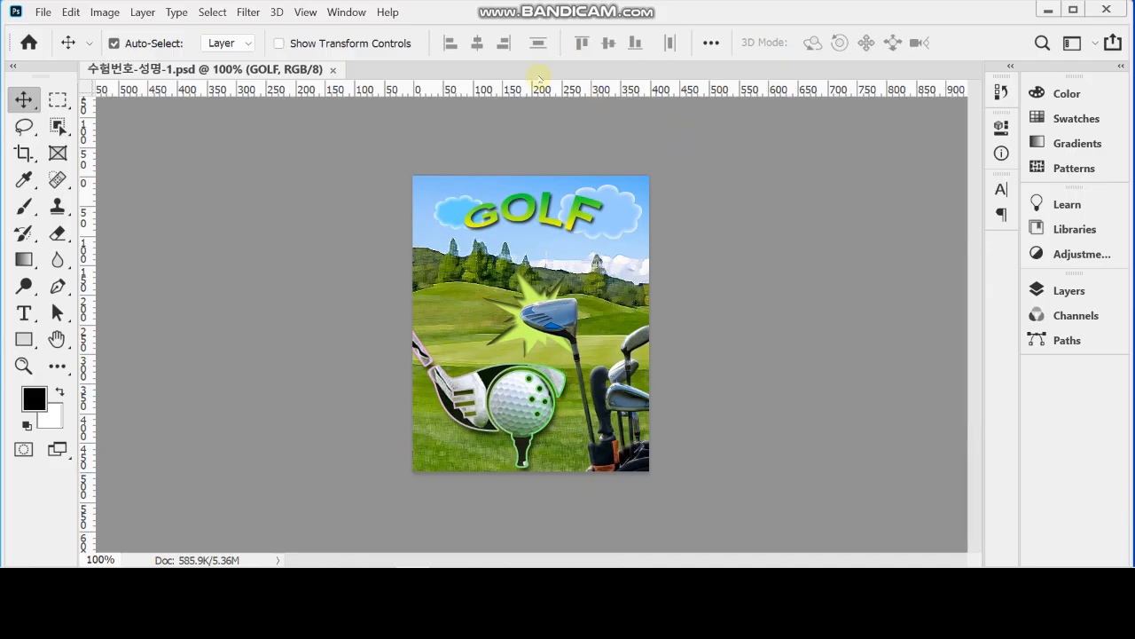
Step: Create a 400 × 500 pixel, 72 ppi RGB document with a white background and arrange its window beside the finished GOLF example
key("ctrl+n")
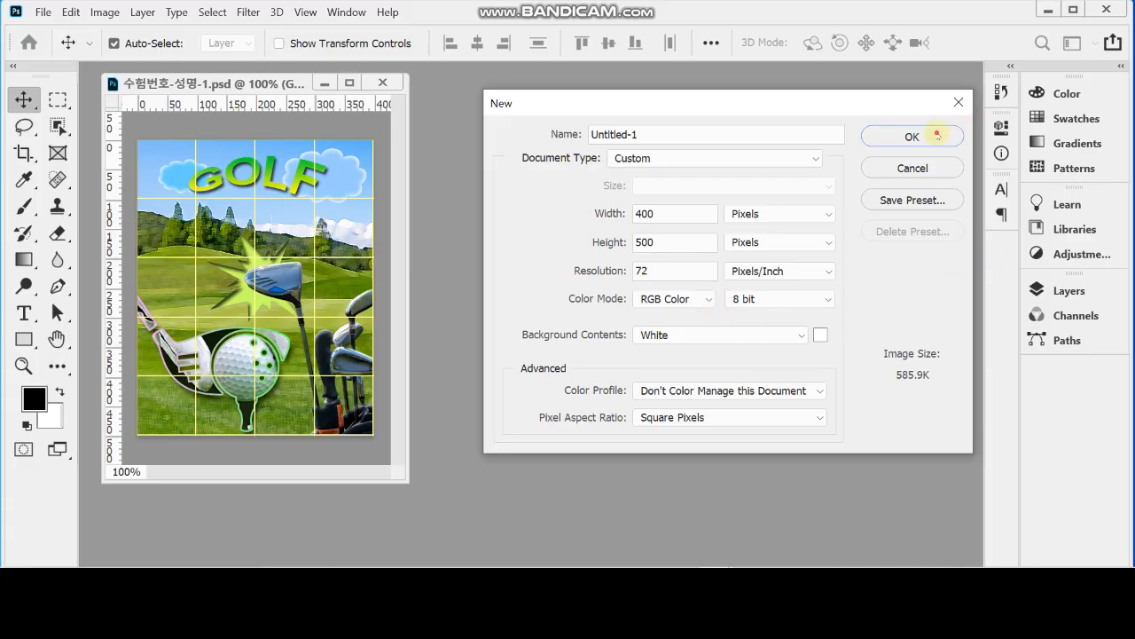
left_click(912, 137)
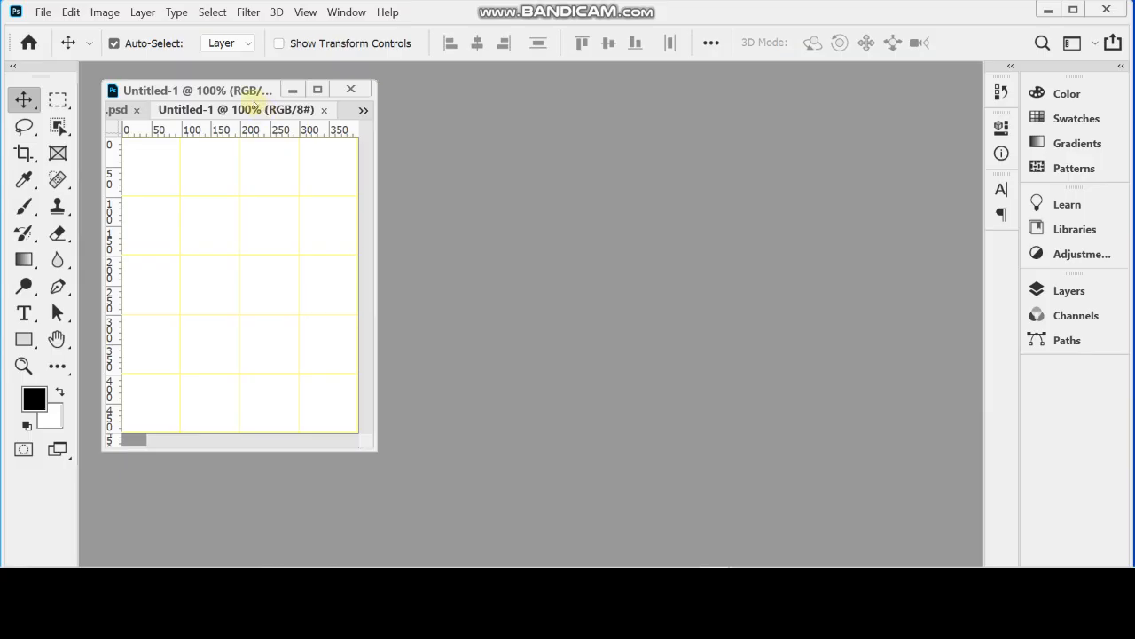
left_click_drag(255, 108, 575, 90)
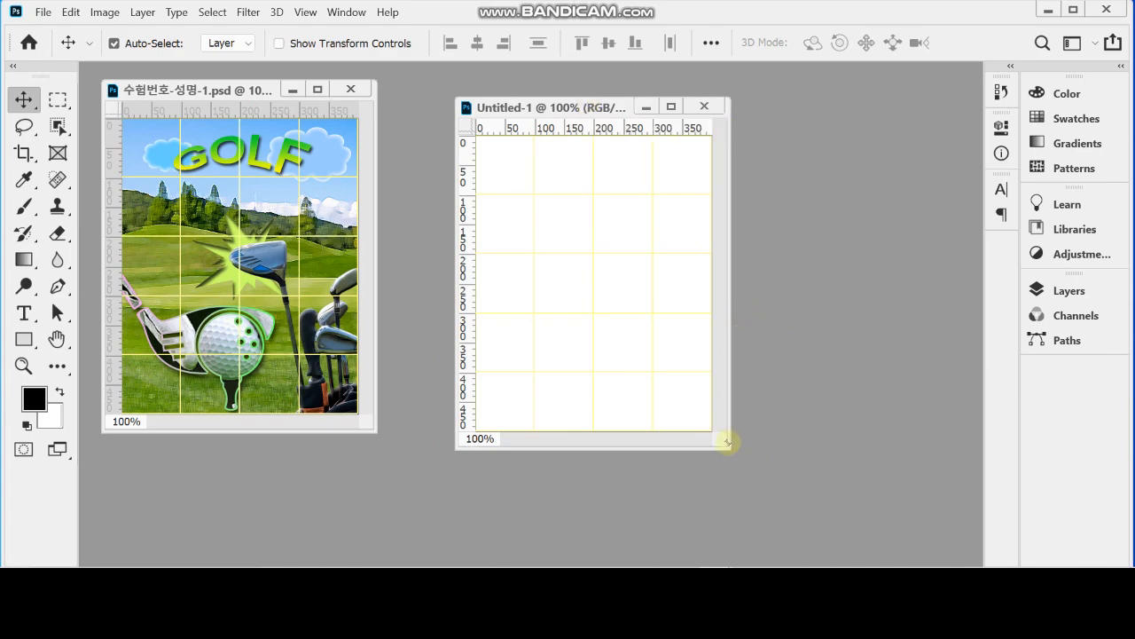
left_click_drag(727, 441, 743, 458)
left_click_drag(604, 110, 603, 100)
double_click(603, 100)
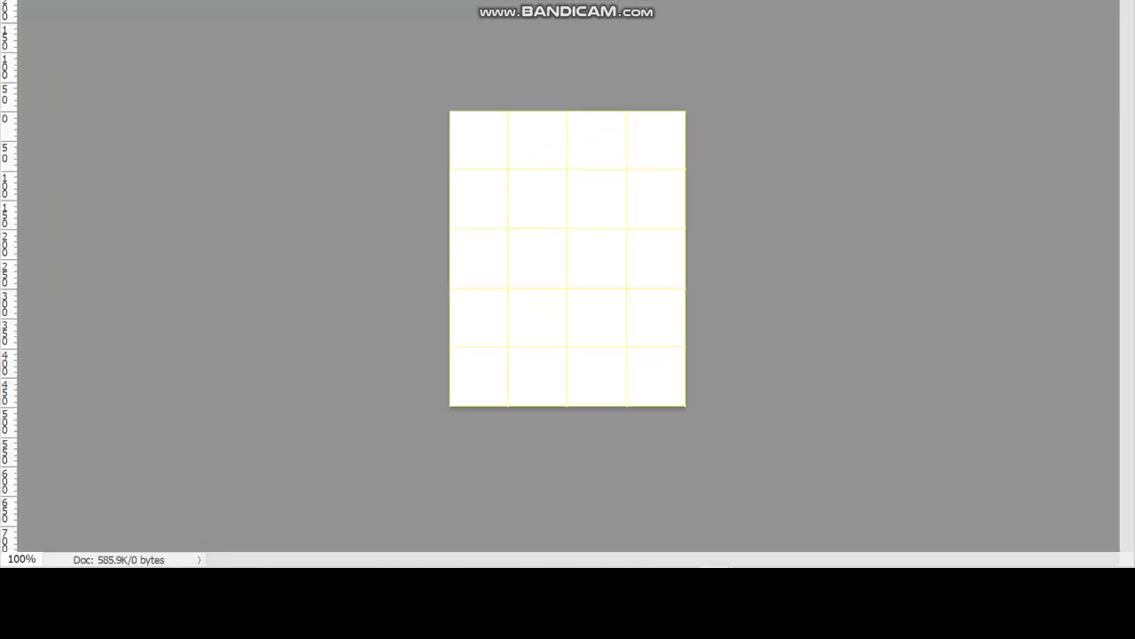
double_click(603, 1)
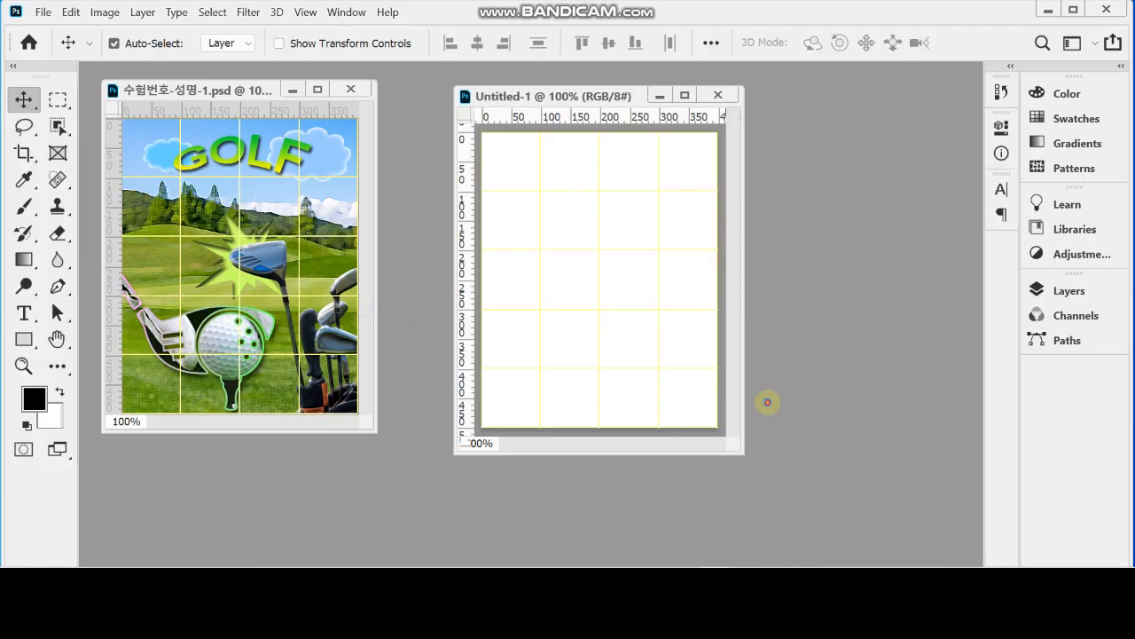
Step: Open the images 1급-1.jpg, 1급-2.jpg and 1급-3.jpg together from the GTQ Image folder
key("ctrl+o")
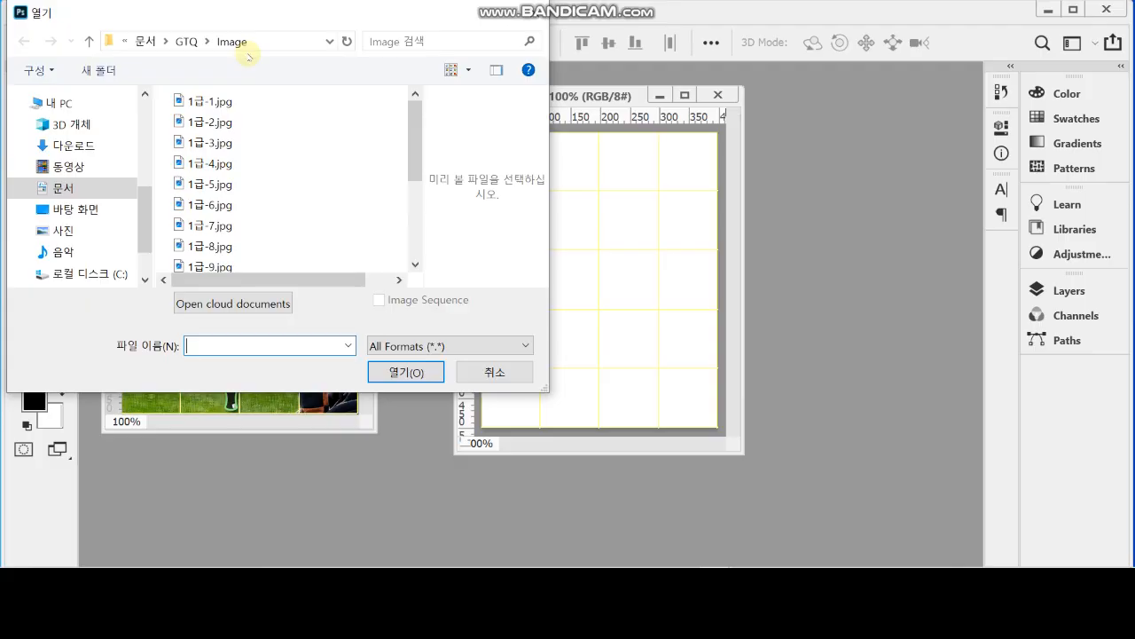
left_click(226, 101)
left_click(226, 122)
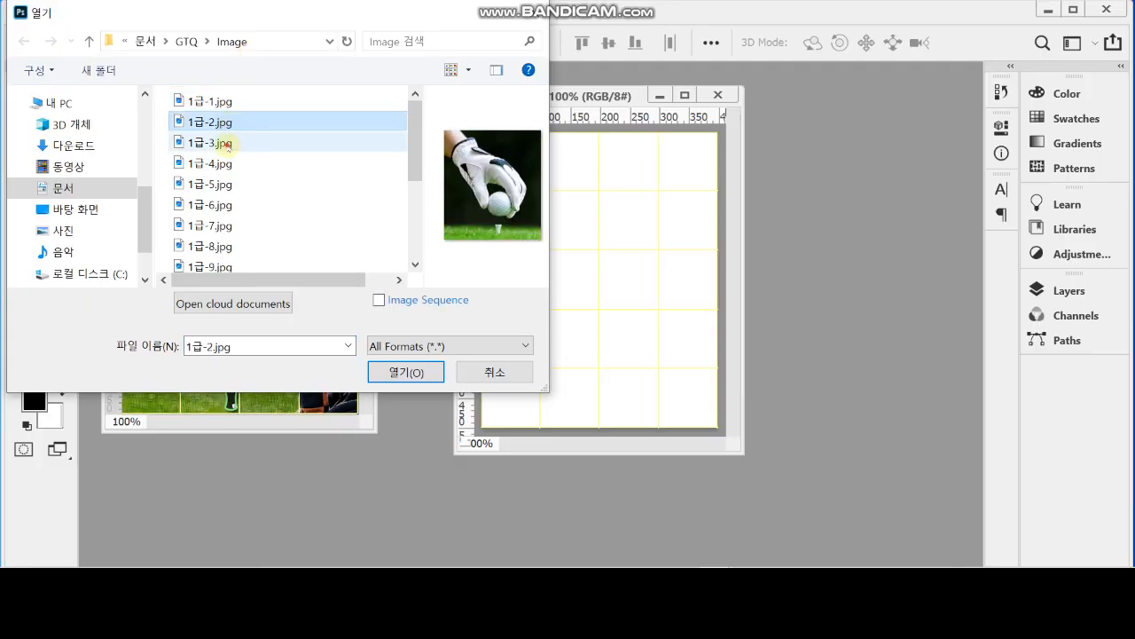
left_click(227, 145)
left_click(267, 103)
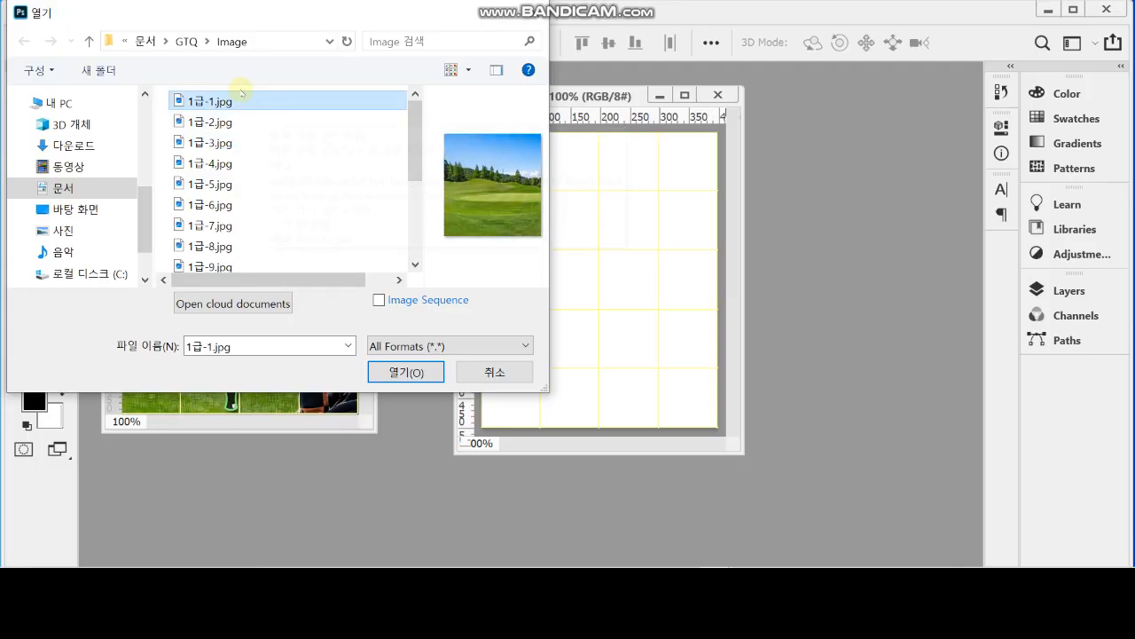
left_click(236, 146)
left_click(237, 145, "shift")
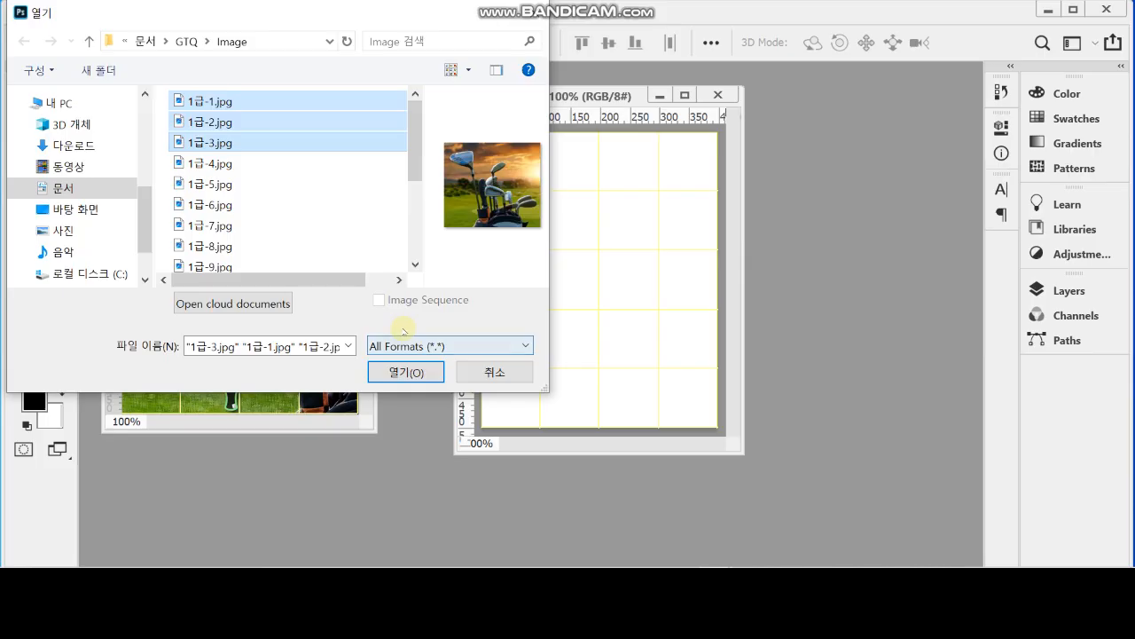
key("Return")
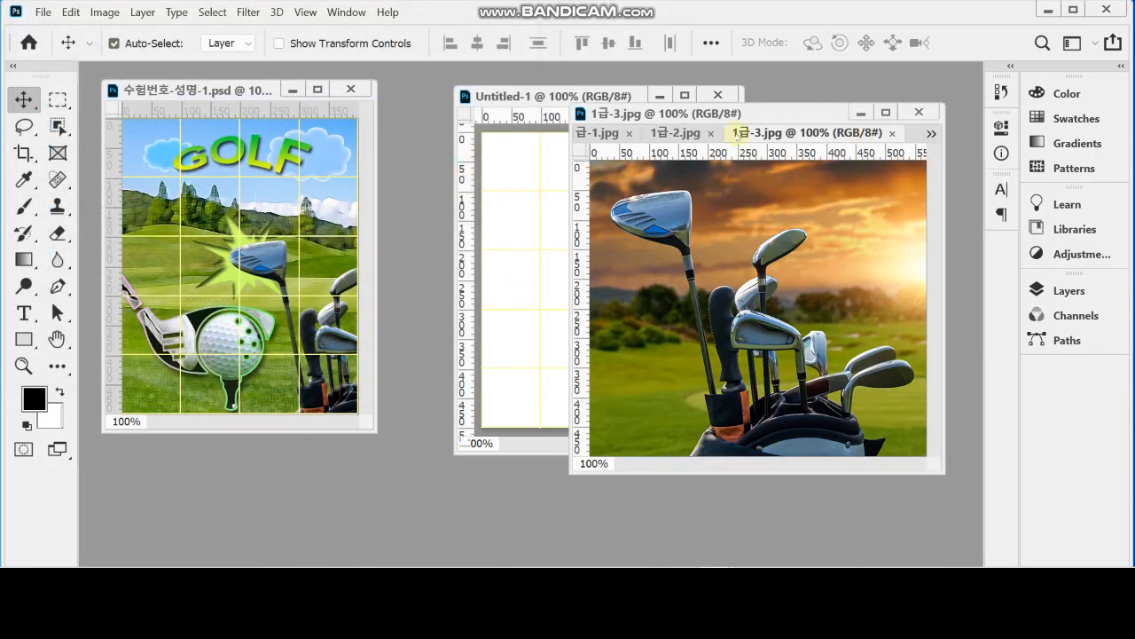
Step: Copy the whole golf course picture 1급-1.jpg into the new document and position it to match the GOLF example
left_click_drag(708, 119, 772, 213)
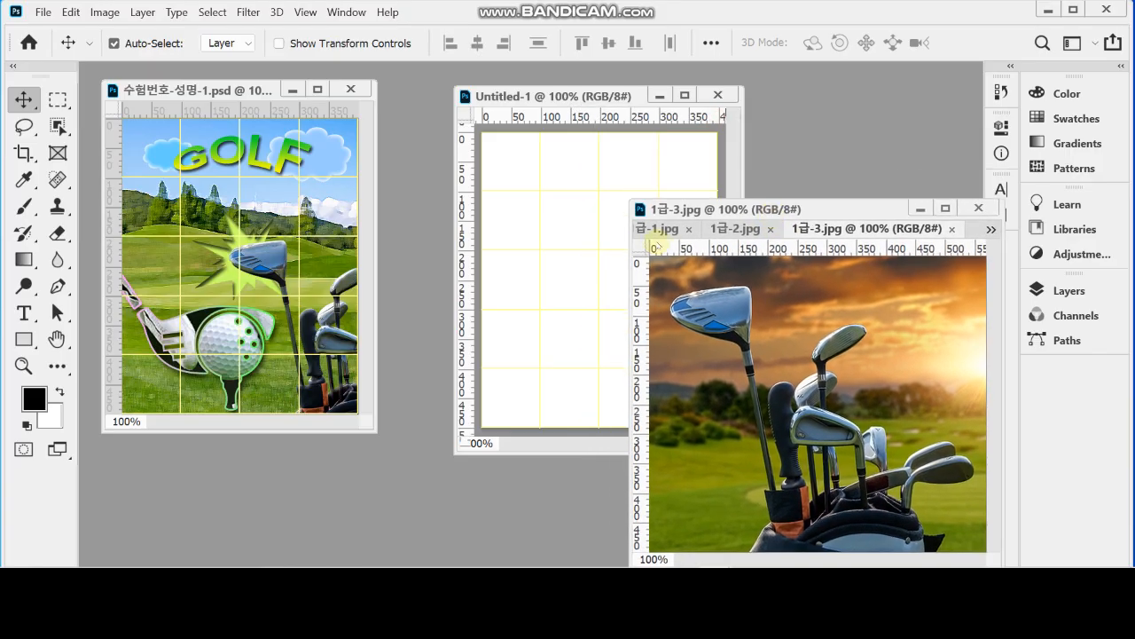
left_click(664, 229)
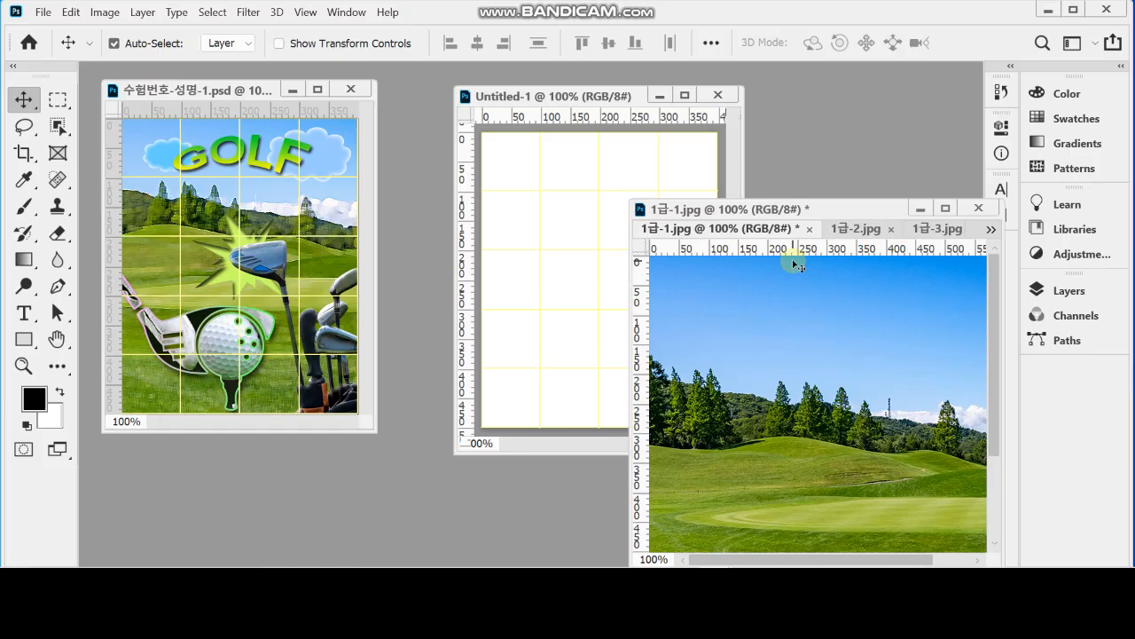
key("ctrl+a")
left_click_drag(799, 314, 558, 263)
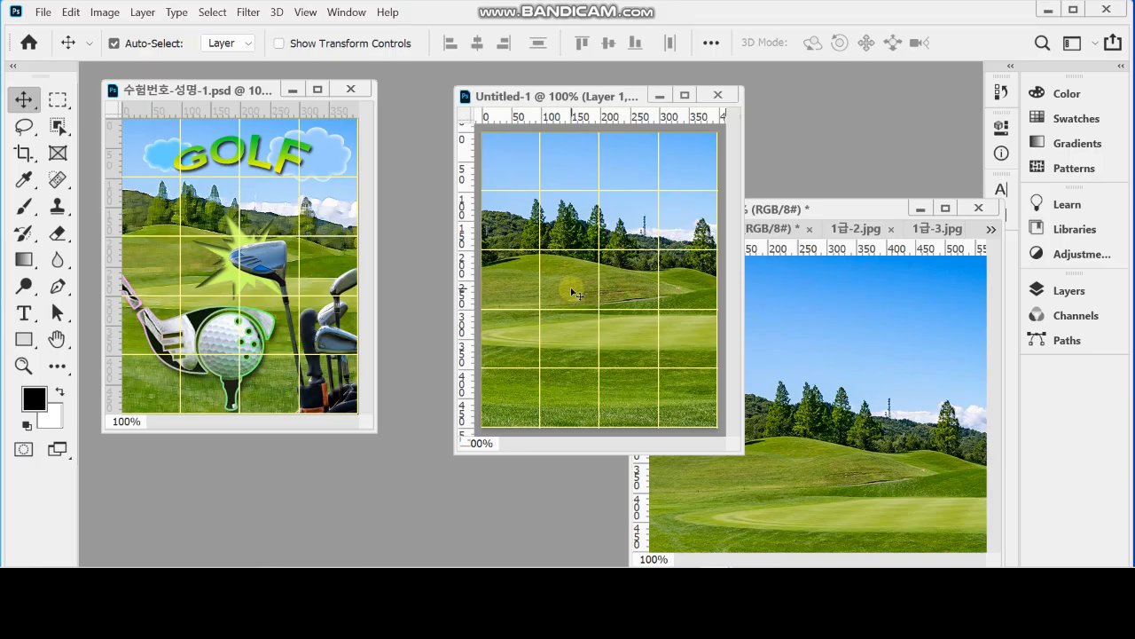
left_click_drag(564, 294, 559, 287)
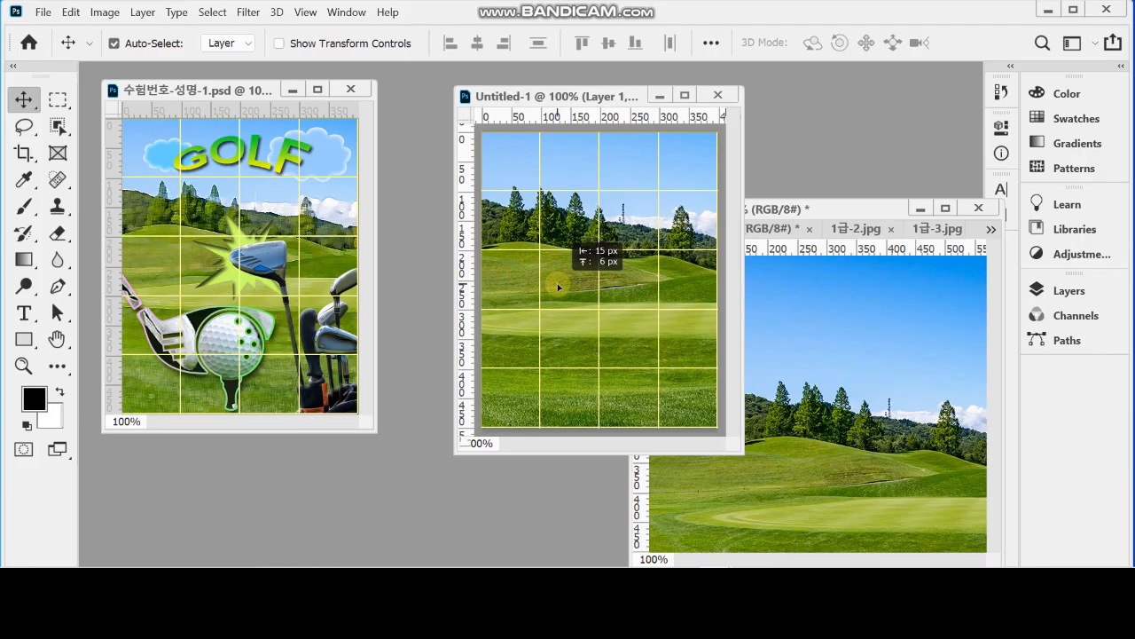
left_click_drag(559, 286, 558, 286)
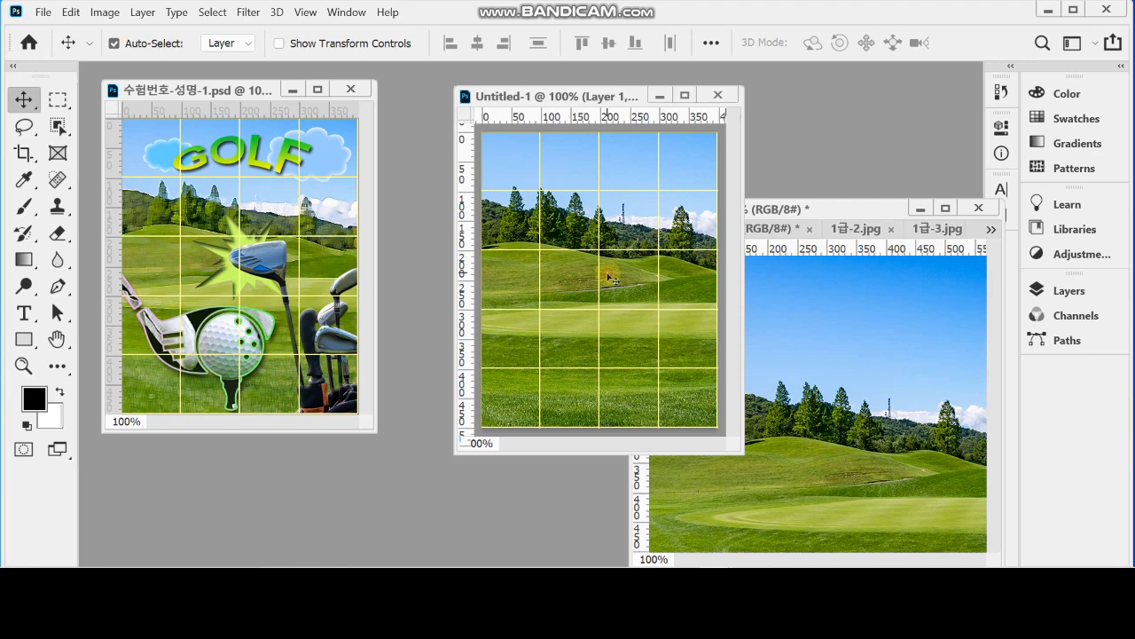
Step: Scale the golf course layer proportionally to 88% and shift it to about X 164.5, Y 226 px to match the example
key("ctrl+t")
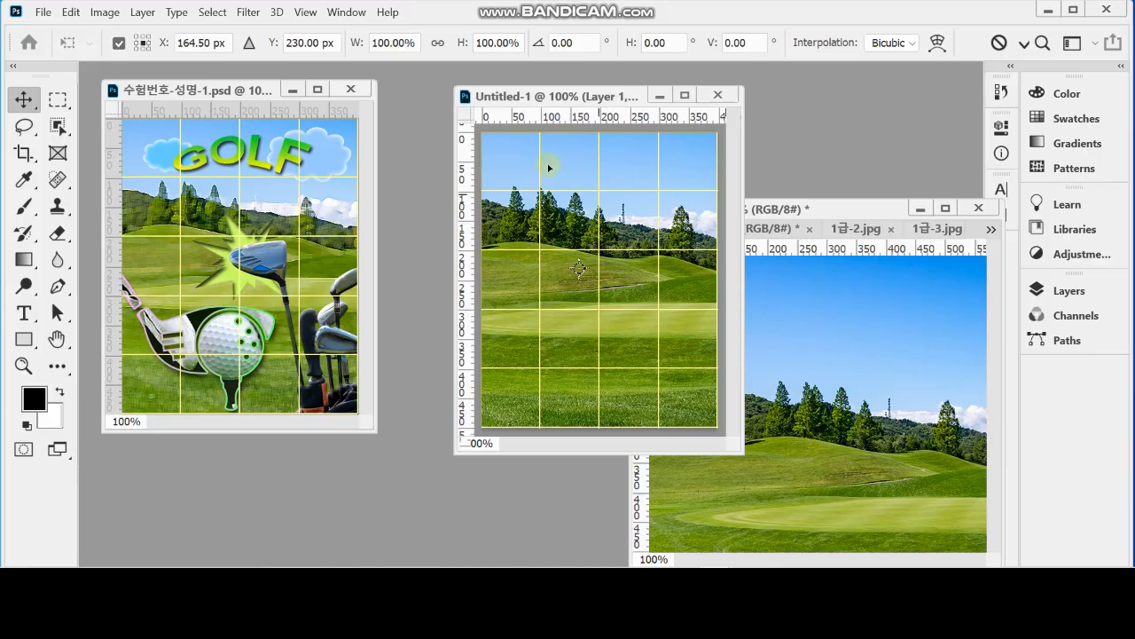
left_click(437, 43)
left_click_drag(358, 45, 353, 44)
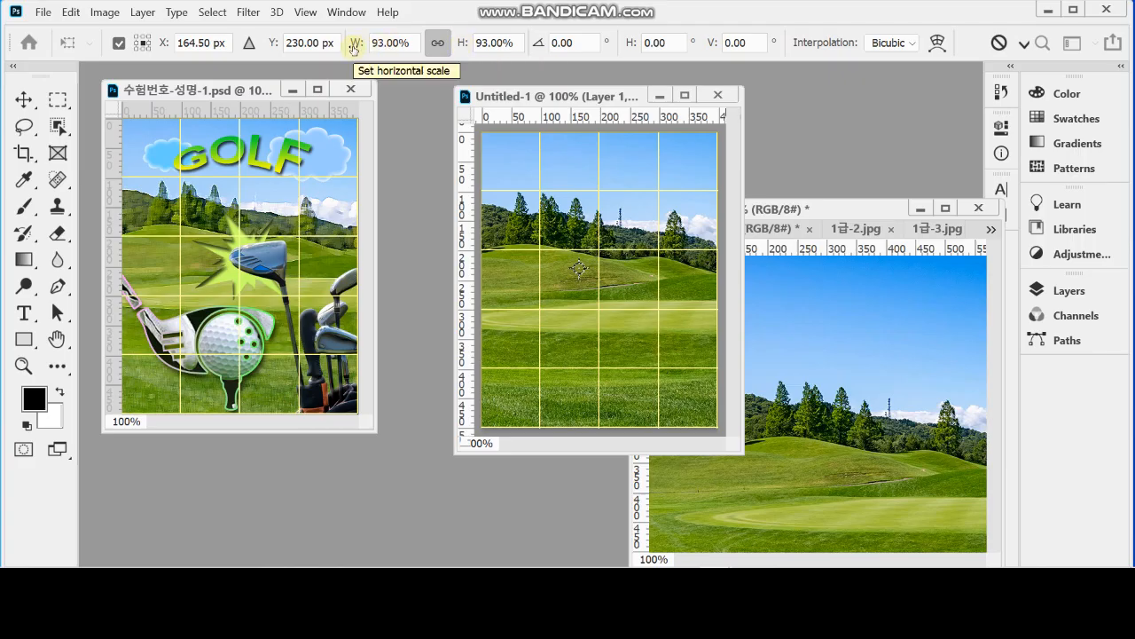
left_click_drag(352, 49, 351, 50)
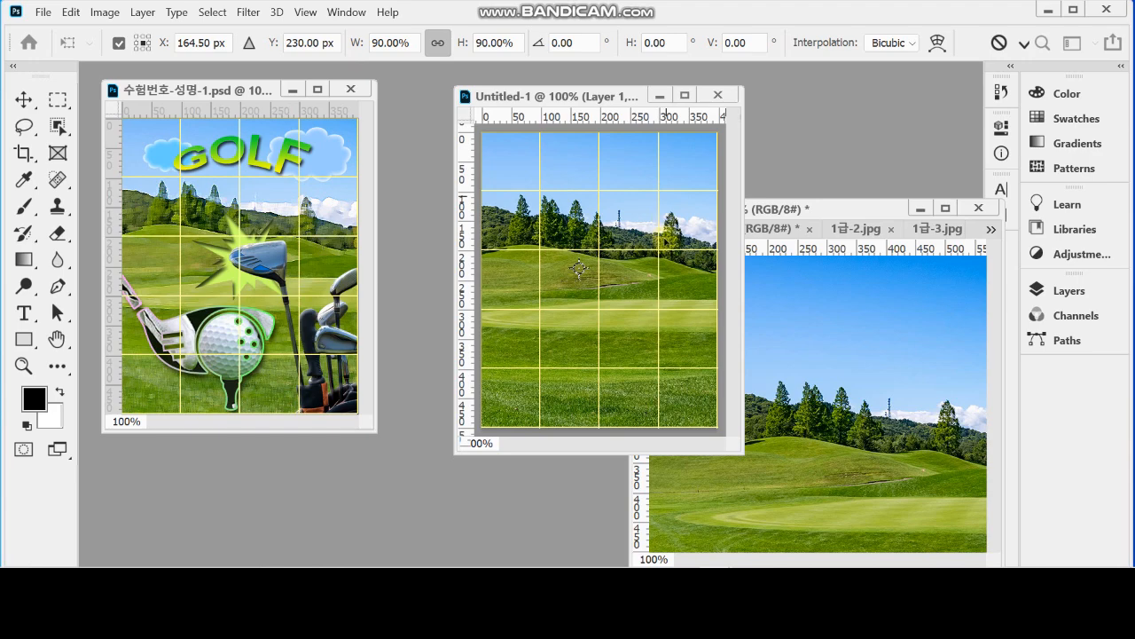
left_click_drag(636, 295, 636, 297)
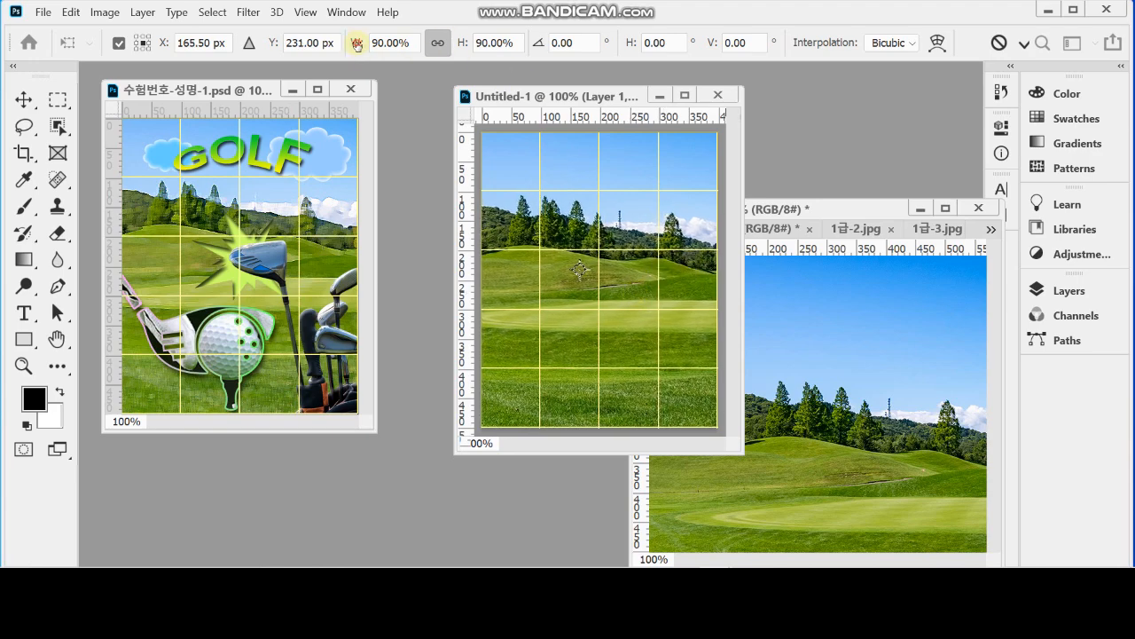
left_click_drag(359, 45, 356, 46)
left_click_drag(549, 290, 546, 285)
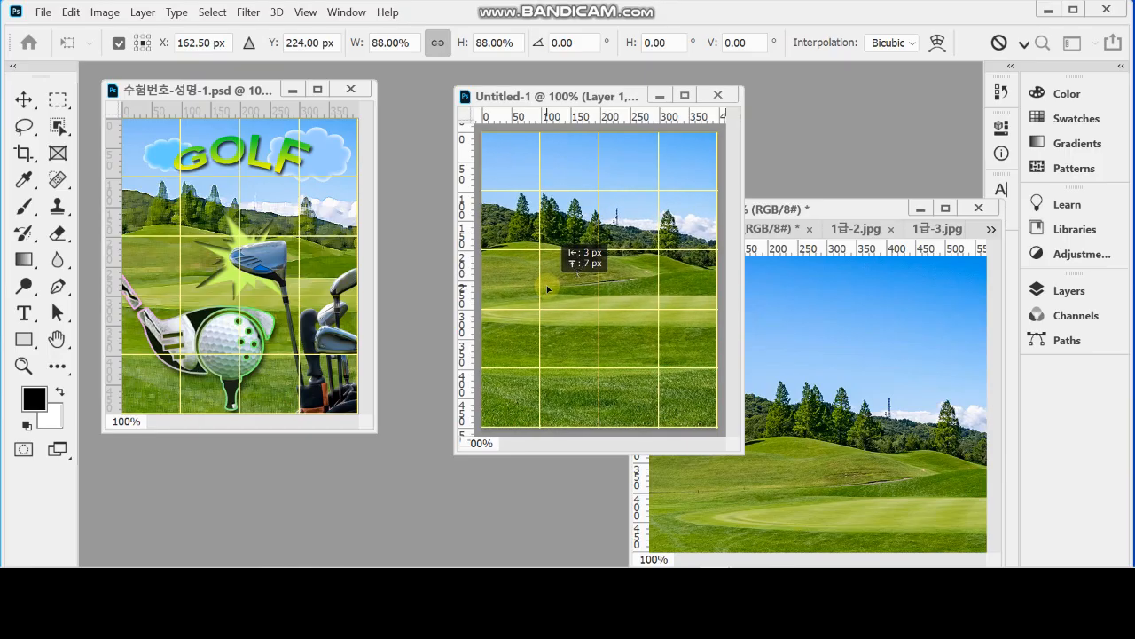
left_click_drag(546, 285, 549, 289)
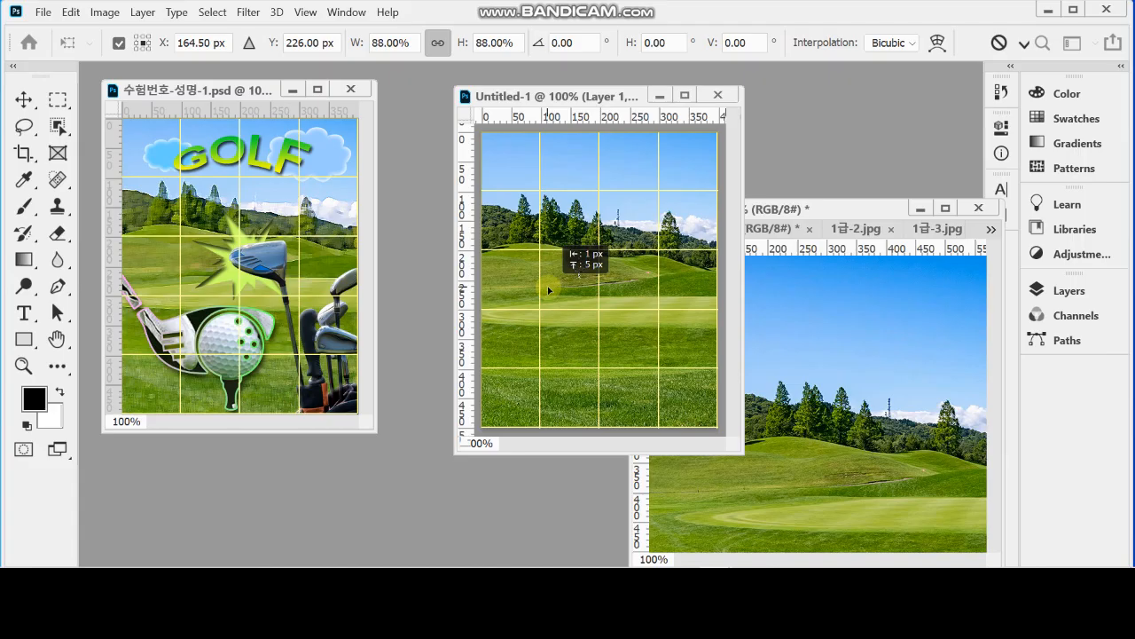
double_click(583, 291)
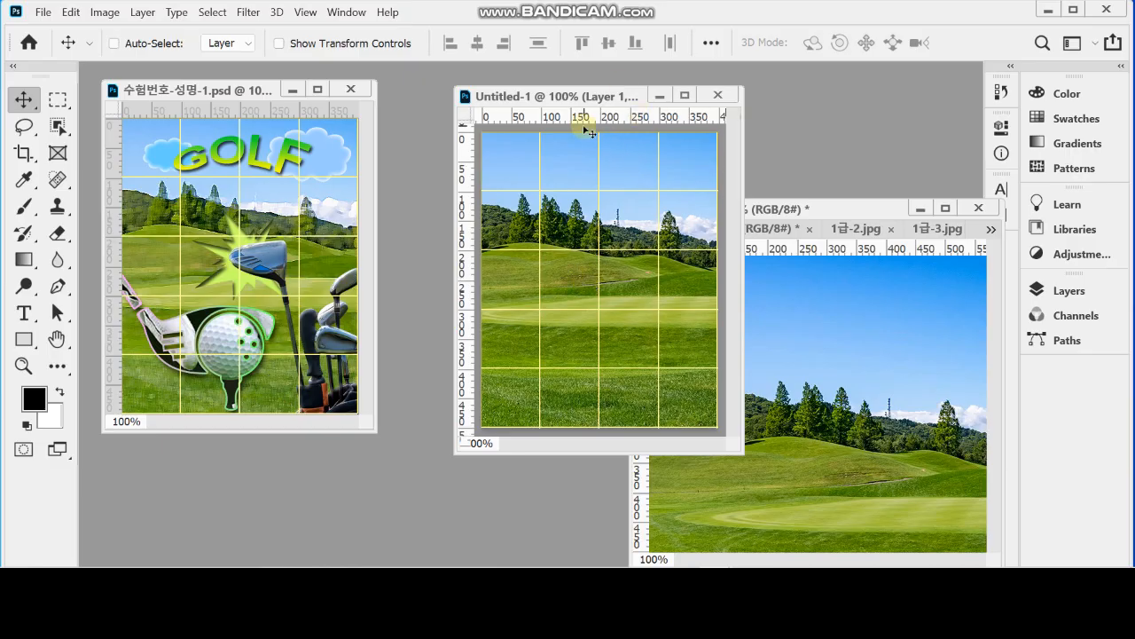
Step: Save the new document as 수험번호-성명-1.psd with layers in the desktop folder 임시, replacing the existing file
key("ctrl+s")
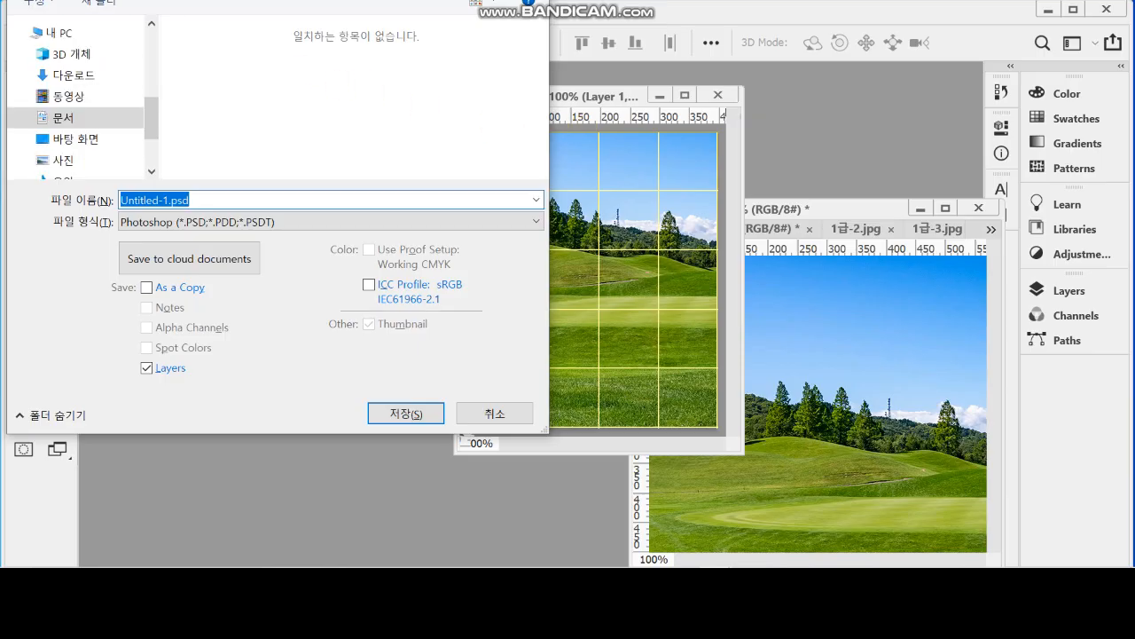
left_click_drag(70, 0, 119, 13)
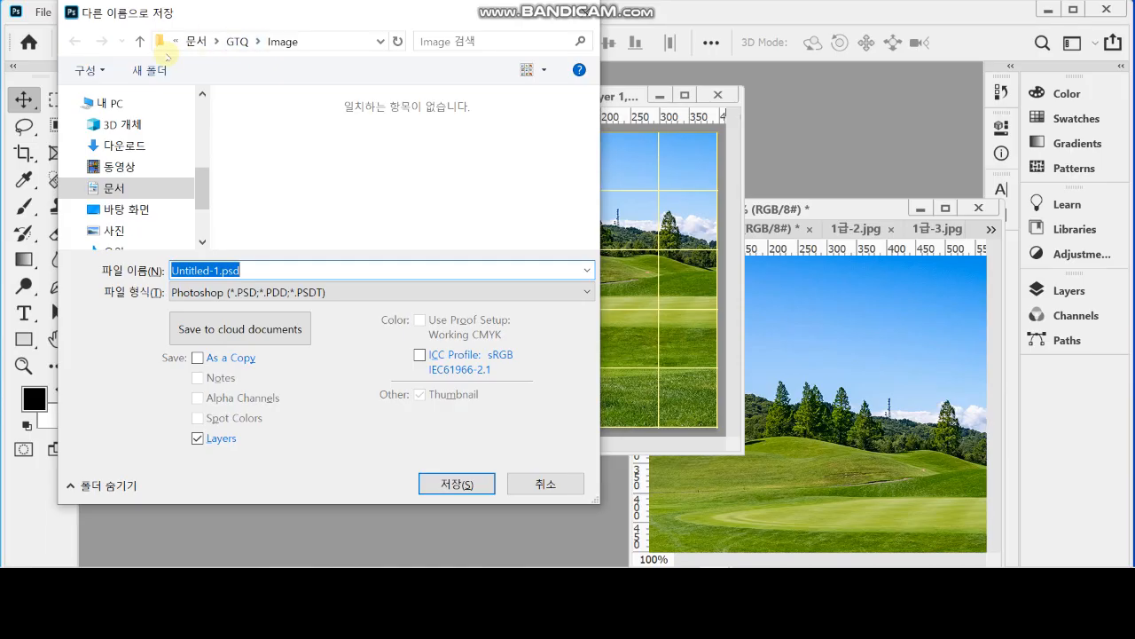
left_click(169, 208)
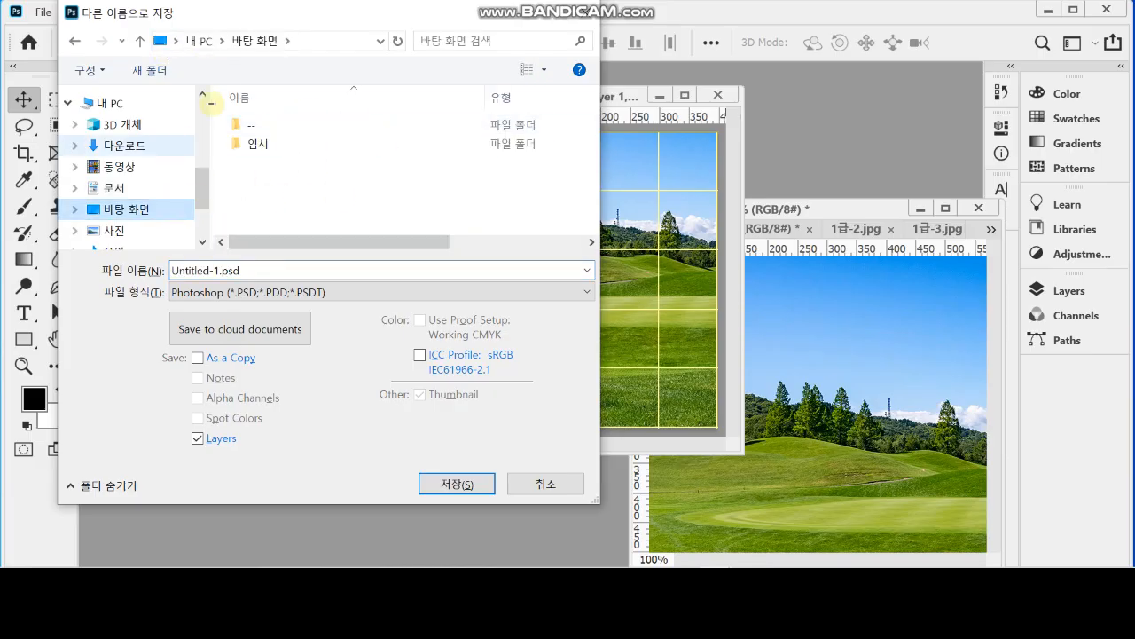
left_click(296, 145)
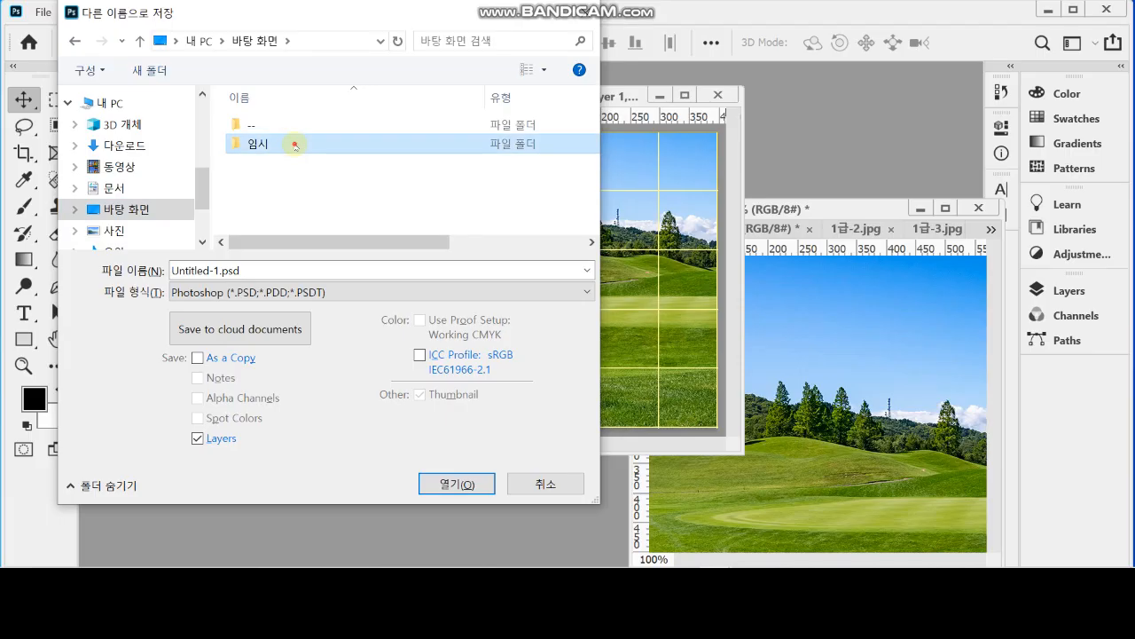
double_click(295, 145)
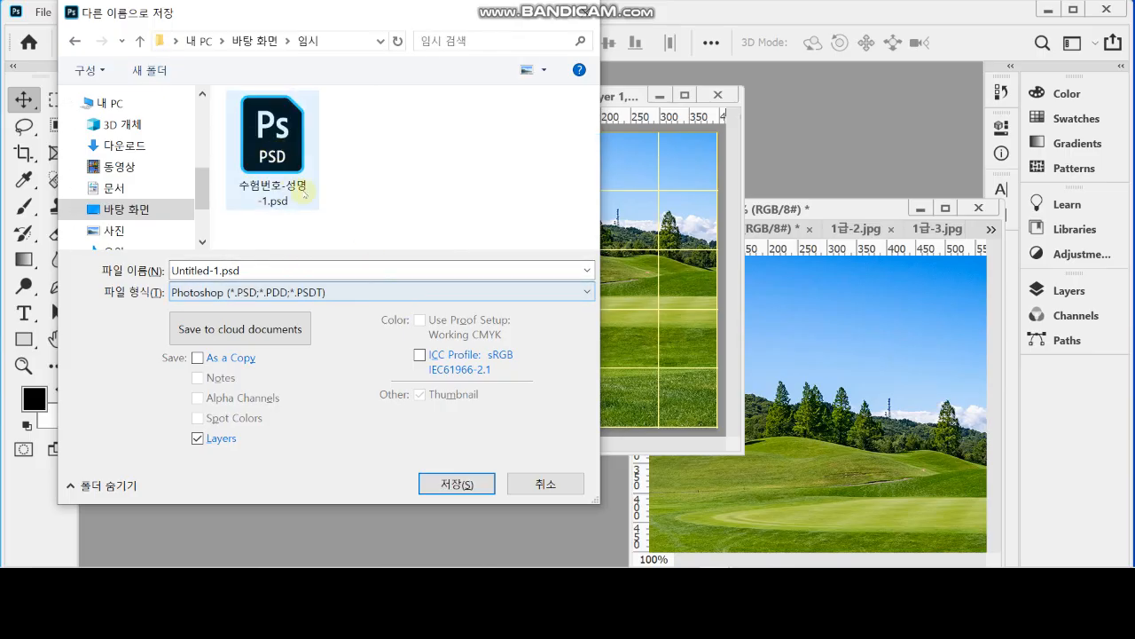
left_click(274, 170)
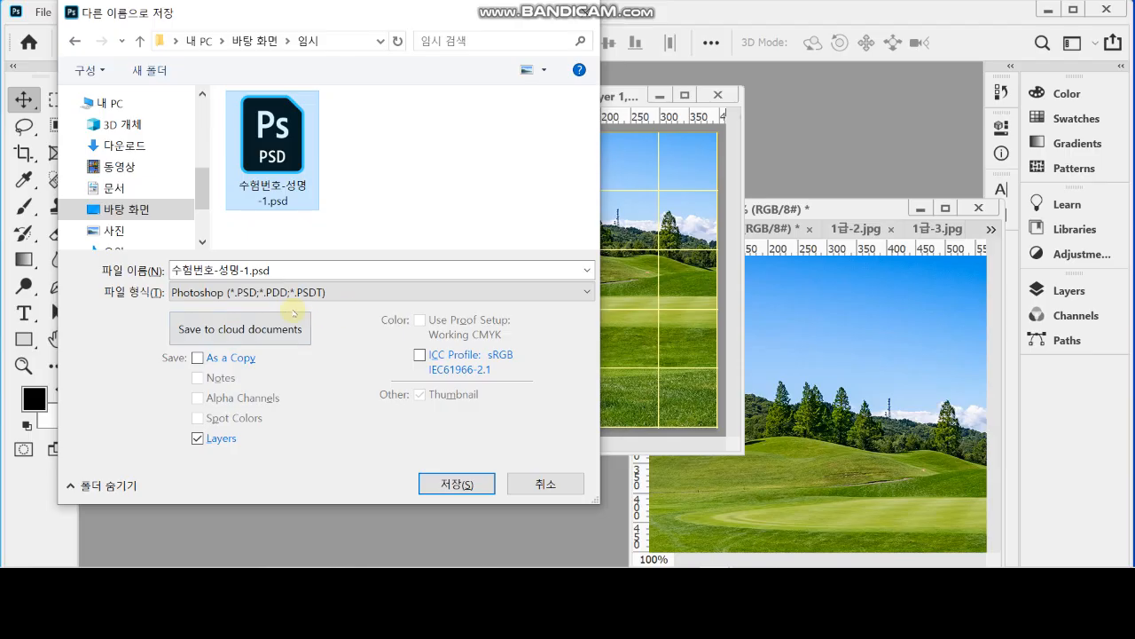
left_click(186, 269)
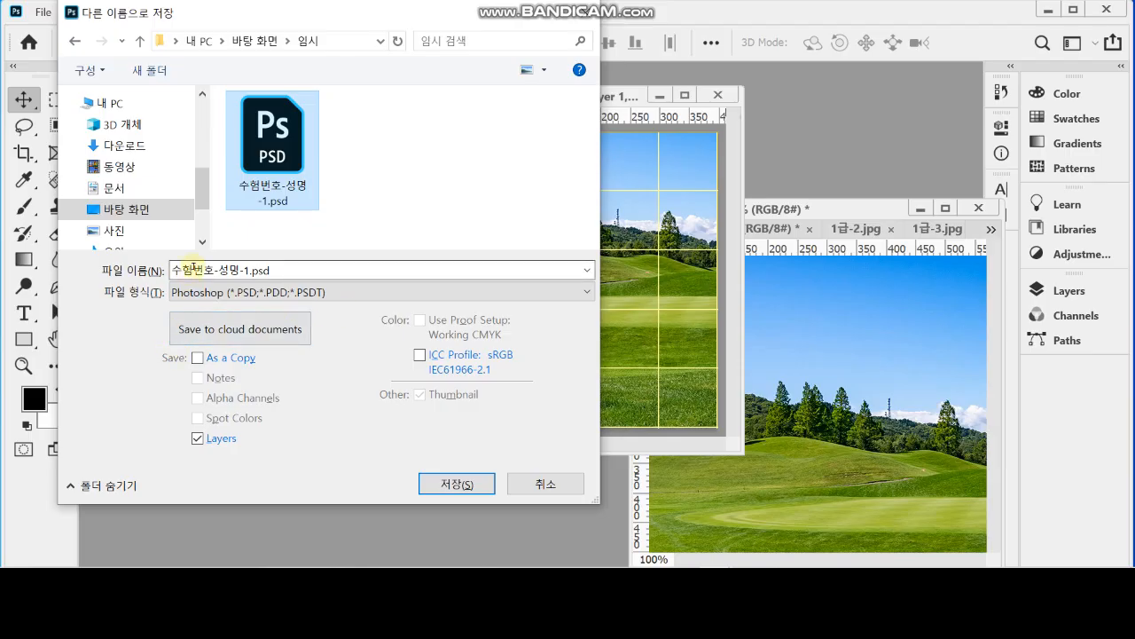
double_click(240, 270)
left_click(248, 269)
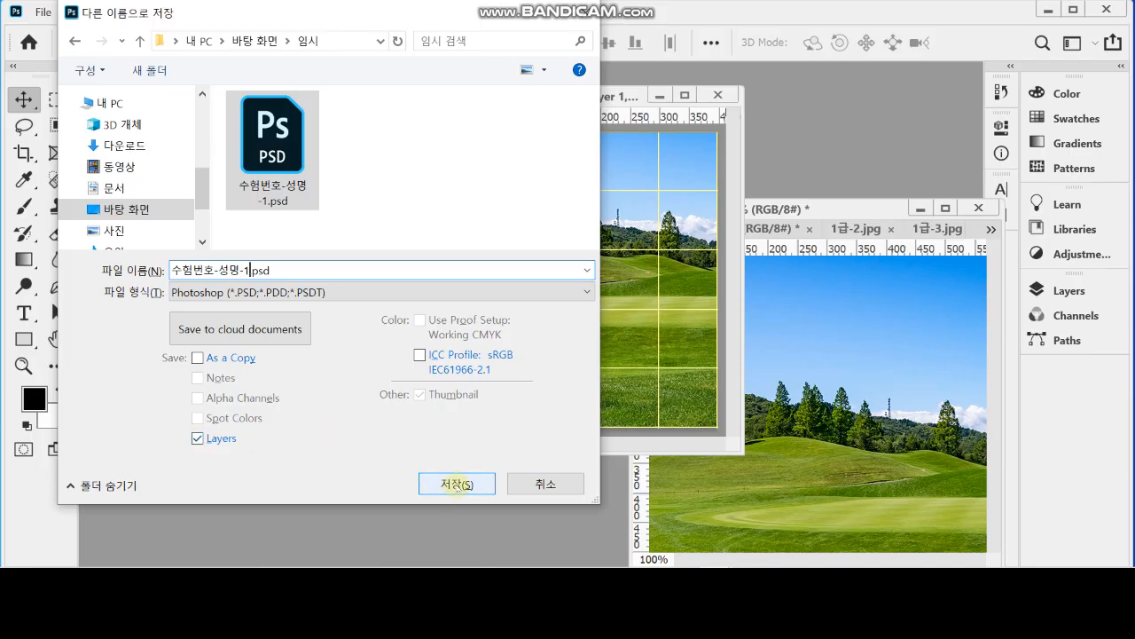
left_click(450, 481)
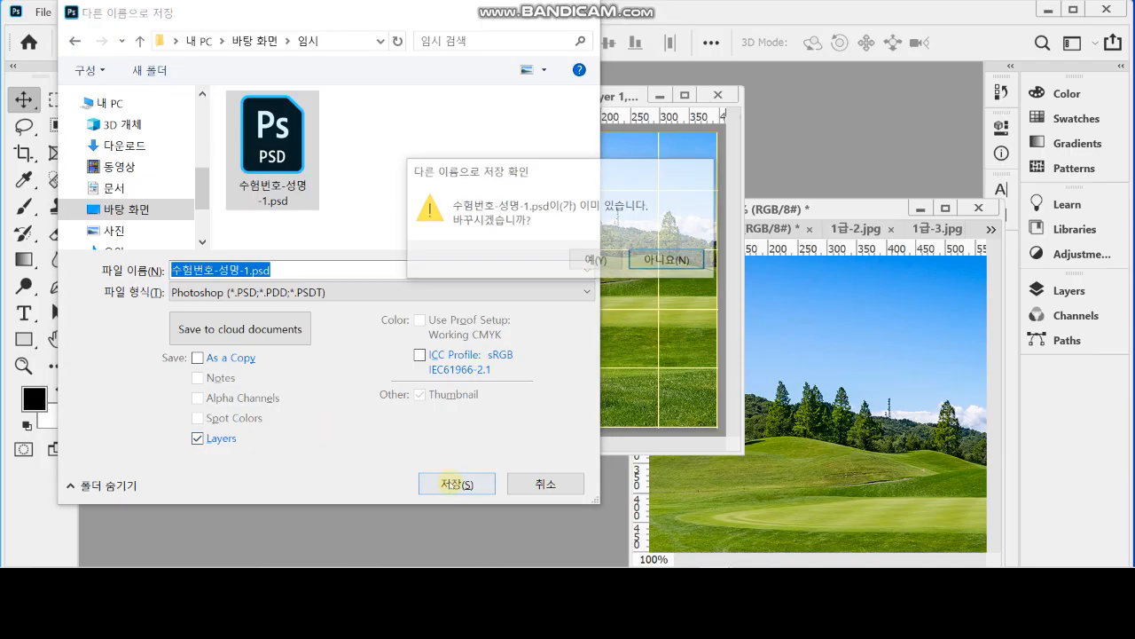
left_click(591, 260)
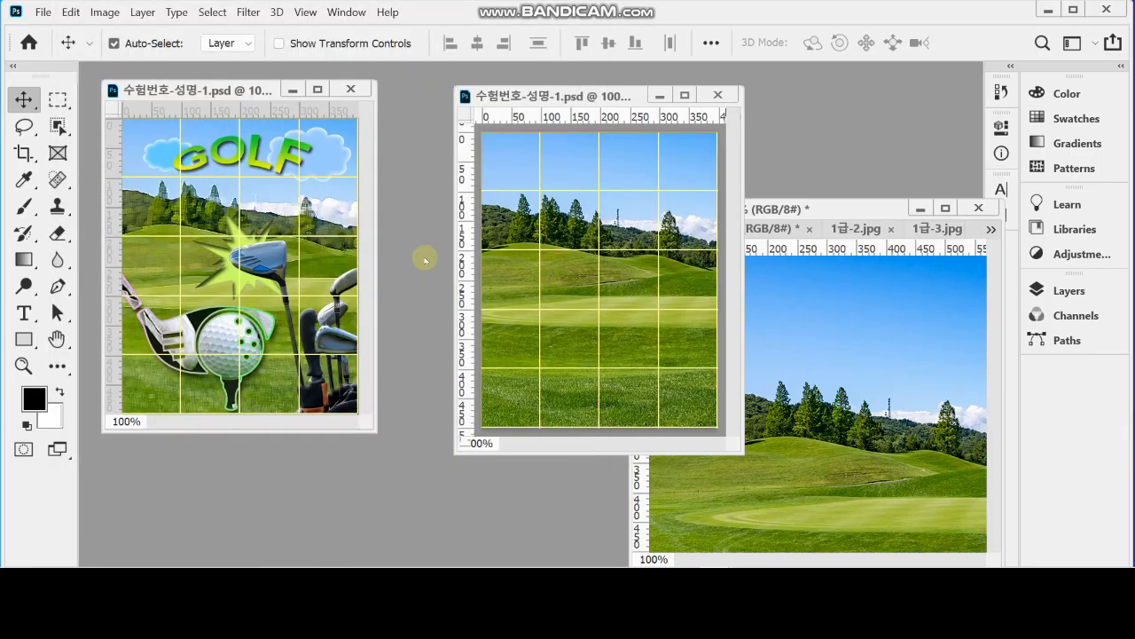
Step: Apply the Paint Daubs filter to the golf course layer with Brush Size 8, Sharpness 7 and brush type Simple
left_click(247, 12)
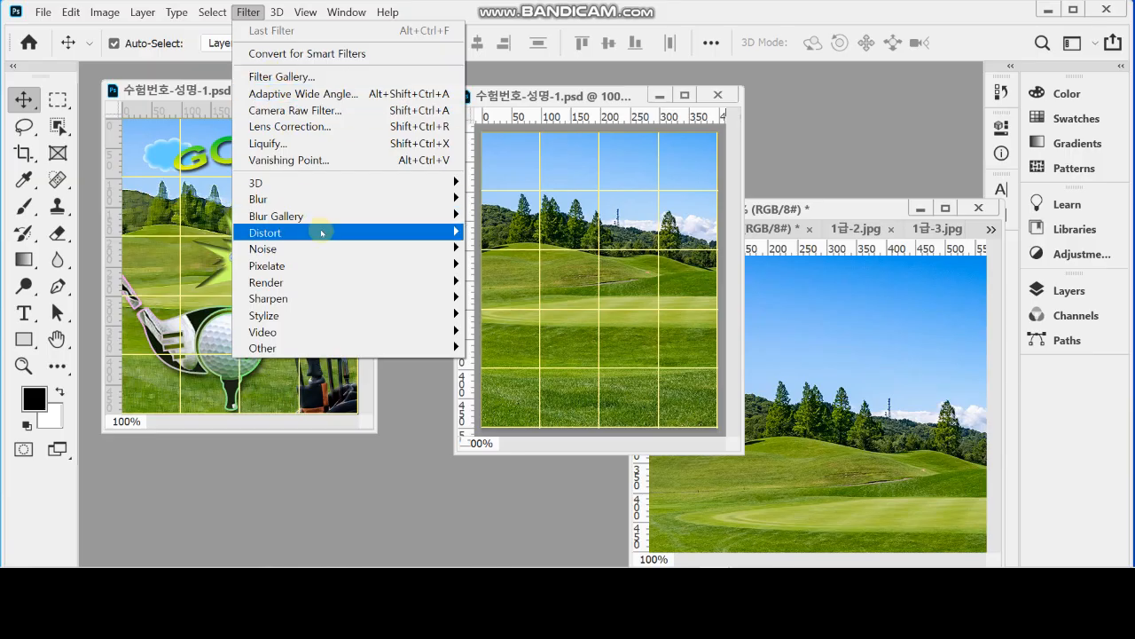
left_click(282, 77)
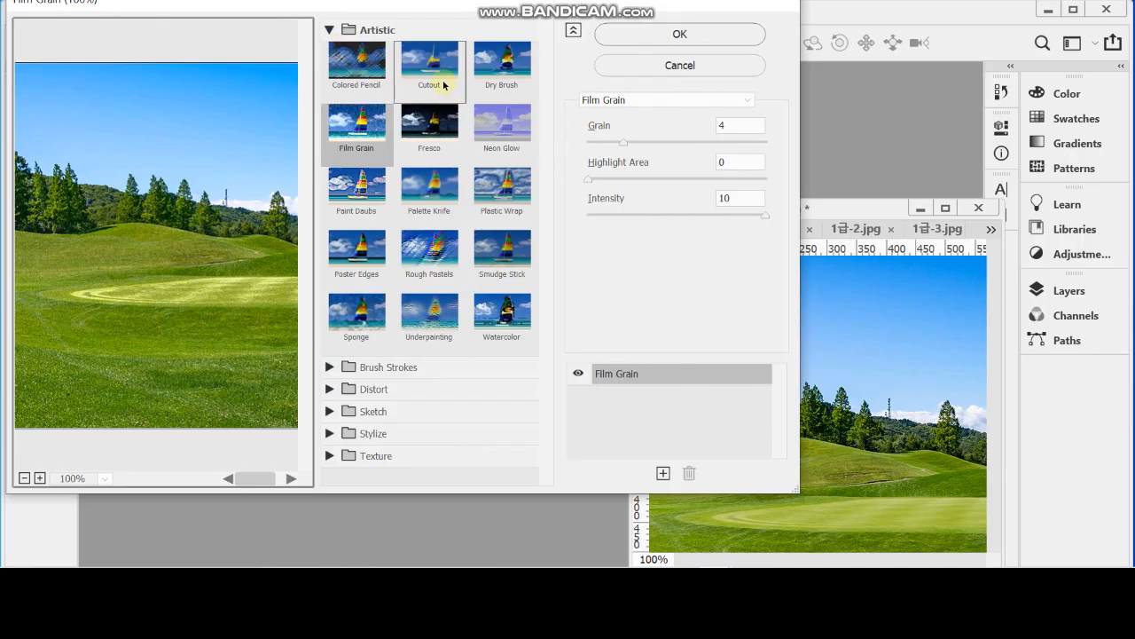
left_click(363, 213)
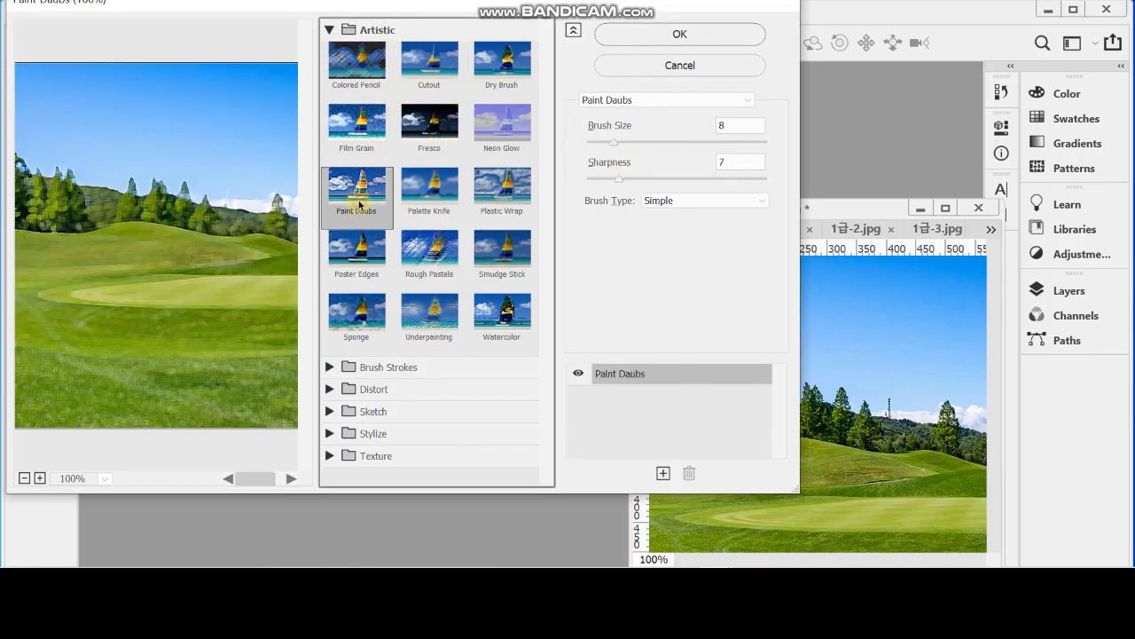
left_click(679, 34)
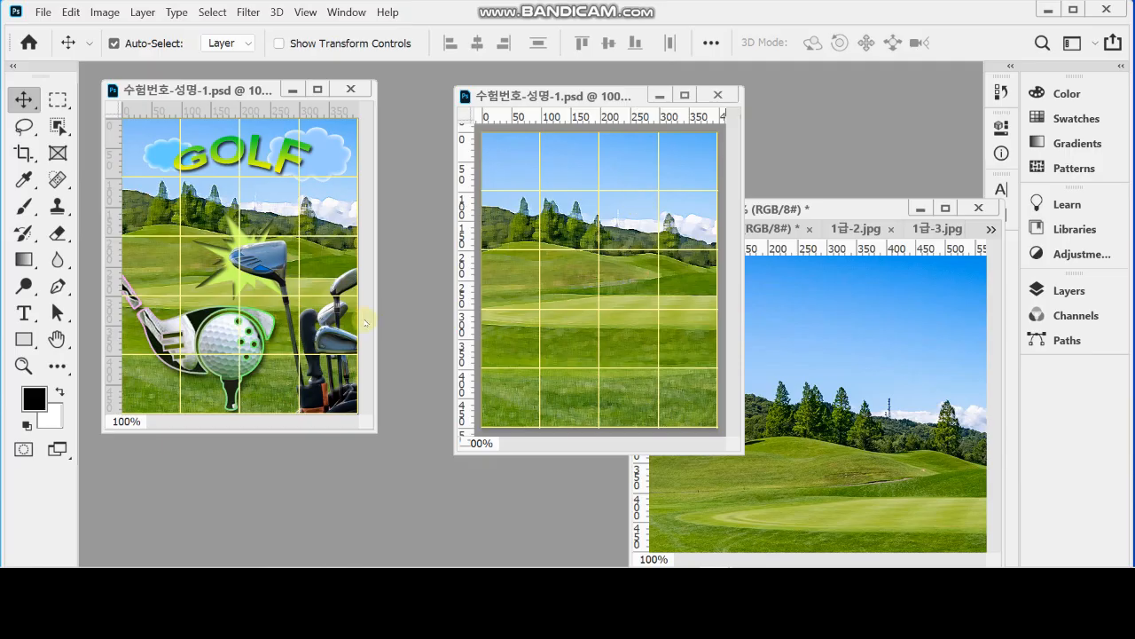
Step: Minimize the source images window, then hide the golf course layer and save the document
left_click(26, 343)
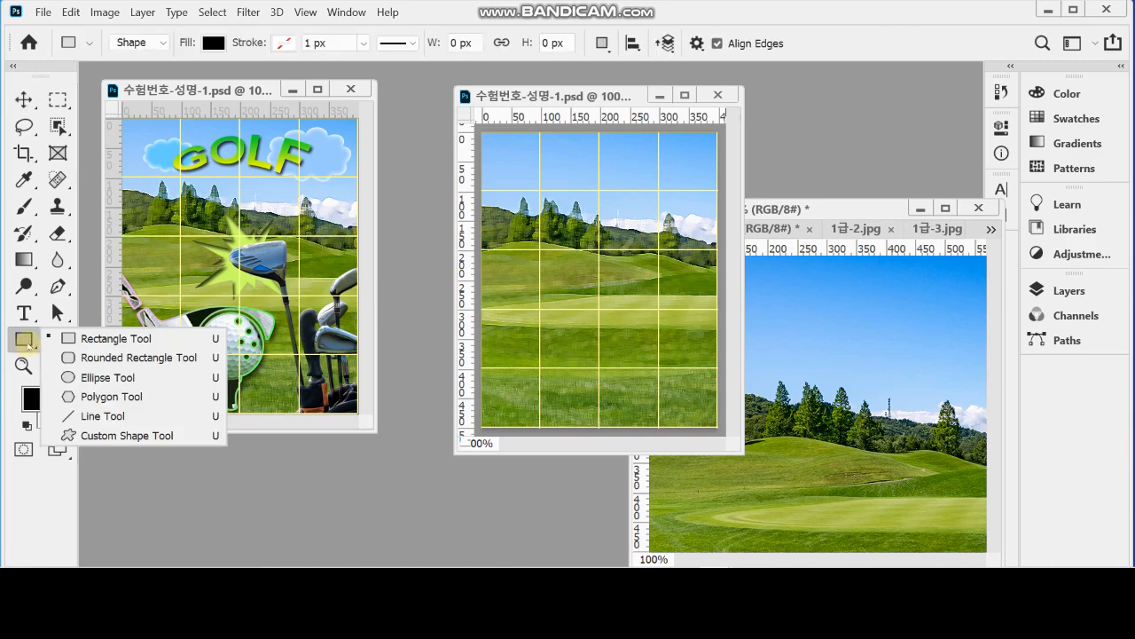
left_click(29, 343)
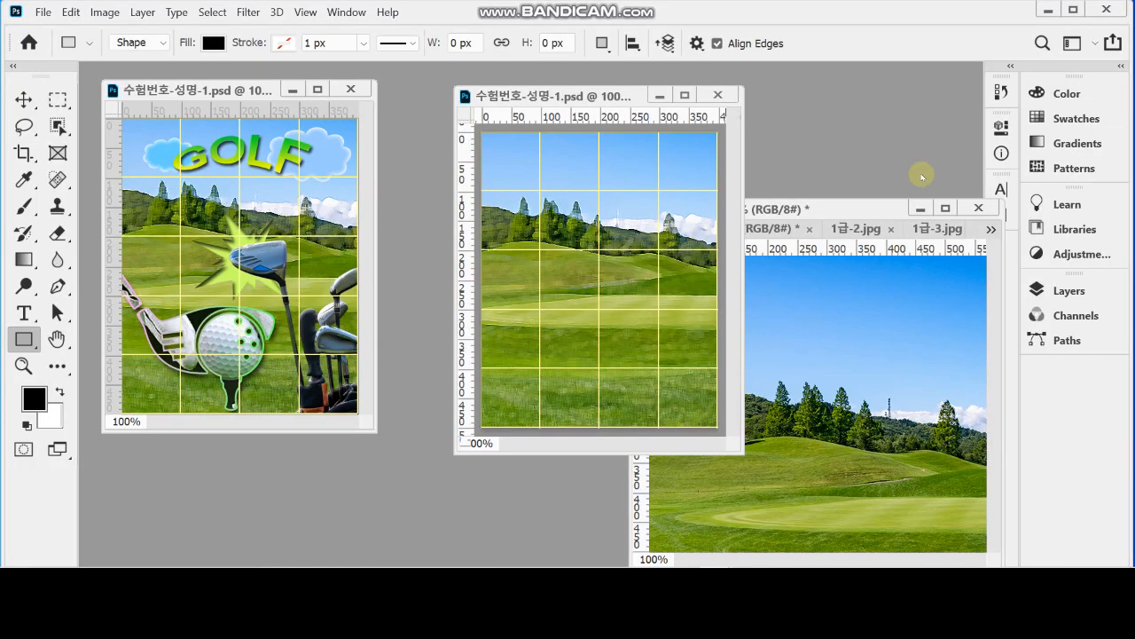
left_click(921, 207)
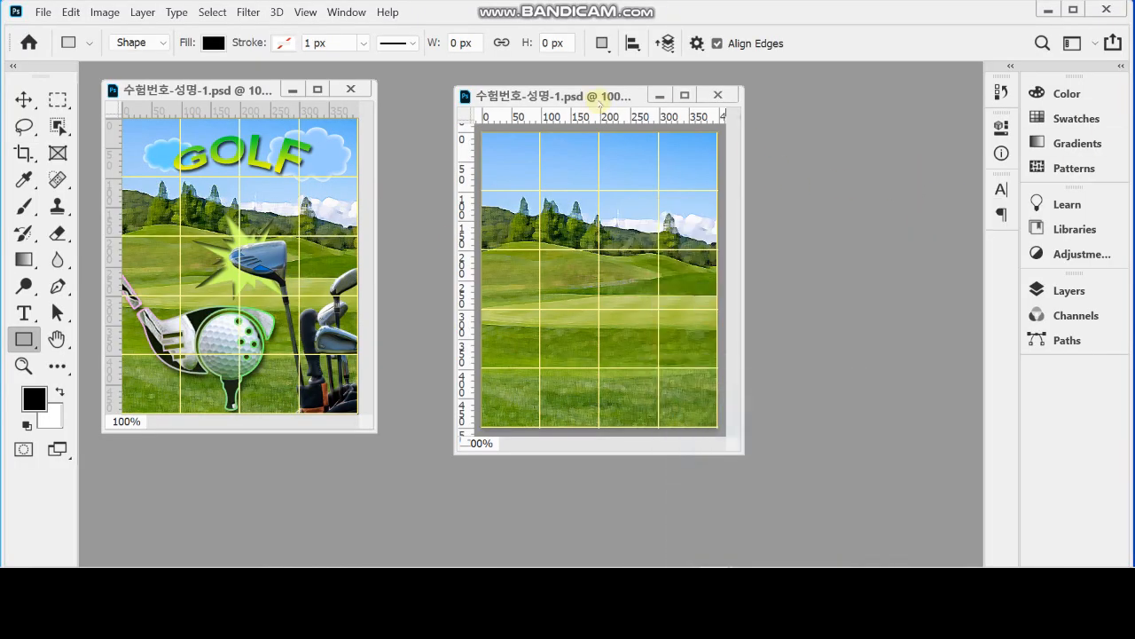
left_click(1043, 290)
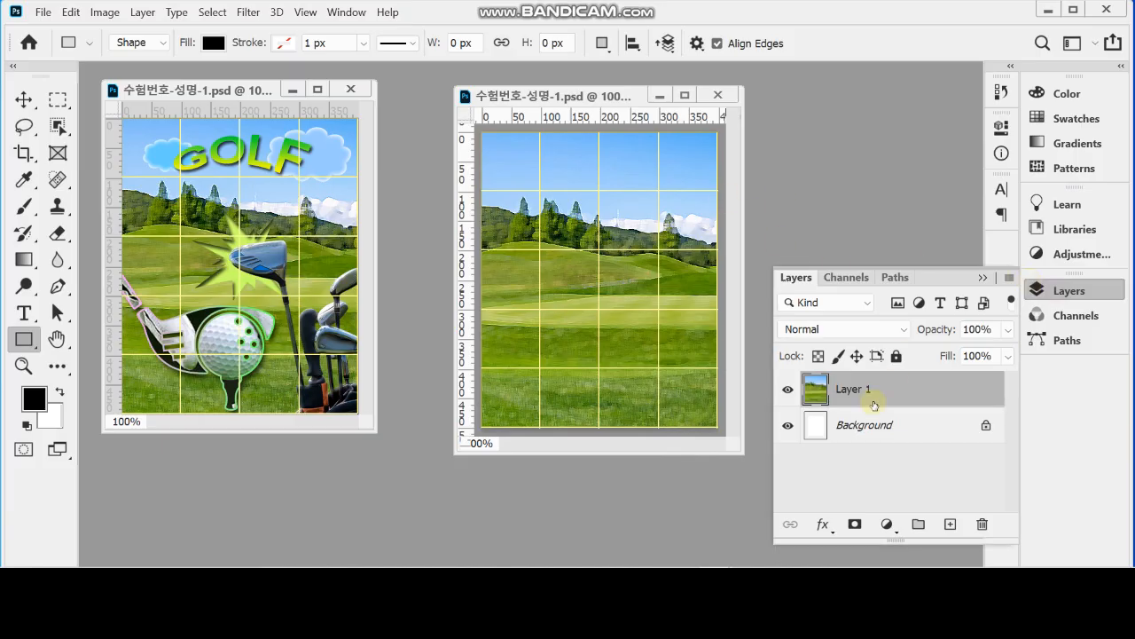
left_click(786, 390)
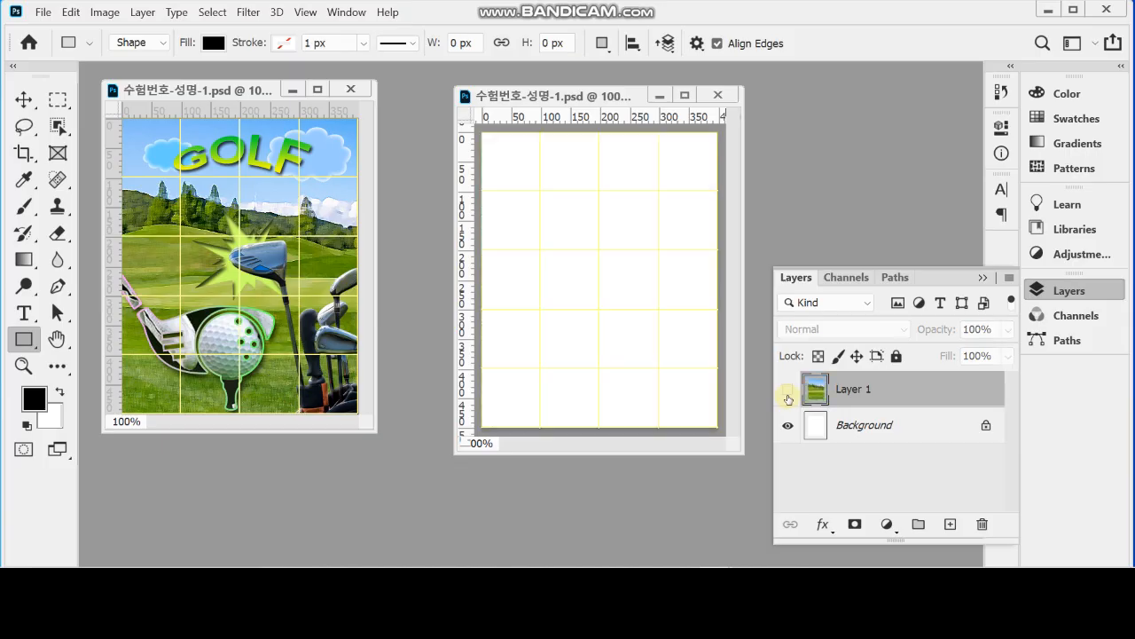
left_click(1060, 291)
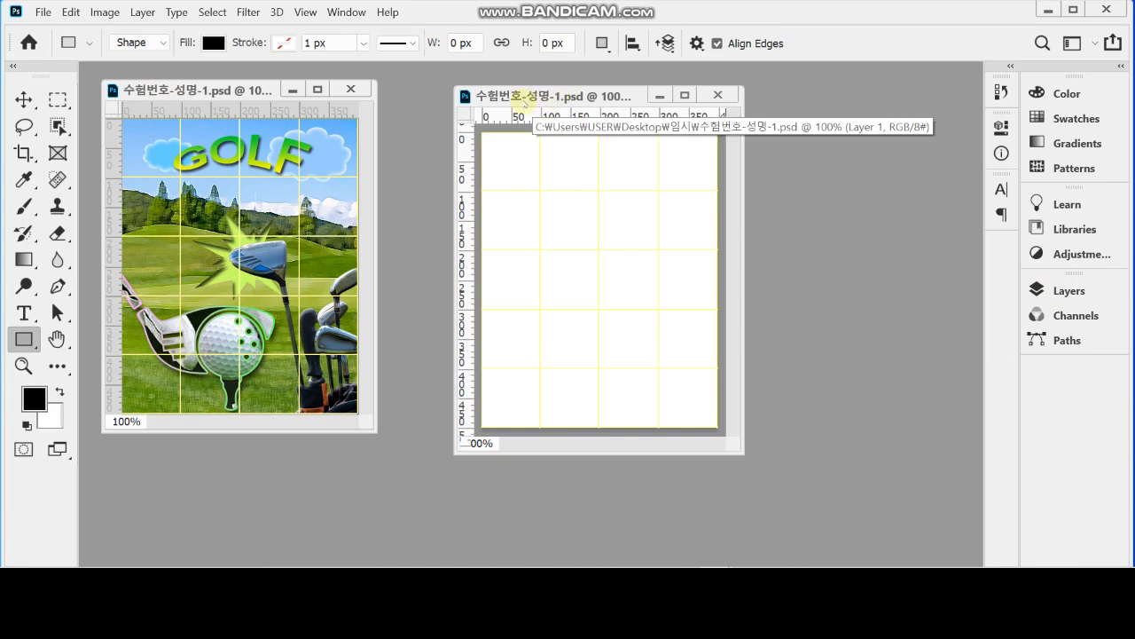
key("ctrl+s")
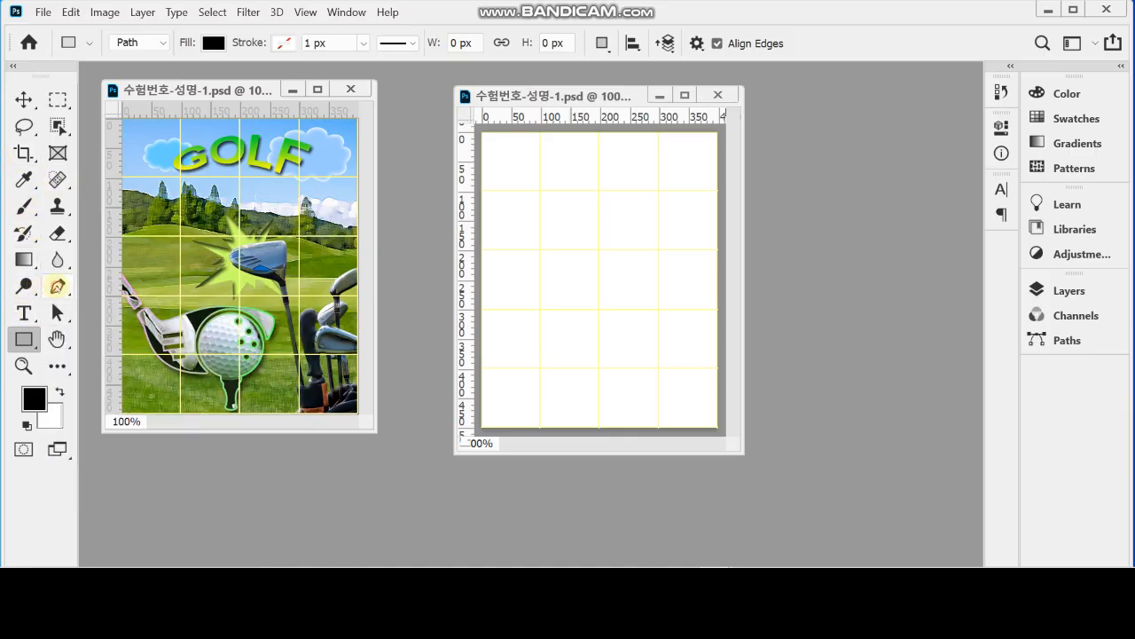
Step: With the Pen tool in Shape mode, draw a slanted black club shaft about 45 × 67 px at the canvas's left edge, above and across Y 300 px
left_click(57, 286)
left_click(124, 285)
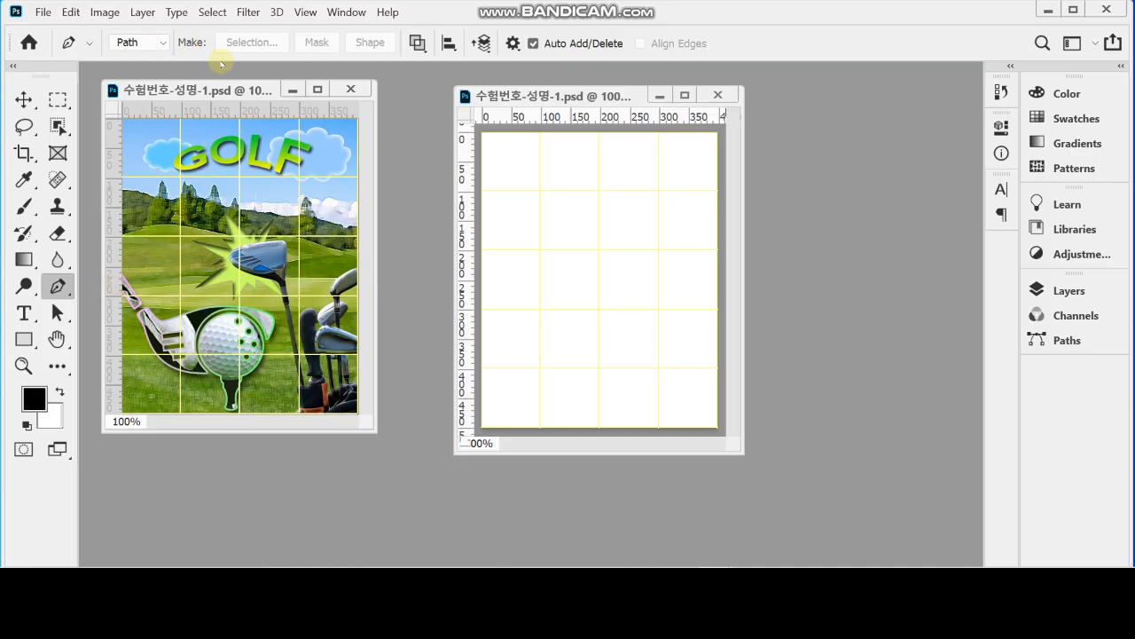
left_click(157, 43)
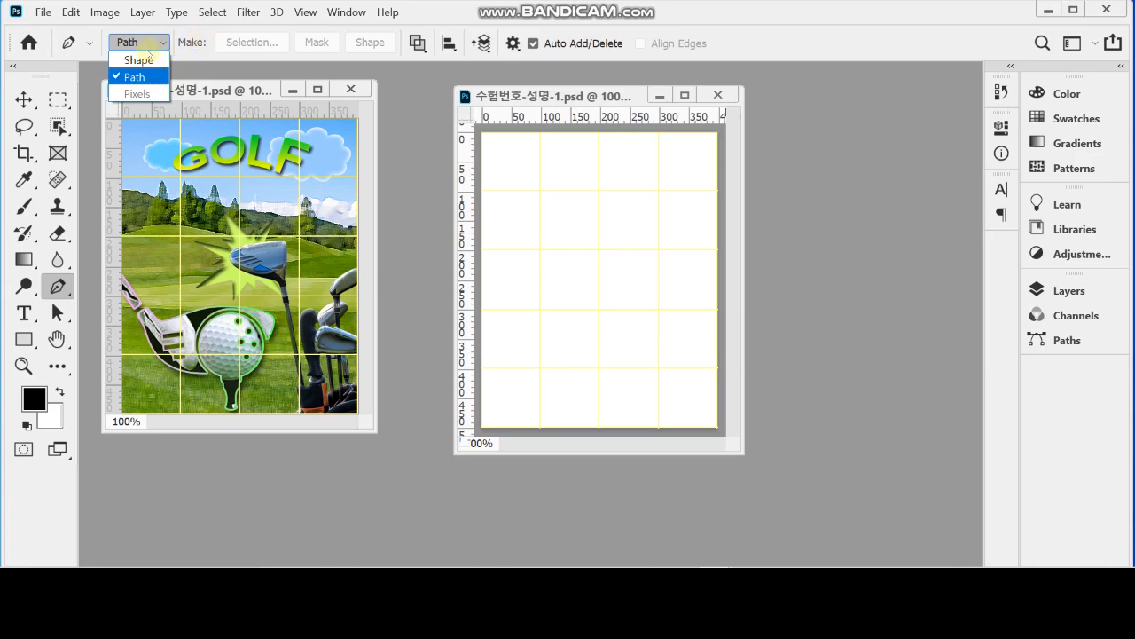
left_click(141, 60)
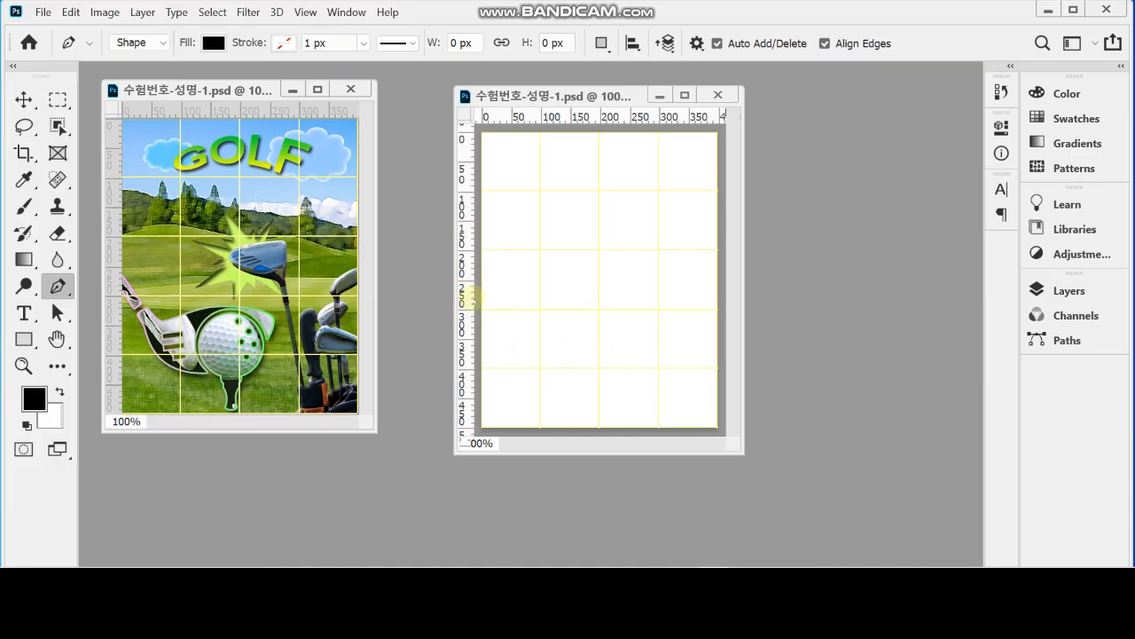
left_click(478, 279)
left_click(503, 312)
left_click(495, 318)
left_click(477, 295)
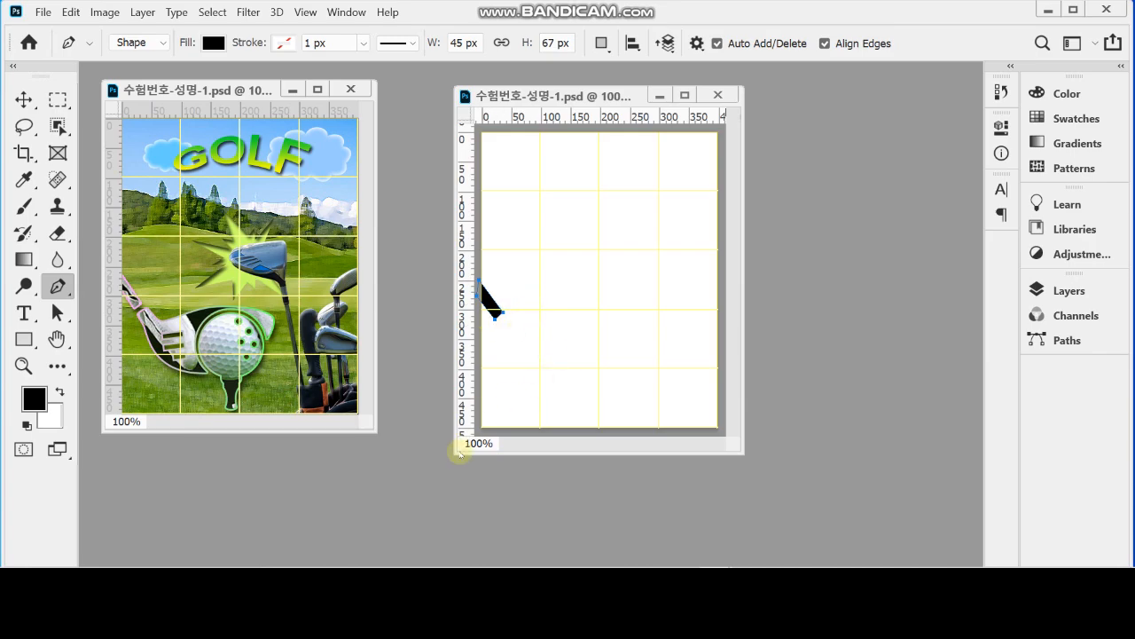
Step: Check the shaft's shape layer and its path, and set the Pen tool's path operation to Combine Shapes
left_click_drag(458, 454, 422, 479)
scroll(544, 363, "up", 1)
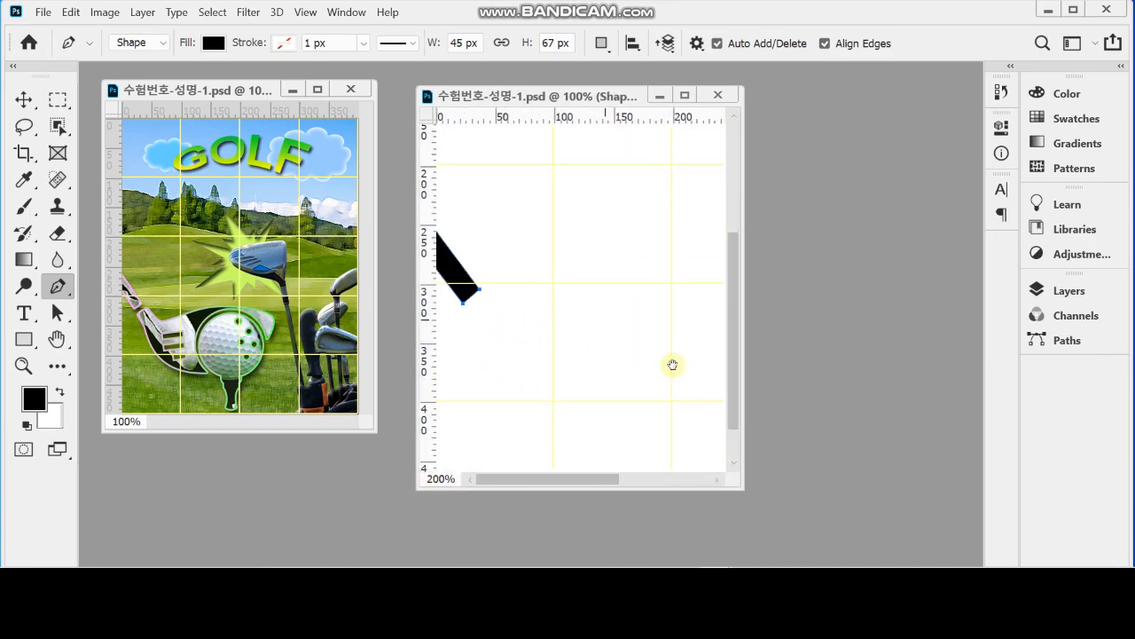
left_click_drag(742, 487, 827, 522)
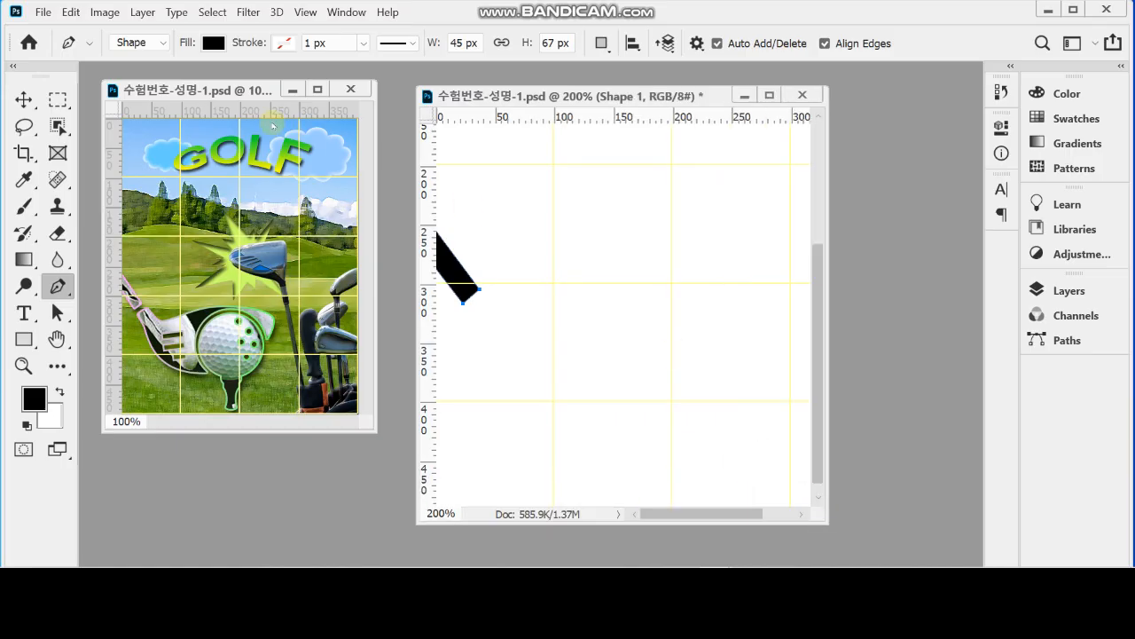
left_click(1060, 290)
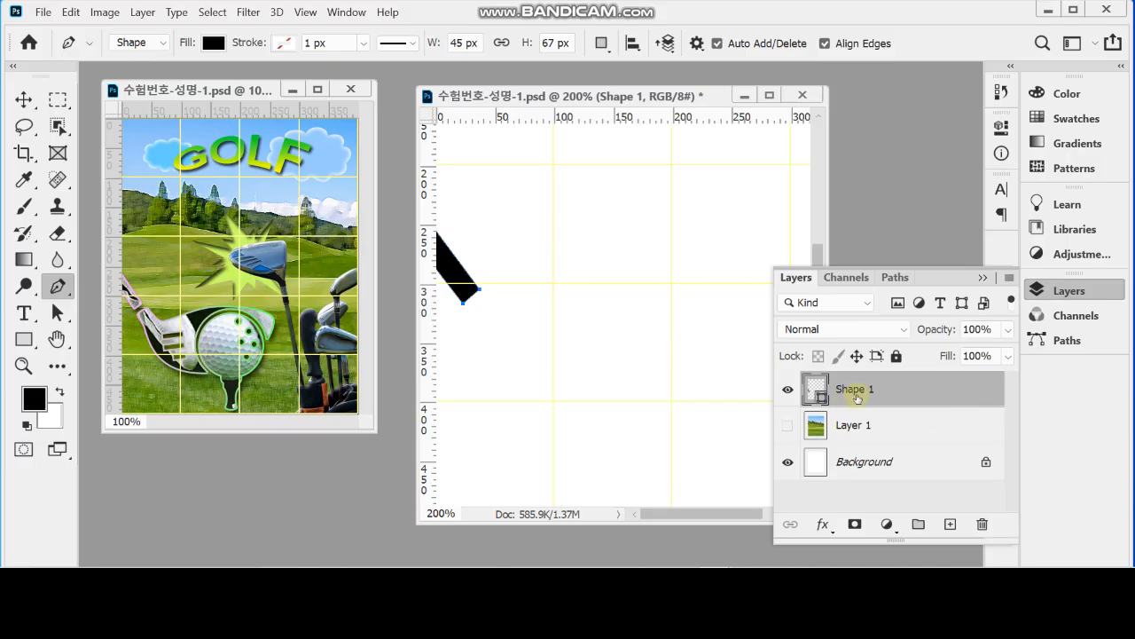
left_click(1065, 340)
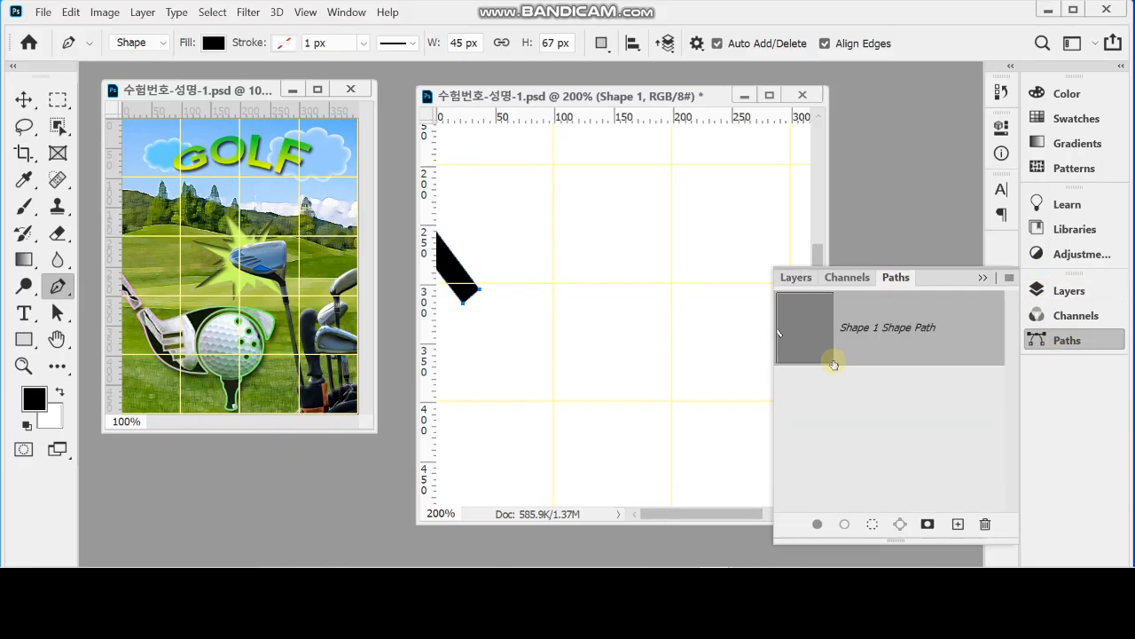
left_click(1040, 338)
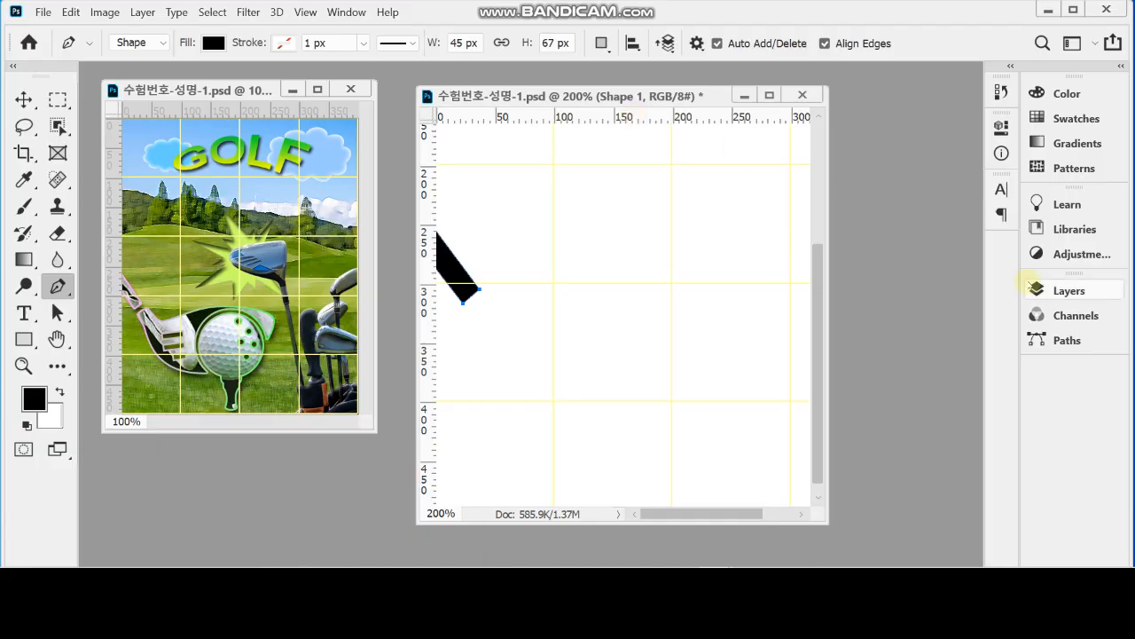
left_click(1045, 290)
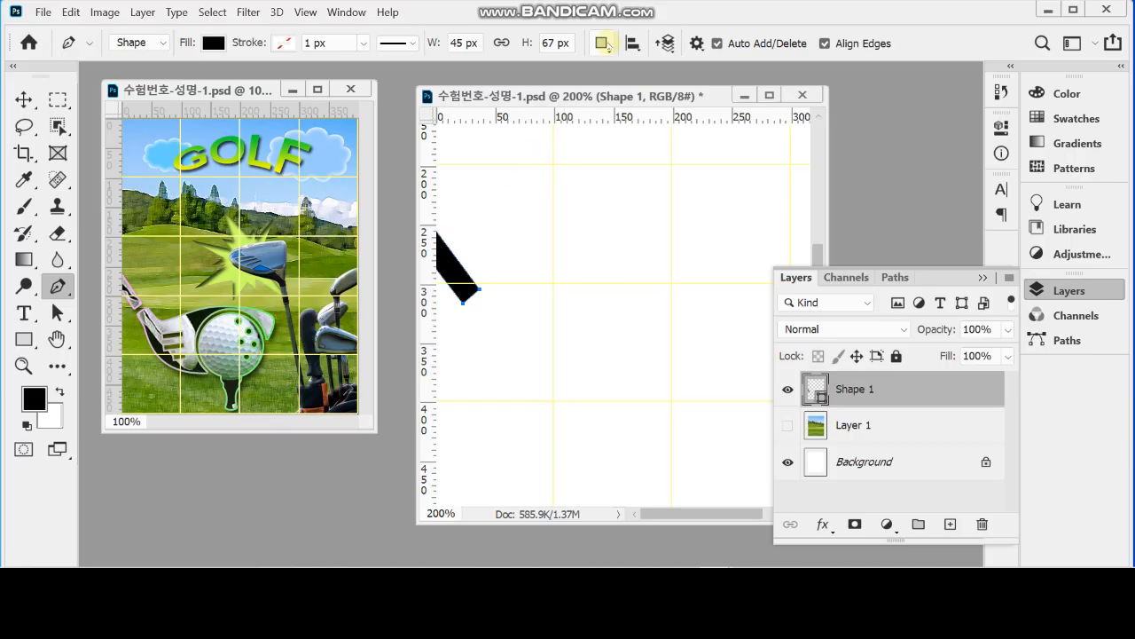
left_click(604, 43)
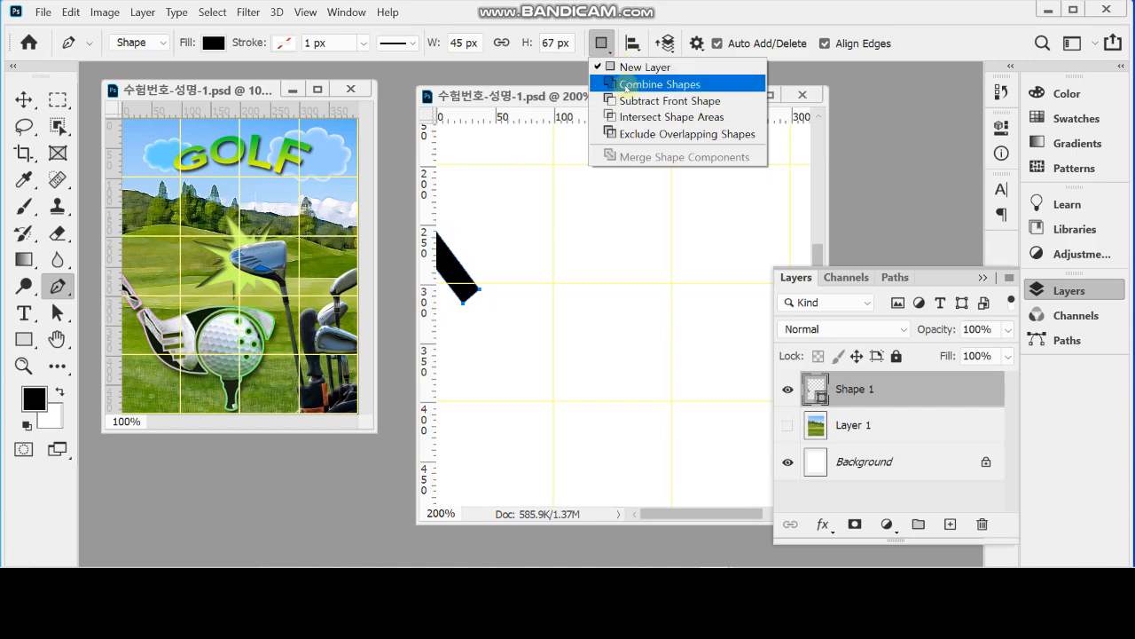
left_click(627, 83)
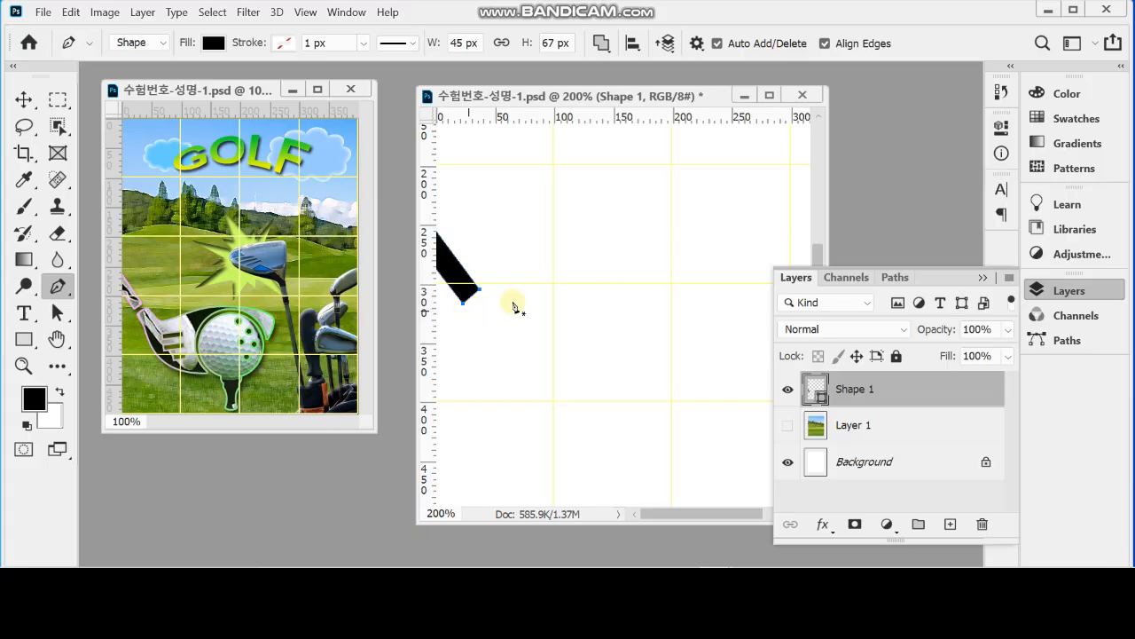
left_click(1091, 292)
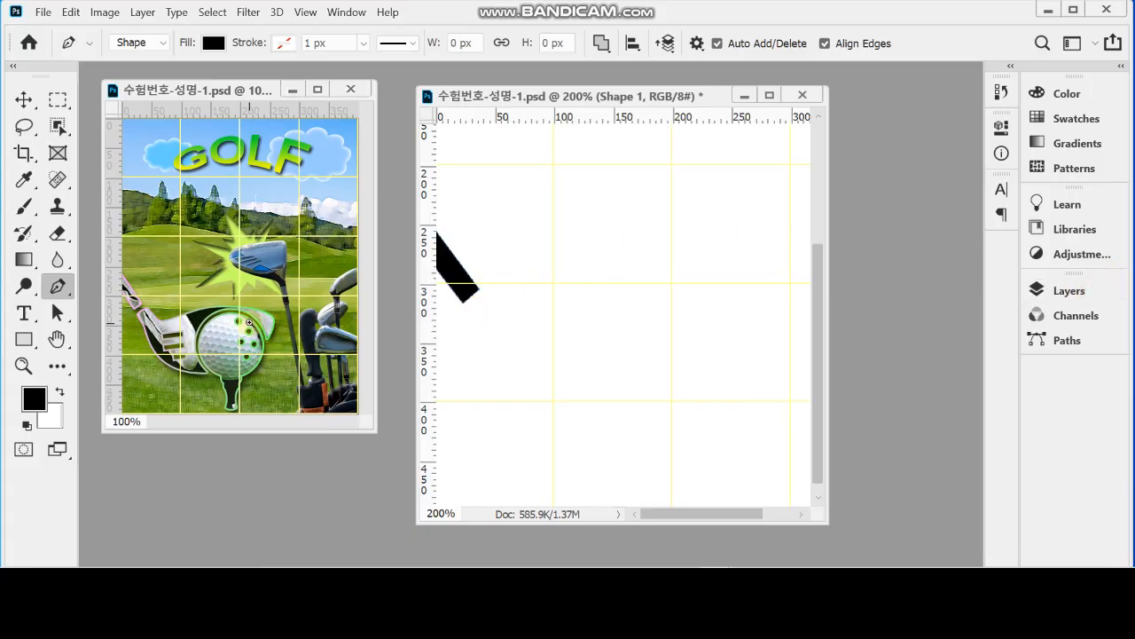
Step: Enlarge the GOLF example to 200% and frame its club and ball beside the matching area of the working document
scroll(252, 323, "up", 1)
left_click_drag(375, 433, 433, 525)
left_click_drag(489, 90, 582, 87)
left_click(363, 326)
left_click_drag(229, 330, 332, 287)
mouse_move(299, 92)
left_mouse_down()
mouse_move(308, 77)
mouse_move(315, 86)
left_mouse_up()
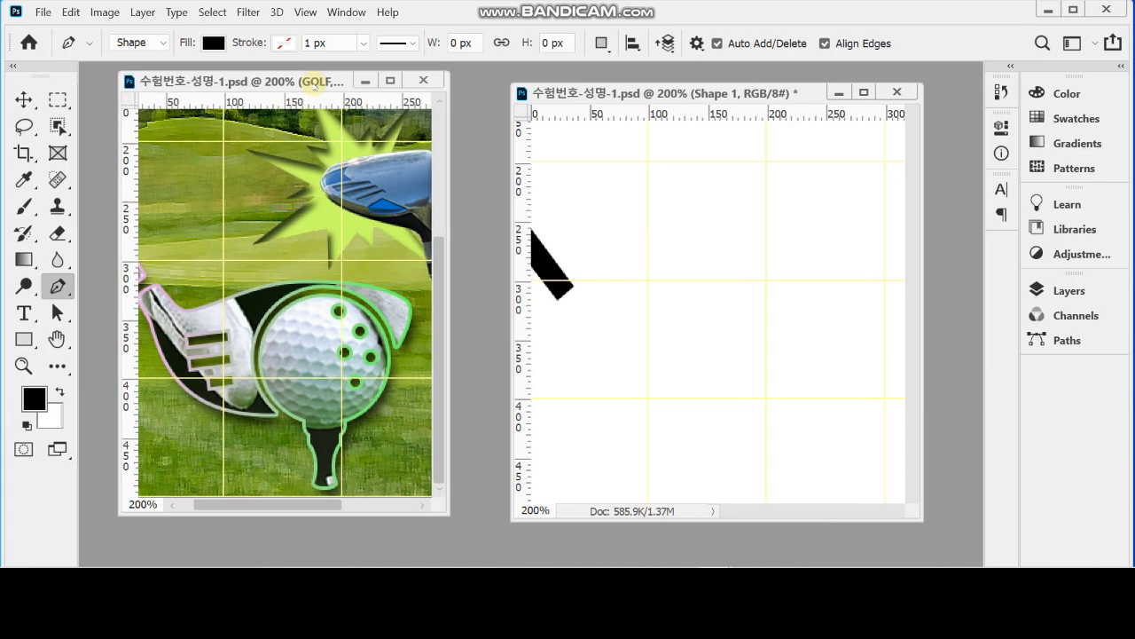
left_click_drag(288, 350, 323, 347)
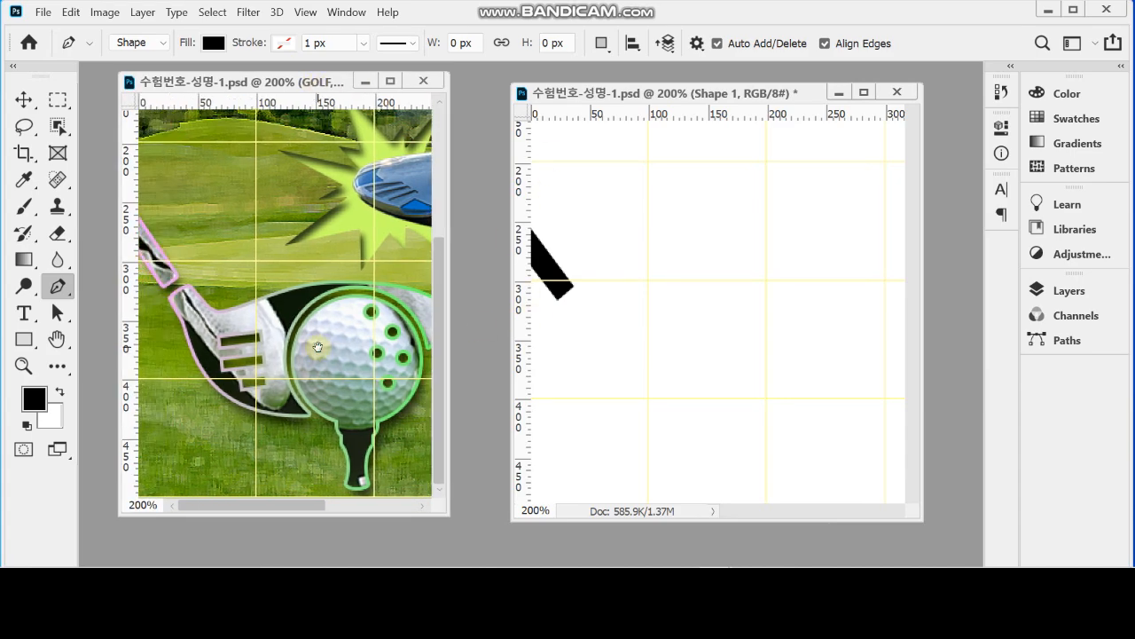
left_click_drag(565, 90, 535, 86)
left_click_drag(585, 343, 584, 329)
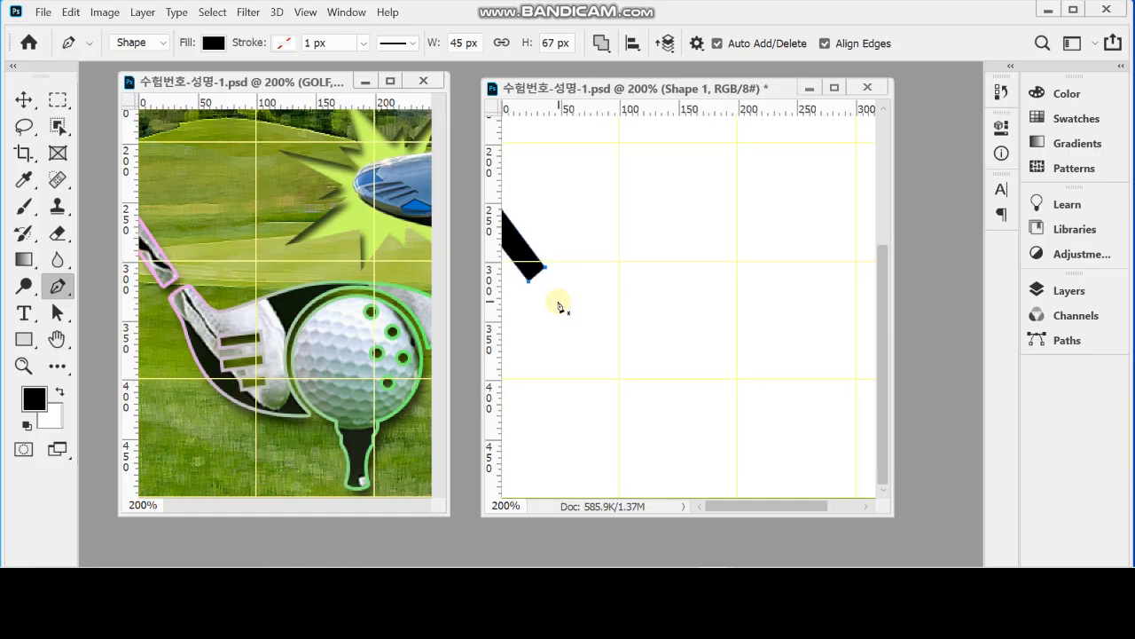
Step: Keep the Pen tool's path operation on Combine Shapes and check that the shaft's shape layer is active
left_click(602, 43)
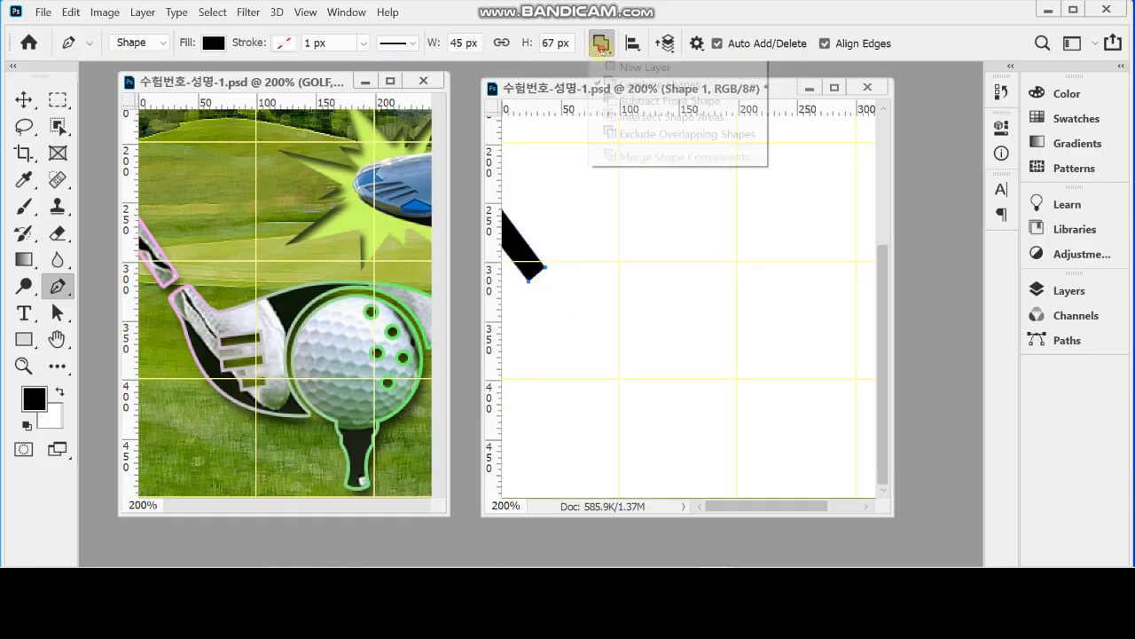
left_click(612, 82)
left_click(1056, 291)
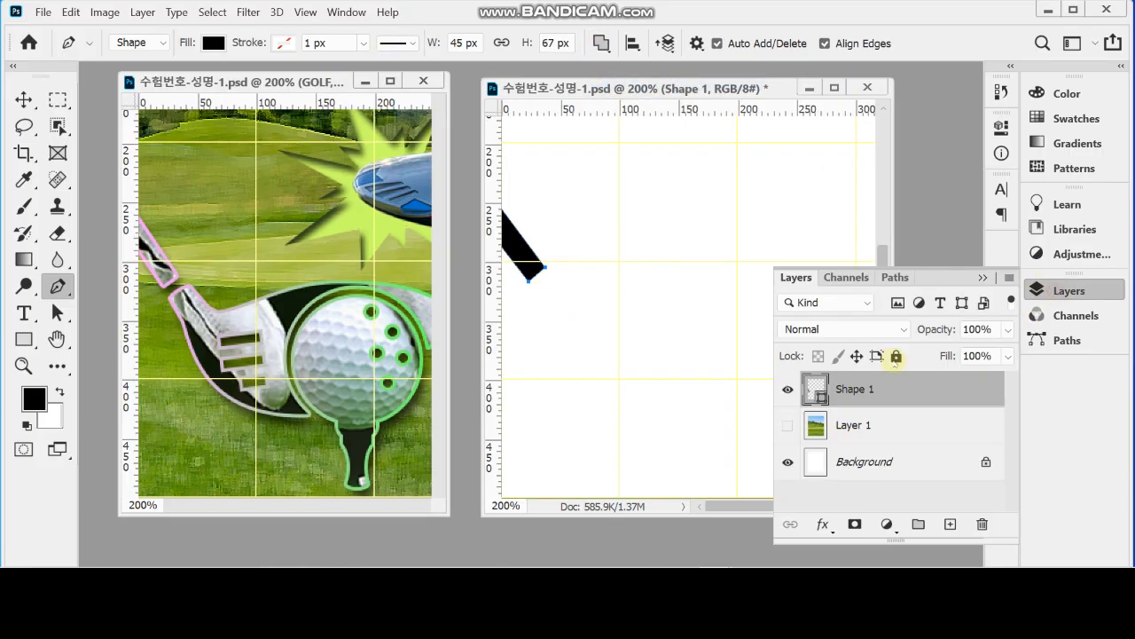
left_click(1058, 286)
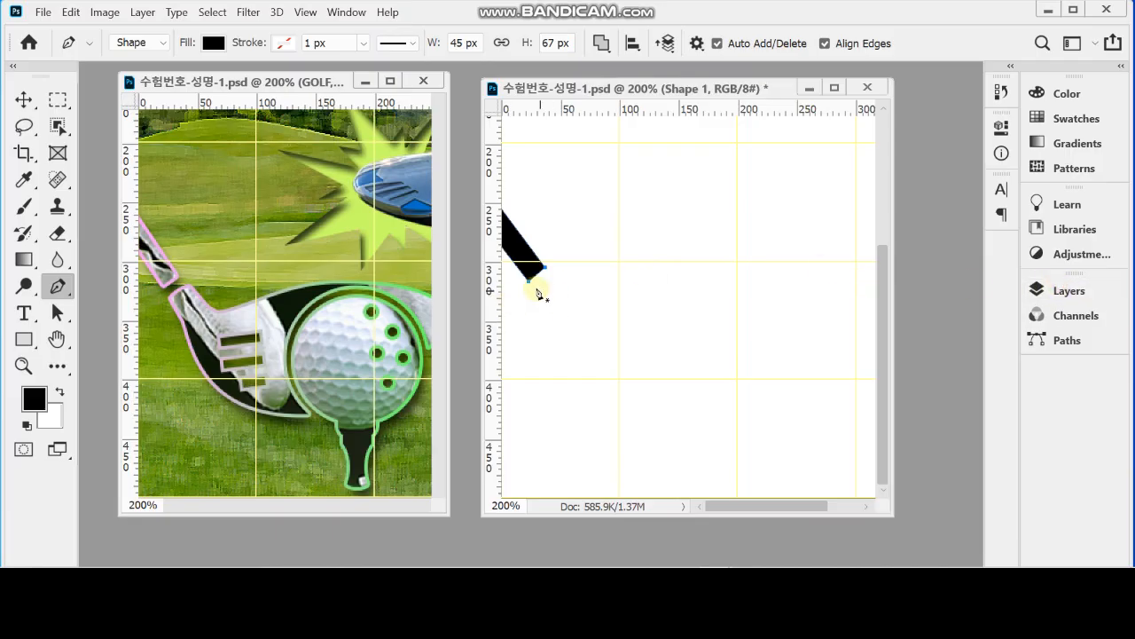
Step: Start the club head's outline just below the shaft with a slanted neck edge and a curved inner corner near Y 315 px
left_click(534, 291)
left_click(551, 280)
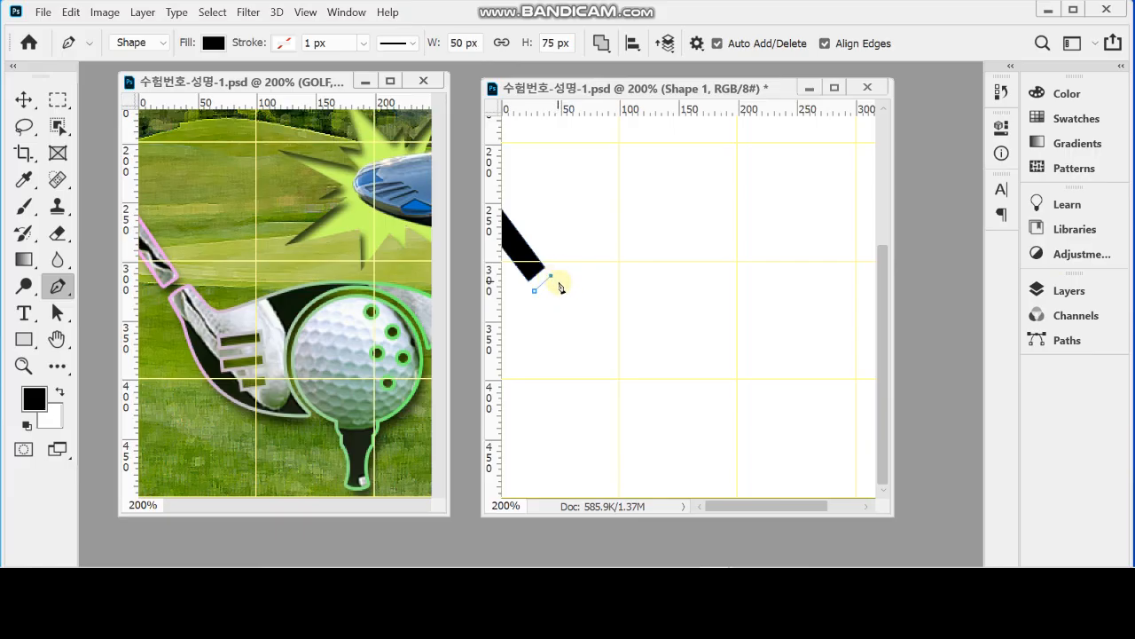
left_click(565, 291)
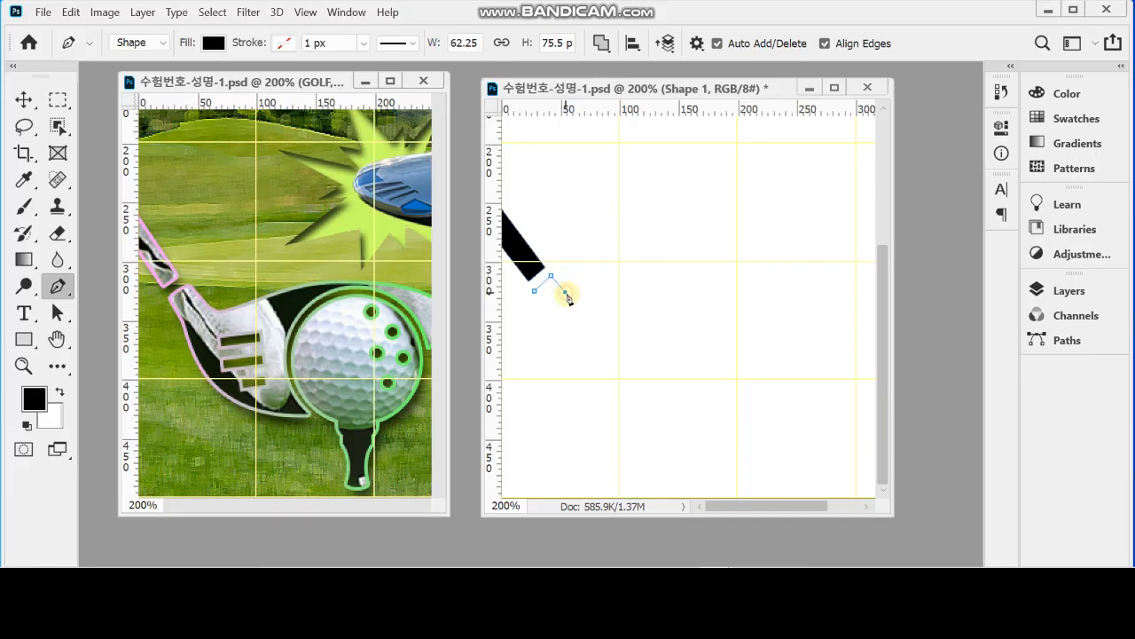
left_click(569, 293)
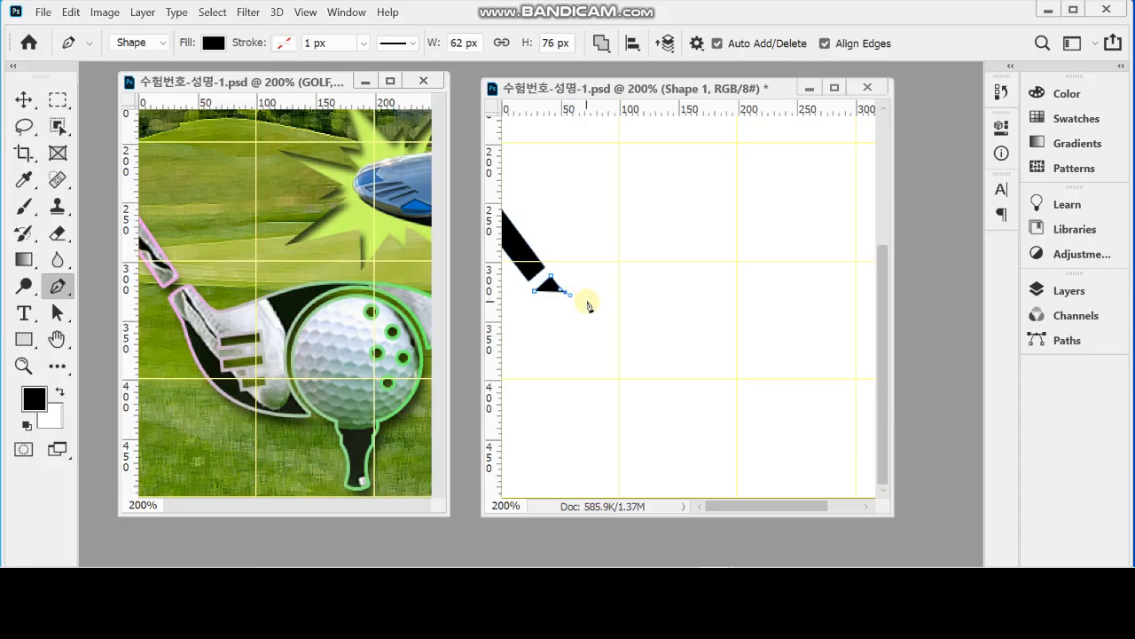
left_click(592, 302)
key("ctrl+z")
key("ctrl+z")
left_click_drag(589, 302, 598, 299)
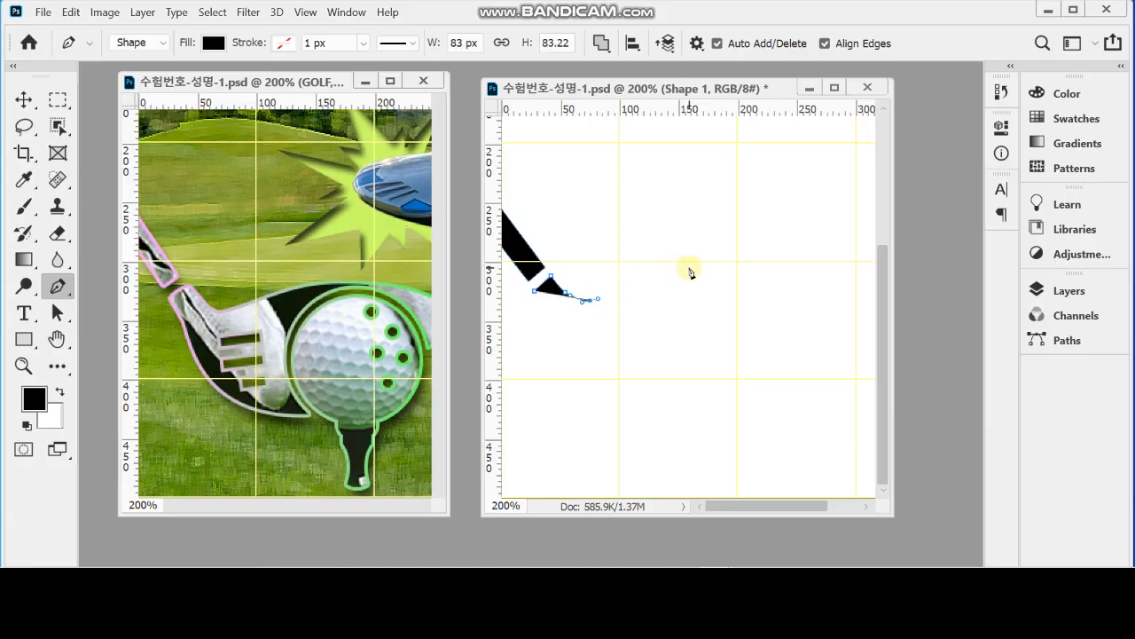
Step: Draw the club head's curved top, right and bottom edges and close the outline at the neck, making the shape about 295 × 215 px overall
left_click_drag(689, 270, 736, 269)
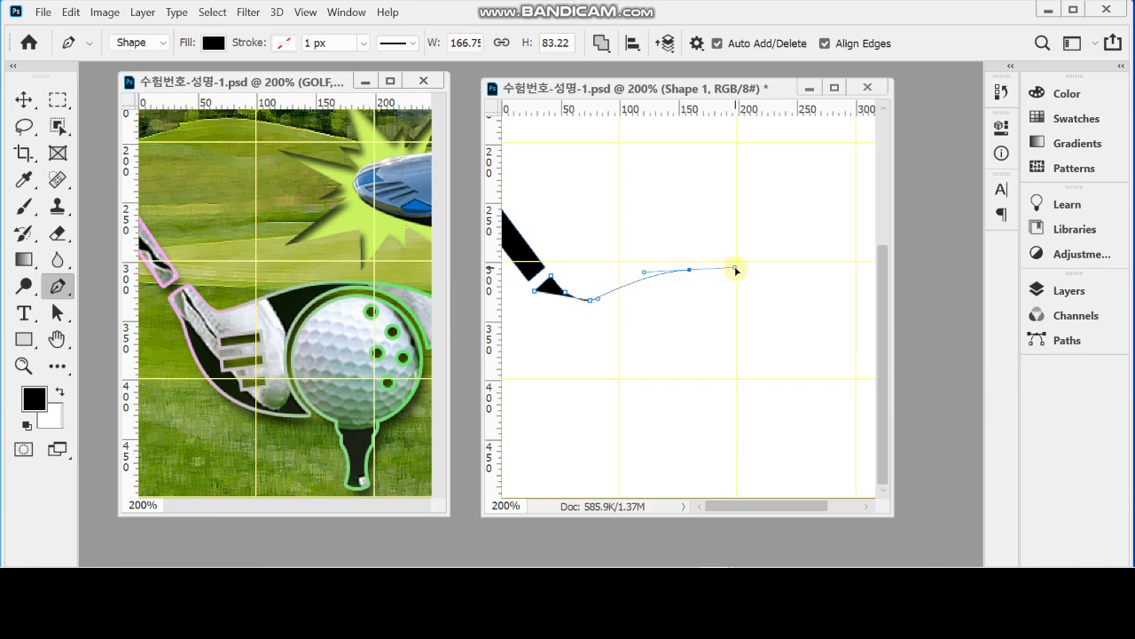
left_click_drag(785, 276, 806, 286)
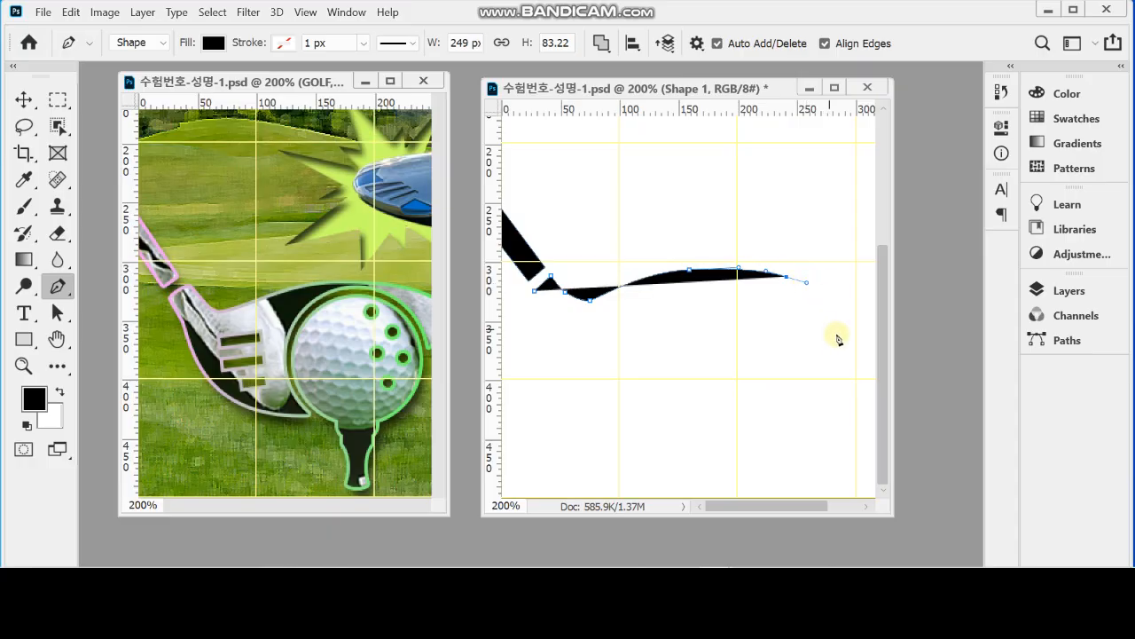
left_click_drag(893, 350, 954, 358)
key("ctrl+minus")
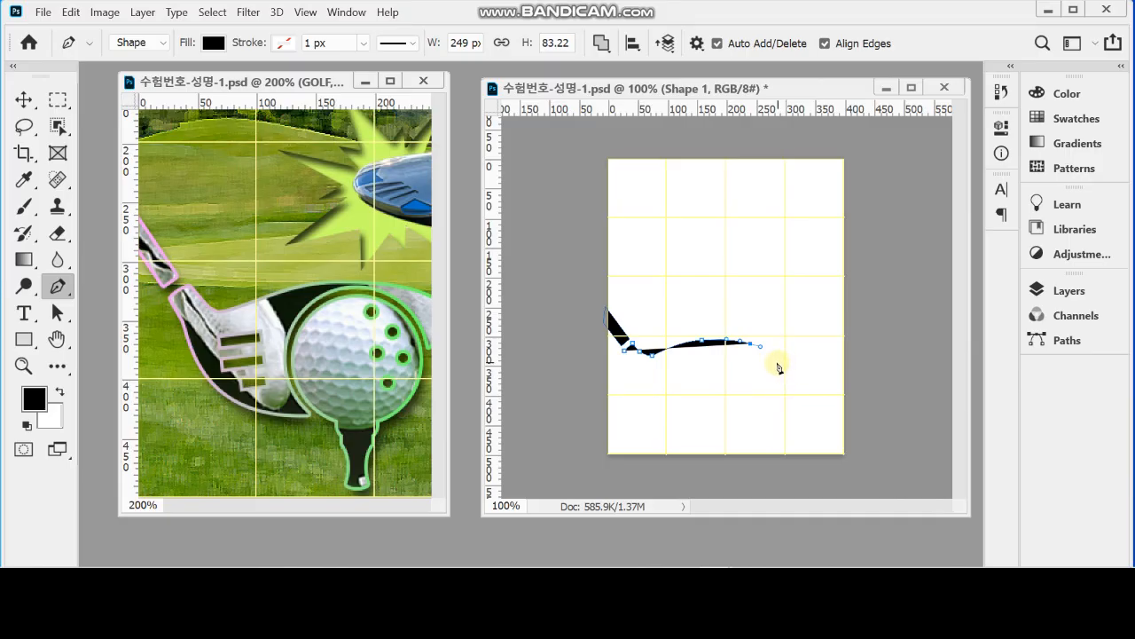
left_click(775, 366)
left_click_drag(778, 368, 778, 375)
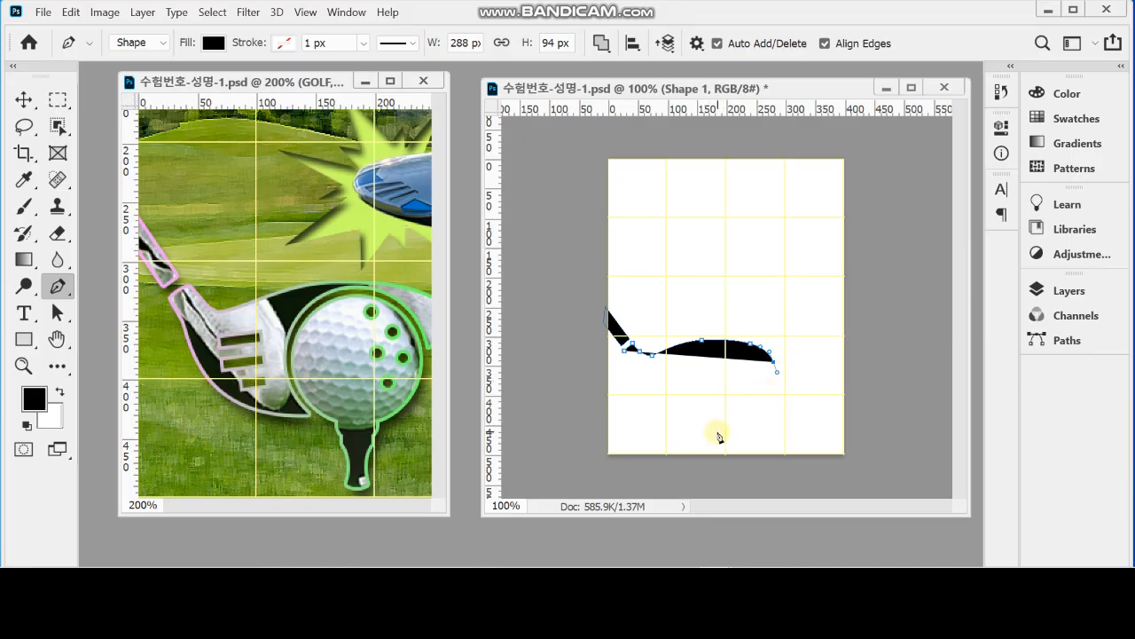
left_click_drag(717, 435, 669, 440)
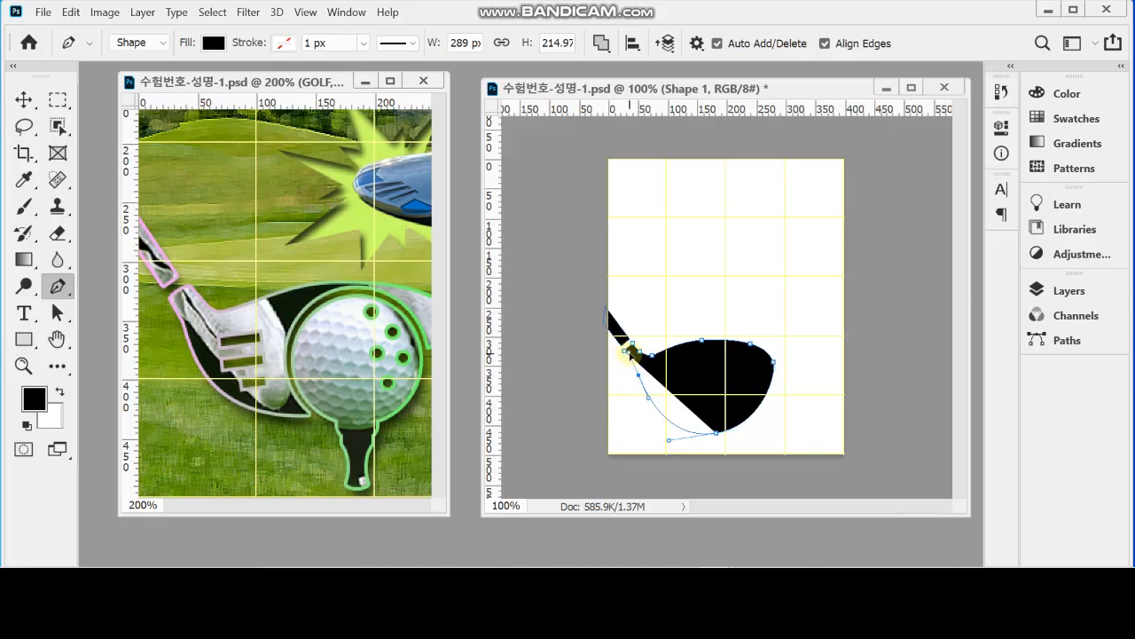
left_click_drag(634, 352, 640, 380)
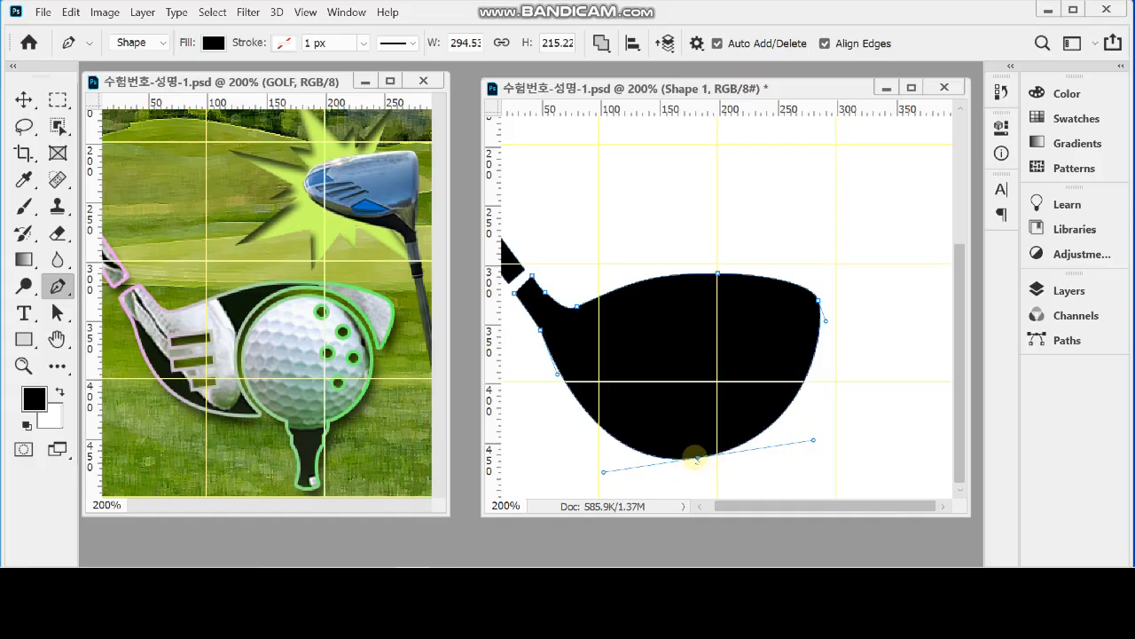
Step: Shift the club head's bottom anchor up and left and level its handles, bringing the shape's height to about 207 px
left_click_drag(697, 459, 681, 453)
left_click_drag(798, 436, 812, 455)
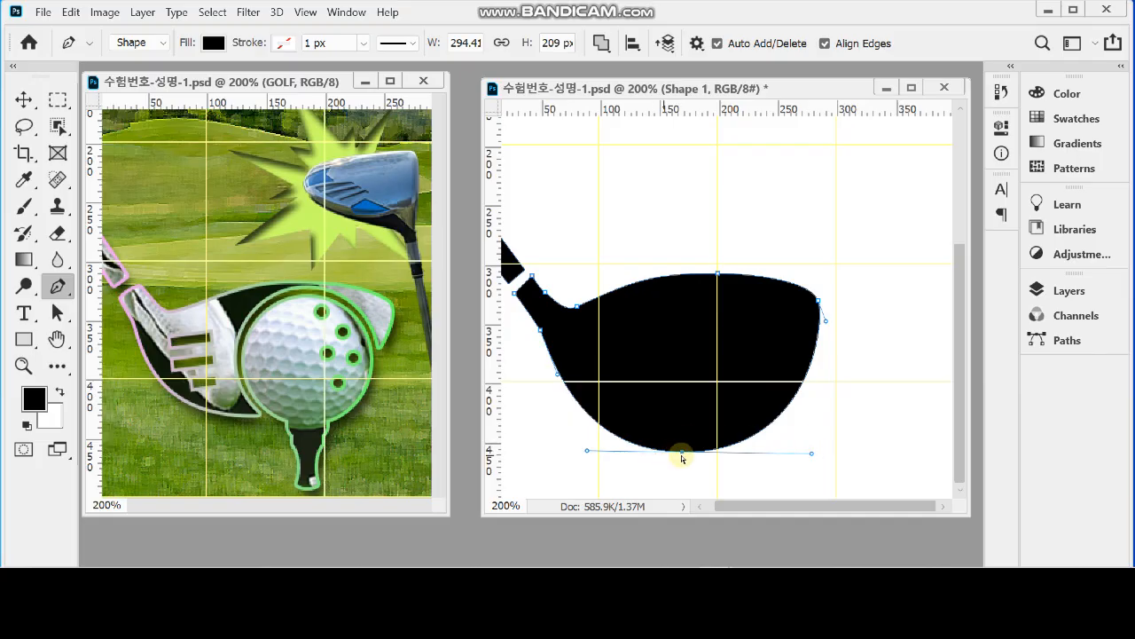
left_click_drag(682, 451, 675, 451)
left_click_drag(673, 450, 671, 448)
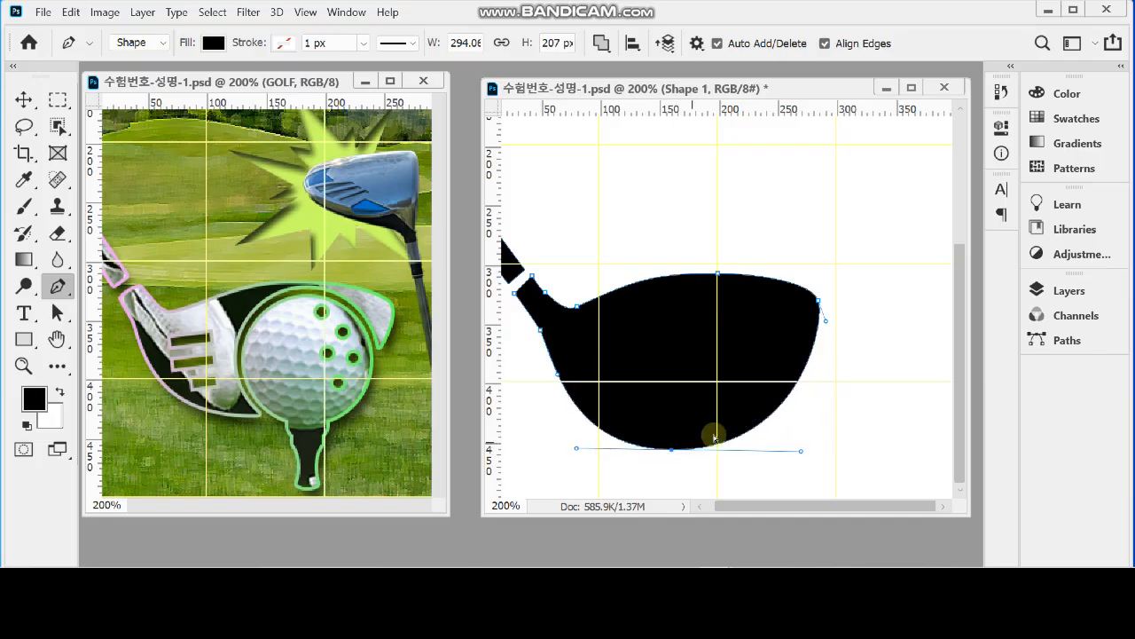
Step: Add an anchor on the club head's lower-right curve, pull it upward, and raise the upper-right corner anchor slightly
left_click(776, 411)
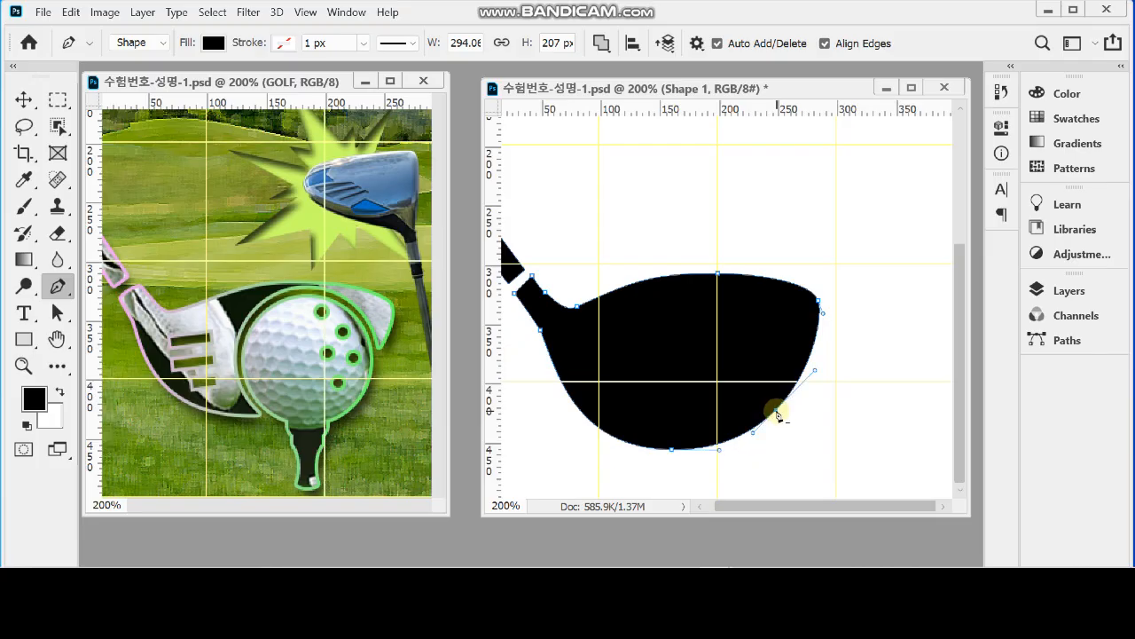
left_click_drag(776, 412, 778, 393)
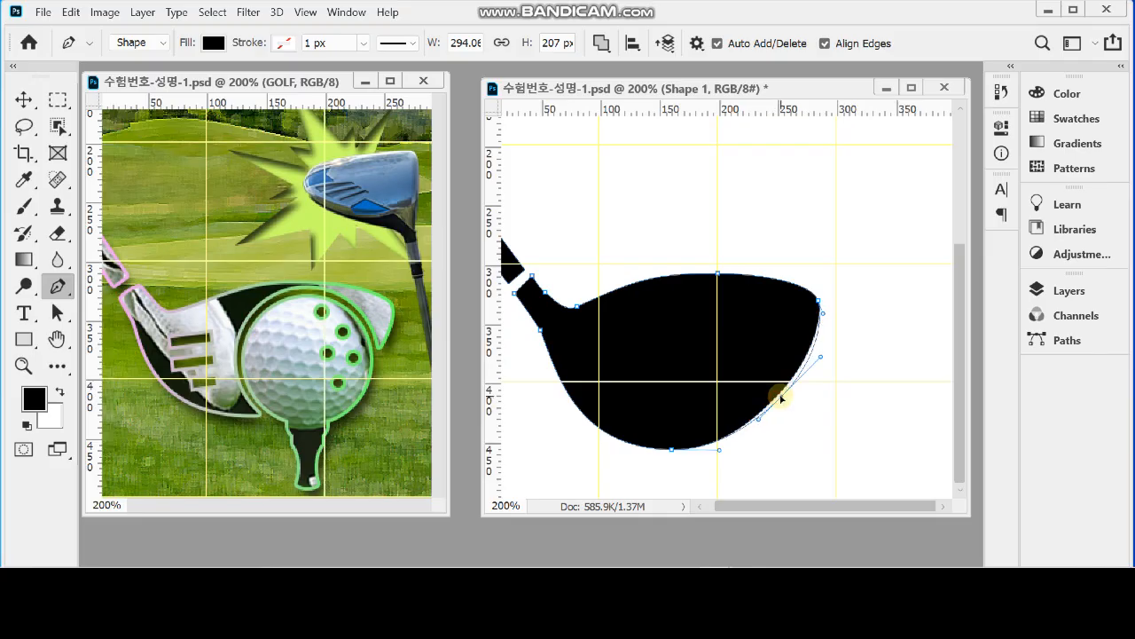
left_click(819, 303)
left_click_drag(817, 300, 818, 294)
left_click(717, 273)
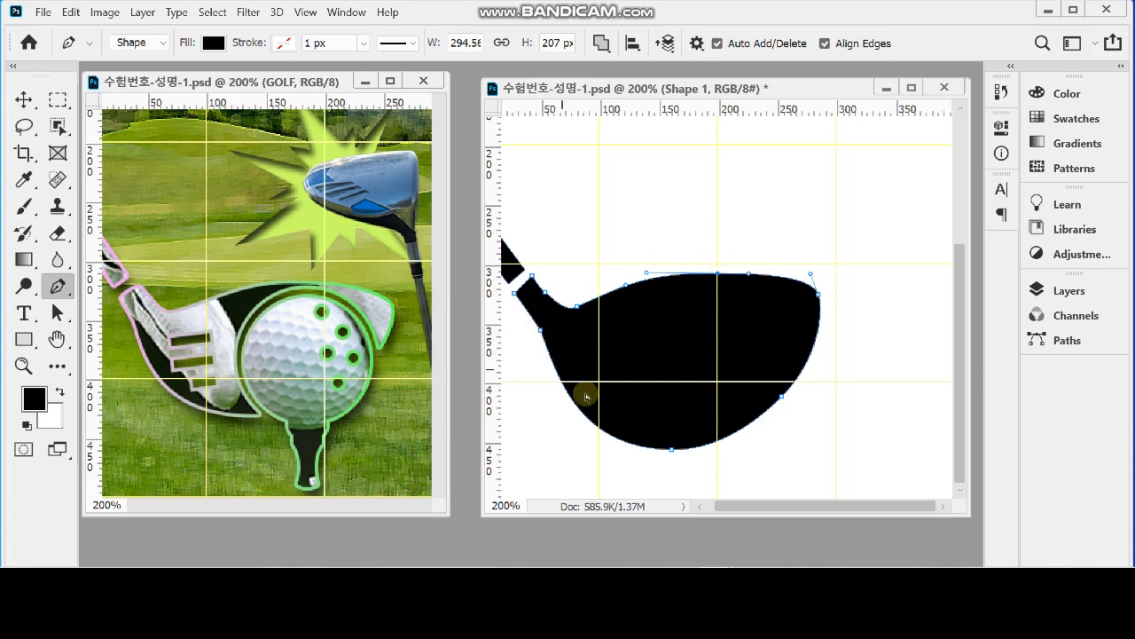
Step: Lengthen the bottom anchor's handles and move the lower-right anchor and its handle upward to smooth the club head's right side
left_click(540, 330, "ctrl")
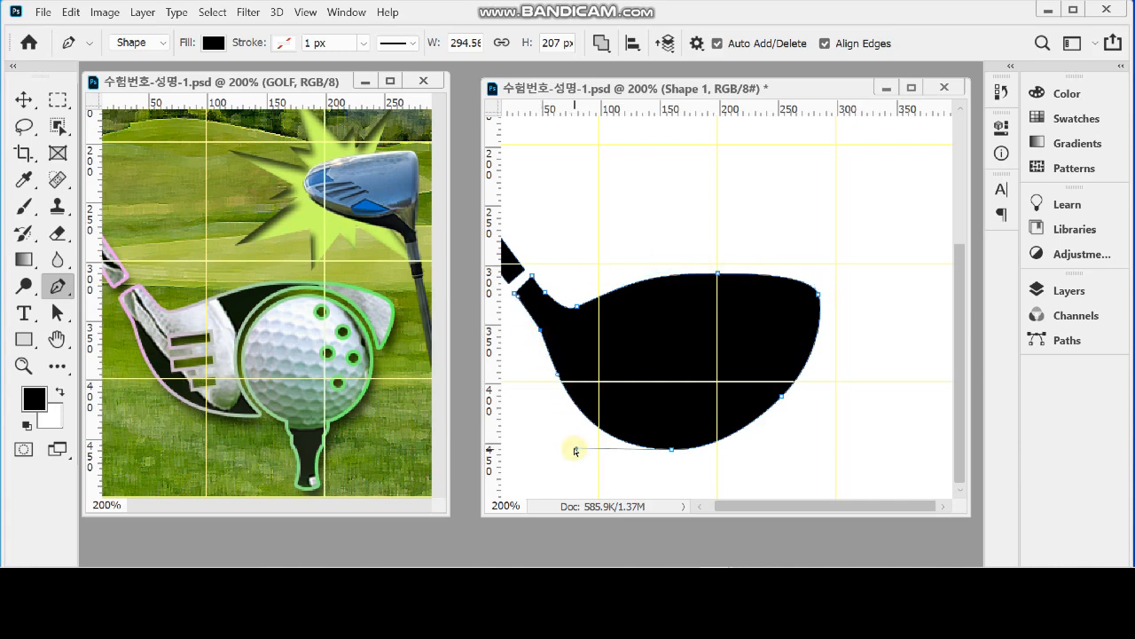
left_click_drag(575, 448, 561, 447)
left_click_drag(720, 451, 728, 450)
left_click_drag(782, 396, 785, 387)
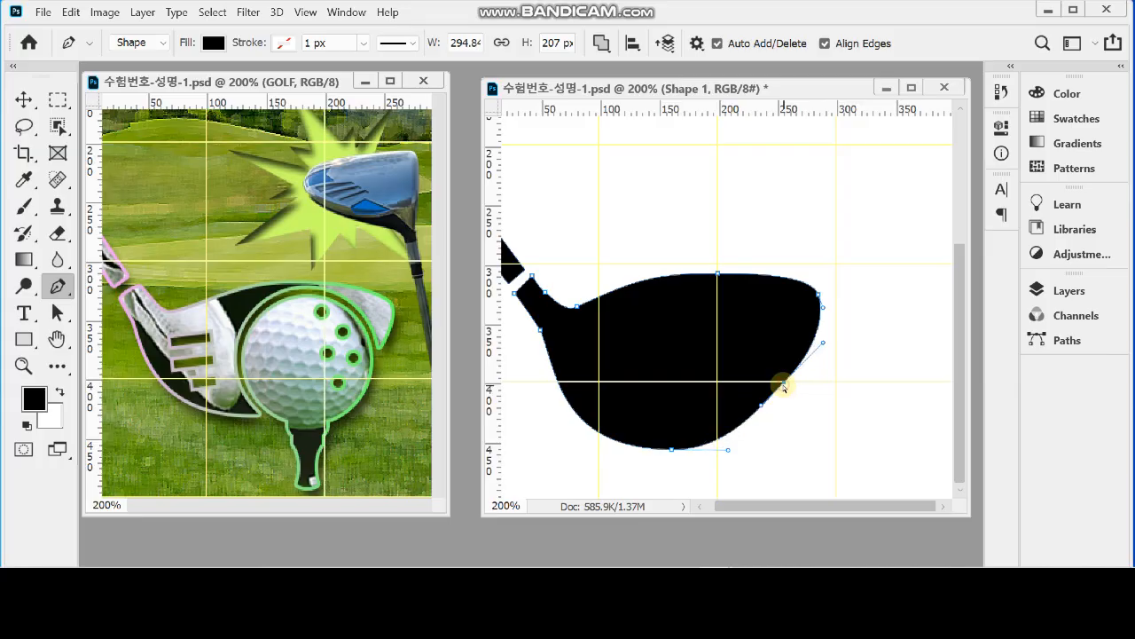
left_click_drag(823, 341, 824, 331)
left_click_drag(785, 383, 787, 382)
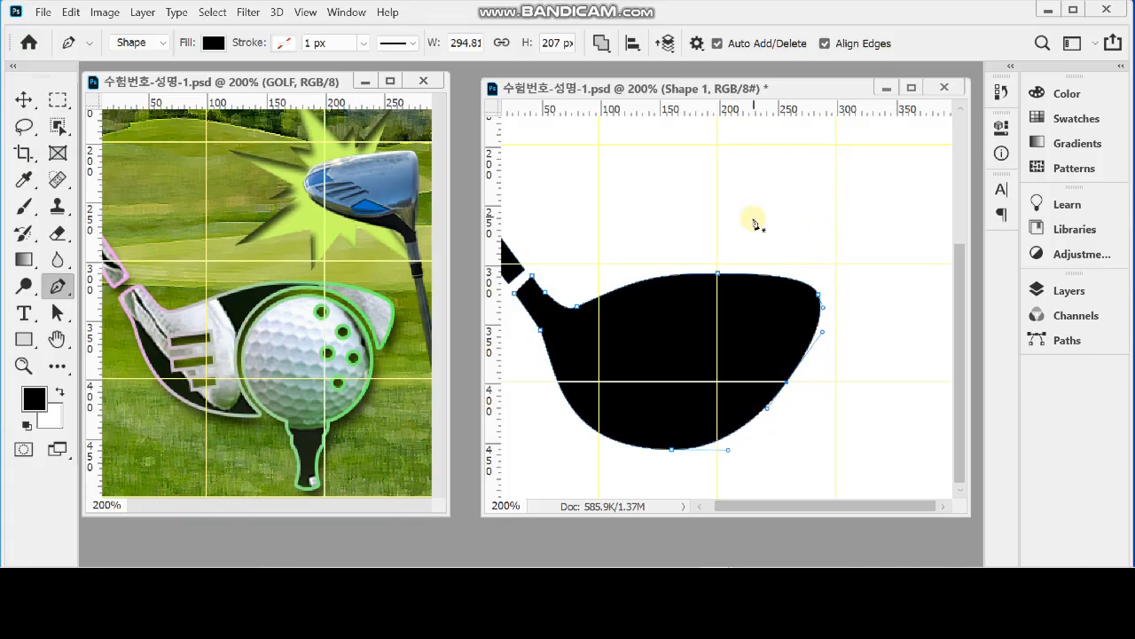
Step: Check the anchors along the club head's top and neck, and nudge the lower-right anchor outward
left_click(717, 273)
left_click(565, 306)
left_click(547, 292)
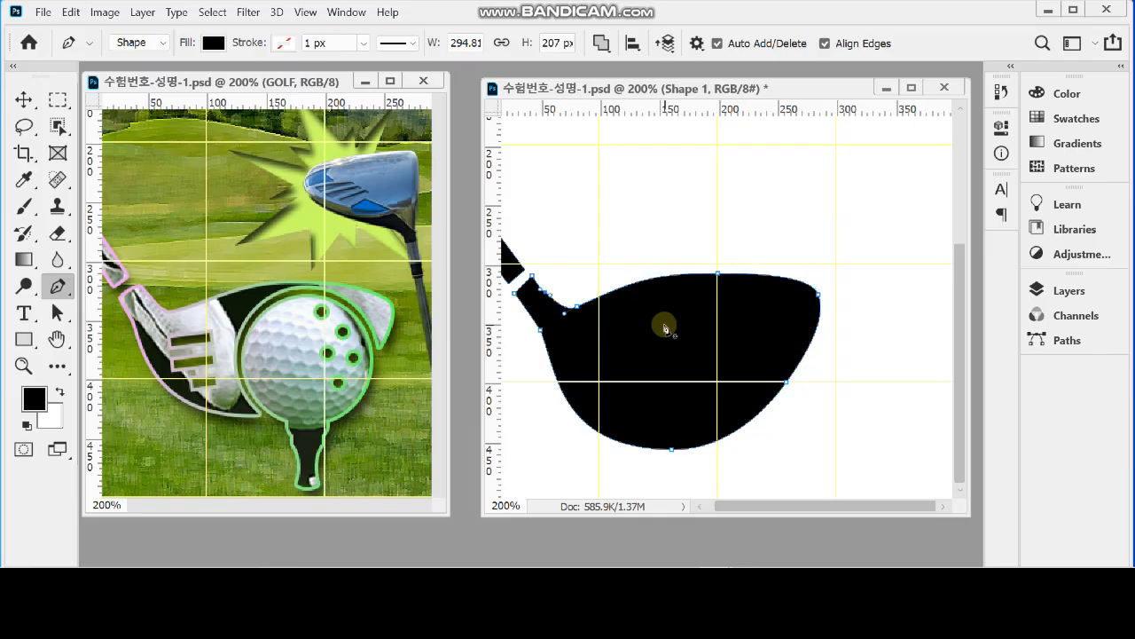
left_click(786, 383)
left_click_drag(786, 383, 790, 382)
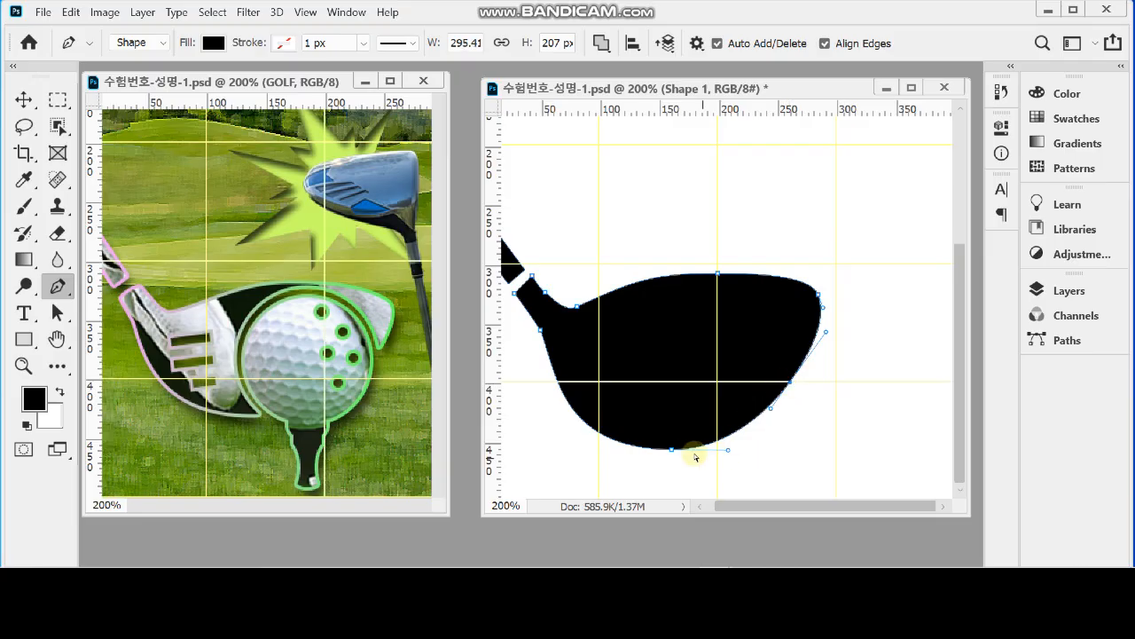
Step: Raise the club head's lower curve, moving the bottom anchor left and refining its handles until the shape is about 193 px high
left_click_drag(671, 448, 553, 424)
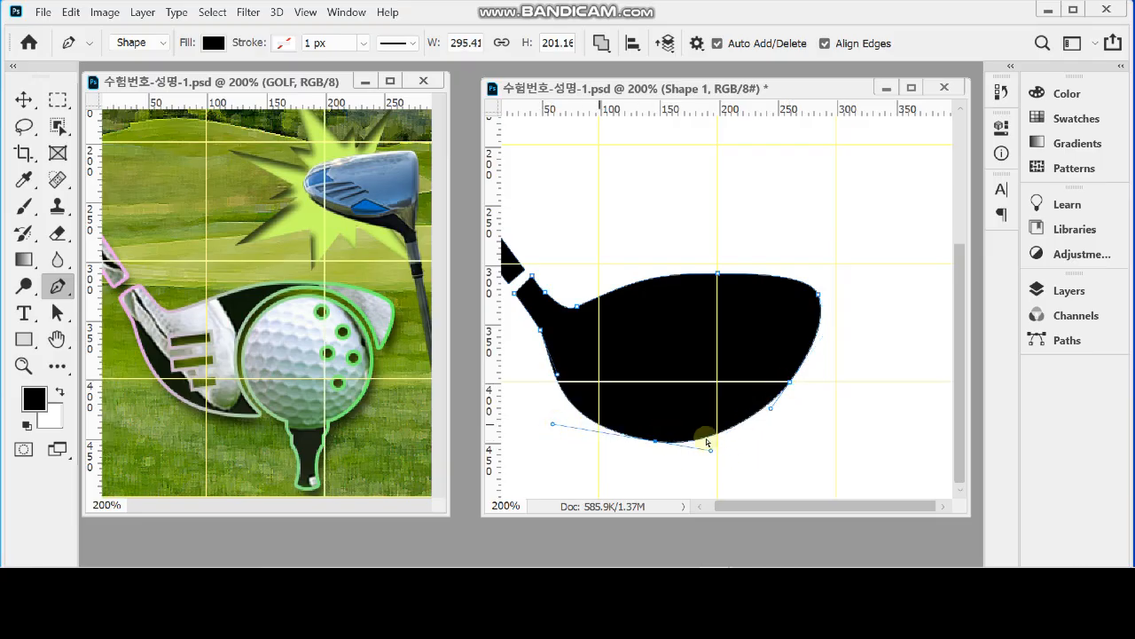
left_click_drag(656, 443, 641, 437)
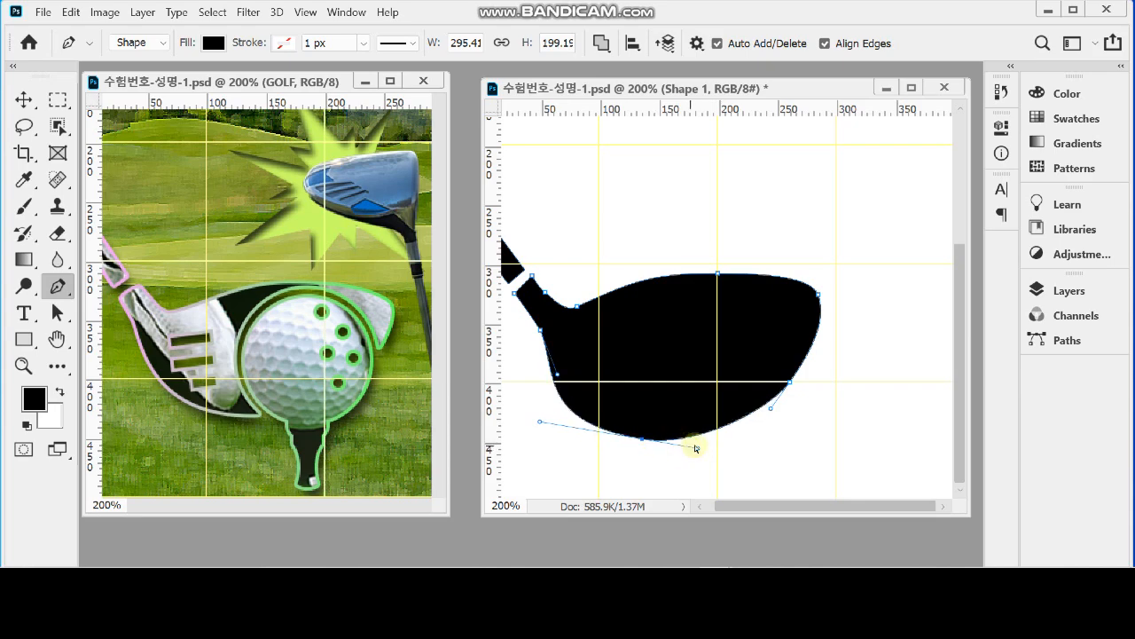
mouse_move(718, 447)
left_mouse_down()
mouse_move(633, 441)
mouse_move(719, 449)
left_mouse_up()
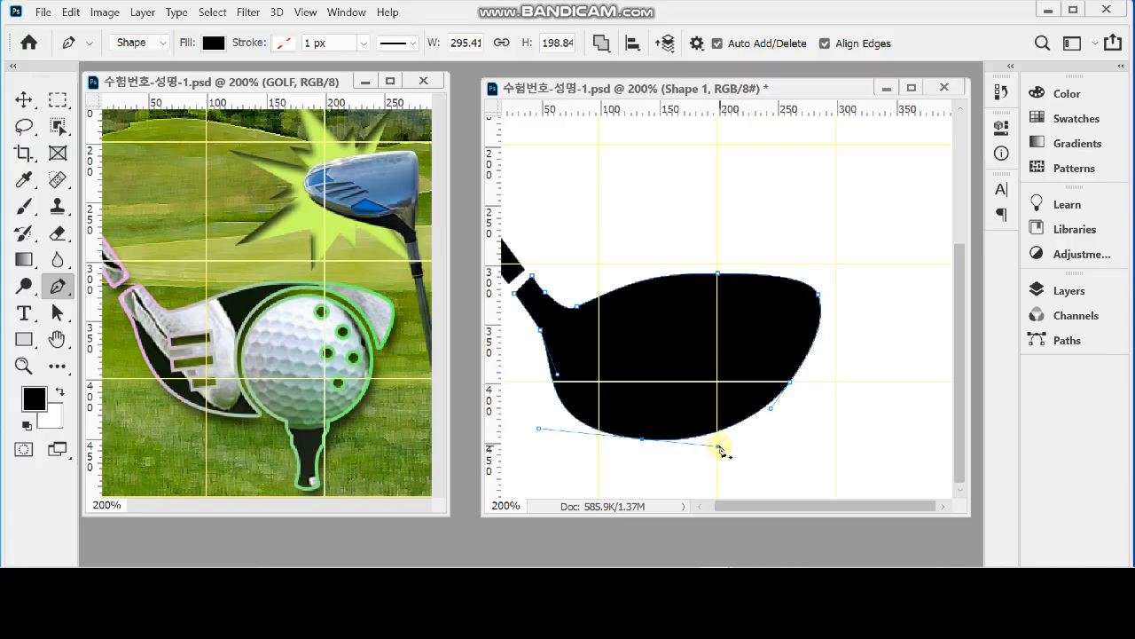
left_click_drag(539, 429, 557, 432)
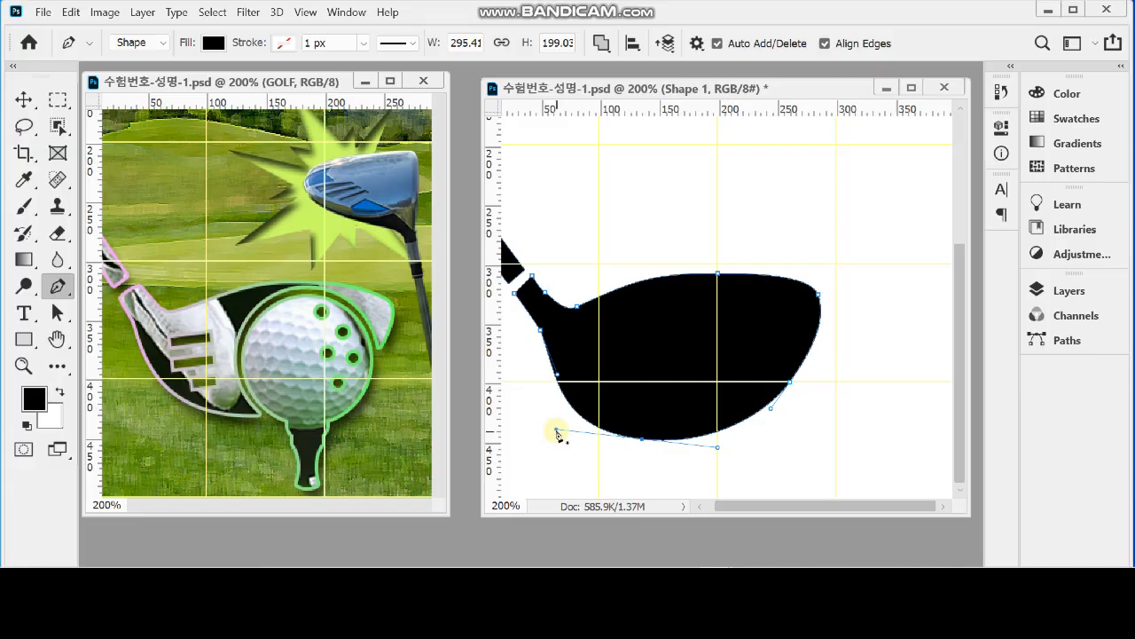
left_click_drag(556, 430, 578, 432)
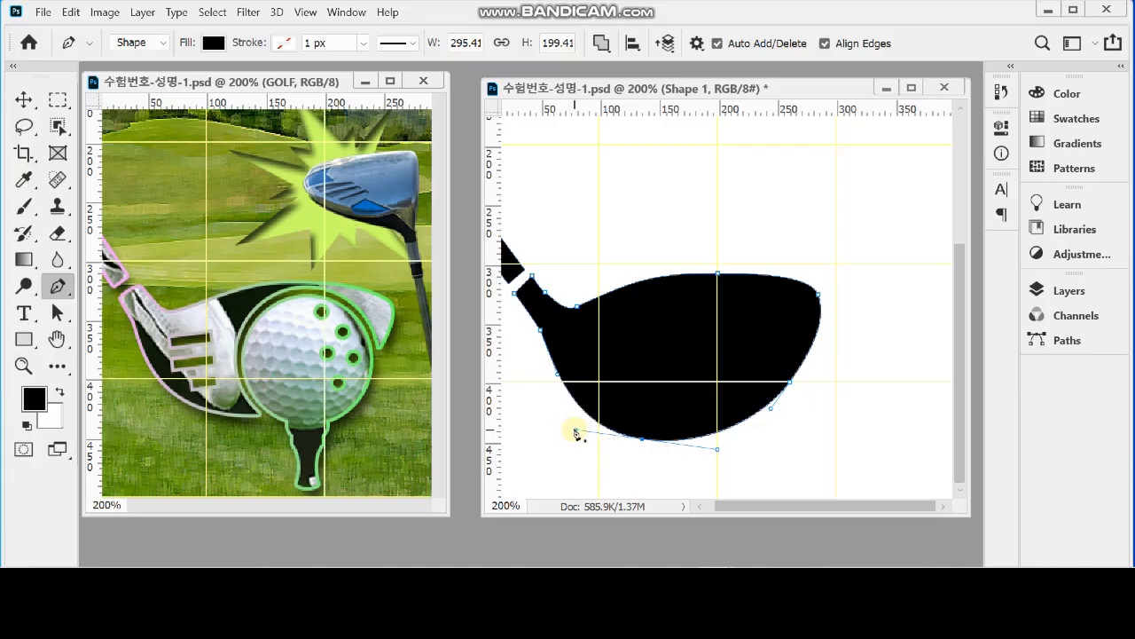
left_click_drag(576, 433, 571, 388)
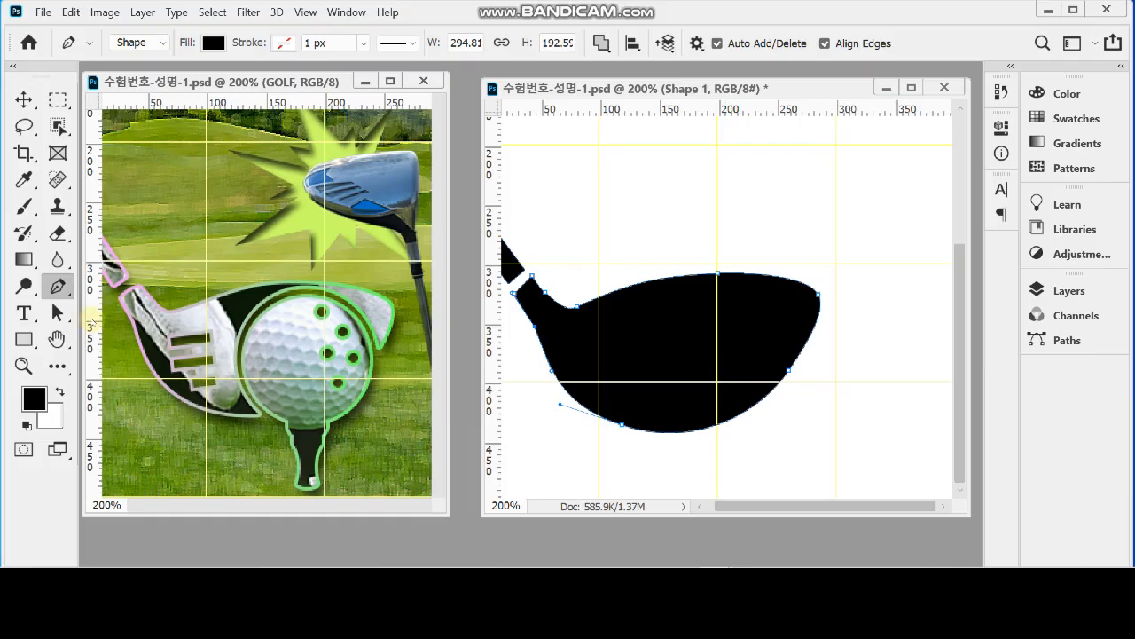
Step: Check the shape layer, choose the Ellipse tool, and set its path operation to Subtract Front Shape with the club head path selected
left_click(1060, 290)
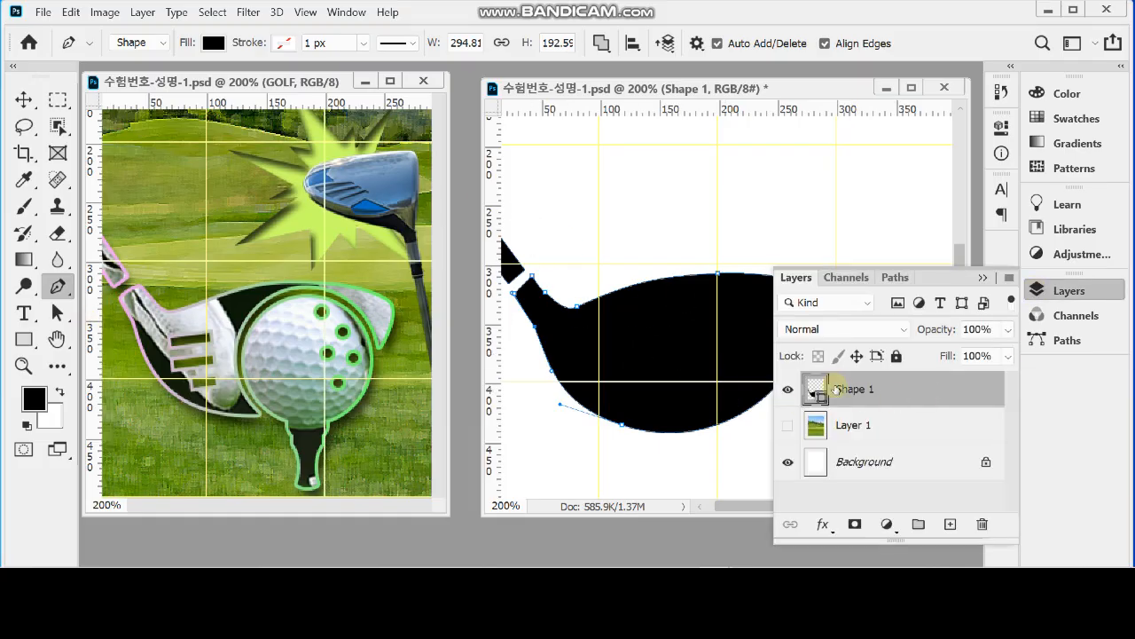
left_click(1060, 291)
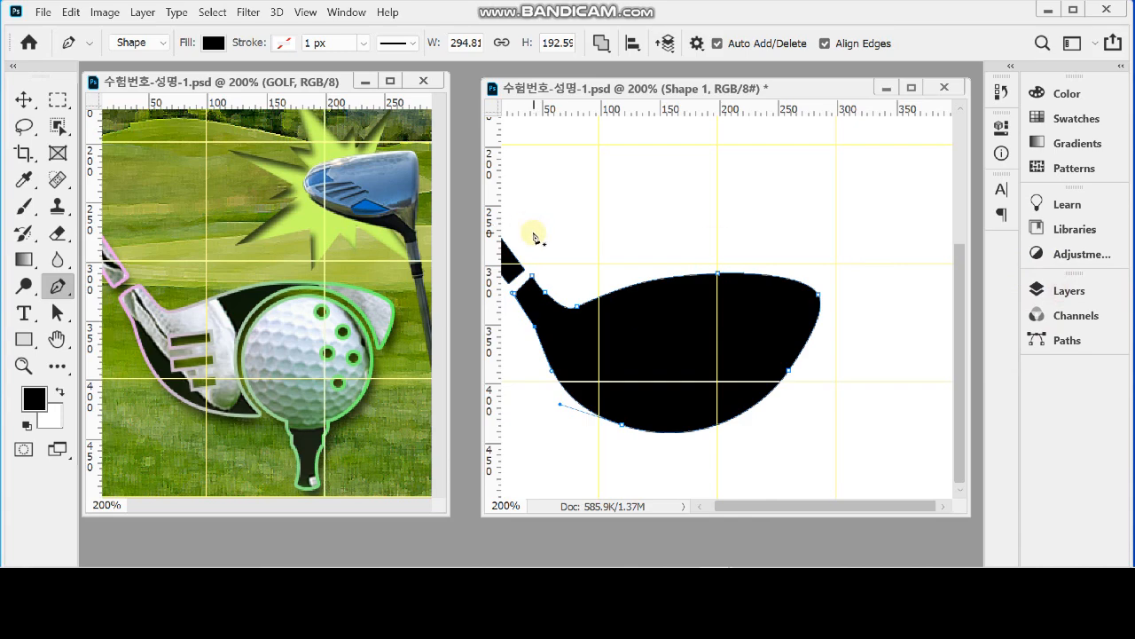
left_click(24, 341)
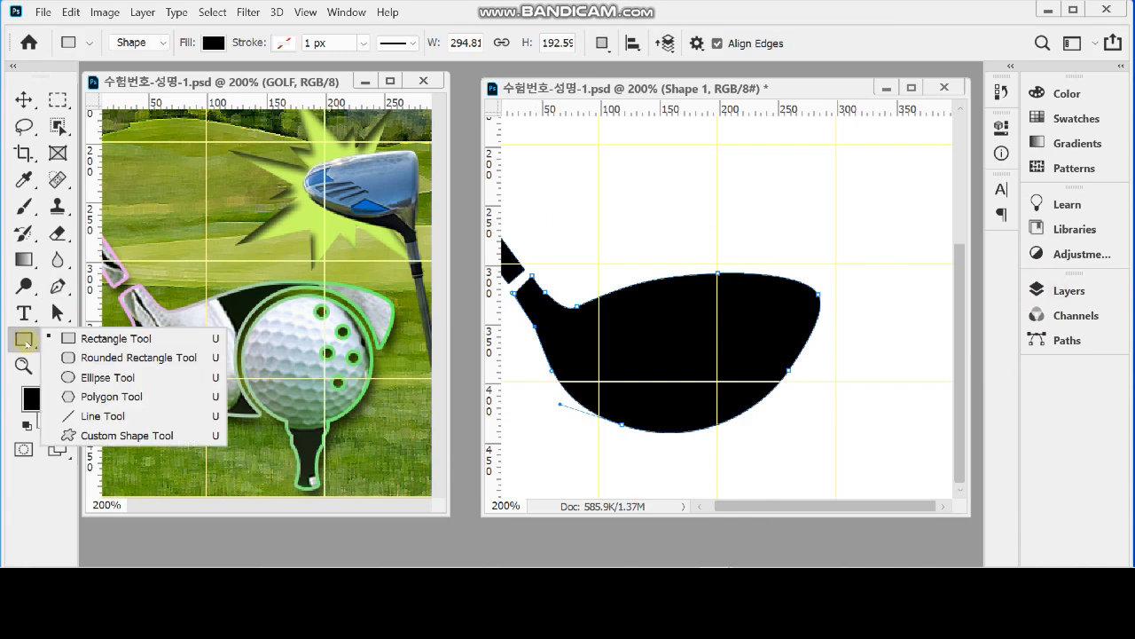
left_click(97, 377)
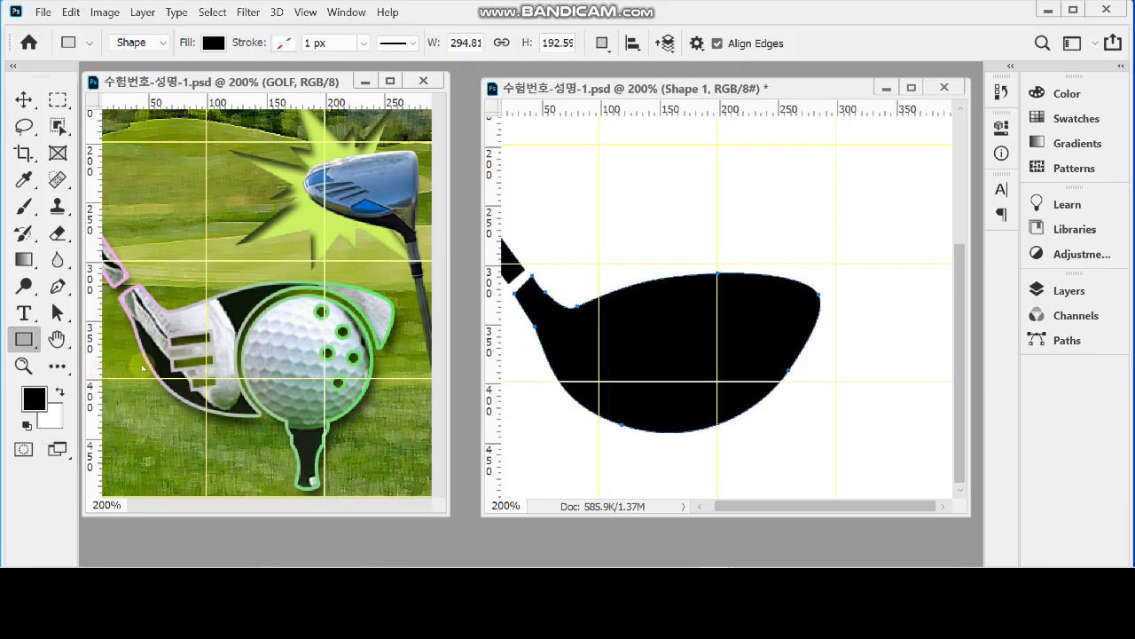
left_click(602, 43)
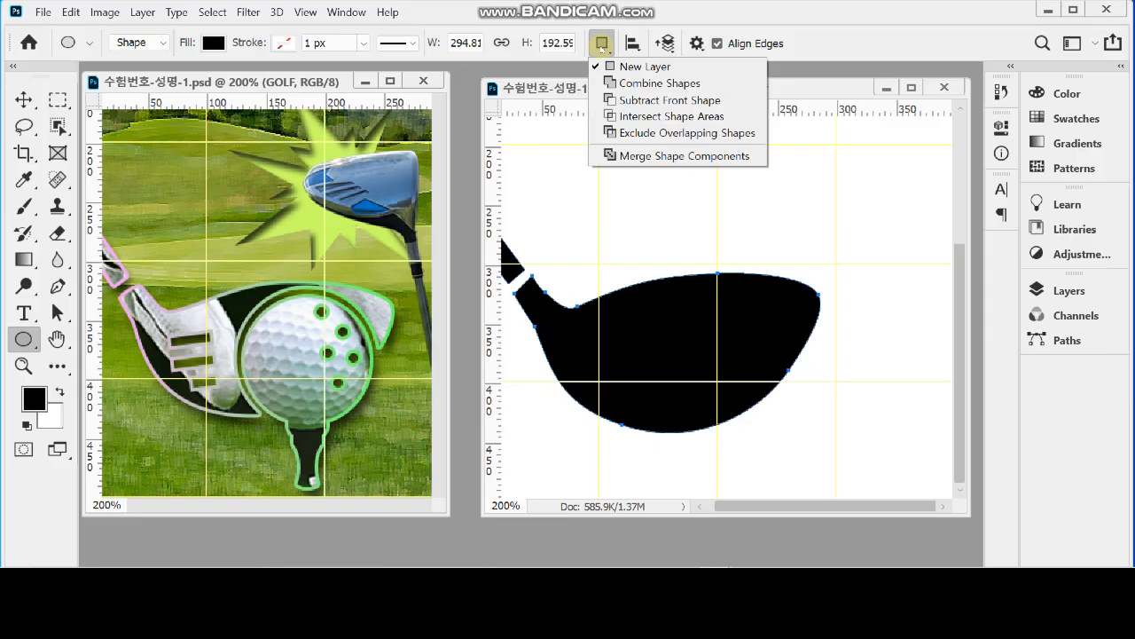
left_click(644, 102)
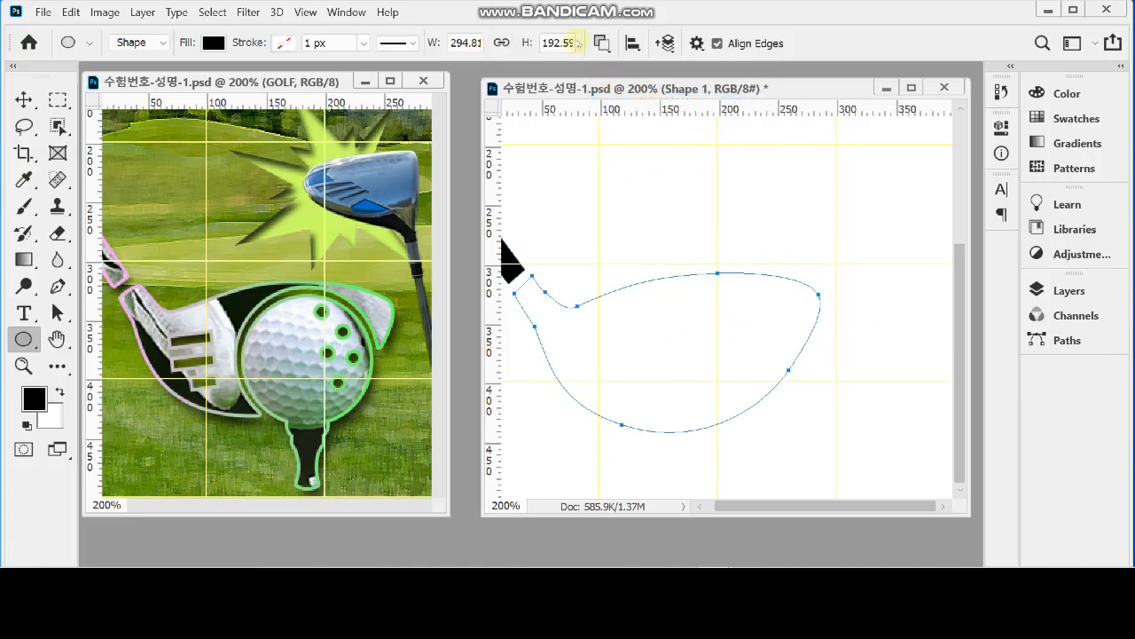
Step: Reactivate the club head path on its shape layer and set the path operation to Subtract Front Shape
key("ctrl+z")
key("Return")
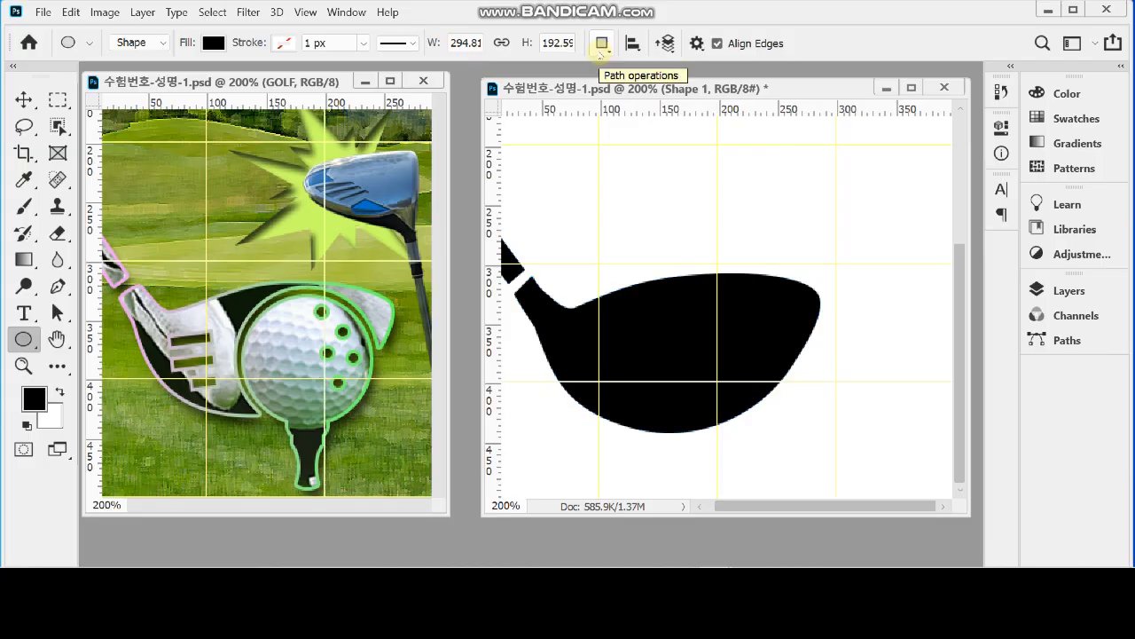
left_click(601, 45)
key("Return")
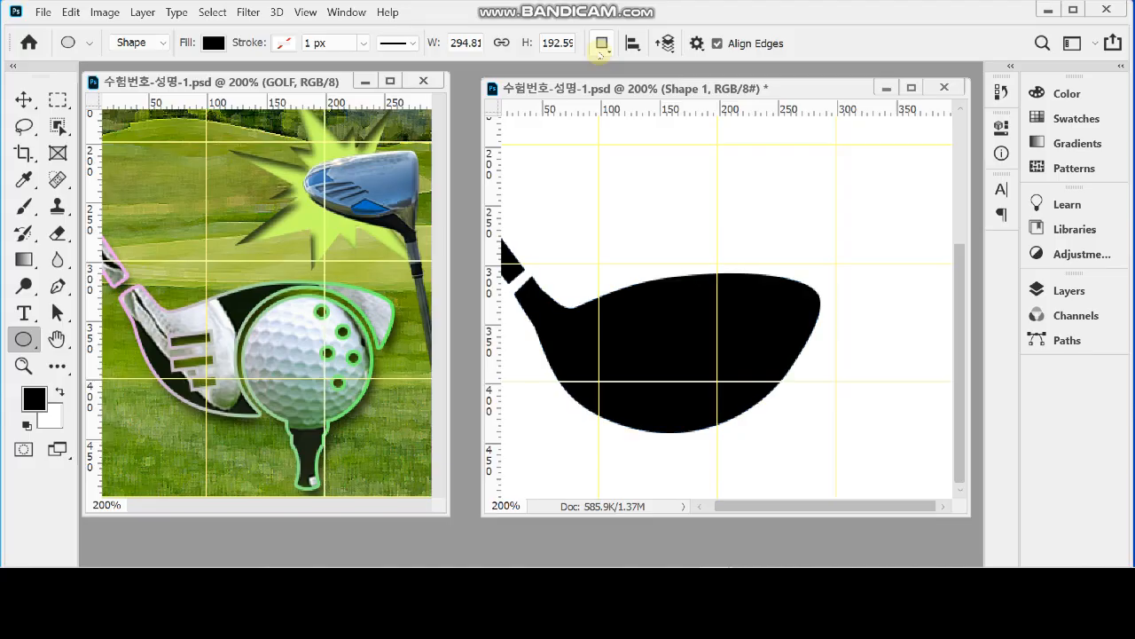
left_click(599, 53)
key("Return")
left_click(599, 53)
left_click(1067, 290)
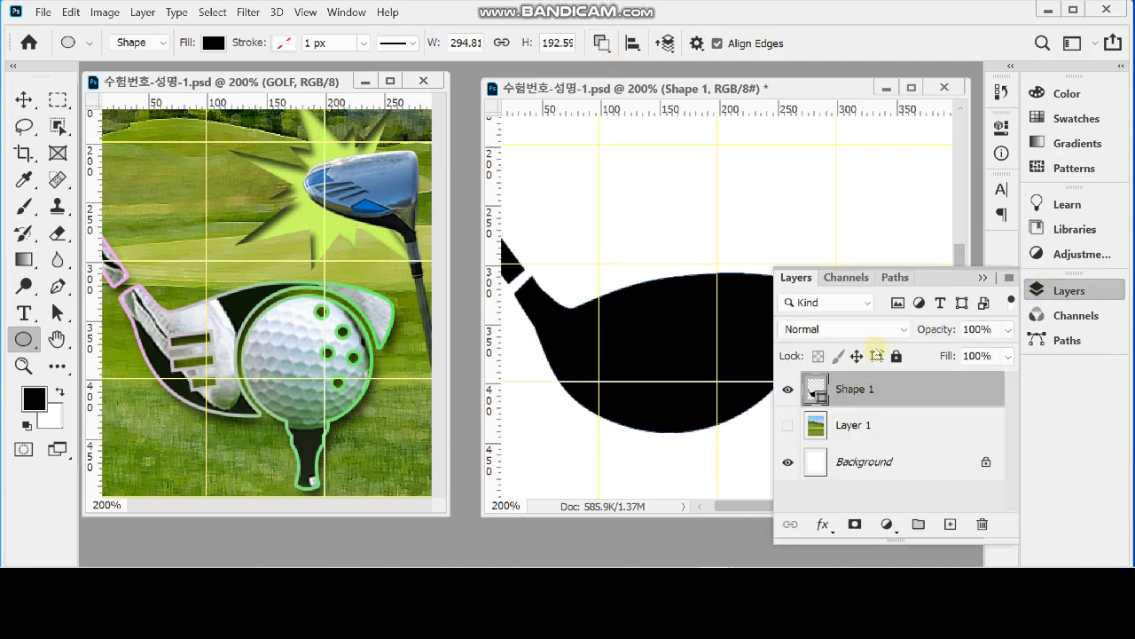
left_click(1060, 290)
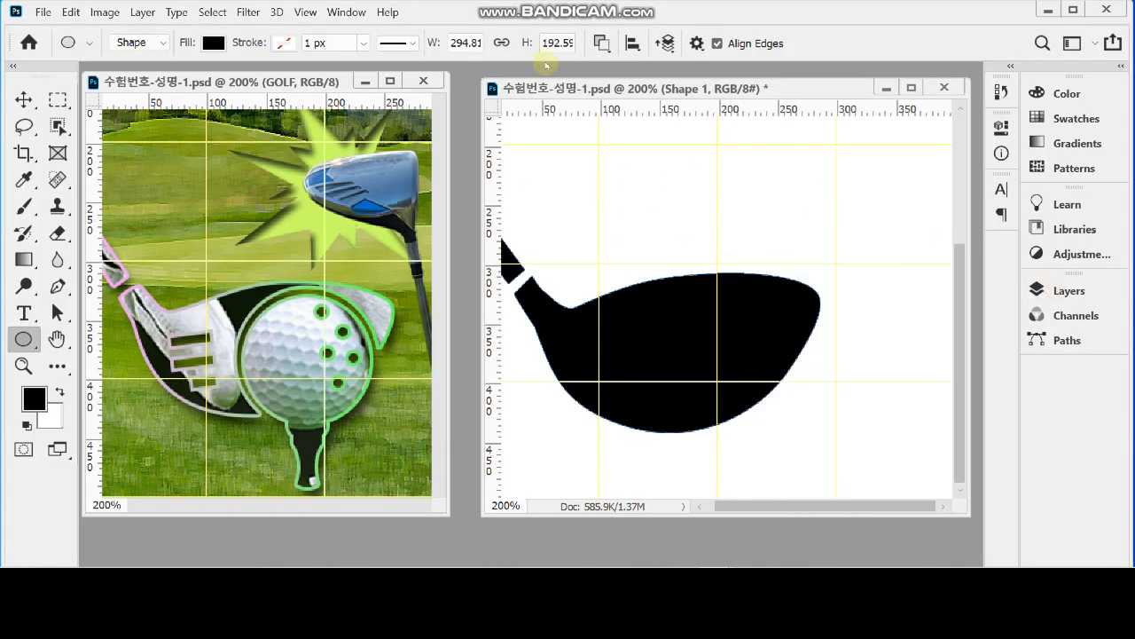
left_click(603, 43)
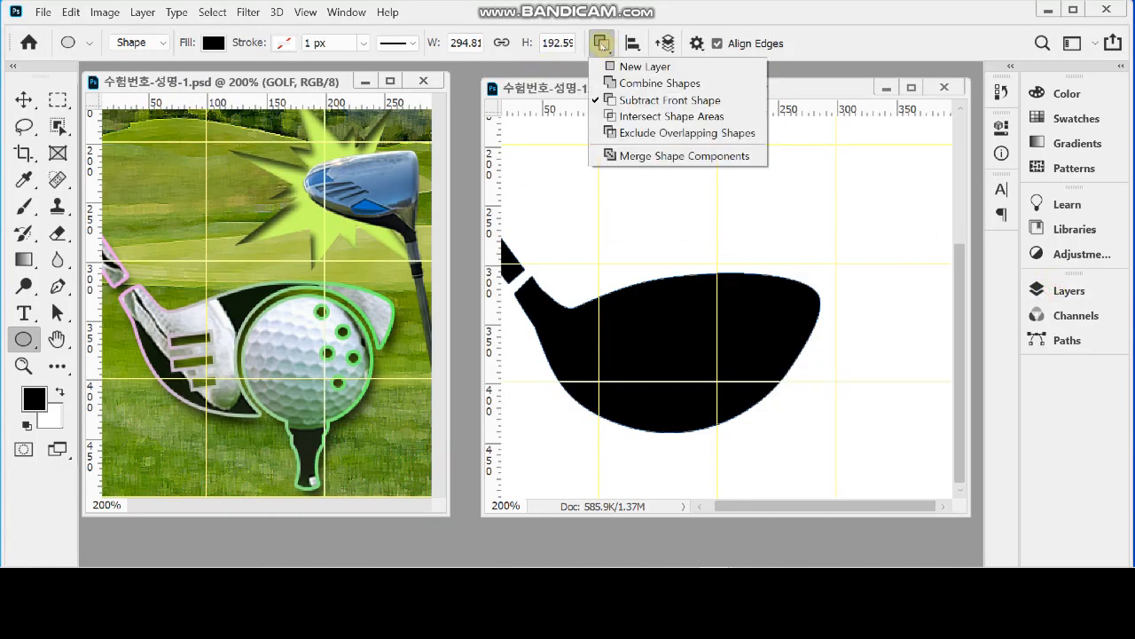
left_click(624, 101)
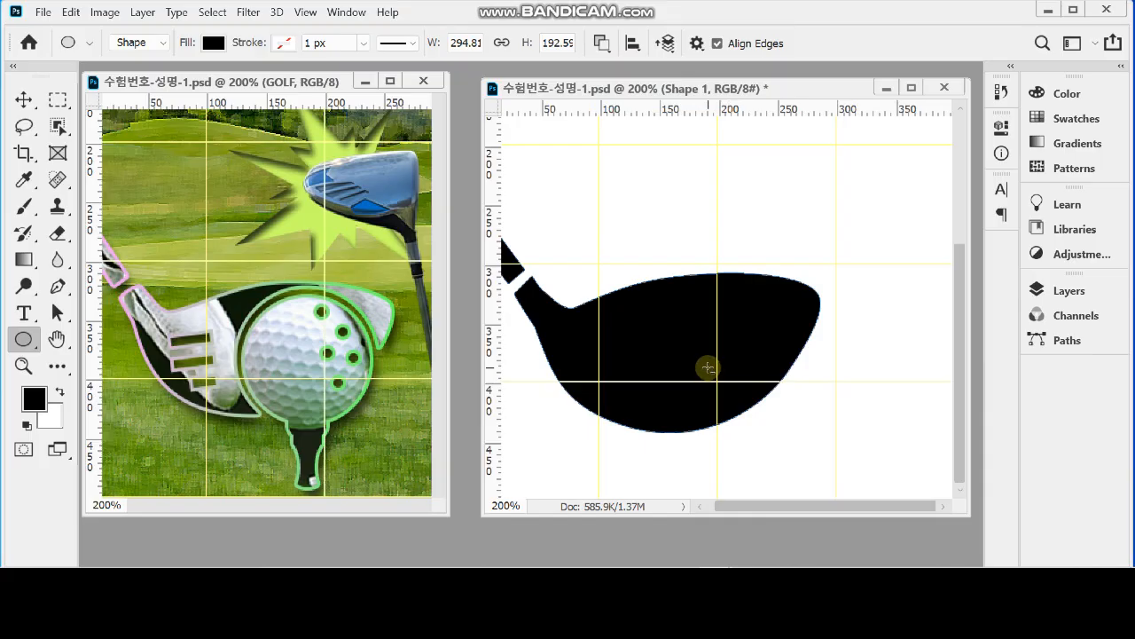
Step: Subtract a circle about 143 px in diameter from the lower-right part of the club head
key("ctrl+minus")
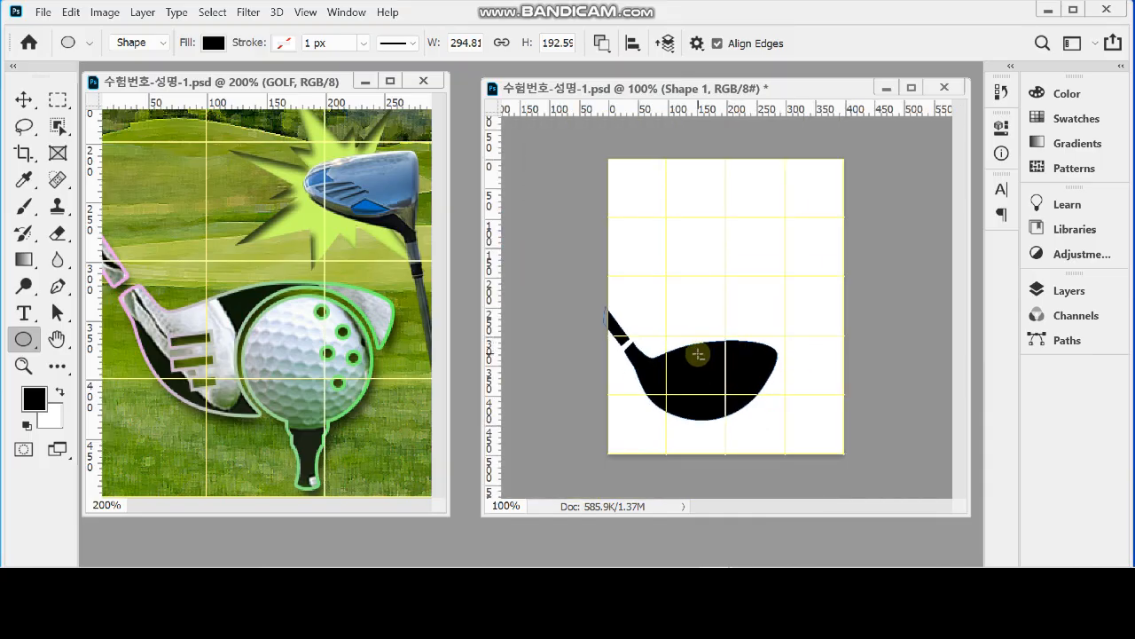
left_click_drag(696, 352, 778, 433)
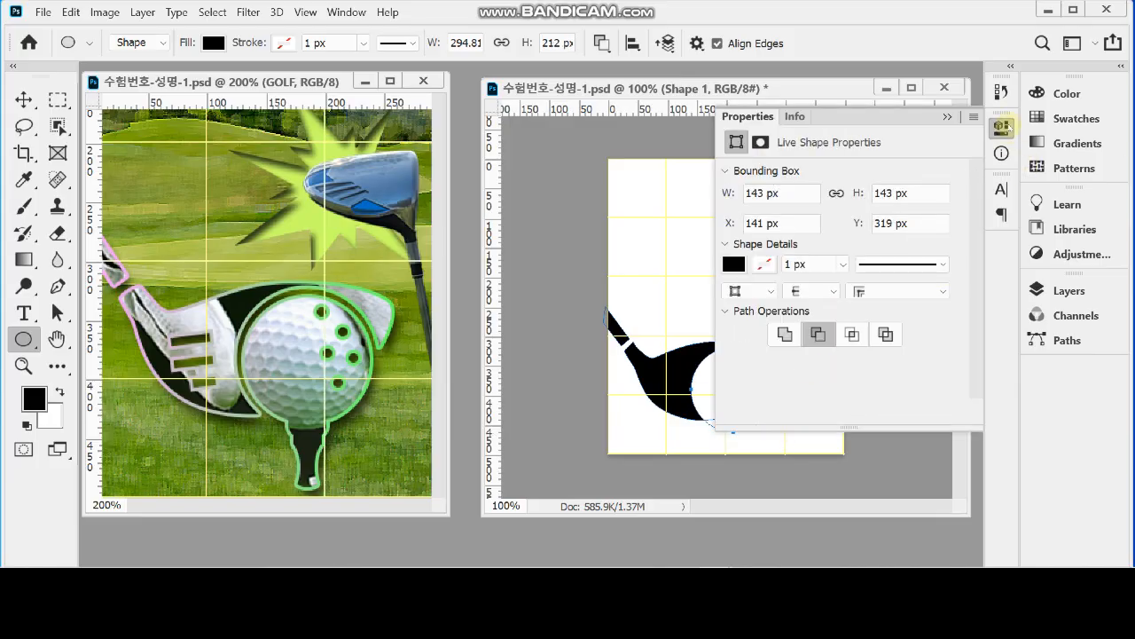
left_click(1003, 127)
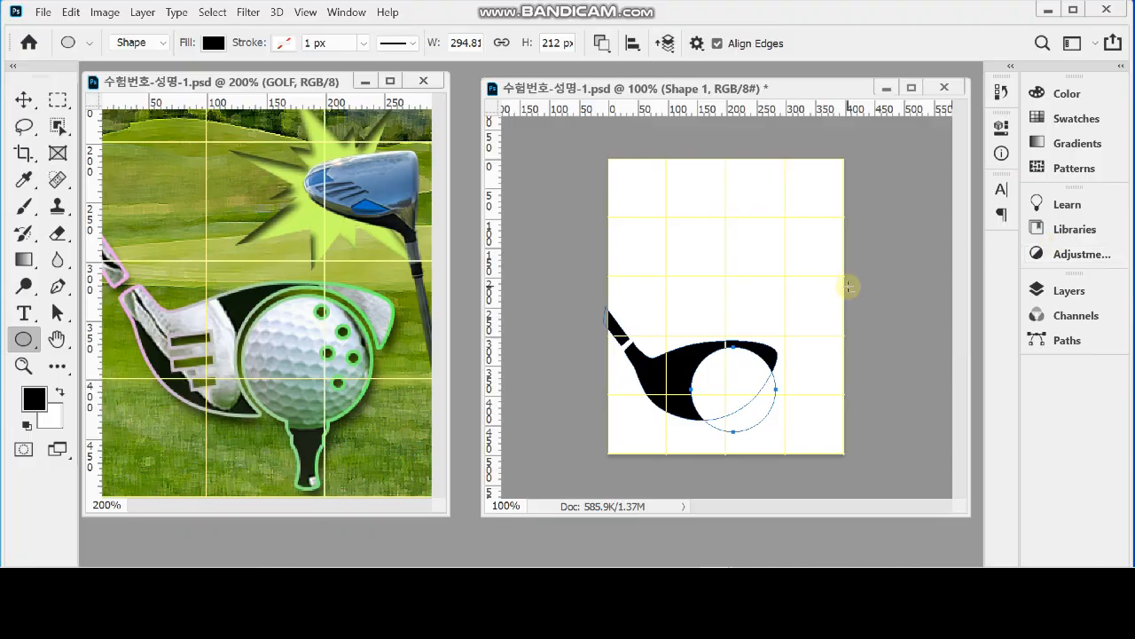
Step: Scale the subtracted circle to about 102.8% and nudge it so its centre sits at about X 211.5, Y 389.5 px
key("ctrl+t")
left_click_drag(692, 349, 687, 344)
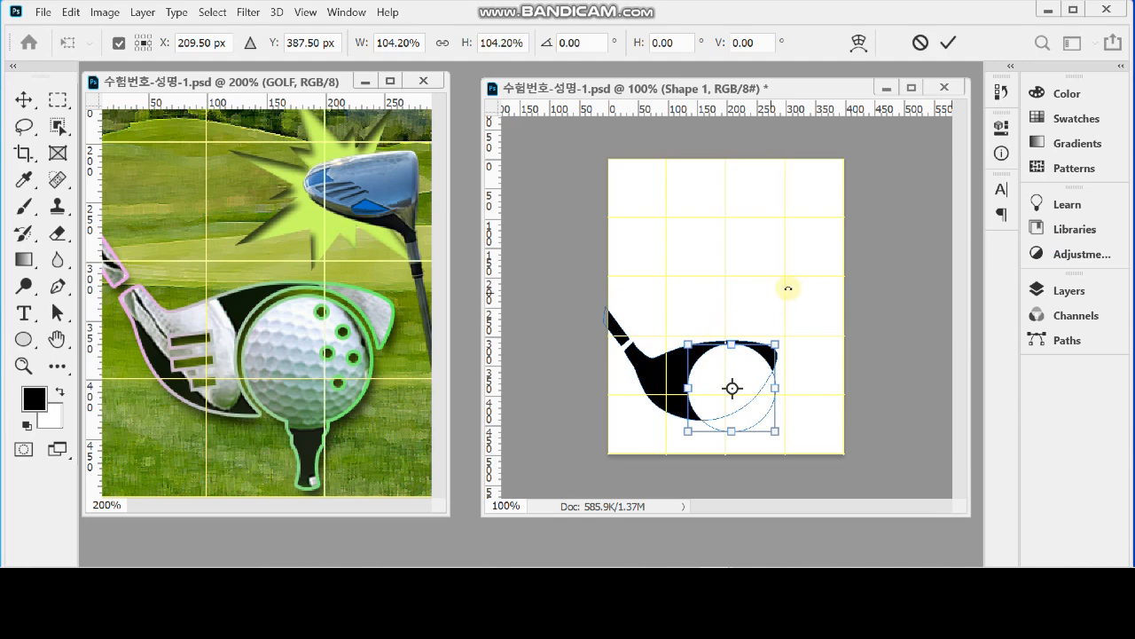
key("Down")
key("Down")
key("Down")
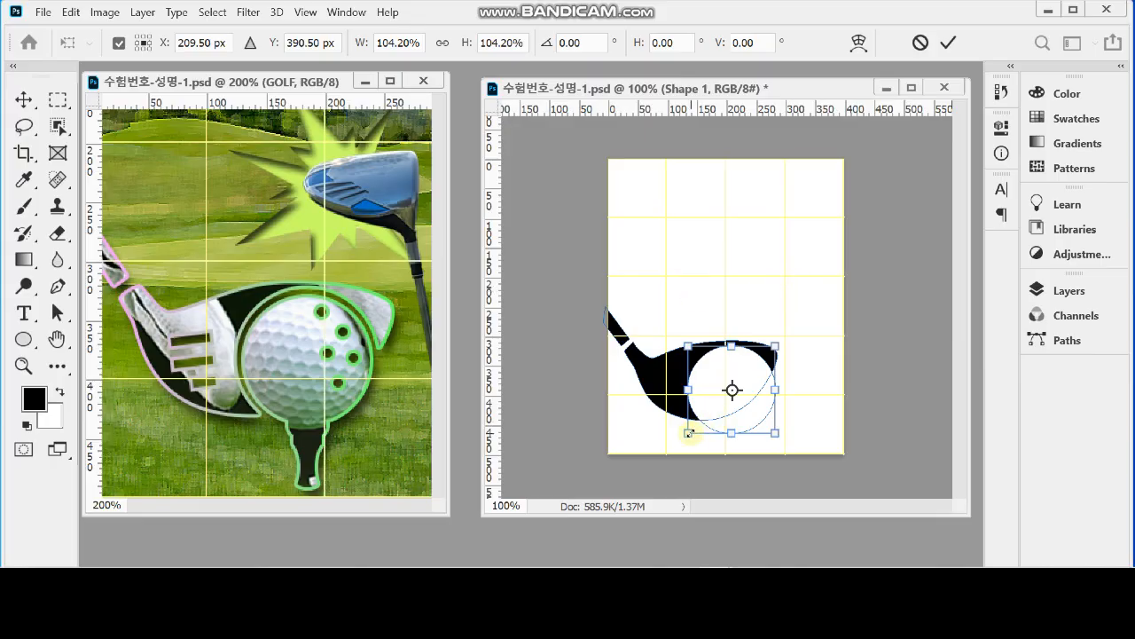
left_click_drag(688, 433, 690, 431)
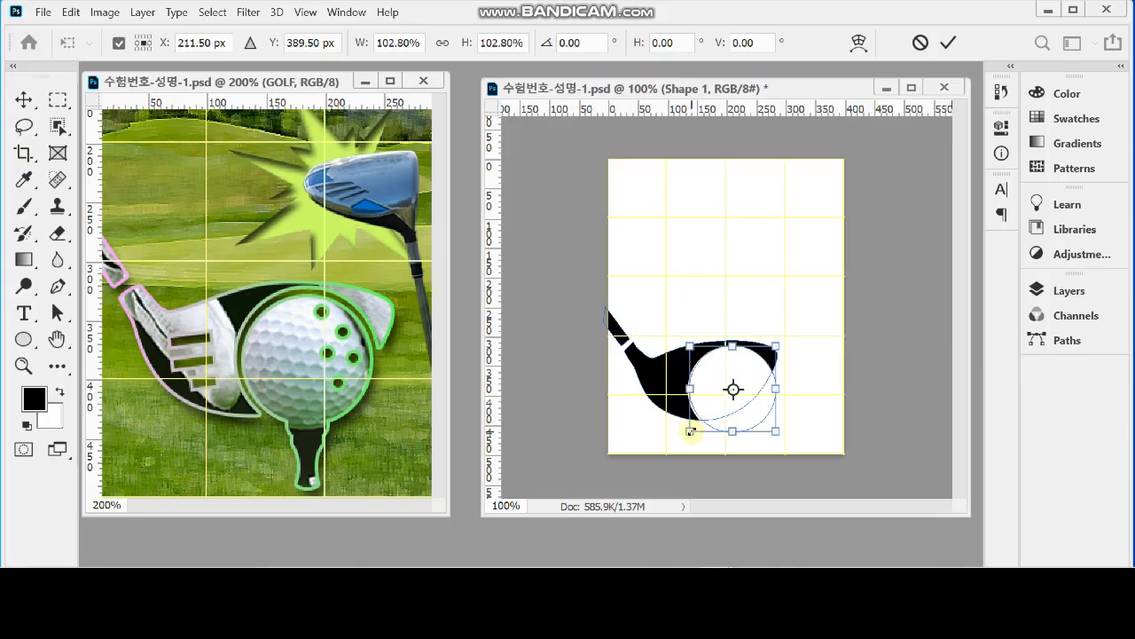
key("Return")
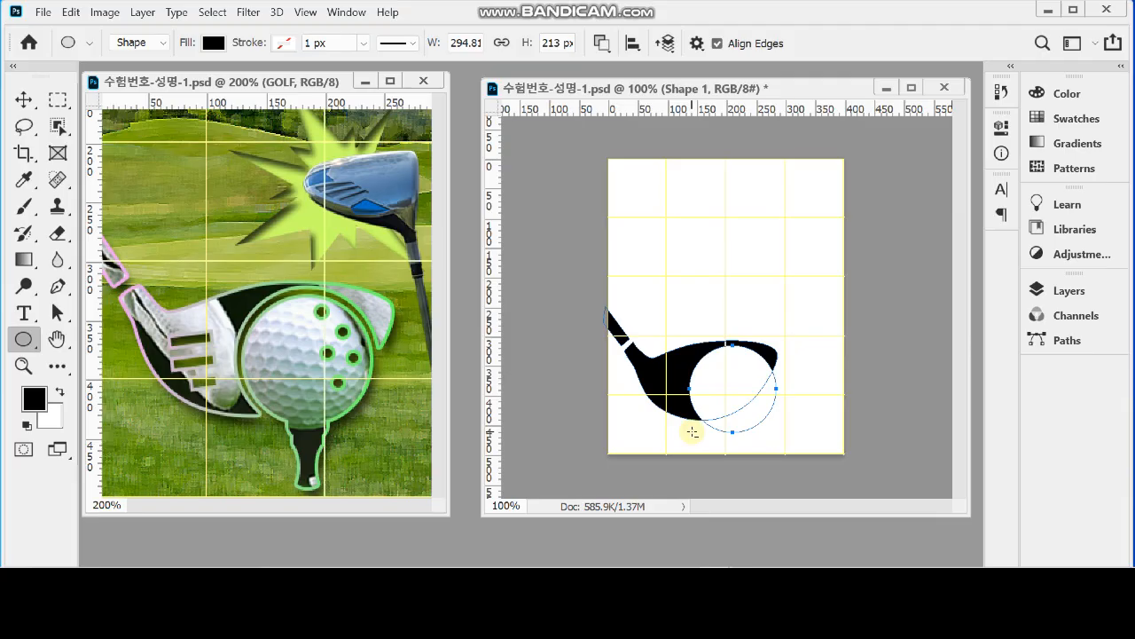
key("Return")
key("Return")
key("Return")
key("ctrl+z")
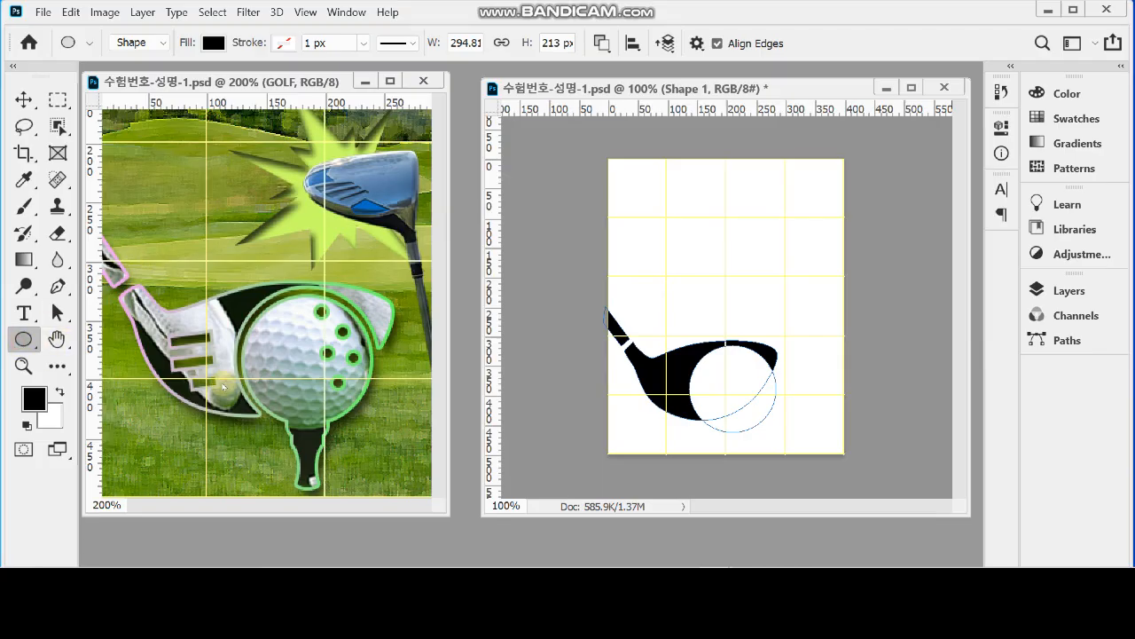
Step: Subtract a rectangular slot about 43 × 14 px from the club head, to the left of the circular cut-out
right_click(24, 340)
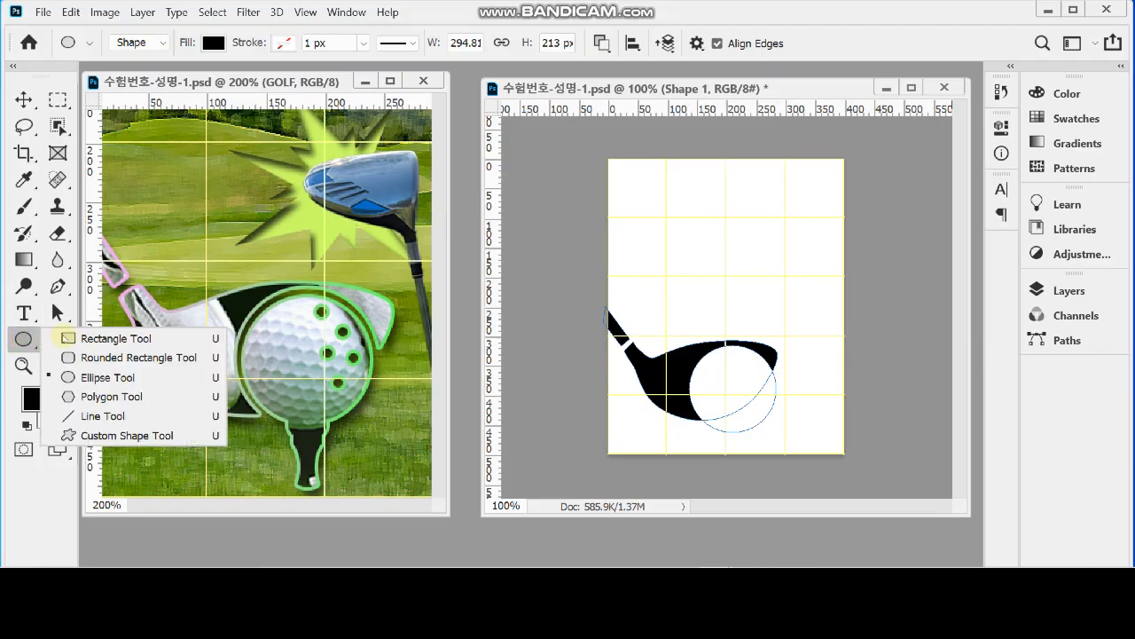
left_click(93, 338)
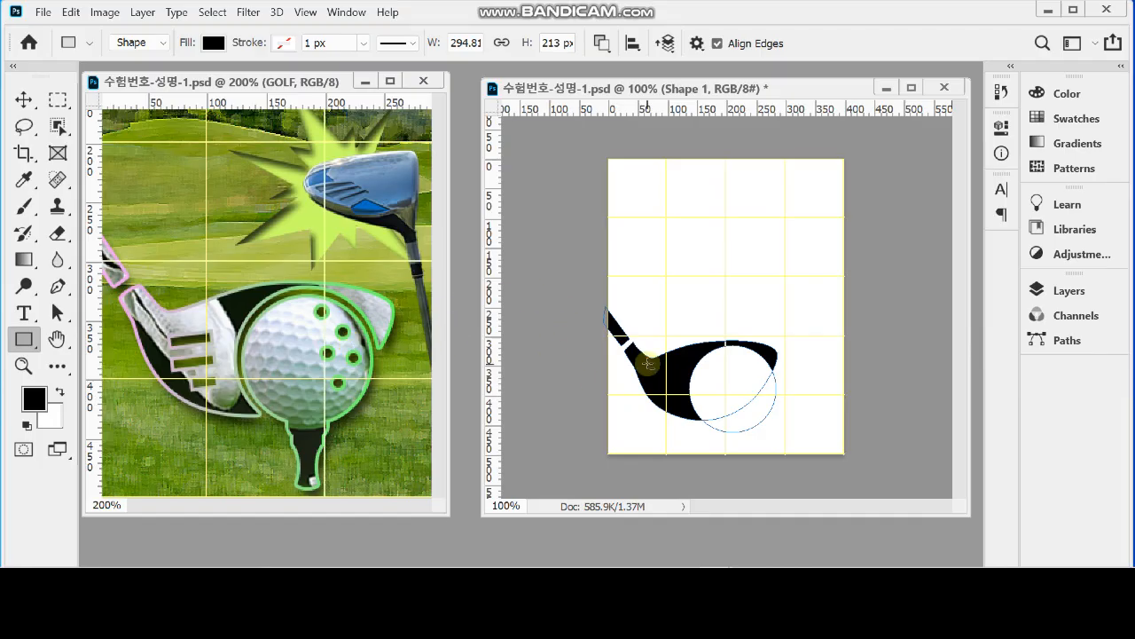
left_click(714, 380, "ctrl")
left_click(672, 382, "ctrl")
left_click_drag(662, 408, 694, 355)
left_click(602, 42)
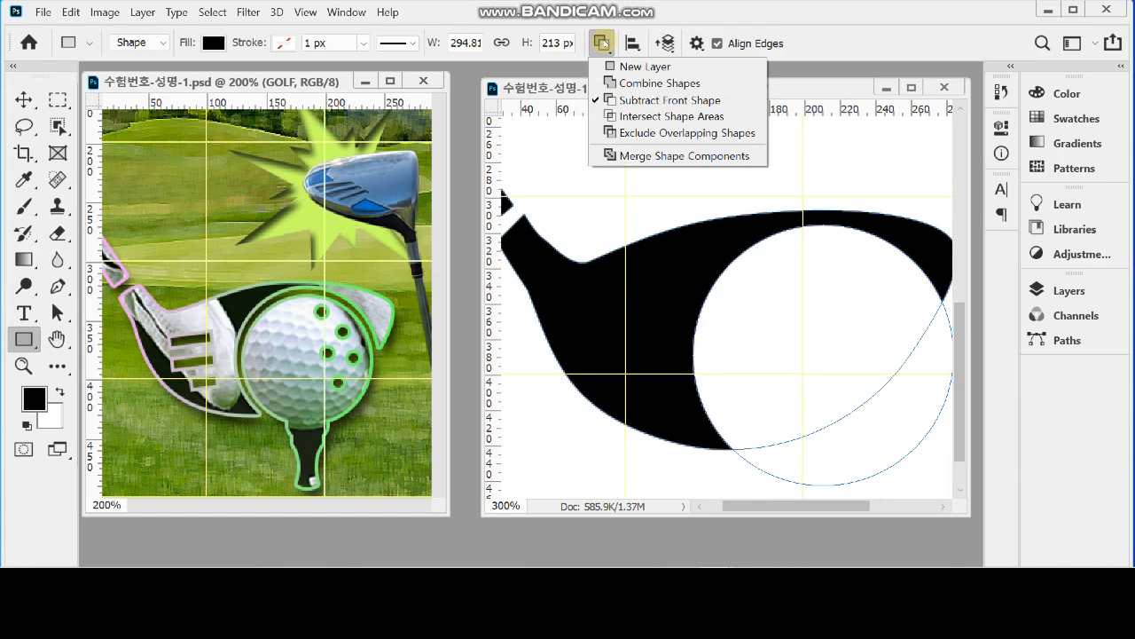
left_click(665, 99)
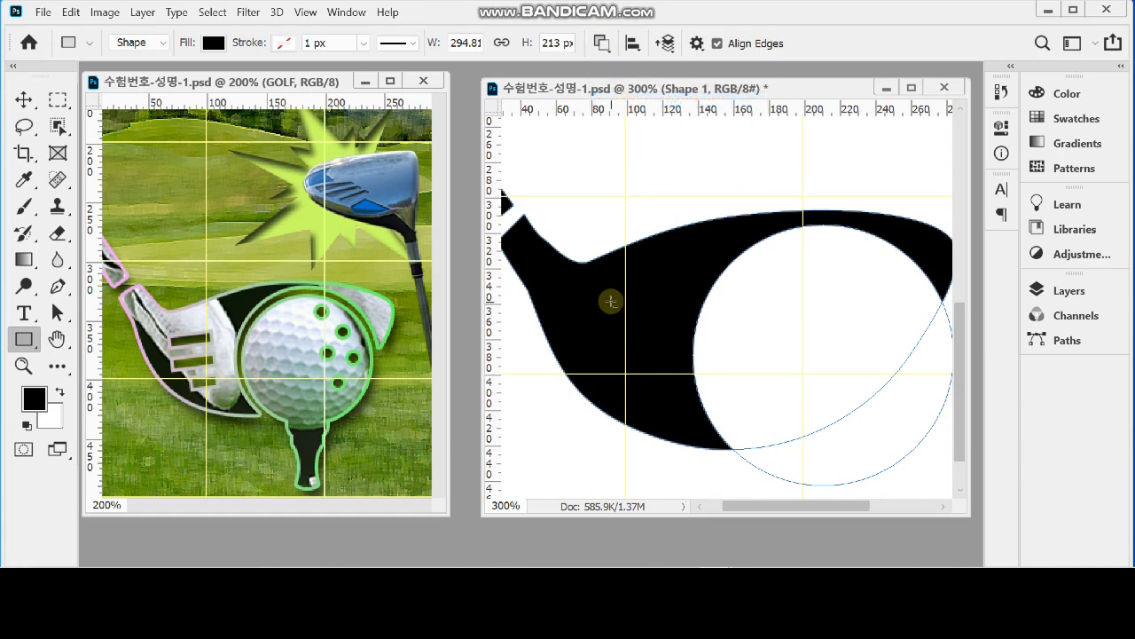
left_click_drag(595, 282, 670, 306)
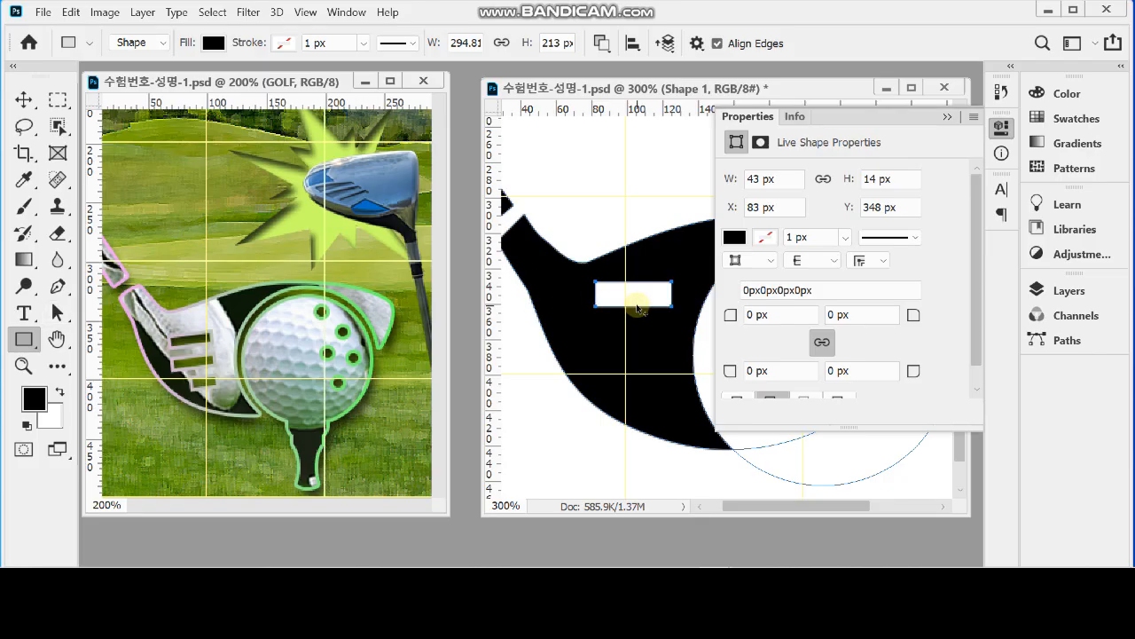
Step: Duplicate the slot twice below at Y 368 px and Y 390 px, and shorten the lowest copy to about 29 px from its left side
left_click_drag(639, 310, 636, 344)
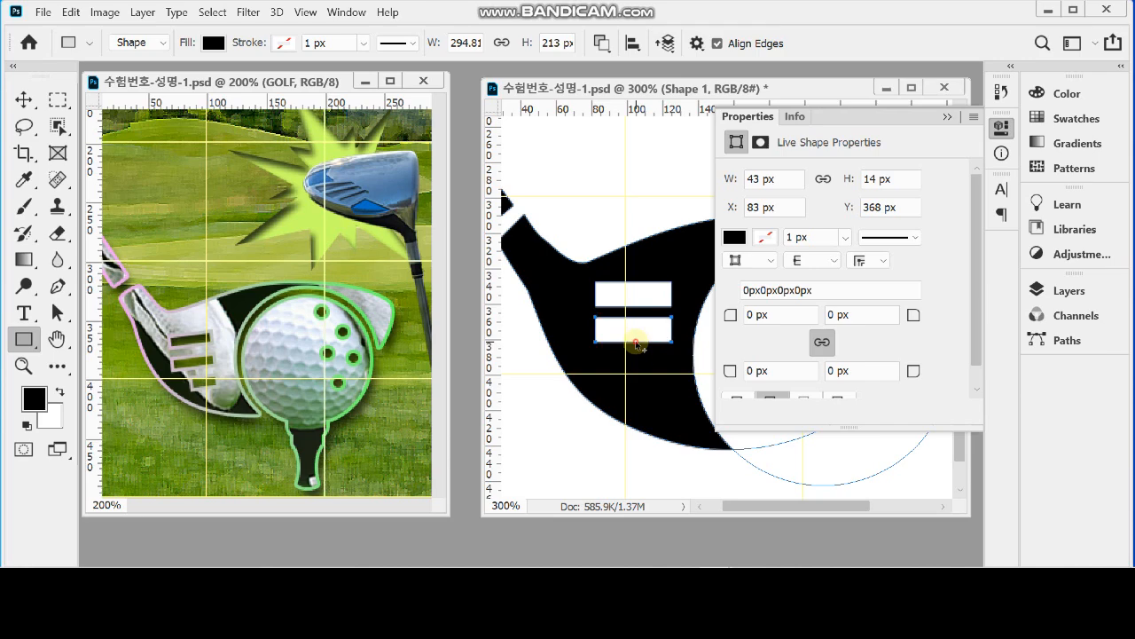
left_click_drag(640, 374, 641, 386)
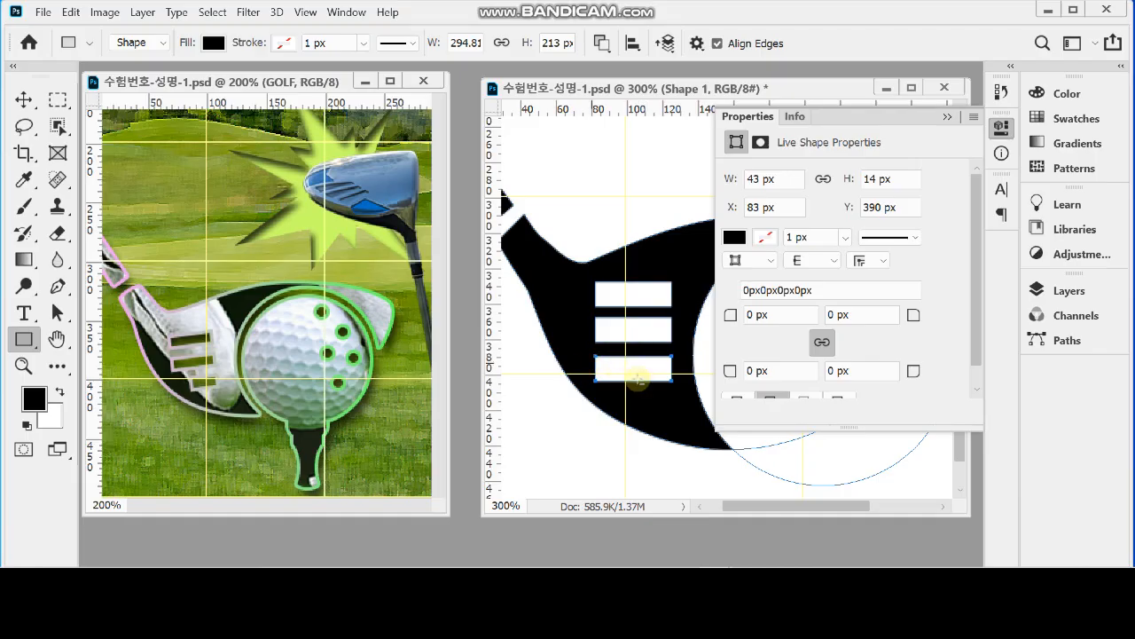
key("ctrl+t")
left_click_drag(595, 368, 619, 369)
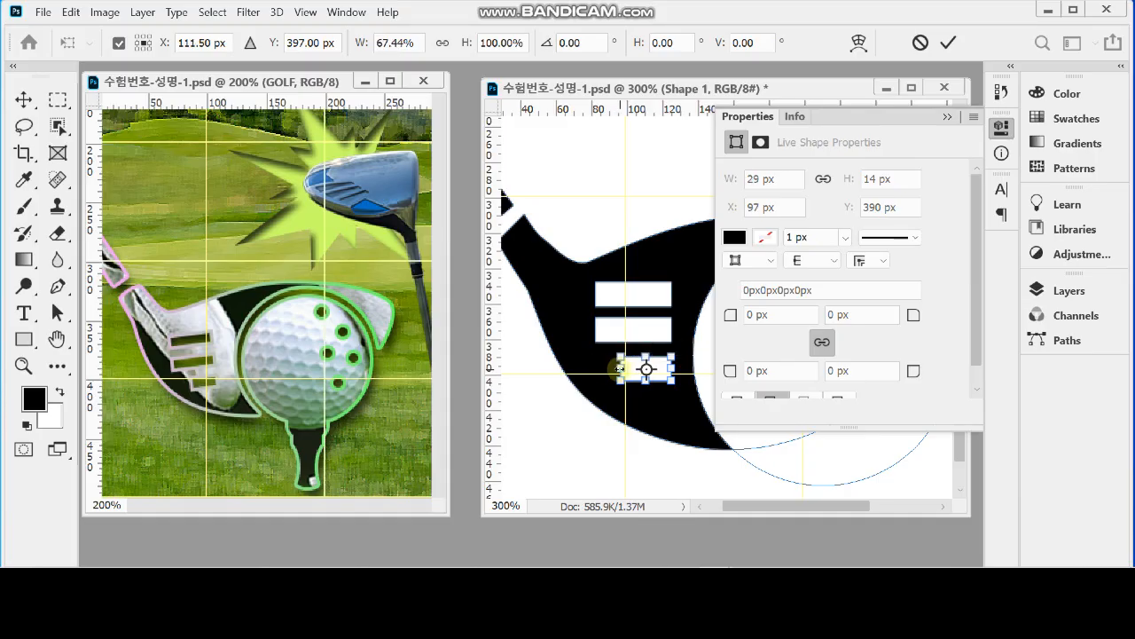
key("Return")
key("u")
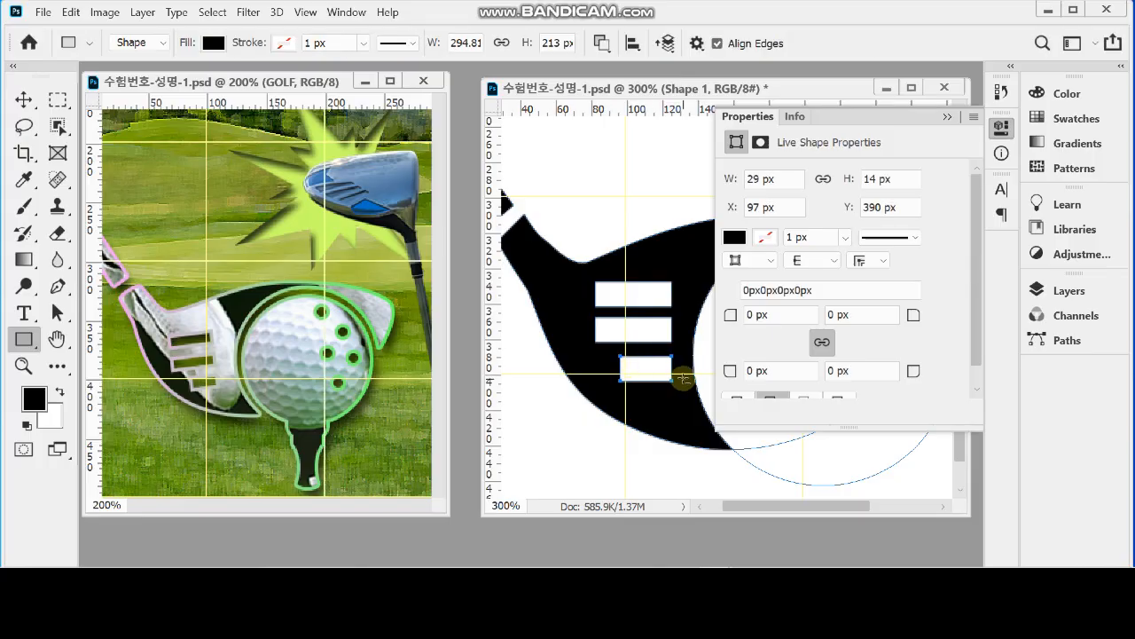
Step: Select all three slots together, move them slightly down to about Y 383 px, and rotate them by -7°
left_click(645, 331, "ctrl+shift")
key("shift+Up")
key("shift+Up")
key("shift+Down")
key("shift+Down")
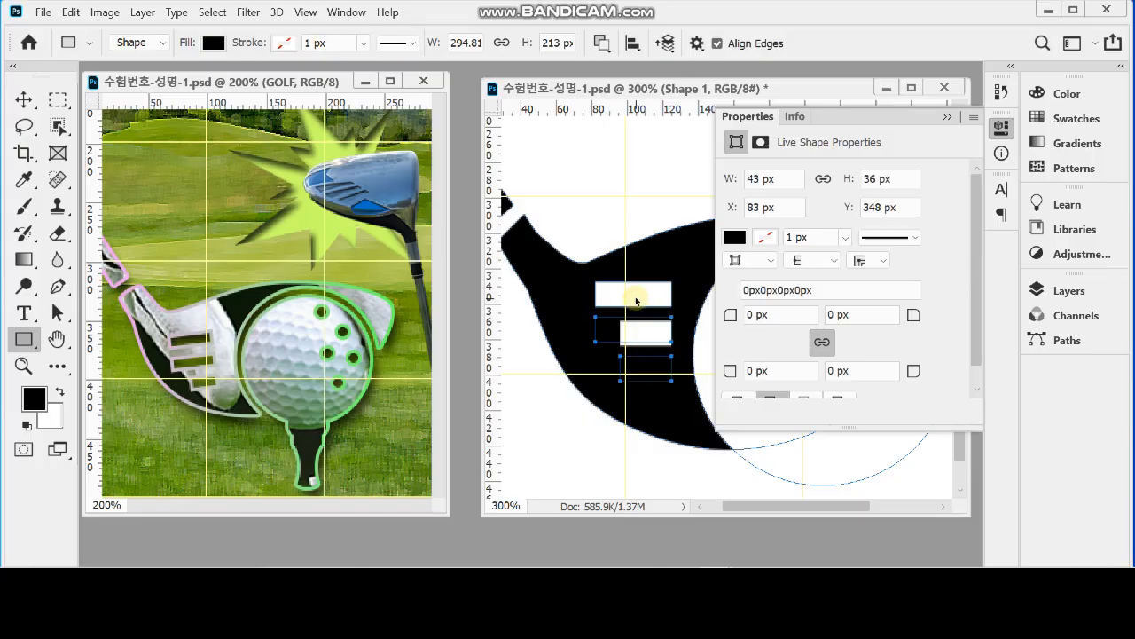
left_click(636, 300, "ctrl+shift")
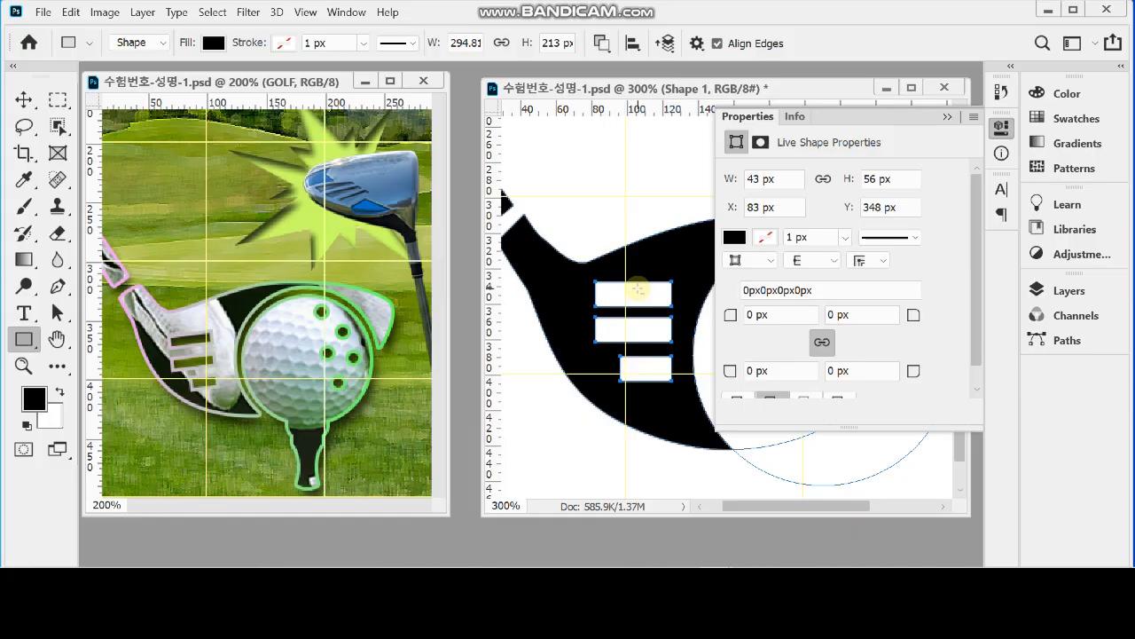
key("ctrl+t")
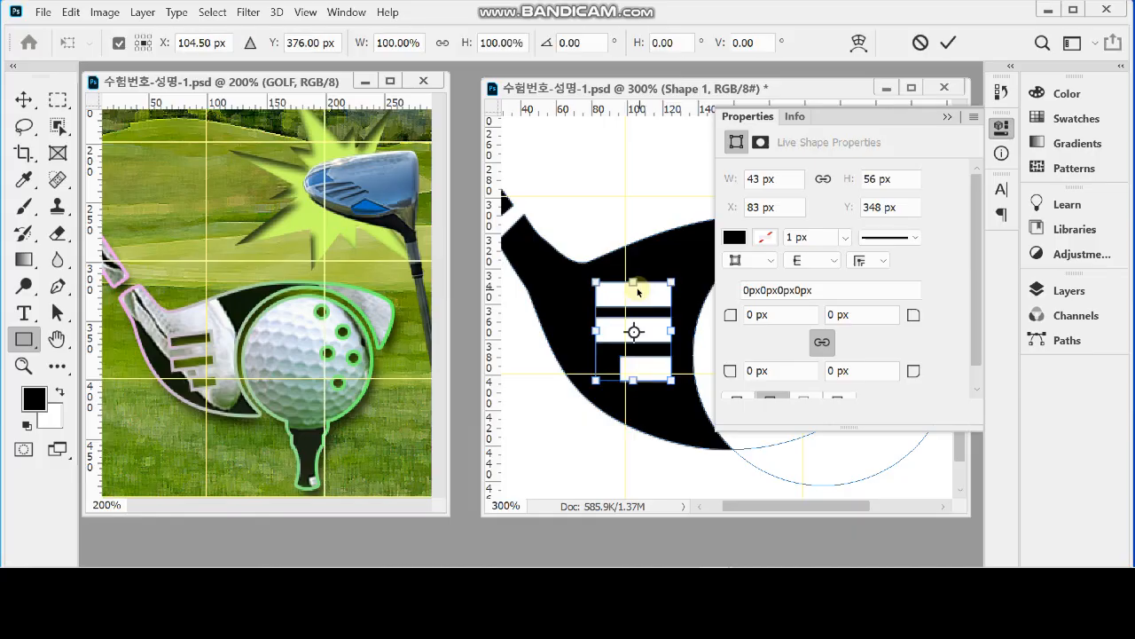
left_click(1001, 126)
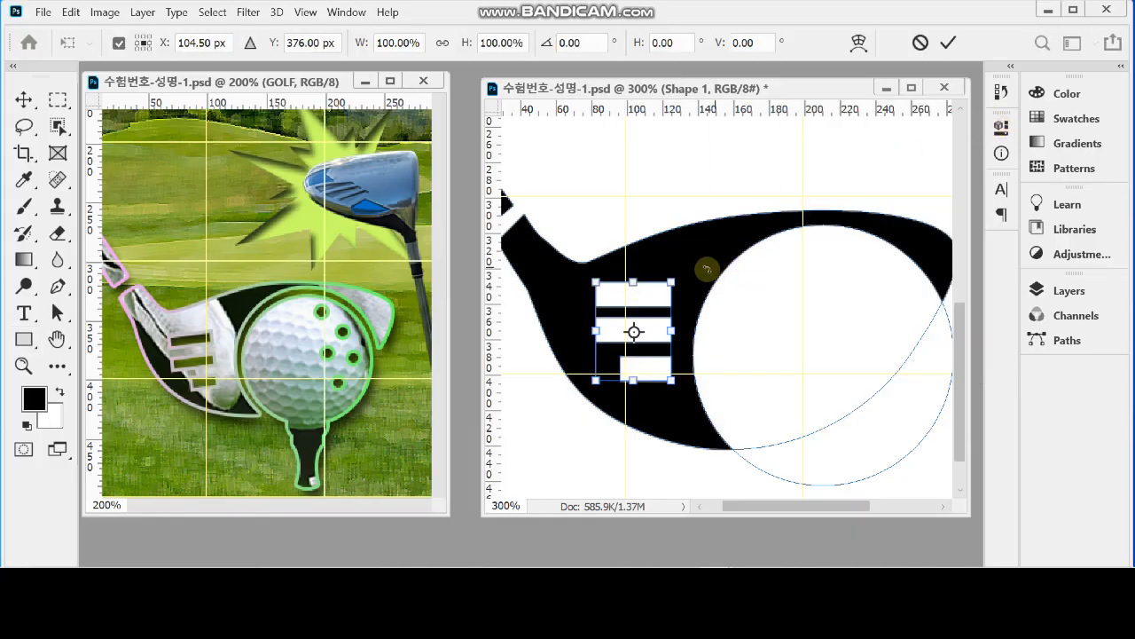
left_click_drag(688, 279, 654, 341)
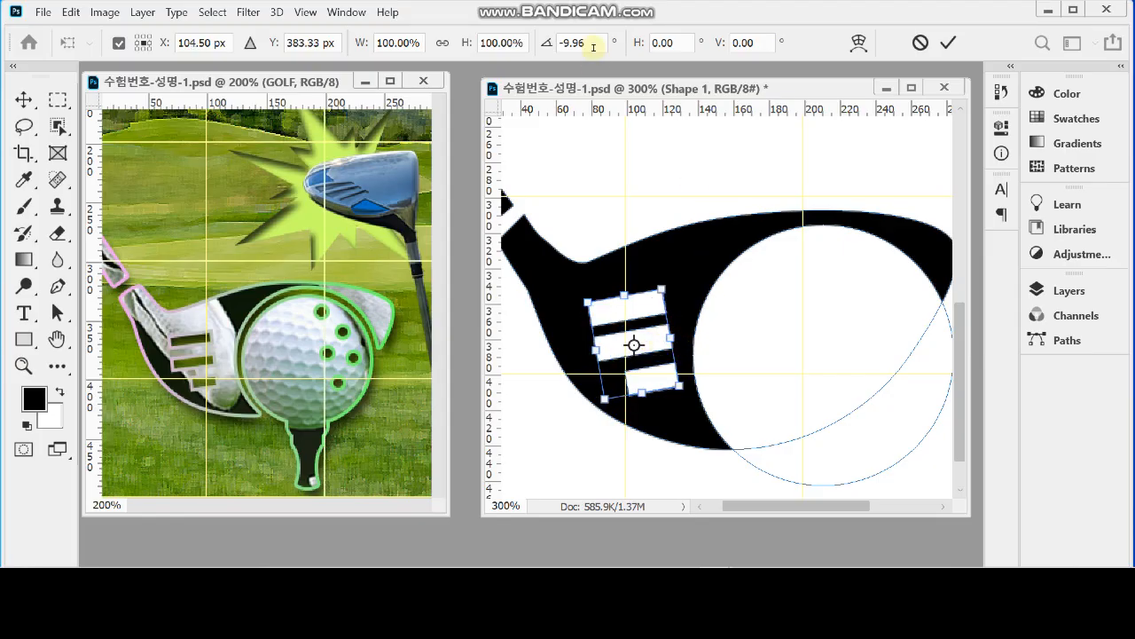
left_click_drag(565, 42, 597, 43)
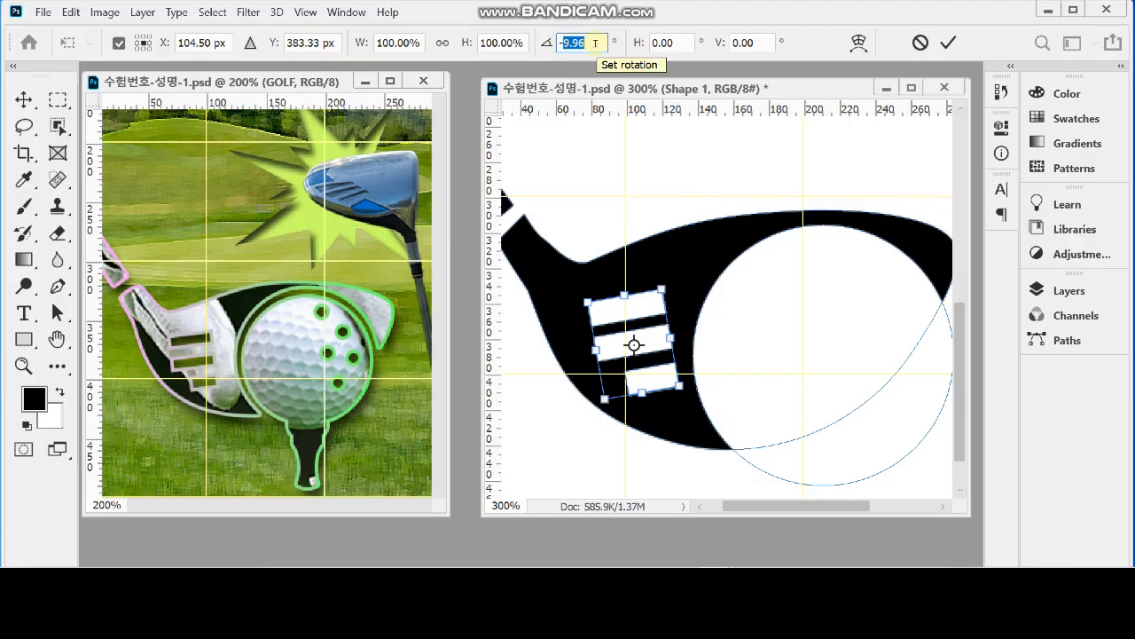
type("-7")
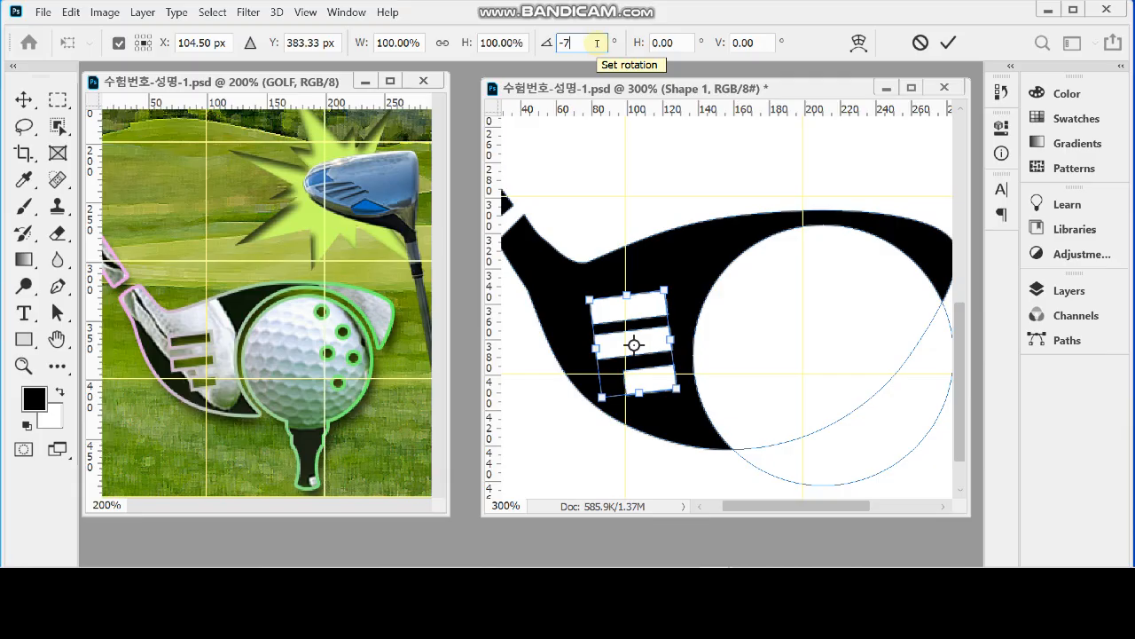
key("Return")
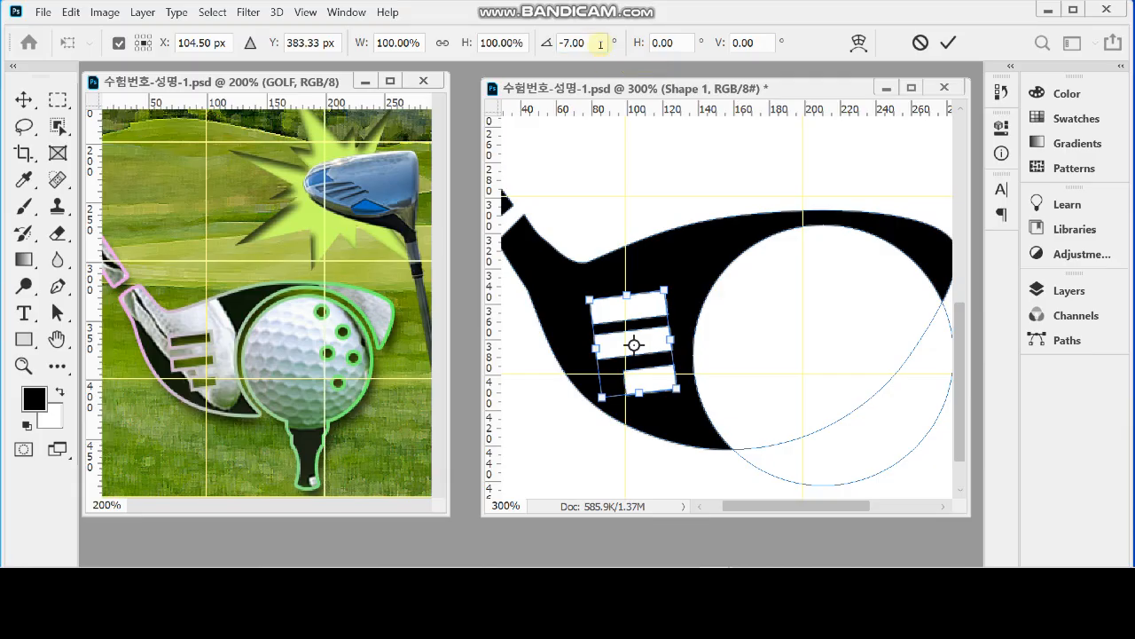
key("Return")
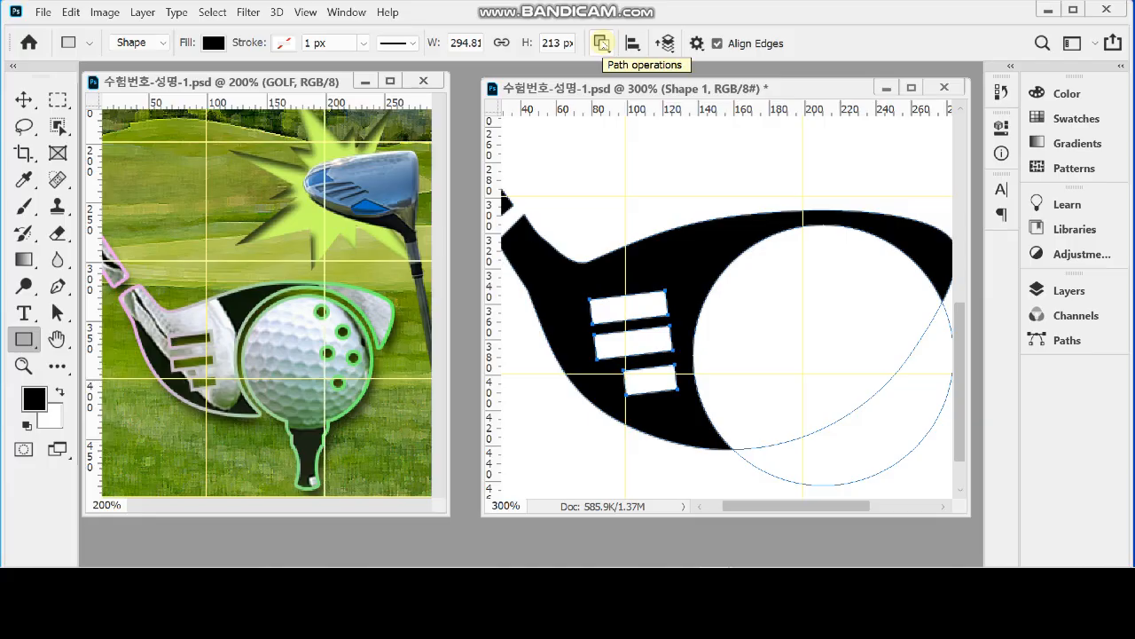
Step: Deselect the three slots in the club head and set the path operation to Combine Shapes
key("Return")
key("Return")
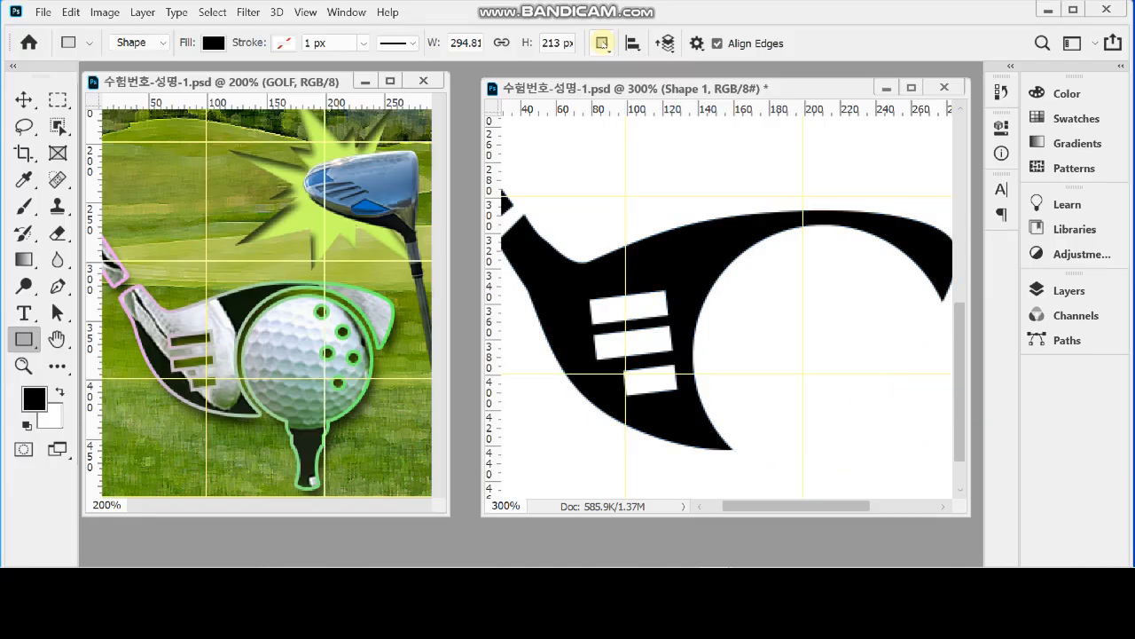
left_click(783, 344, "alt")
left_click_drag(779, 352, 710, 274)
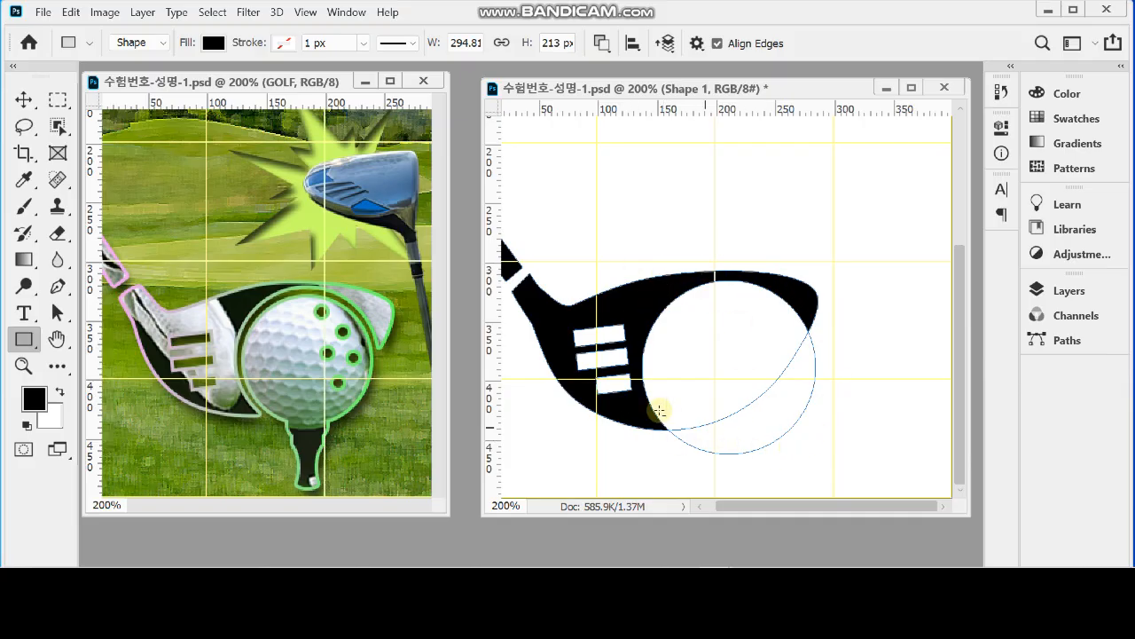
left_click(1071, 289)
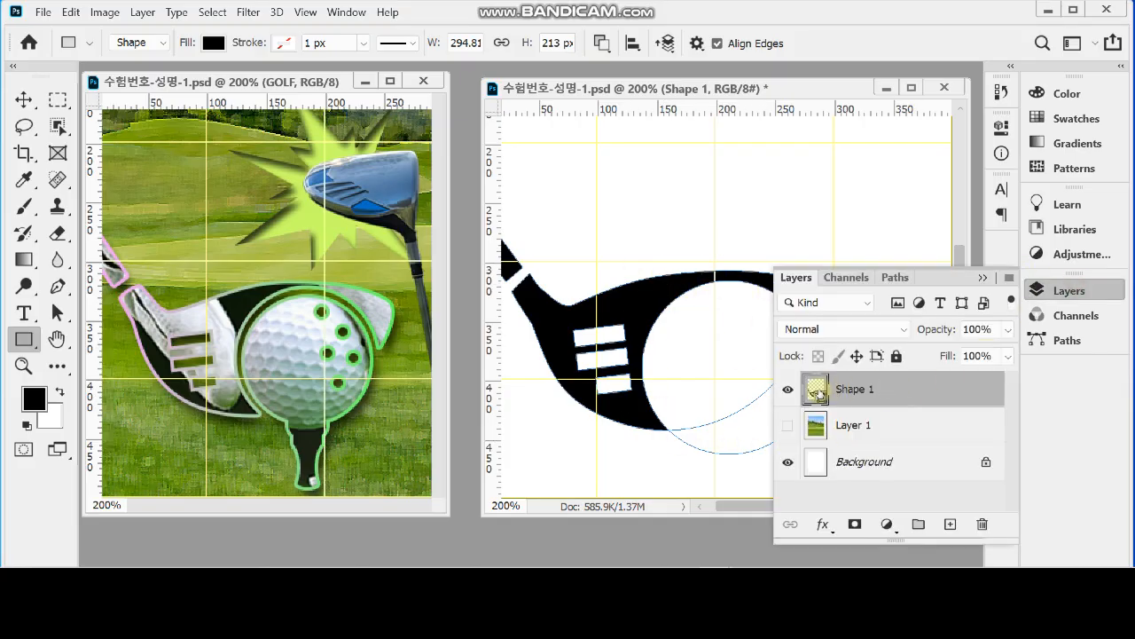
left_click(1069, 290)
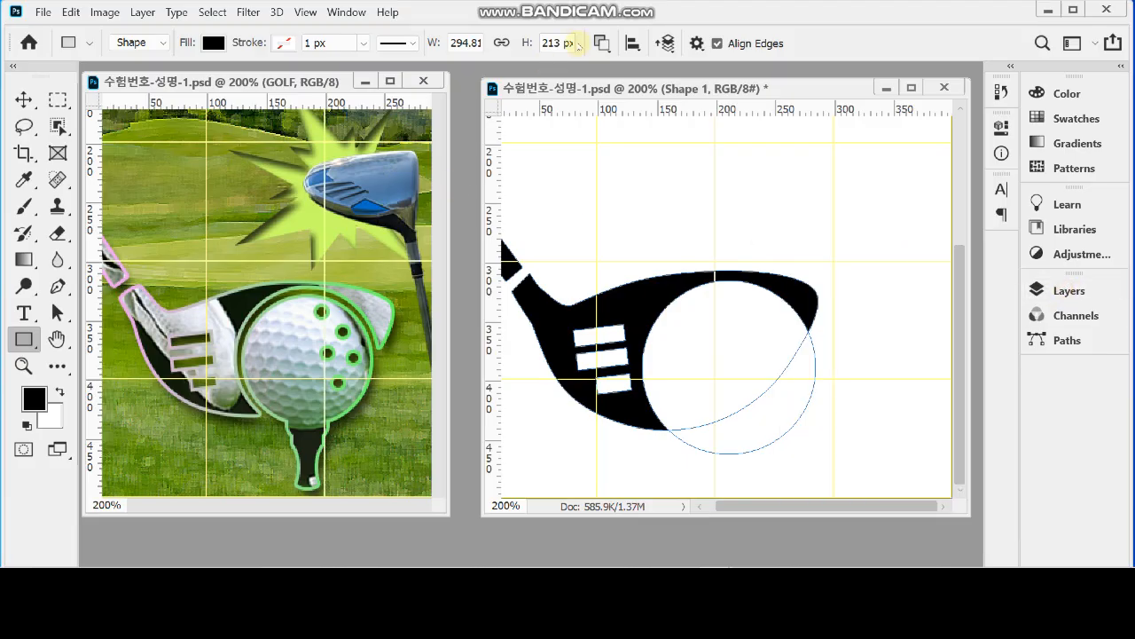
left_click(601, 42)
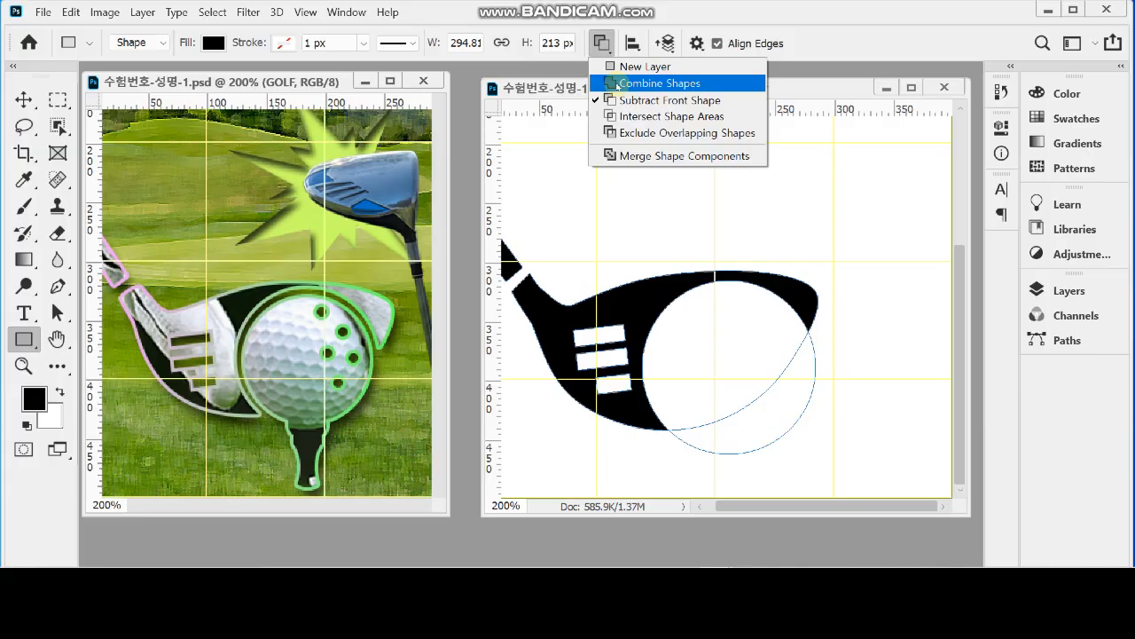
left_click(616, 83)
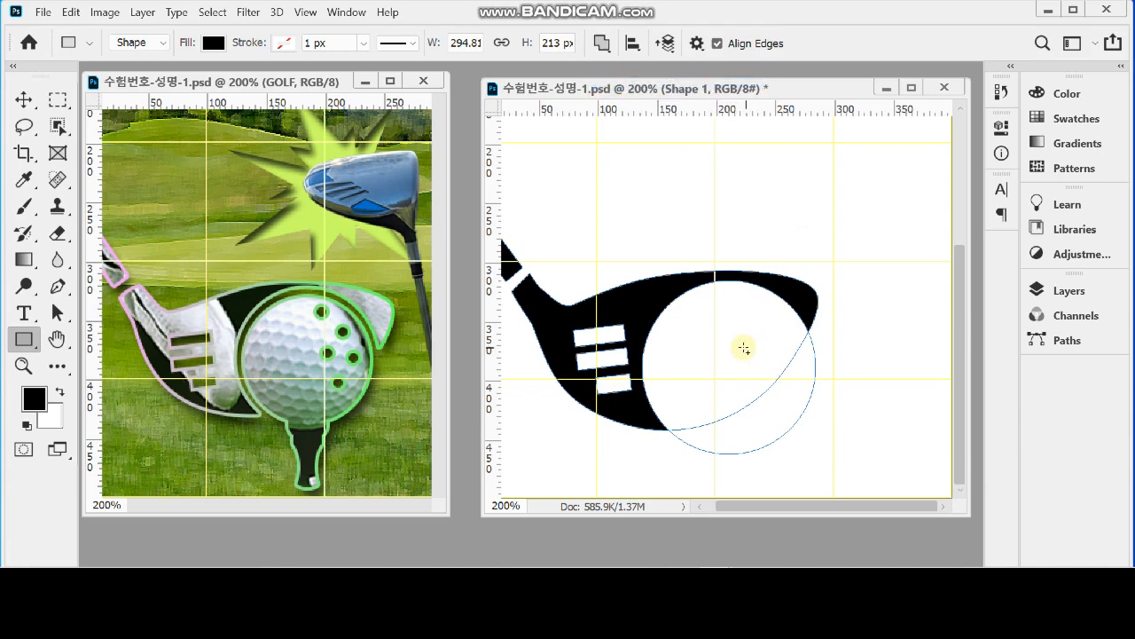
left_click_drag(661, 293, 795, 438)
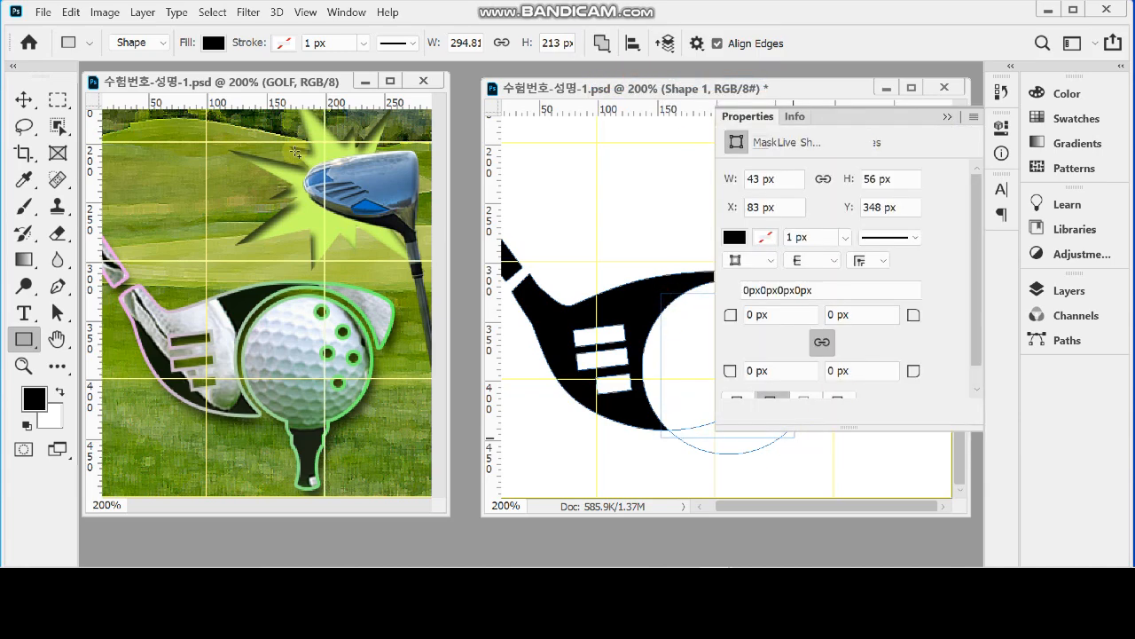
key("ctrl+z")
left_click(1006, 129)
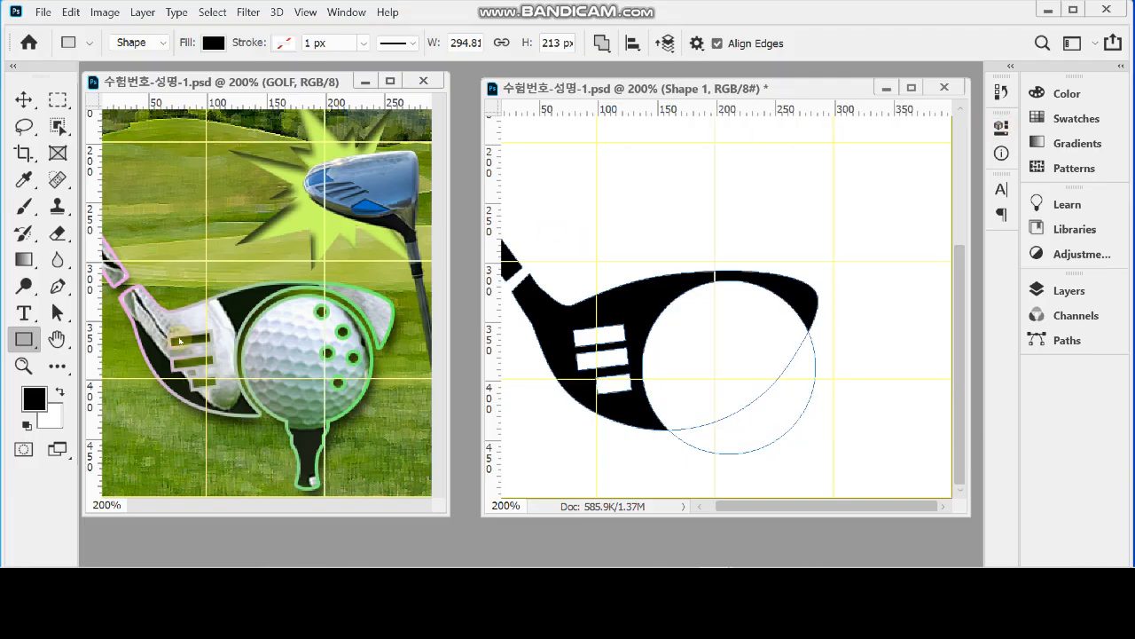
Step: Add a combined circle about 125 px in diameter for the ball, centred inside the circular cut-out, and deselect it
right_click(15, 346)
left_click(71, 375)
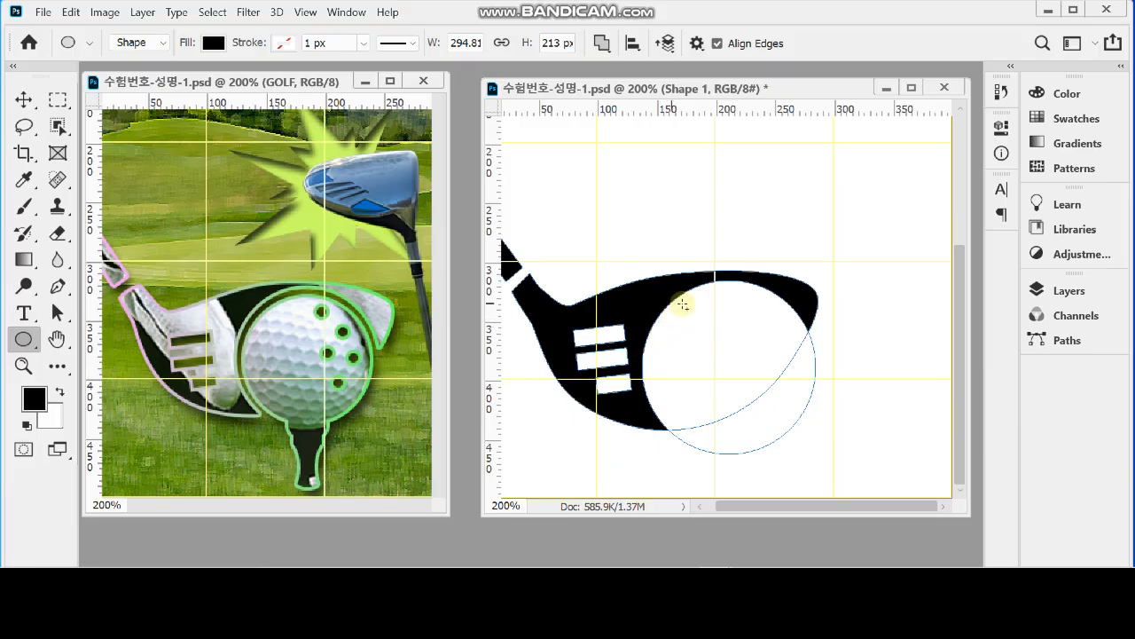
left_click_drag(662, 300, 819, 451)
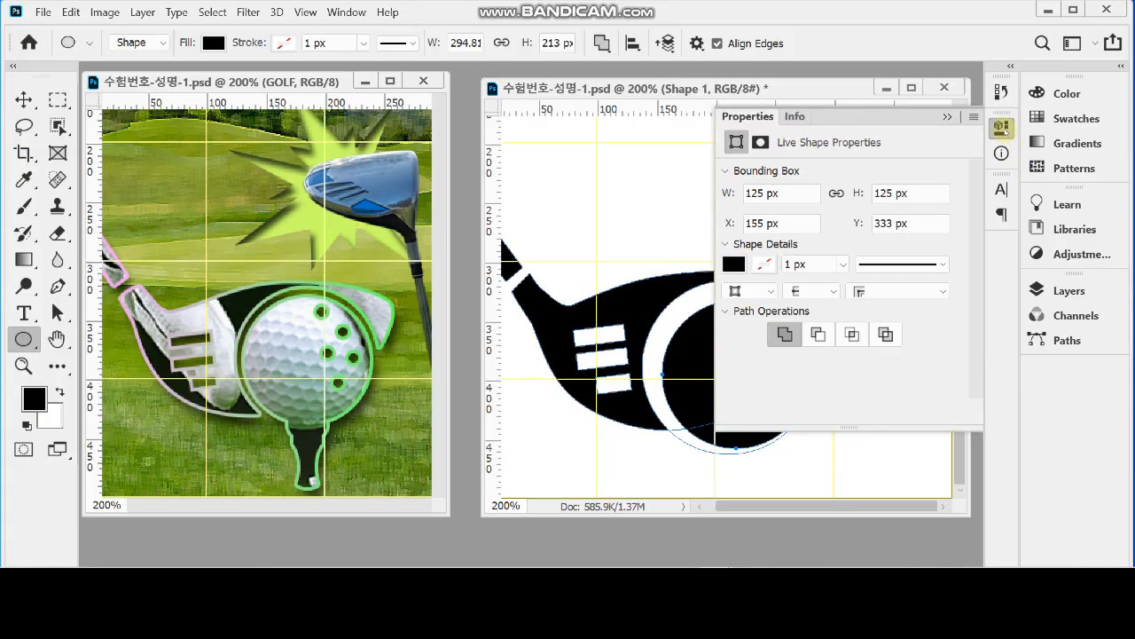
left_click(1003, 131)
left_click_drag(755, 374, 748, 365)
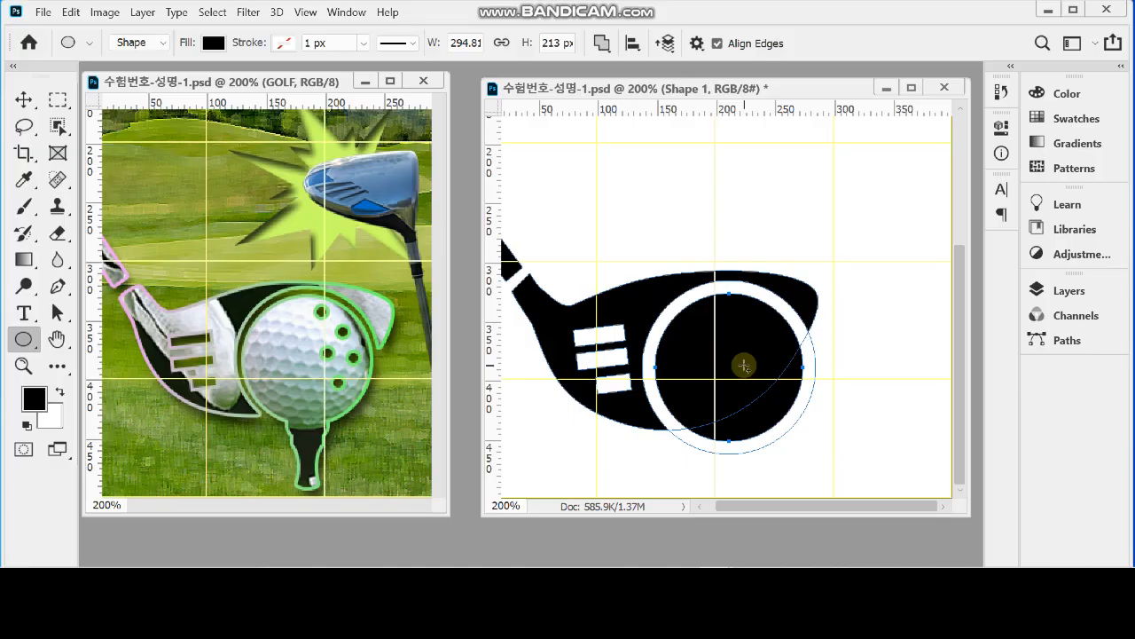
key("Return")
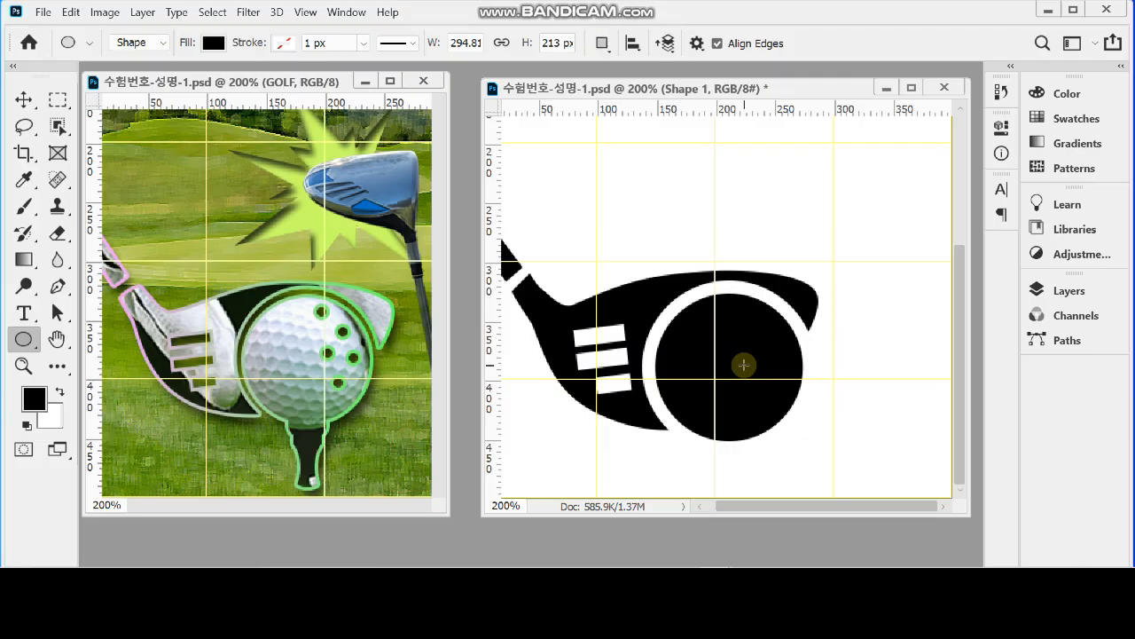
key("Return")
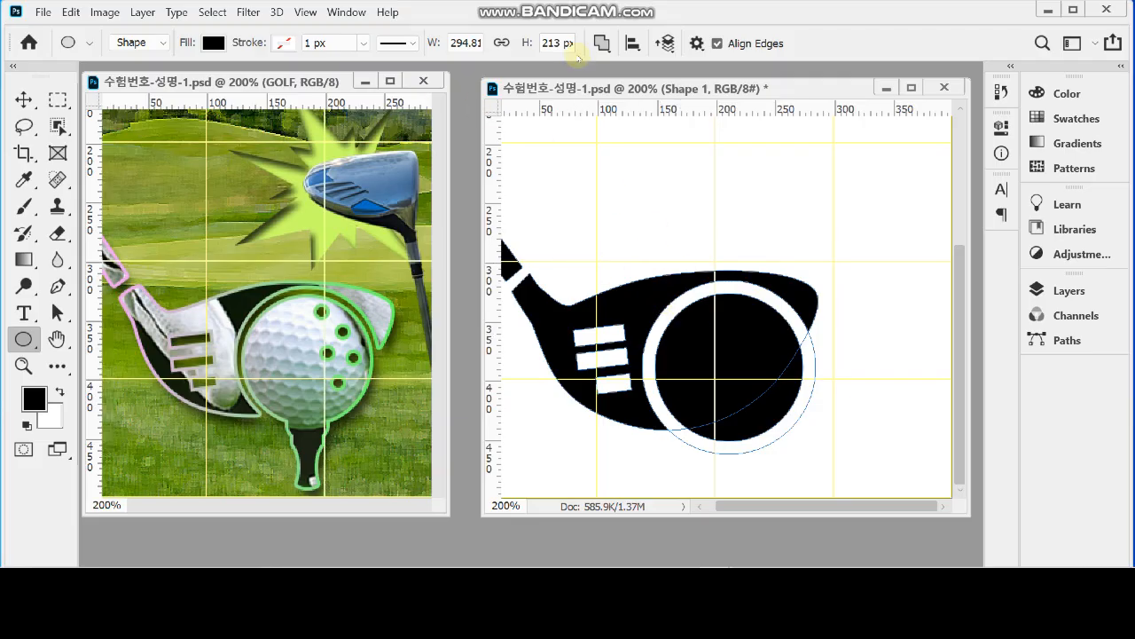
Step: Subtract a small circle near the ball's upper edge, scale it to 125%, and centre it at about X 221.5, Y 346.5 px
left_click(603, 44)
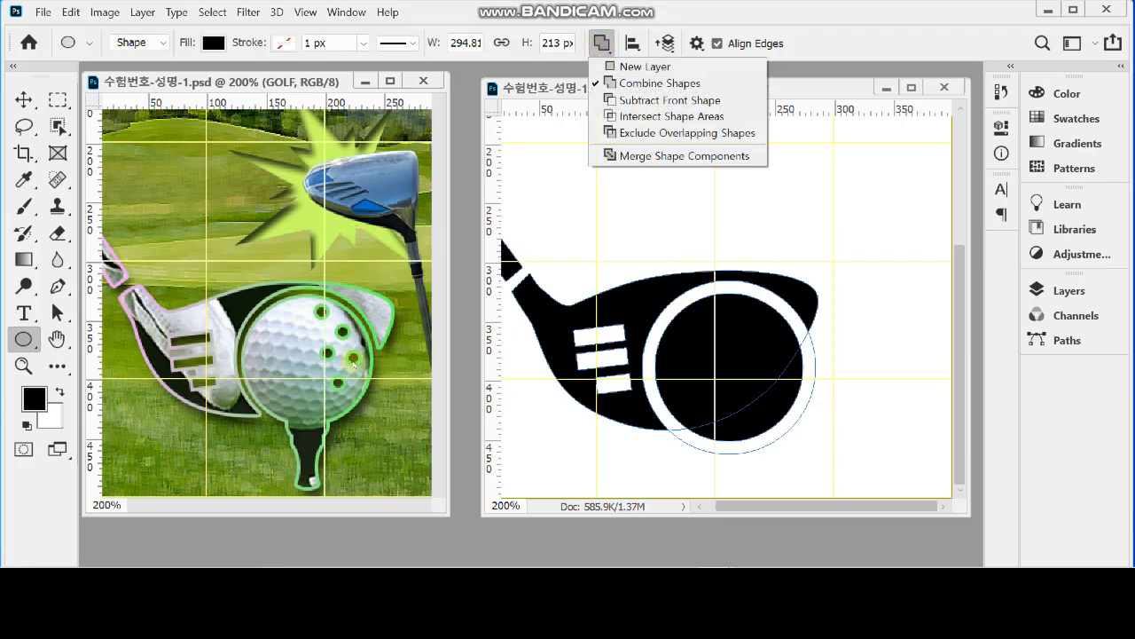
left_click(646, 101)
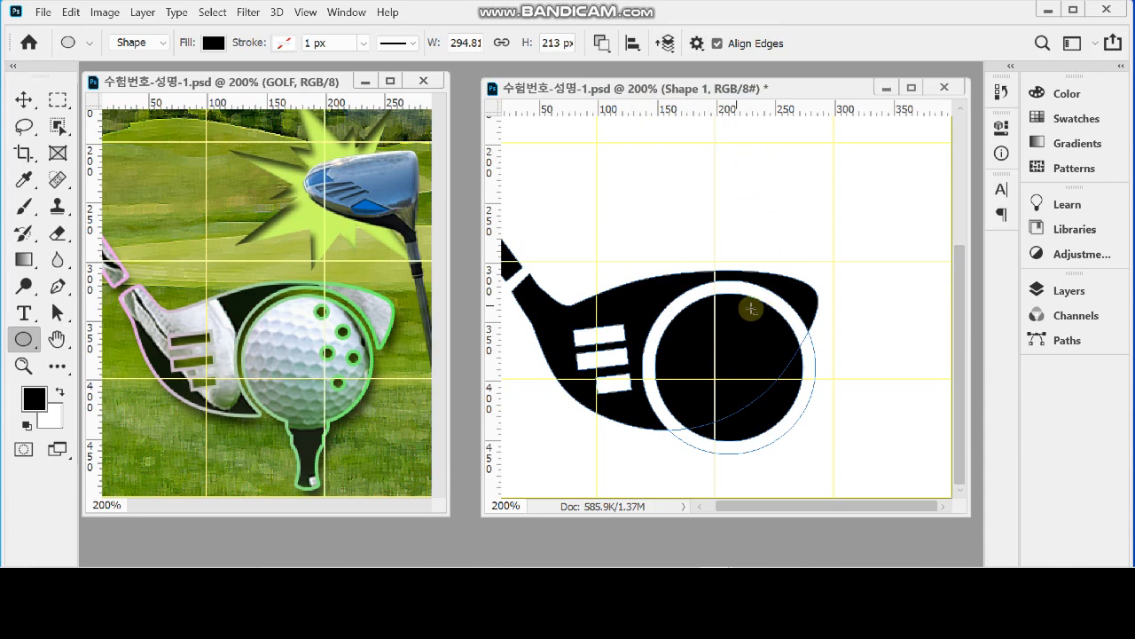
left_click_drag(733, 310, 751, 322)
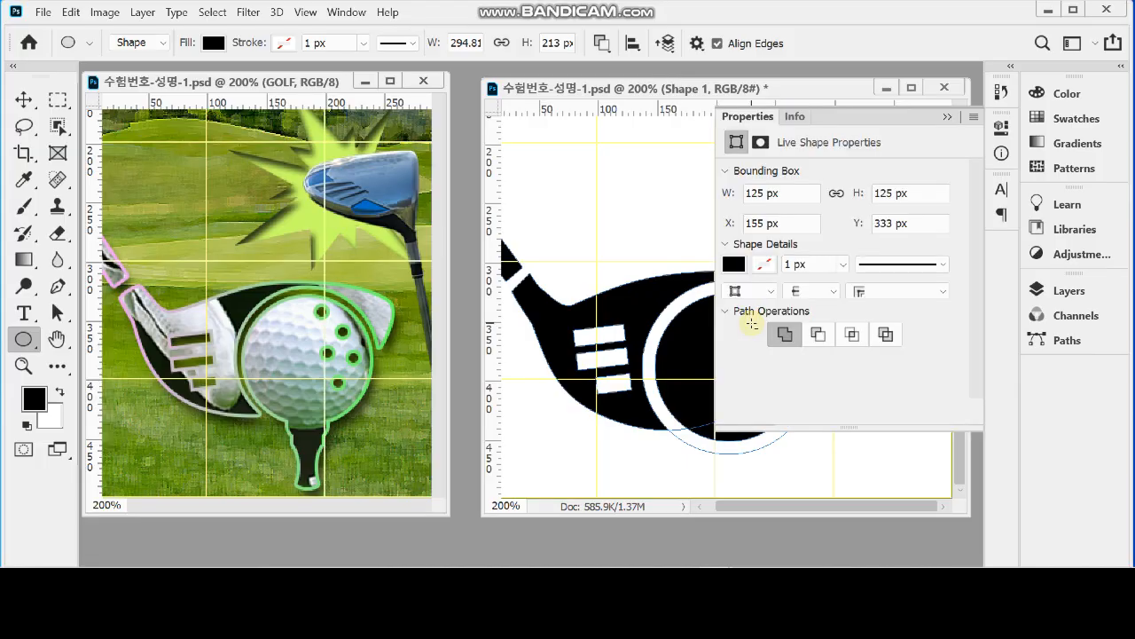
left_click(1001, 127)
scroll(733, 371, "up", 1)
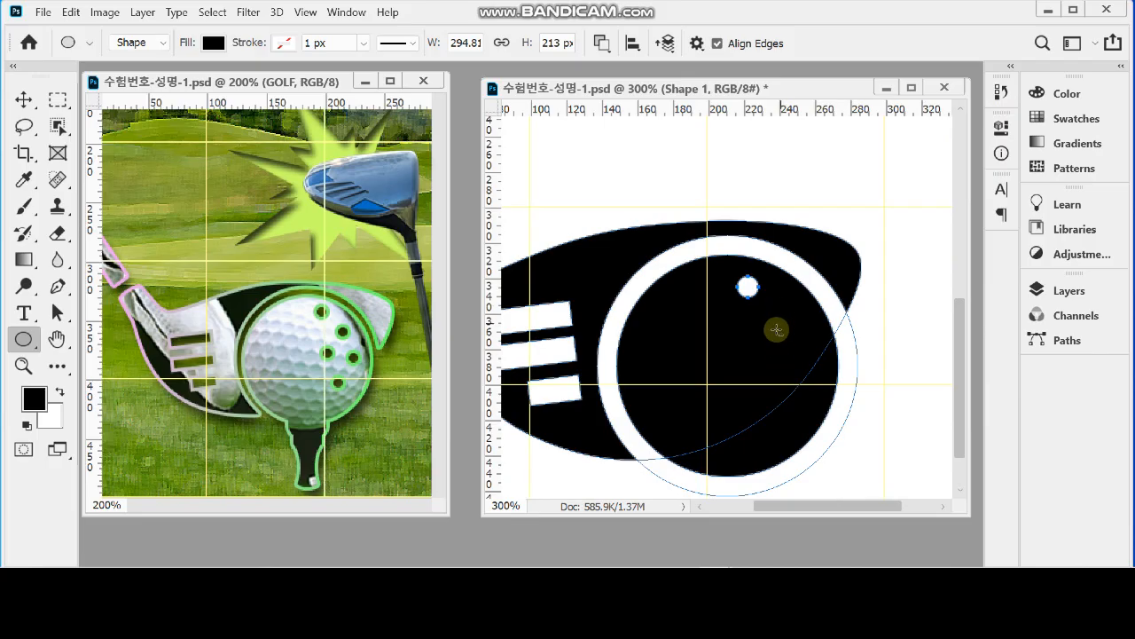
key("ctrl+t")
left_click_drag(736, 292, 734, 304)
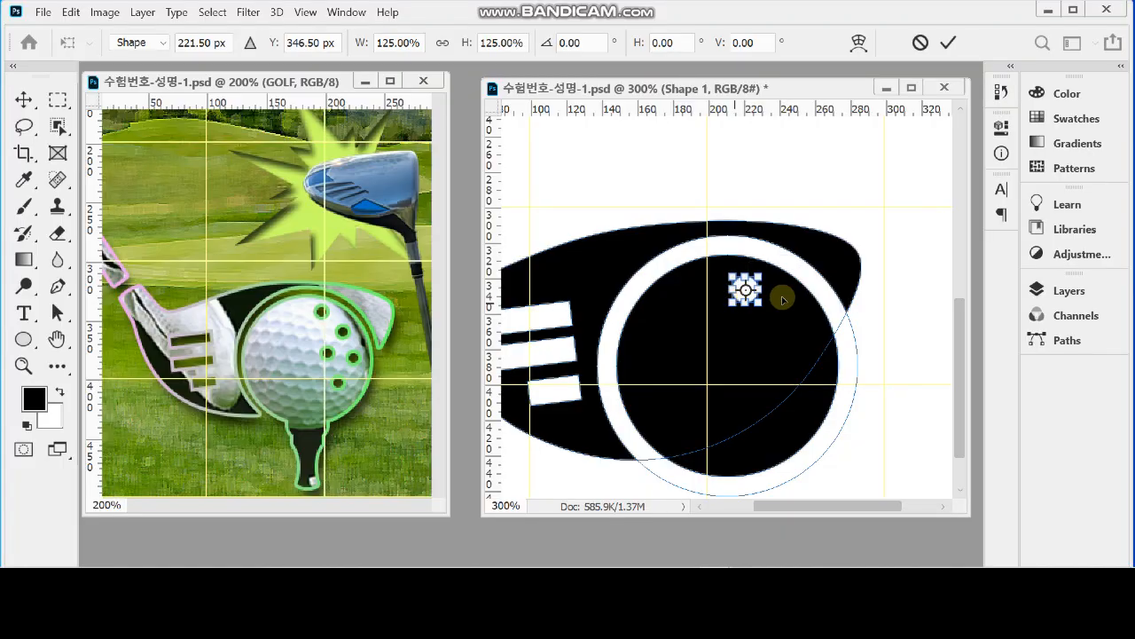
key("Return")
Step: Nudge the hole slightly up and left, and duplicate it four times over the right half of the ball
left_click_drag(769, 345, 768, 308)
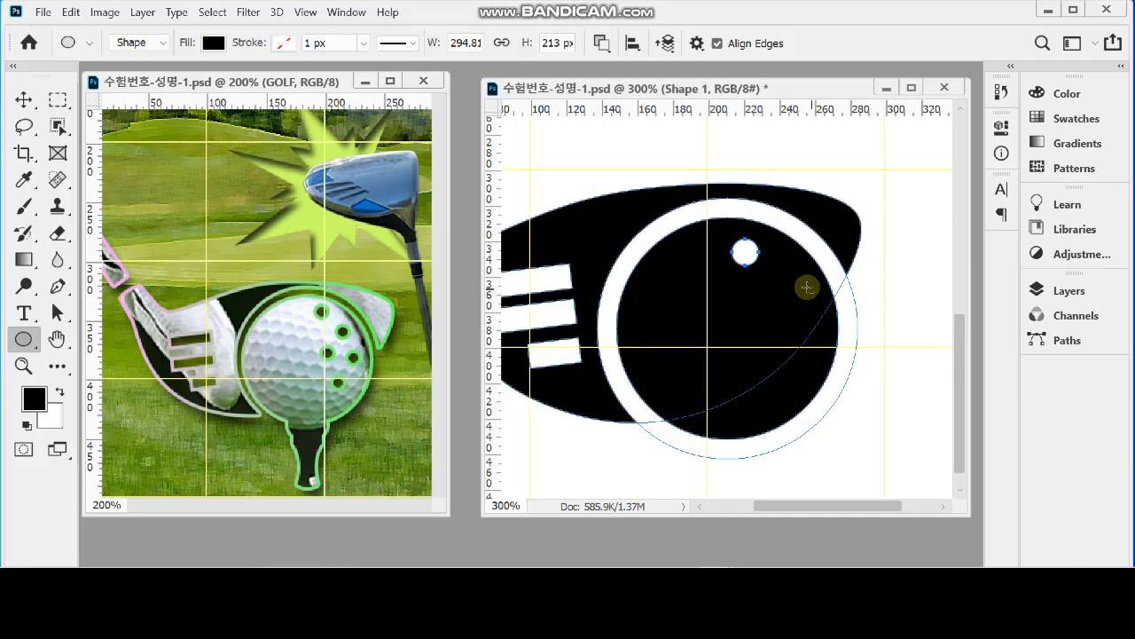
left_click_drag(759, 258, 754, 255)
left_click_drag(769, 264, 796, 287)
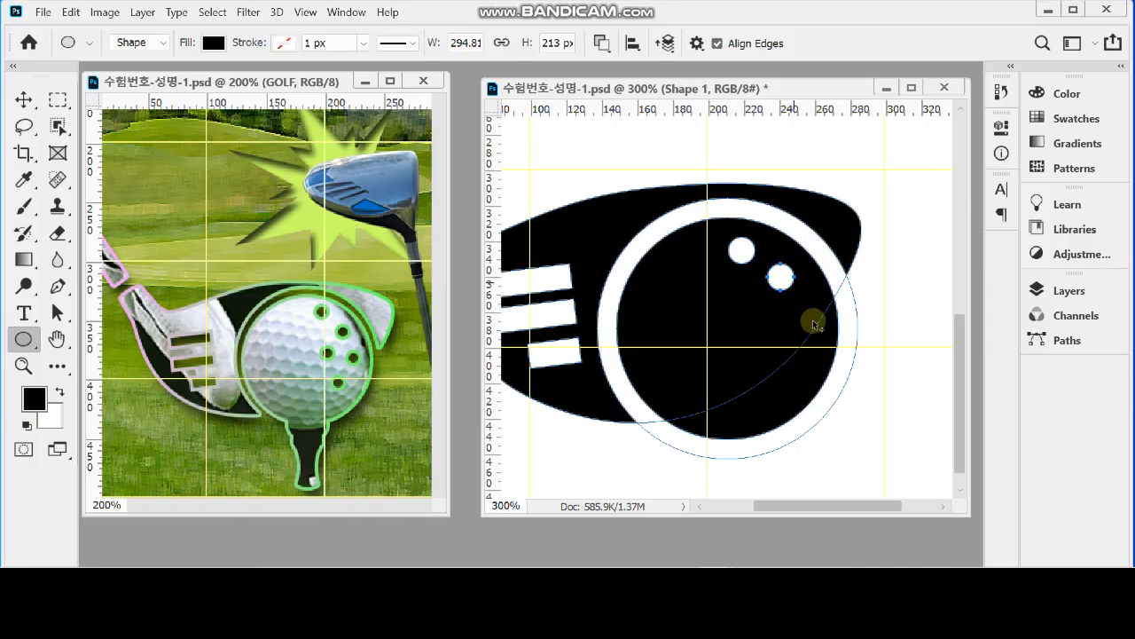
mouse_move(787, 304)
left_mouse_down()
mouse_move(815, 324)
mouse_move(755, 321)
mouse_move(783, 364)
left_mouse_up()
left_click_drag(784, 364, 785, 365)
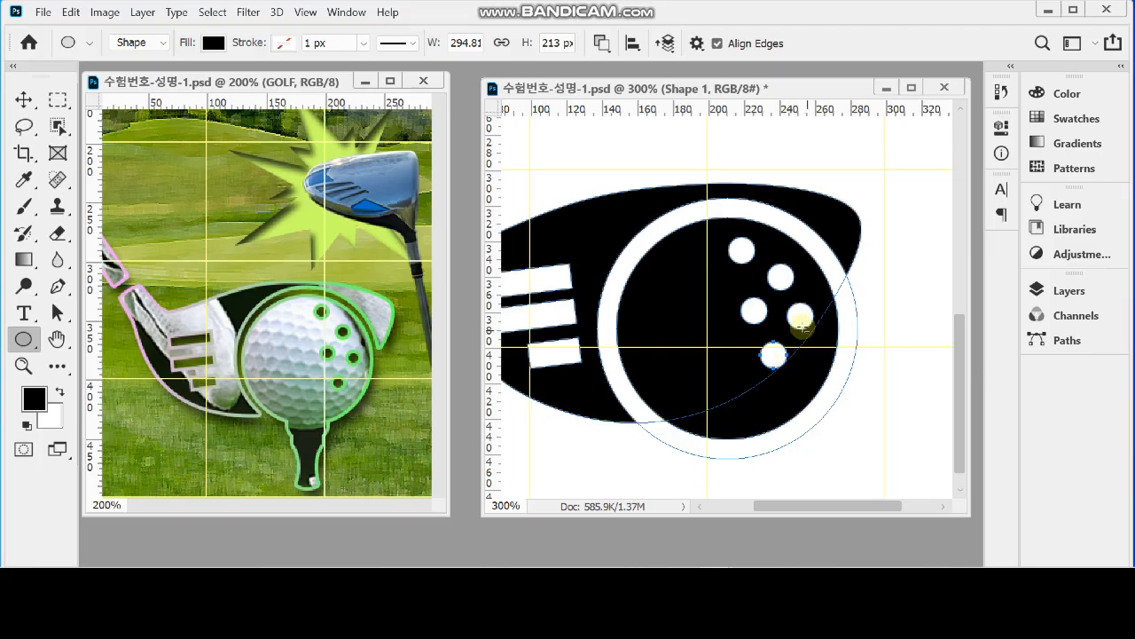
Step: Nudge the rightmost hole in the ball slightly right and down to match the reference
left_click_drag(802, 315, 796, 302)
key("ctrl+z")
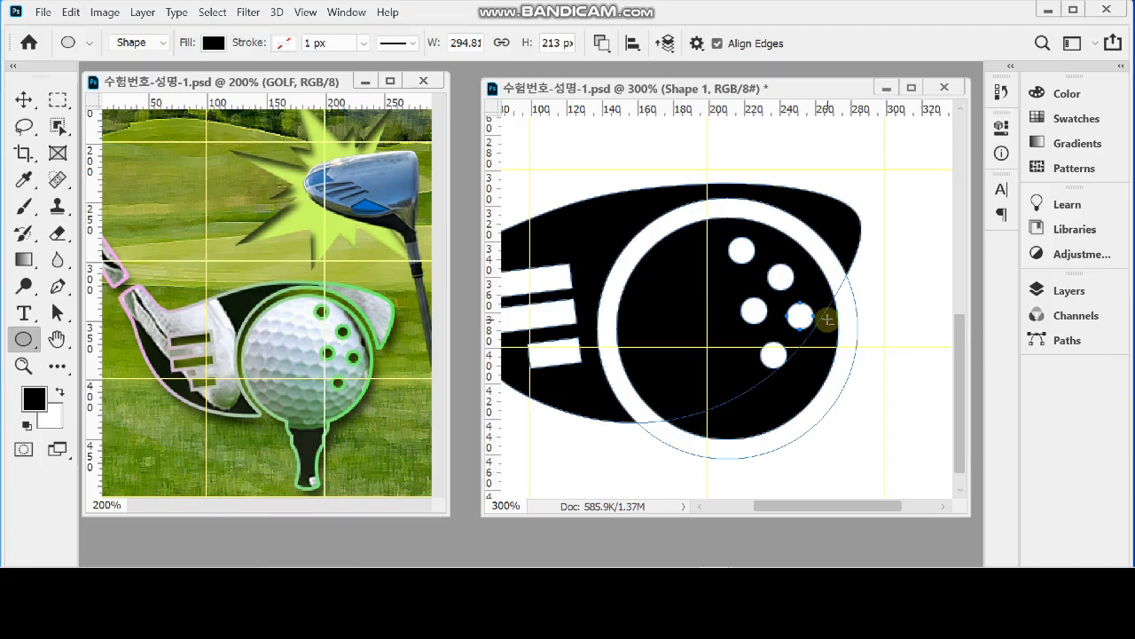
key("ctrl+Right")
key("ctrl+Right")
key("ctrl+Right")
key("ctrl+Right")
key("ctrl+Right")
key("ctrl+Right")
key("ctrl+Down")
key("ctrl+Down")
key("ctrl+Down")
key("ctrl+Right")
key("ctrl+Right")
key("ctrl+Right")
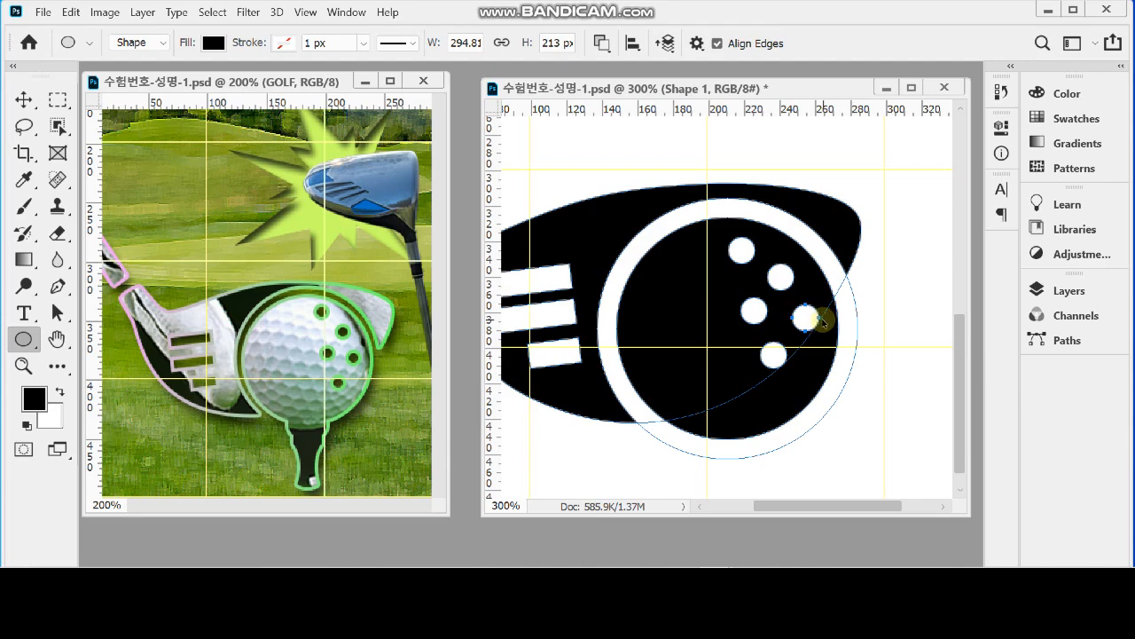
Step: Nudge the upper-right hole slightly up, and the lowest hole slightly down and right
left_click(781, 278)
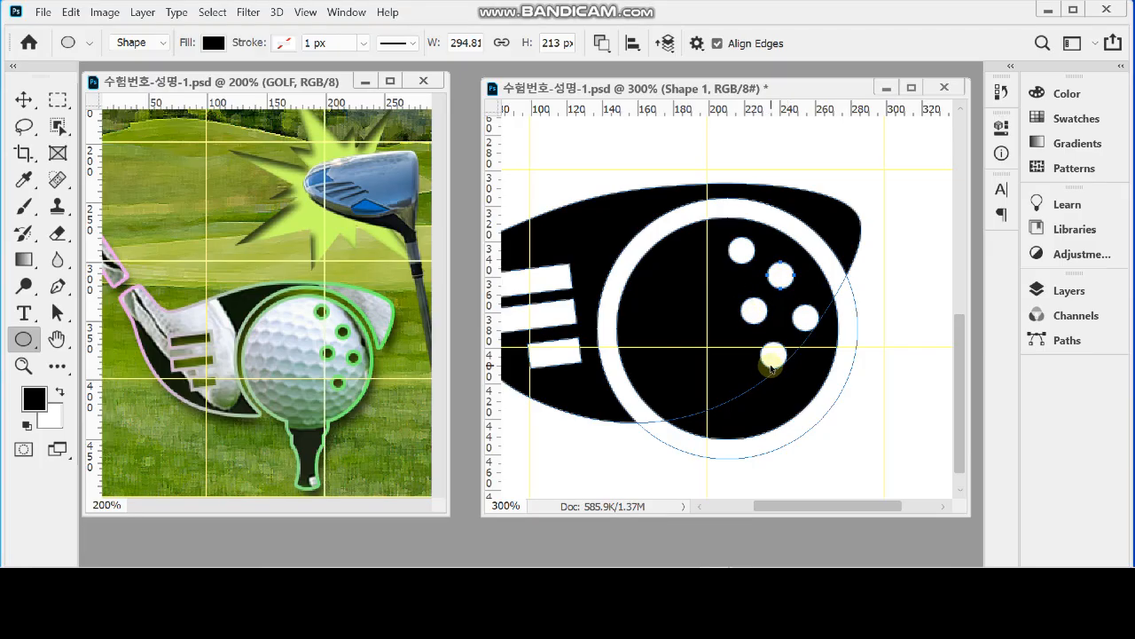
left_click_drag(771, 367, 776, 375)
key("Left")
key("Left")
key("Up")
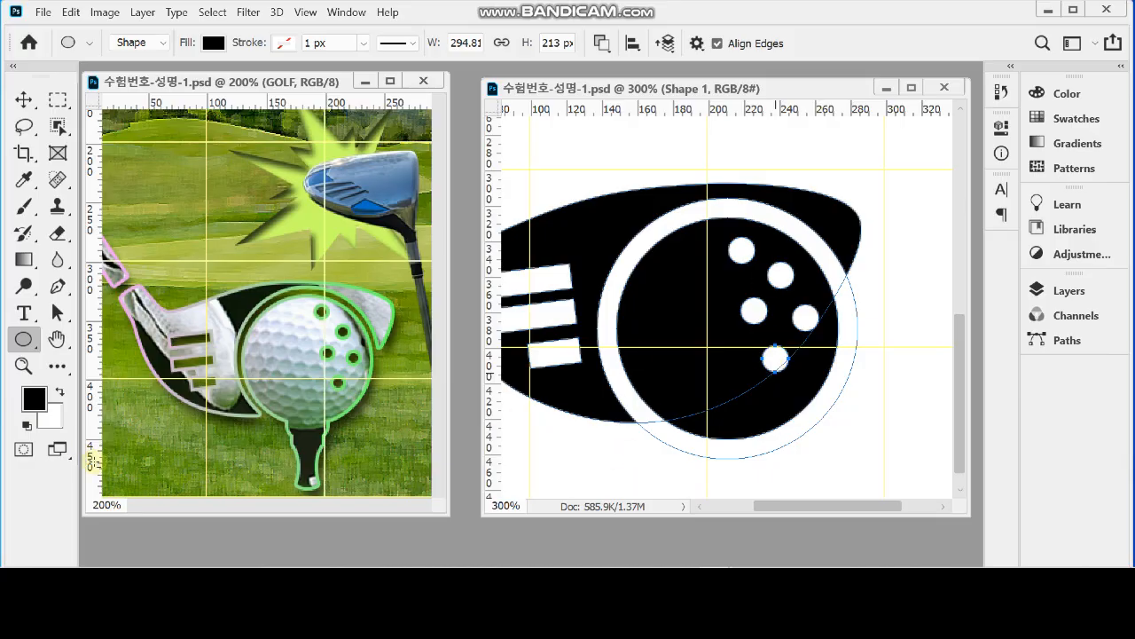
Step: Add a combined rounded rectangle about 33 × 33 px with a 10 px radius at the ball's bottom edge, at X 196, Y 431 px
right_click(23, 337)
left_click(105, 358)
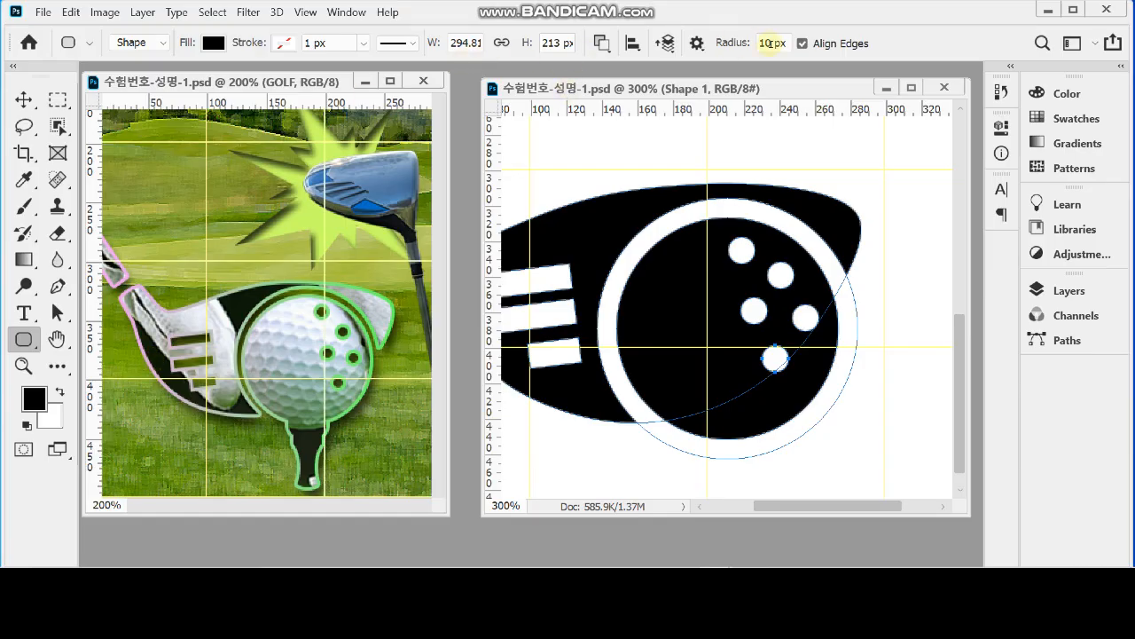
left_click(771, 42)
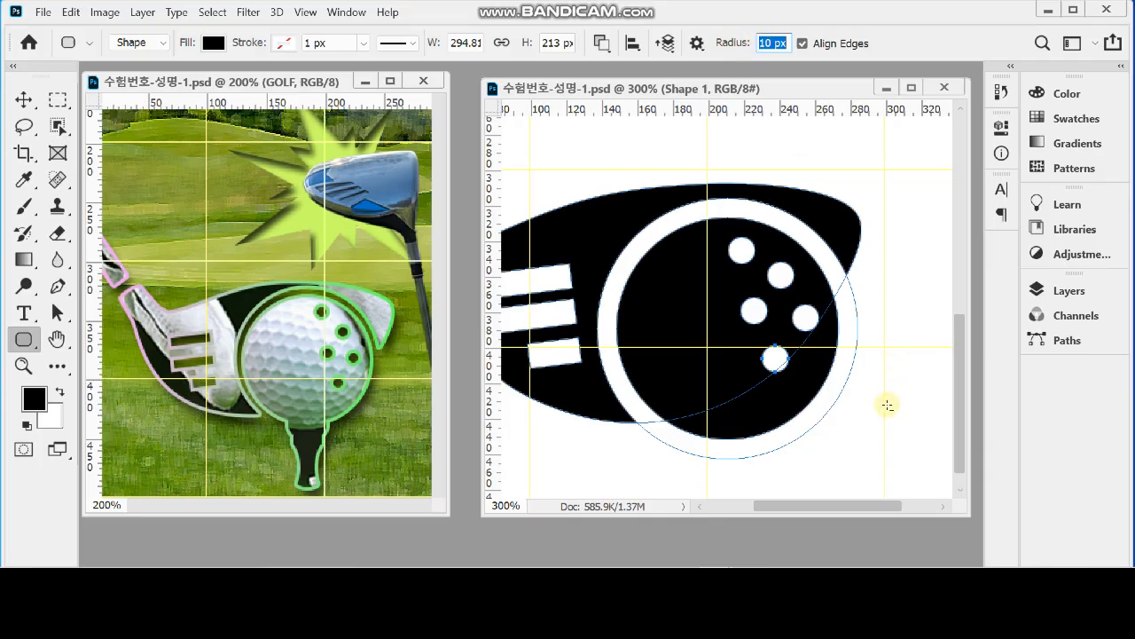
scroll(962, 379, "down", 1)
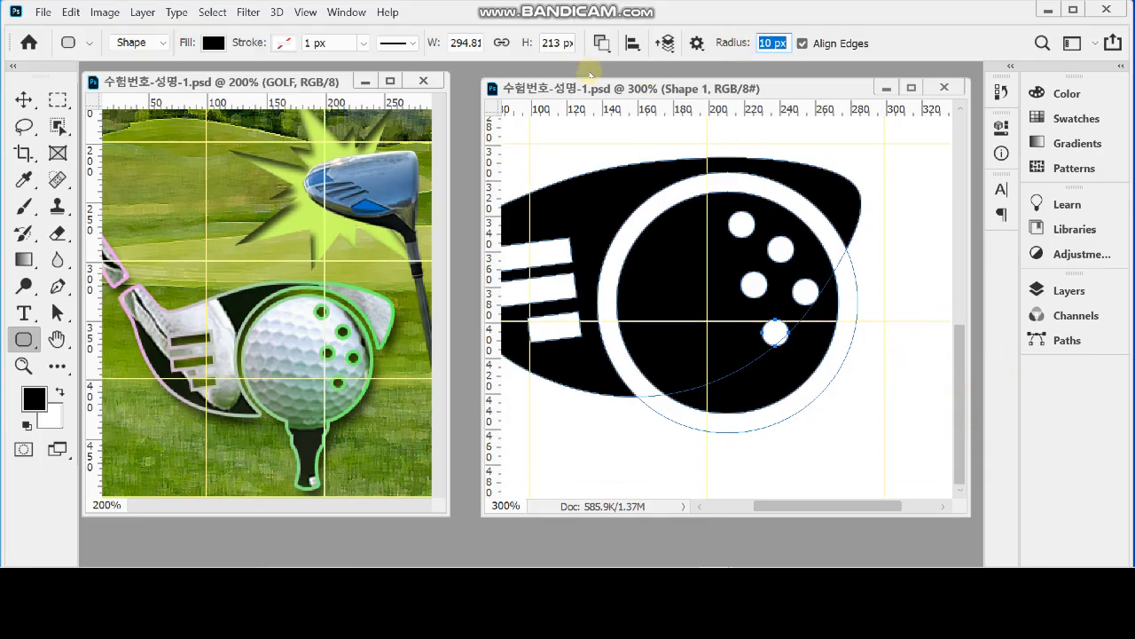
left_click(602, 43)
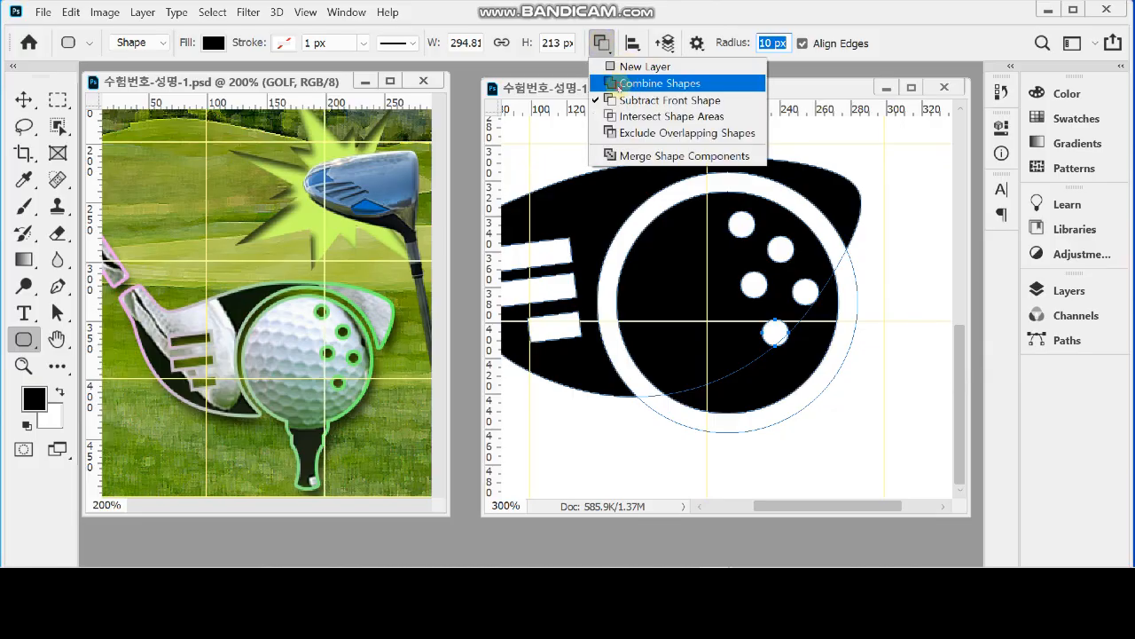
left_click(616, 85)
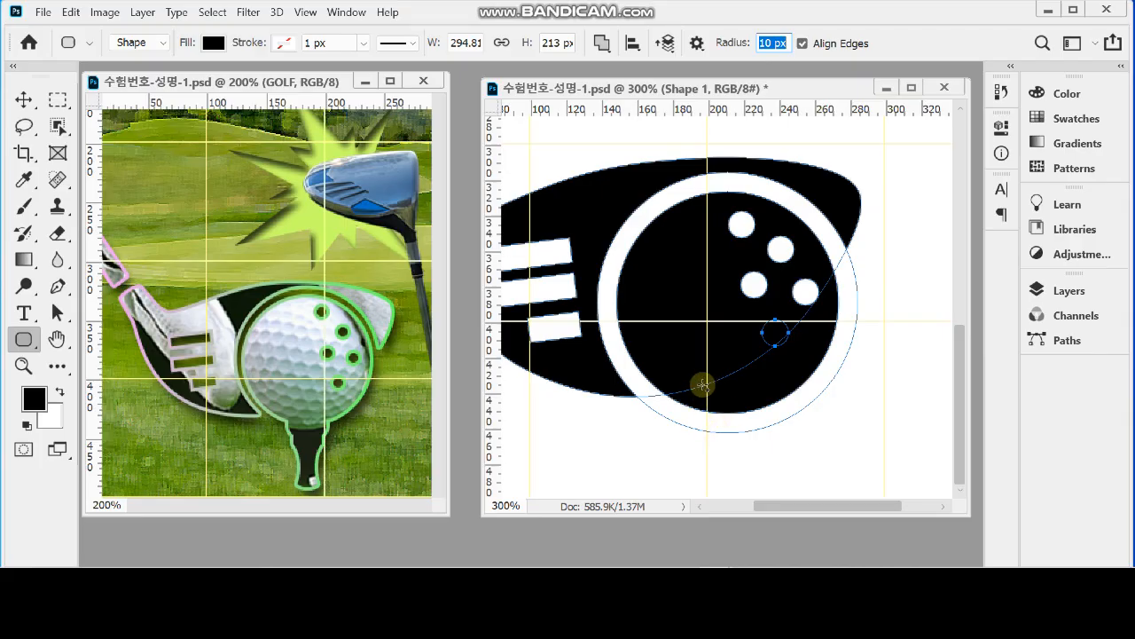
left_click_drag(701, 381, 758, 436)
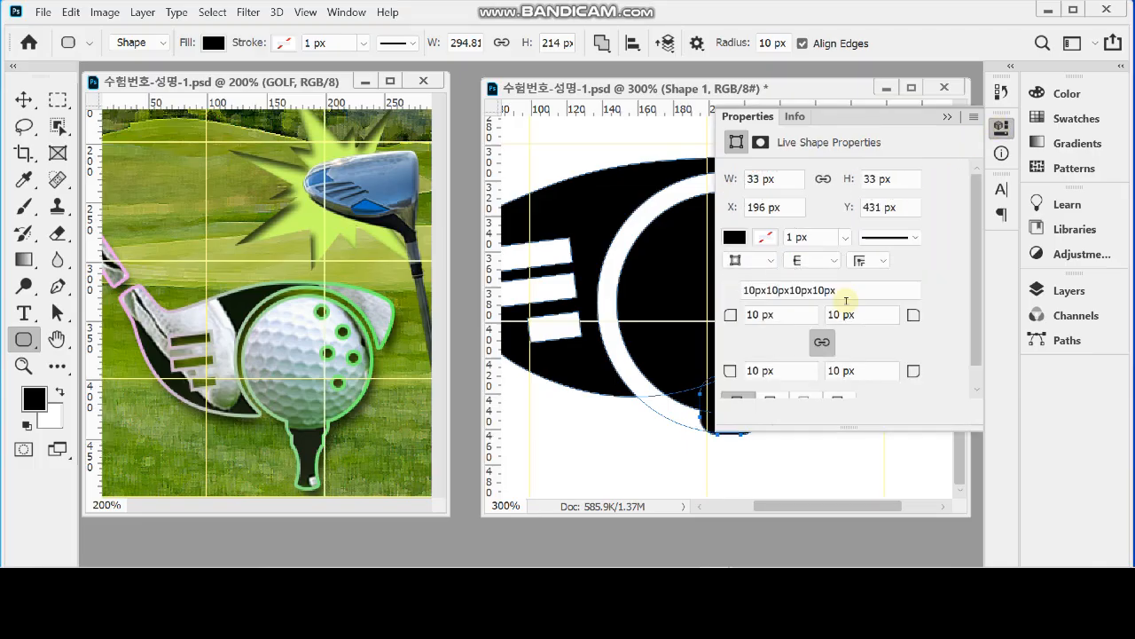
left_click(1001, 129)
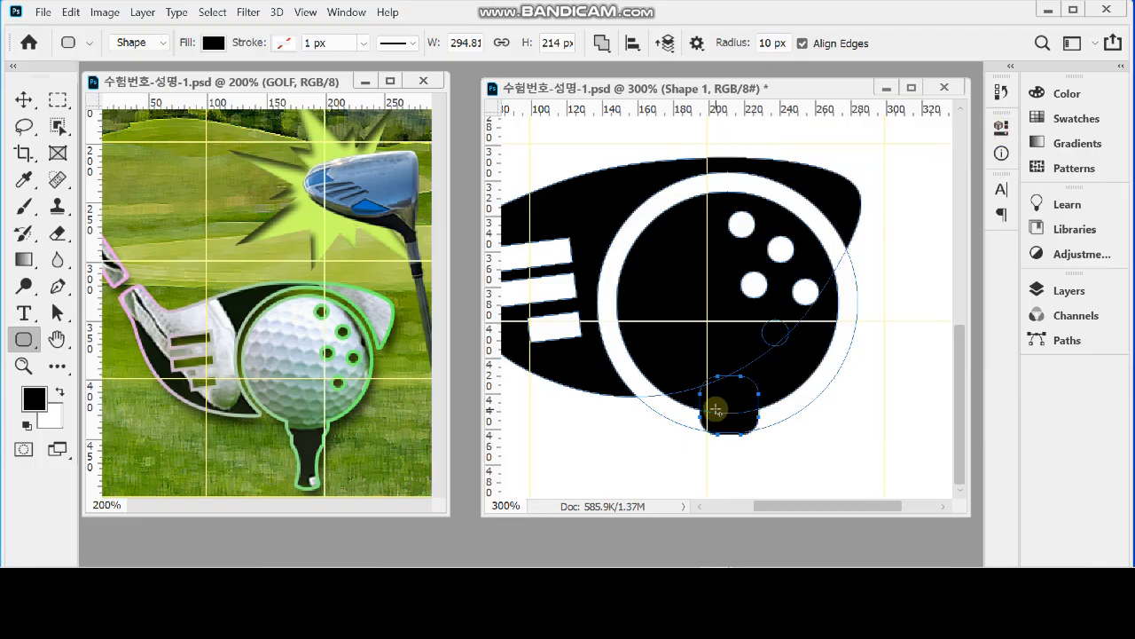
Step: Add a combined rounded rectangle about 19 × 50 px as the tee's stem at X 203, Y 447 px, and widen it slightly
left_click_drag(713, 407, 747, 494)
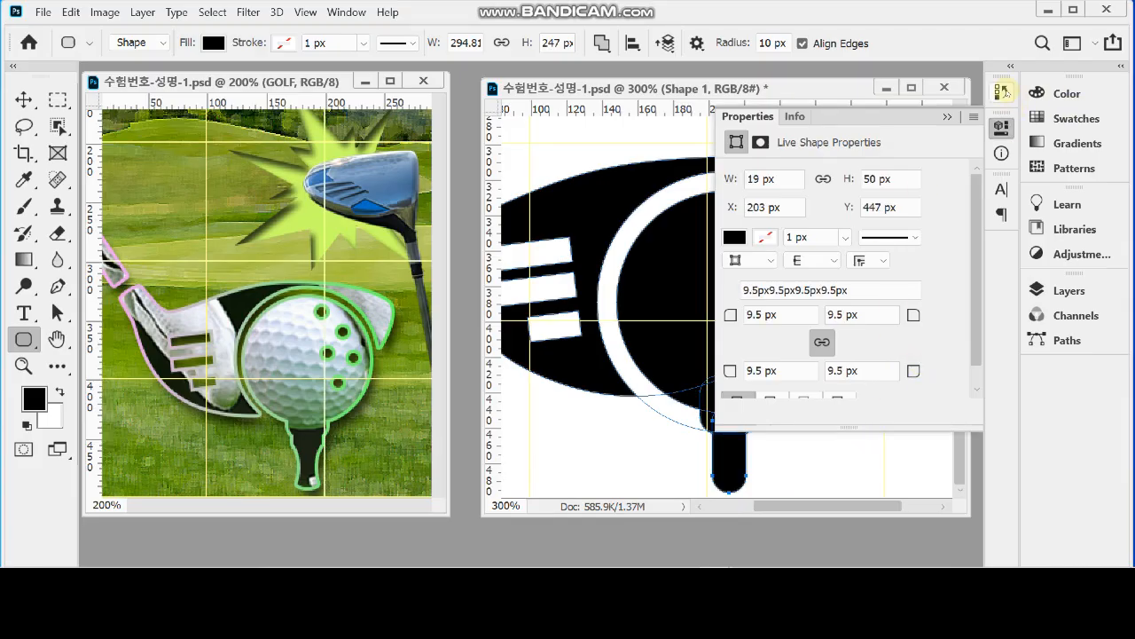
left_click(1004, 129)
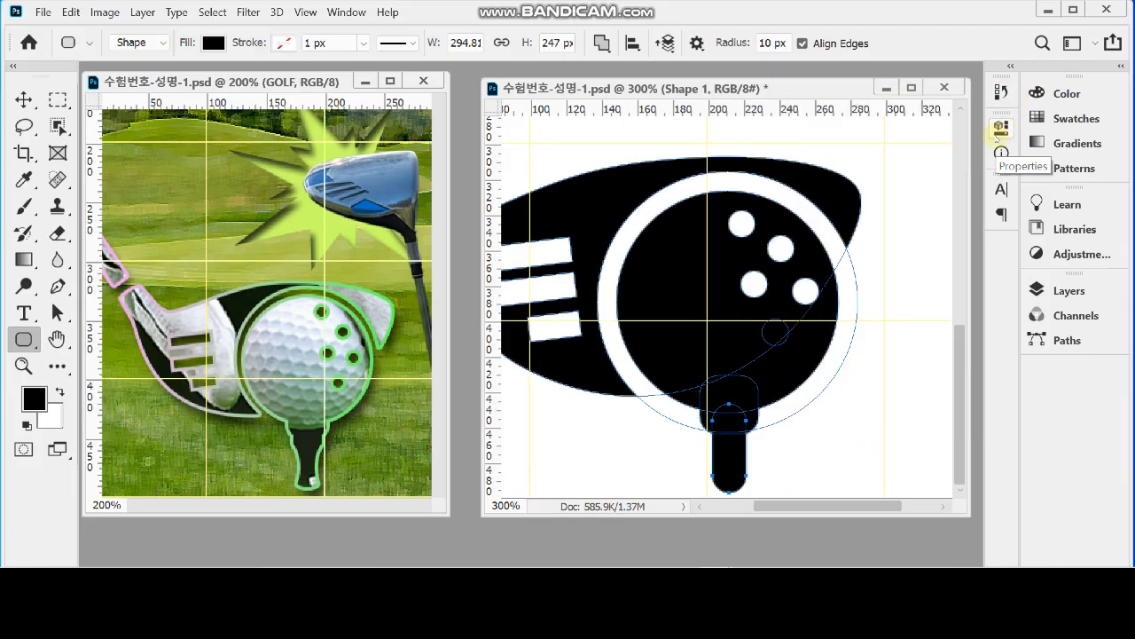
key("ctrl+t")
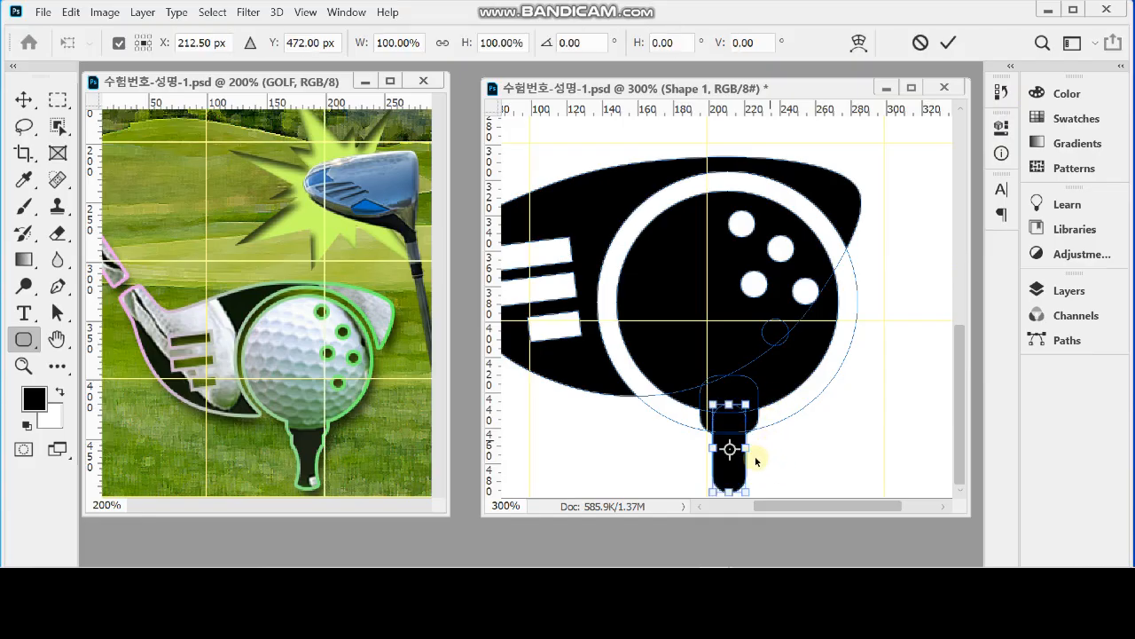
left_click_drag(746, 449, 750, 449)
key("Return")
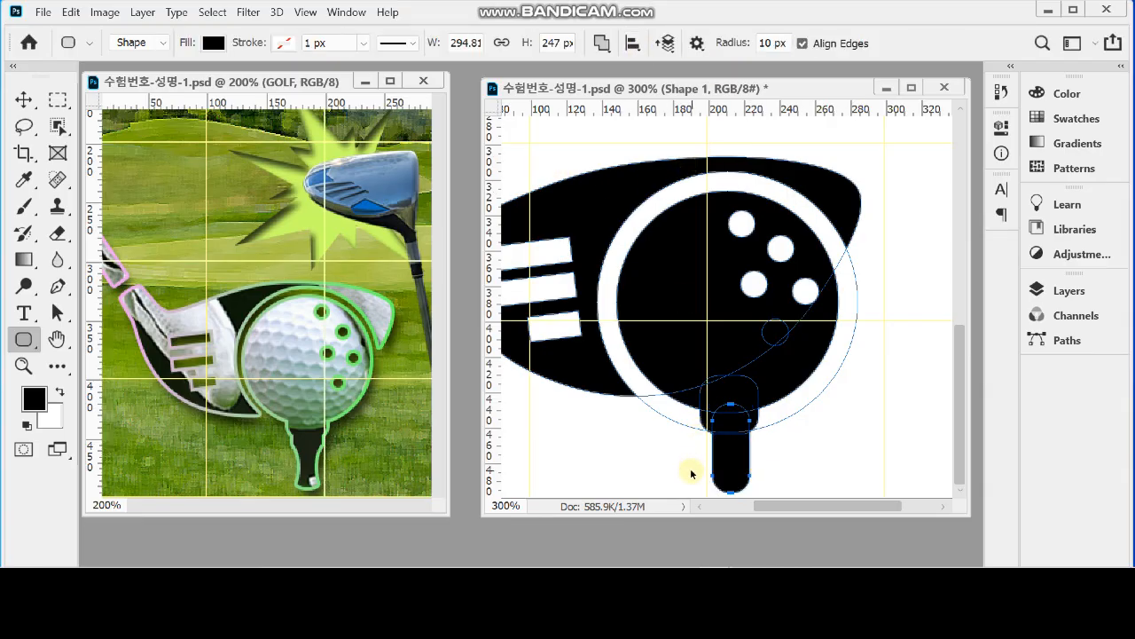
Step: Align the tee's cap and stem with the ball's two circles along their horizontal centers, and deselect them
left_click_drag(694, 470, 740, 404)
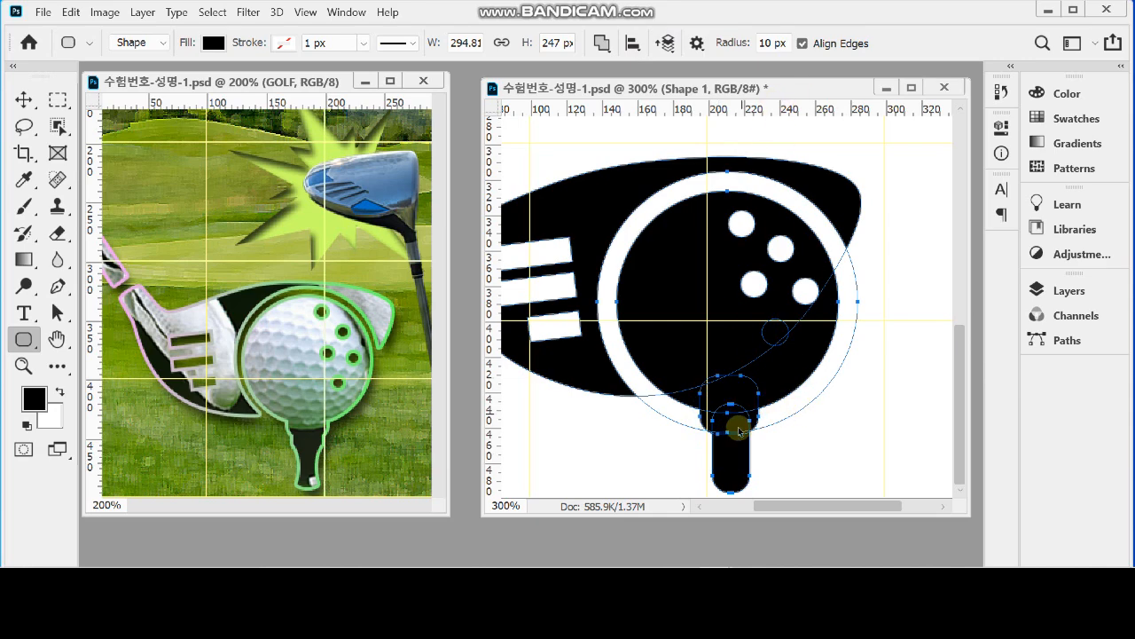
left_click(632, 43)
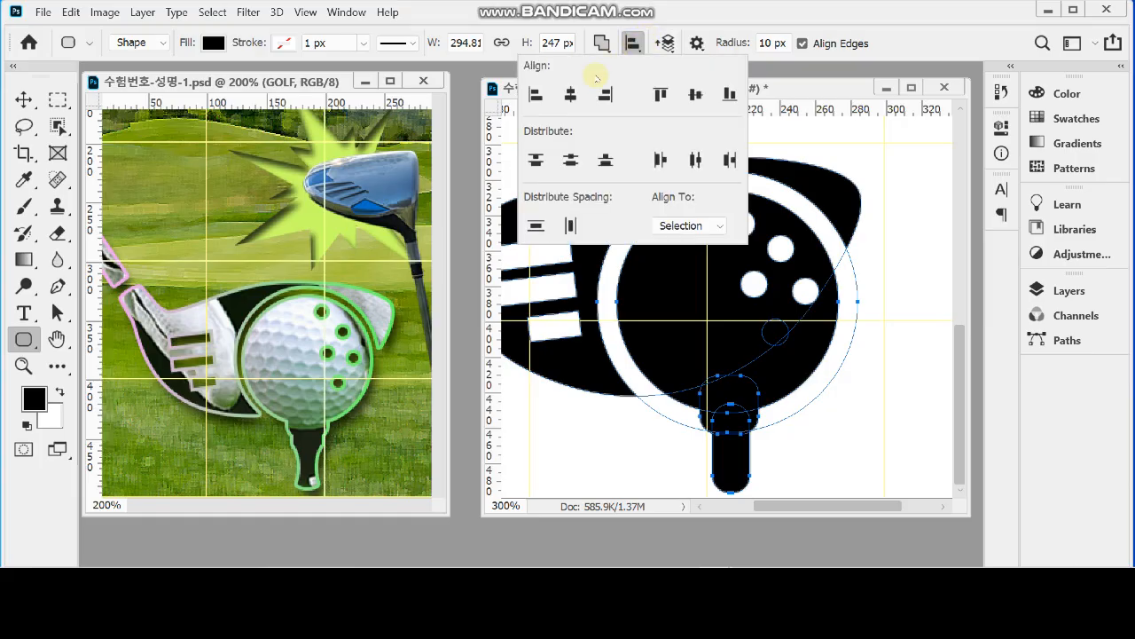
left_click(570, 95)
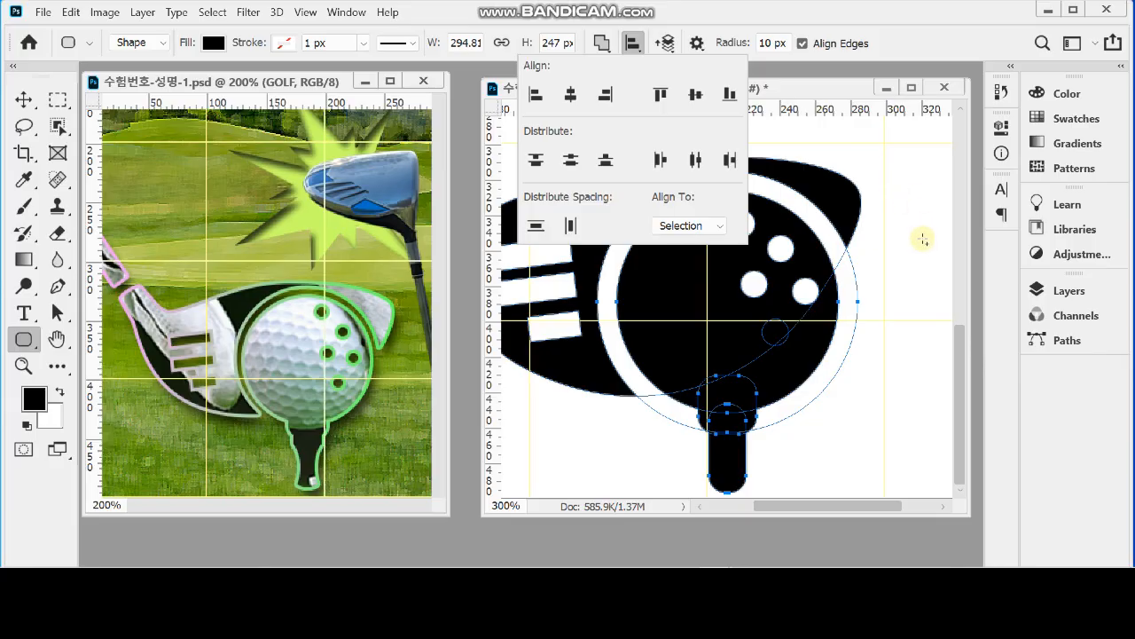
left_click(844, 448, "ctrl")
left_click(842, 449, "ctrl")
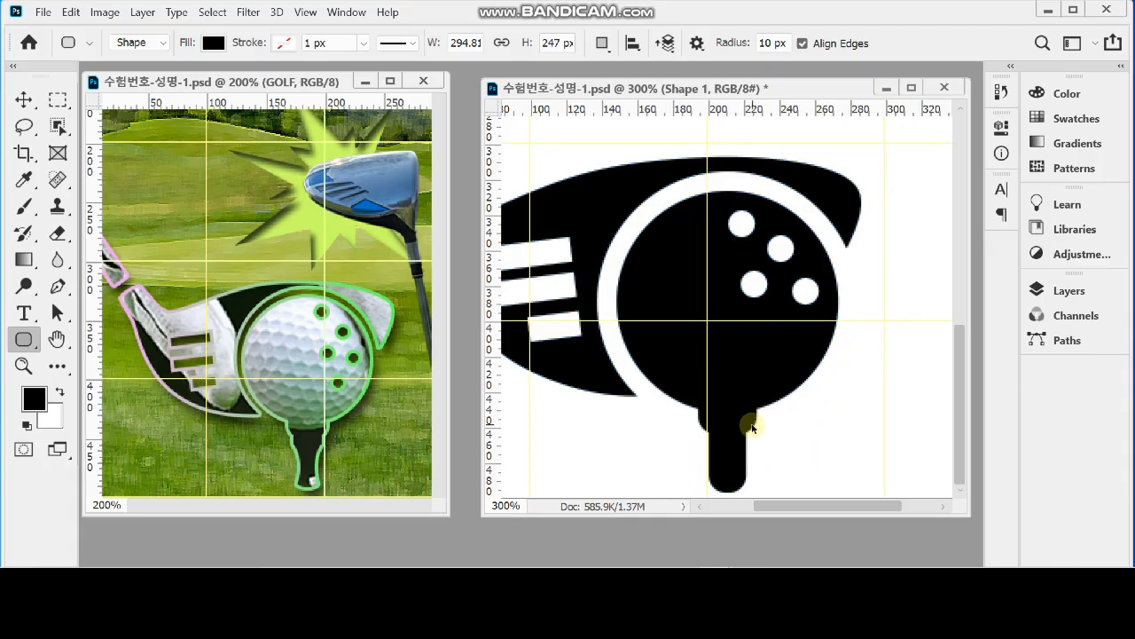
Step: Move the lowest hole in the ball slightly right and down, and set it to Subtract Front Shape
left_click(747, 425, "ctrl")
left_click_drag(746, 437, 776, 286)
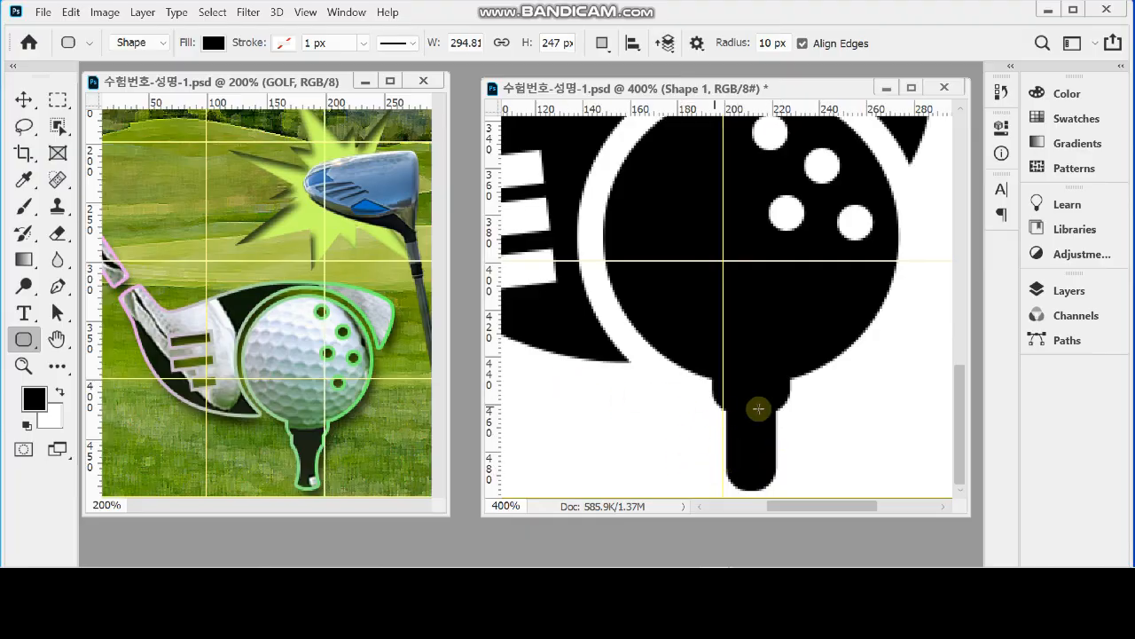
key("shift")
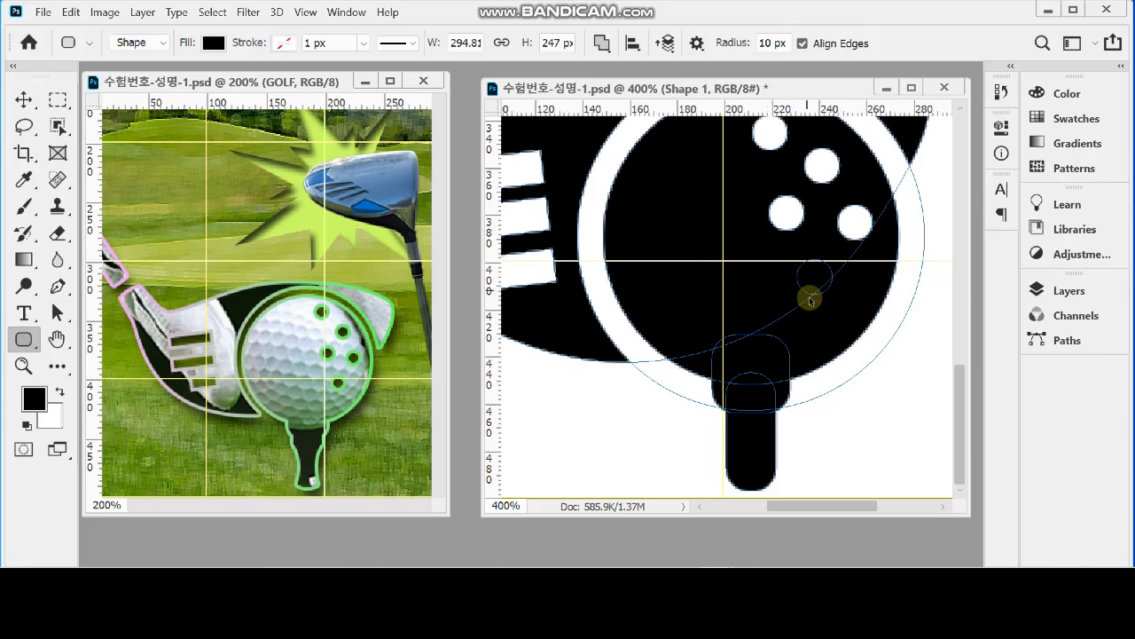
left_click_drag(809, 300, 809, 299)
left_click(602, 43)
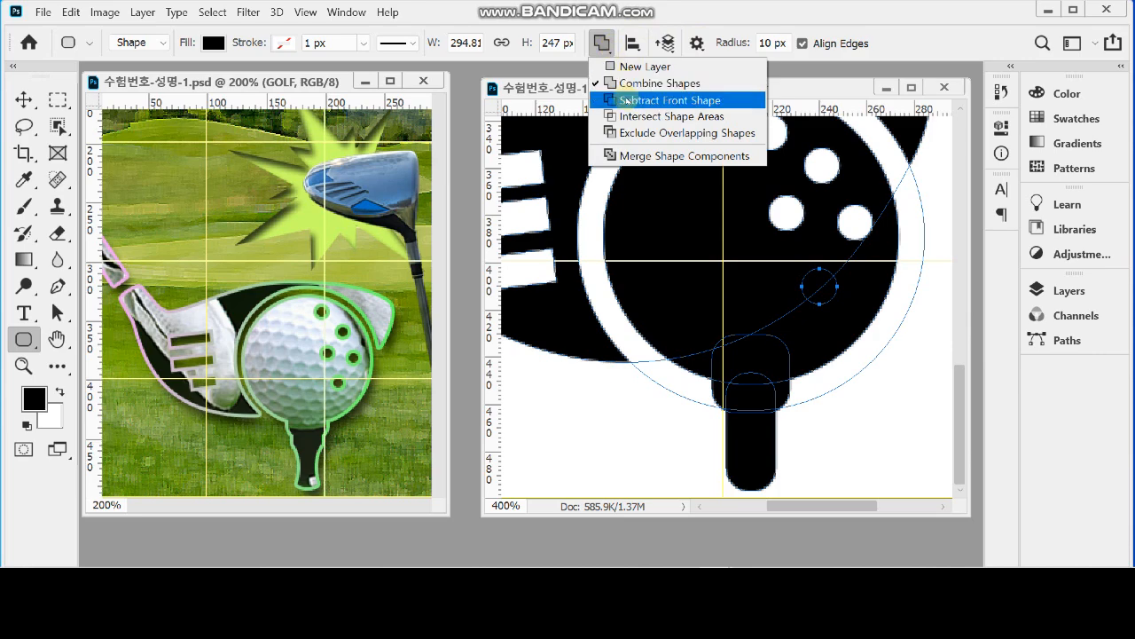
left_click(624, 100)
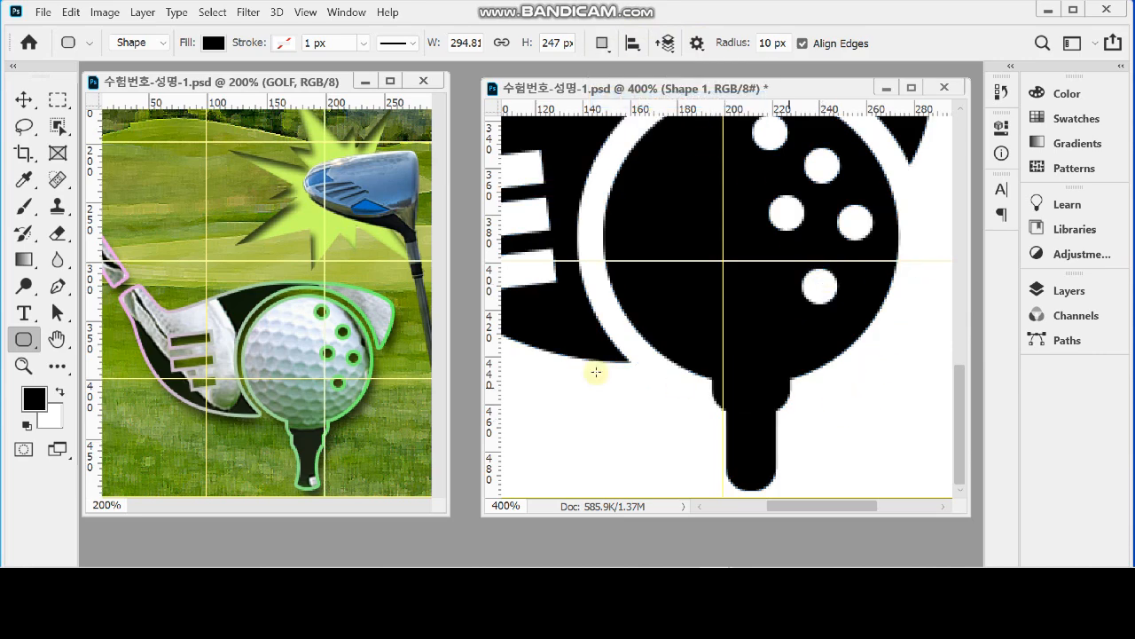
Step: Switch to the Ellipse tool and nudge the tee's cap upward so it protrudes less below the ball
left_click_drag(717, 385, 718, 385)
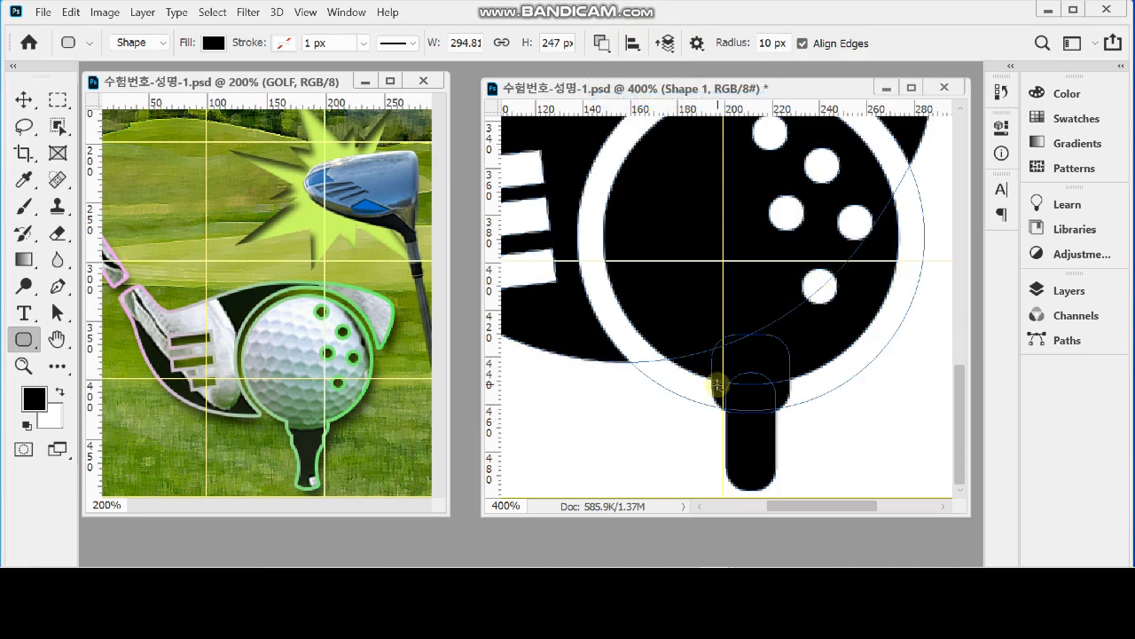
right_click(24, 340)
left_click(82, 377)
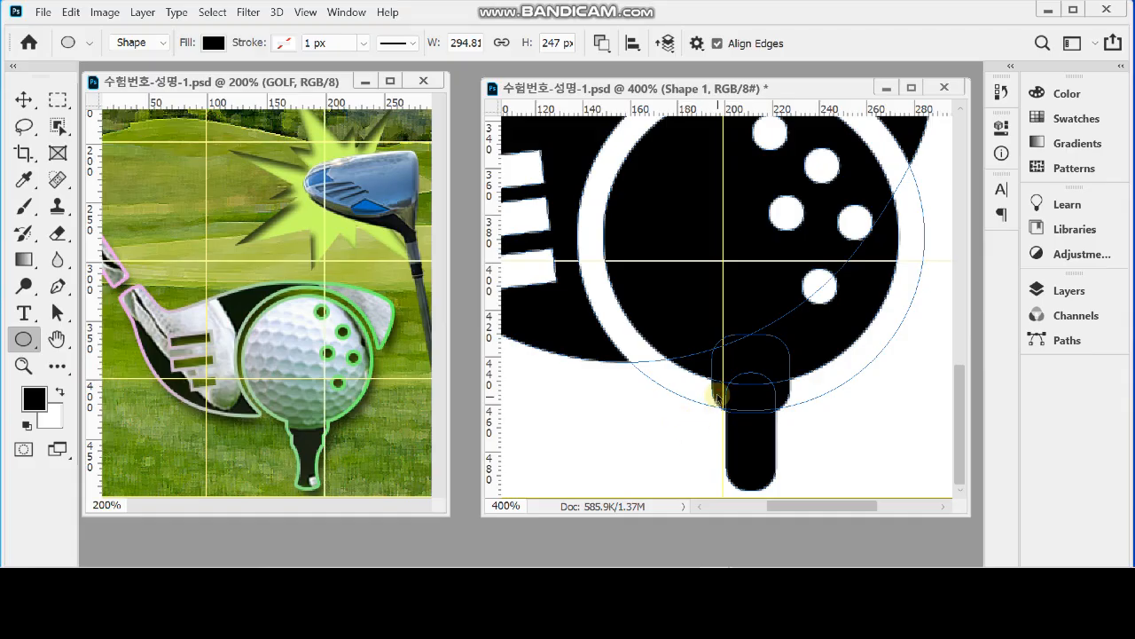
left_click(718, 393, "ctrl")
key("Delete")
key("ctrl+z")
key("shift+Up")
key("Down")
key("Down")
key("Down")
key("Down")
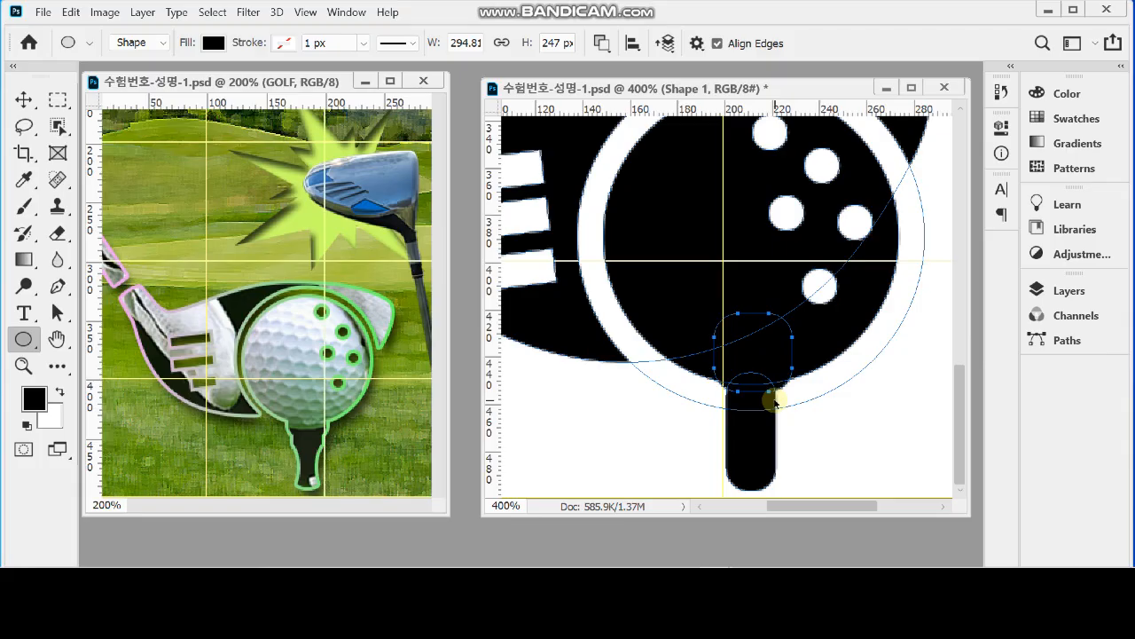
key("Down")
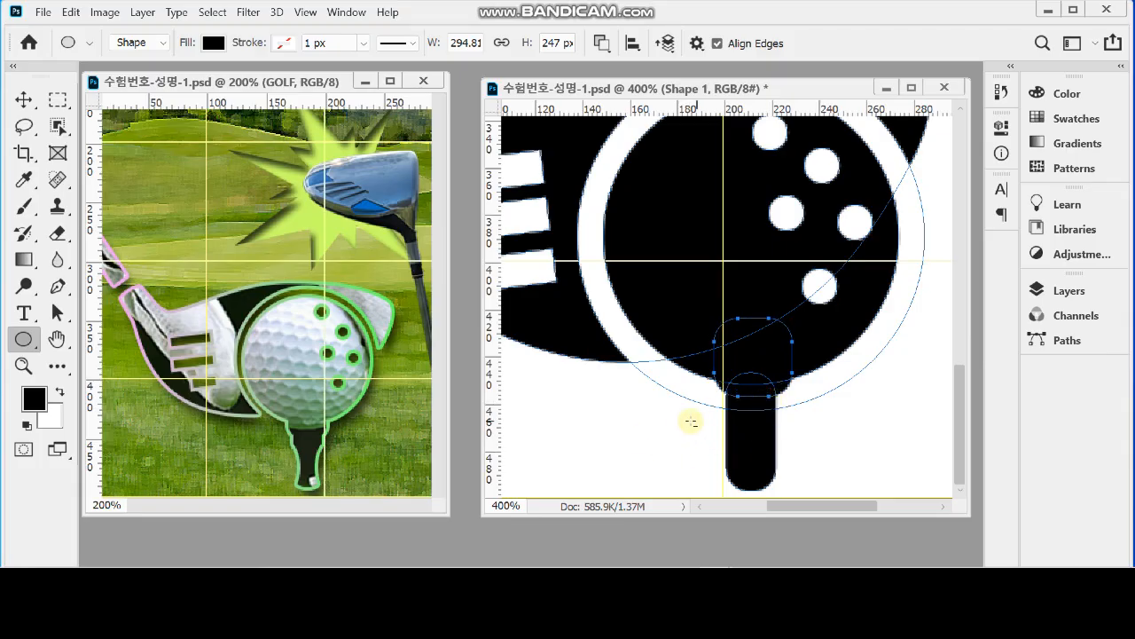
Step: Draw a subtracting ellipse about 28 × 43 px and move it over the left edge of the tee's stem
left_click_drag(679, 414, 678, 414)
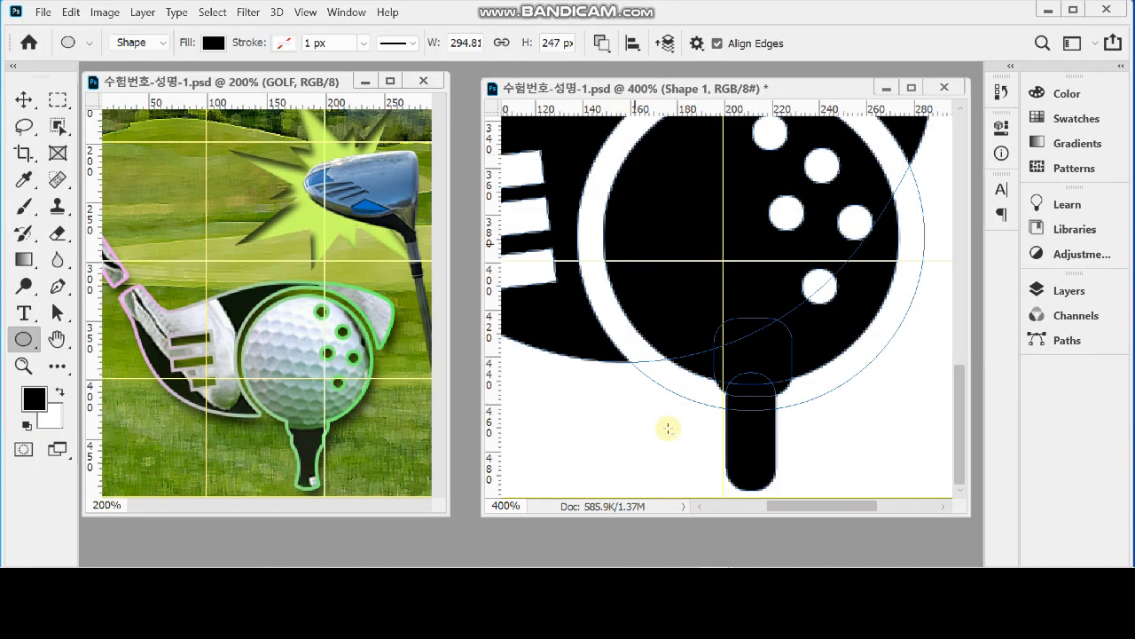
left_click_drag(648, 399, 711, 499)
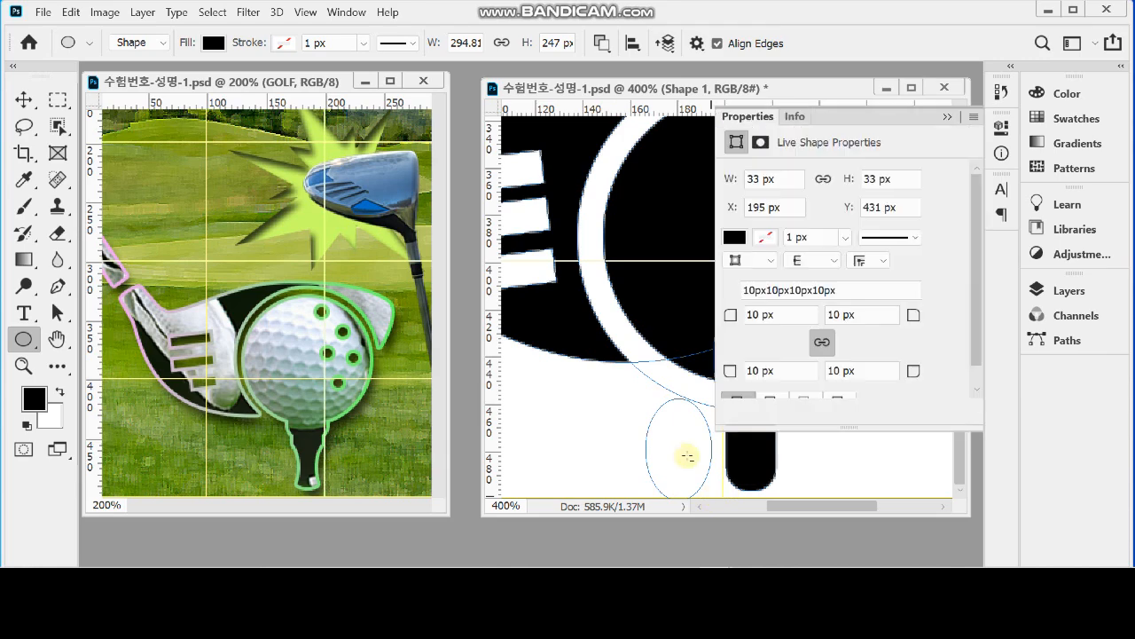
left_click(1002, 127)
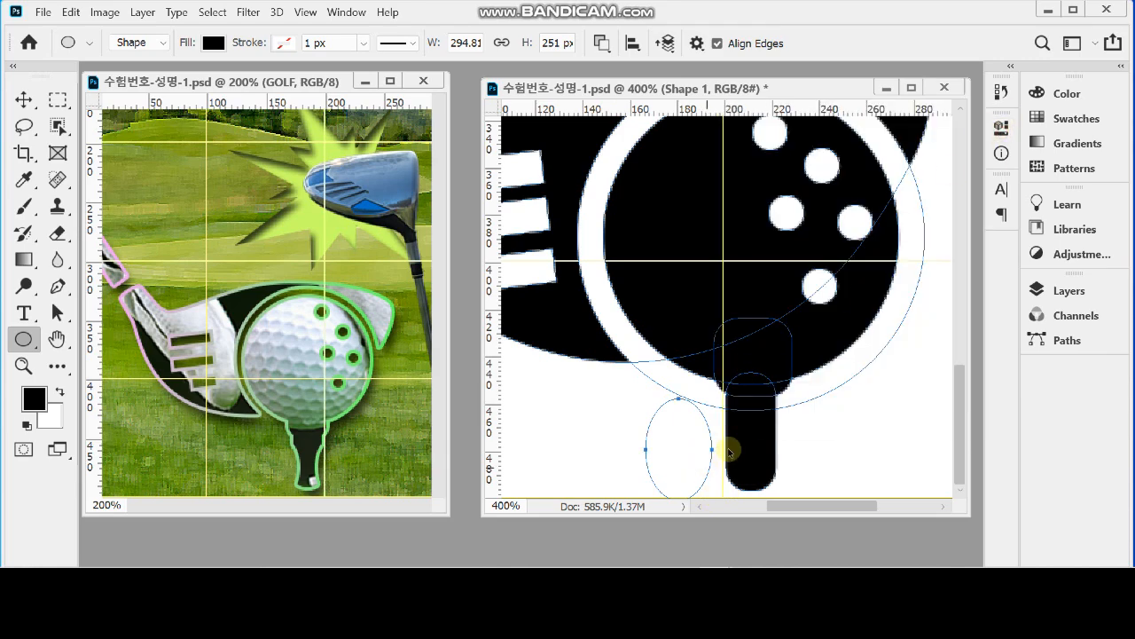
left_click_drag(708, 466, 730, 450)
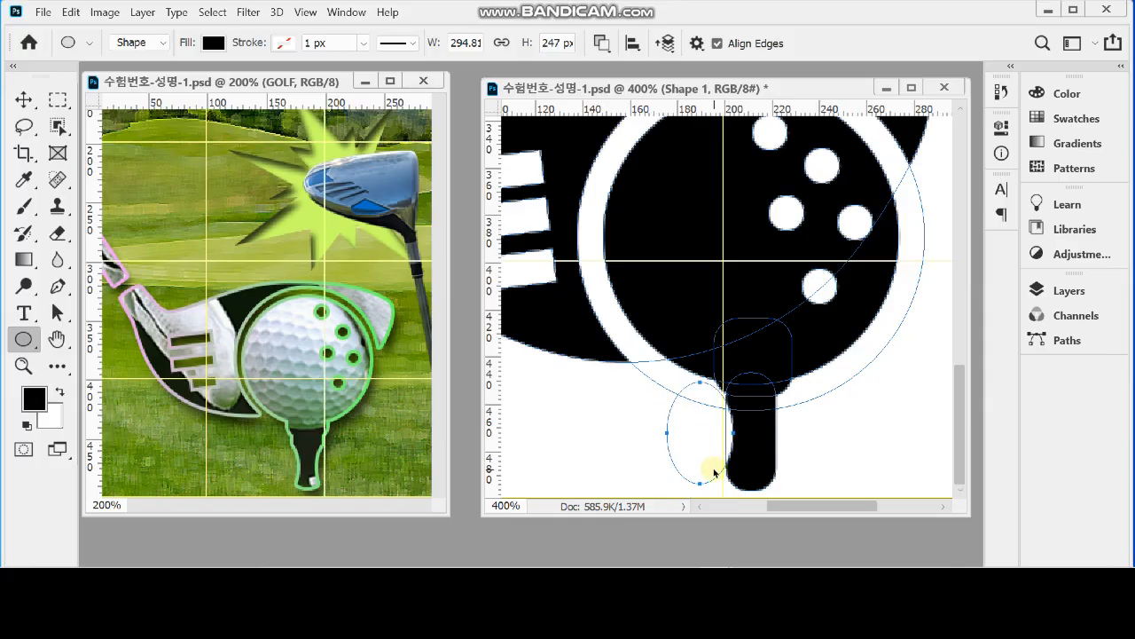
key("Down")
key("Down")
key("Down")
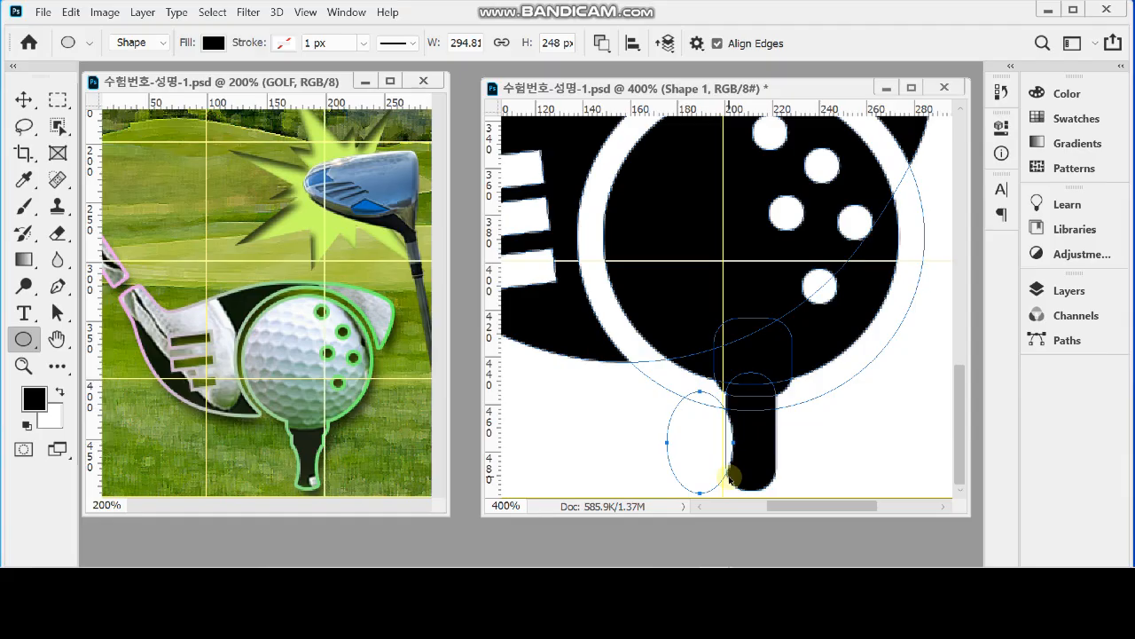
Step: Stretch the ellipse's height to 106.98% and reposition its center at X 191, Y 478 px
key("ctrl+t")
left_click_drag(698, 392, 695, 384)
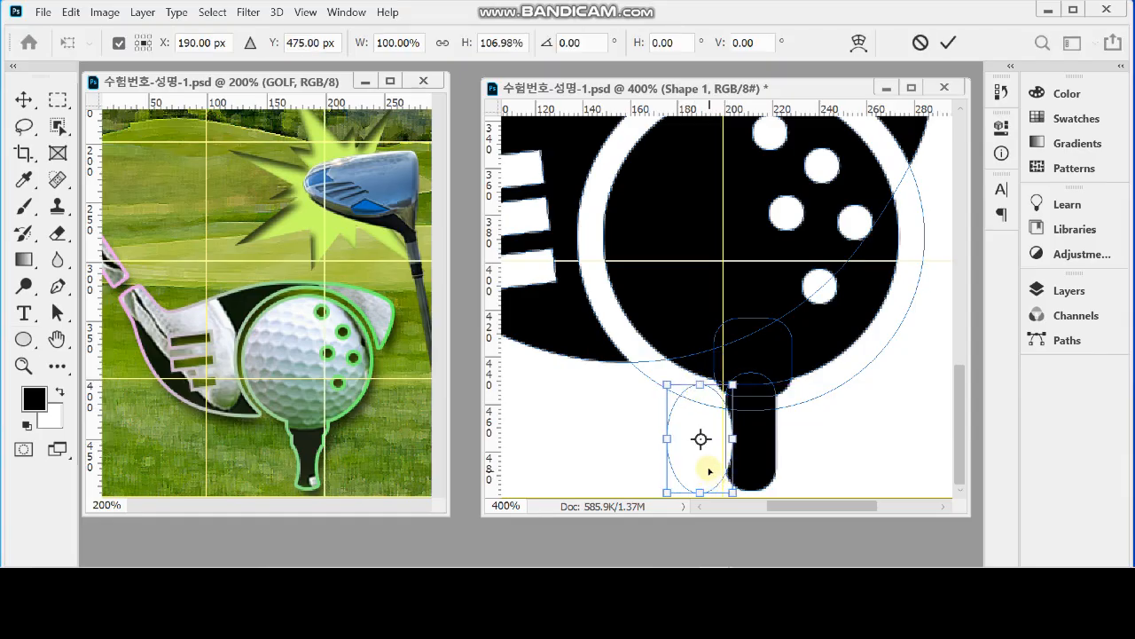
left_click_drag(709, 459, 711, 465)
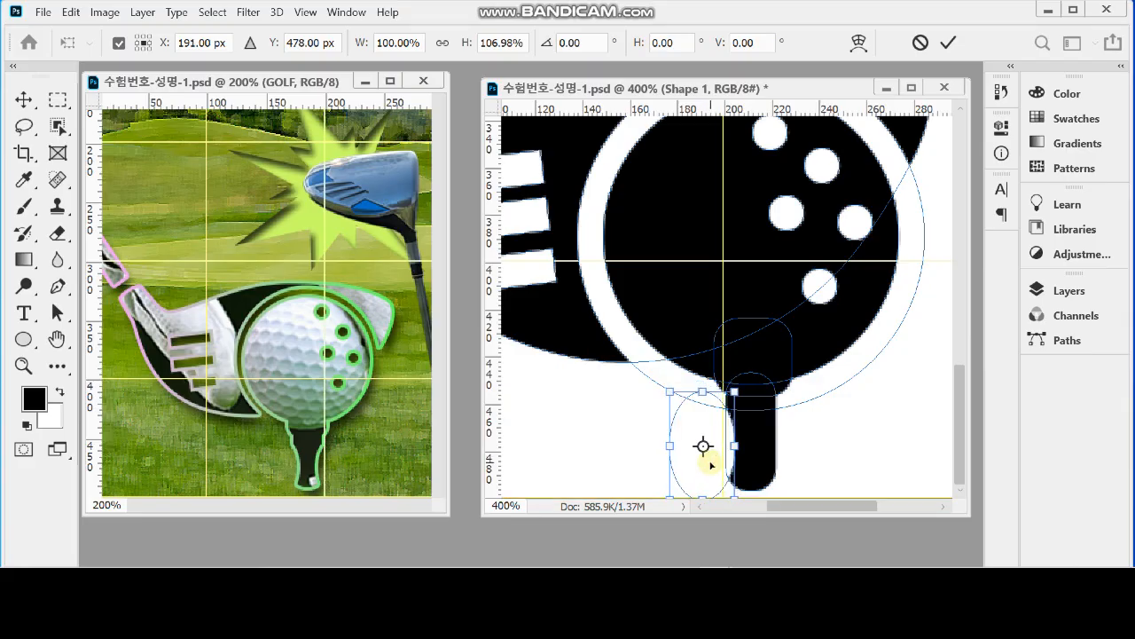
key("Return")
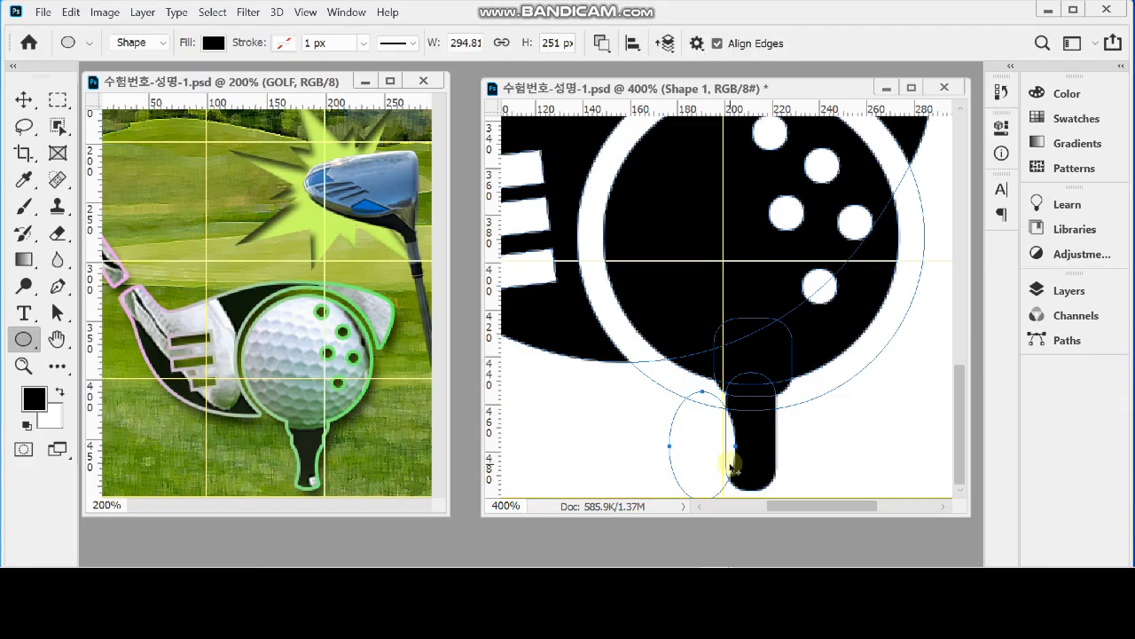
Step: Duplicate the subtracting ellipse over the stem's right edge and nudge the copy slightly left to taper the tee symmetrically
left_click_drag(734, 470, 831, 465)
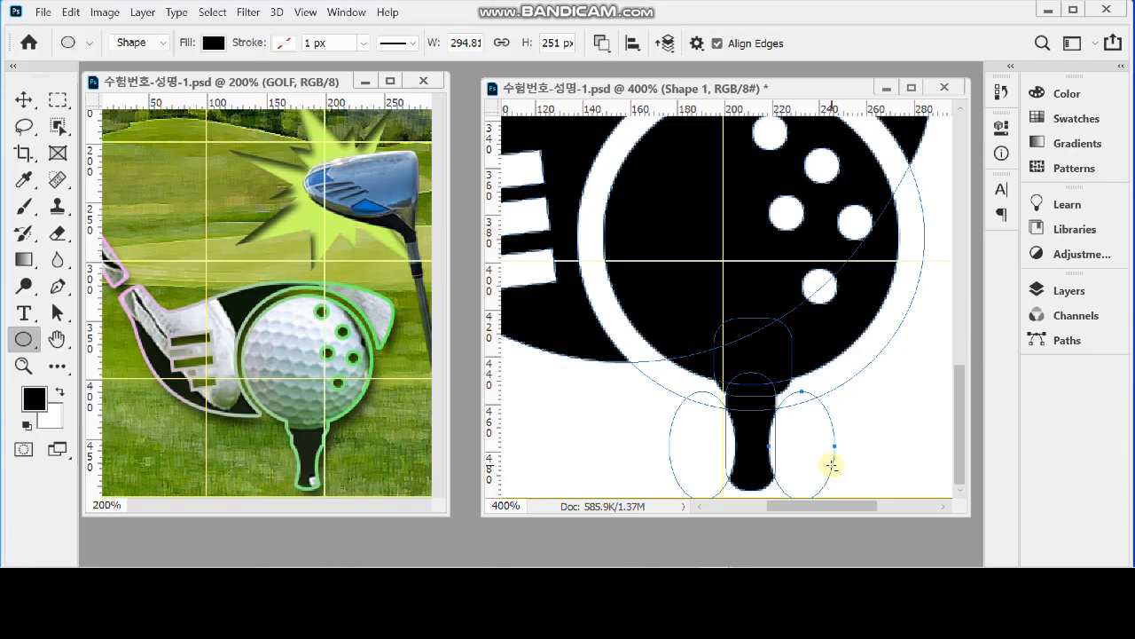
key("Left")
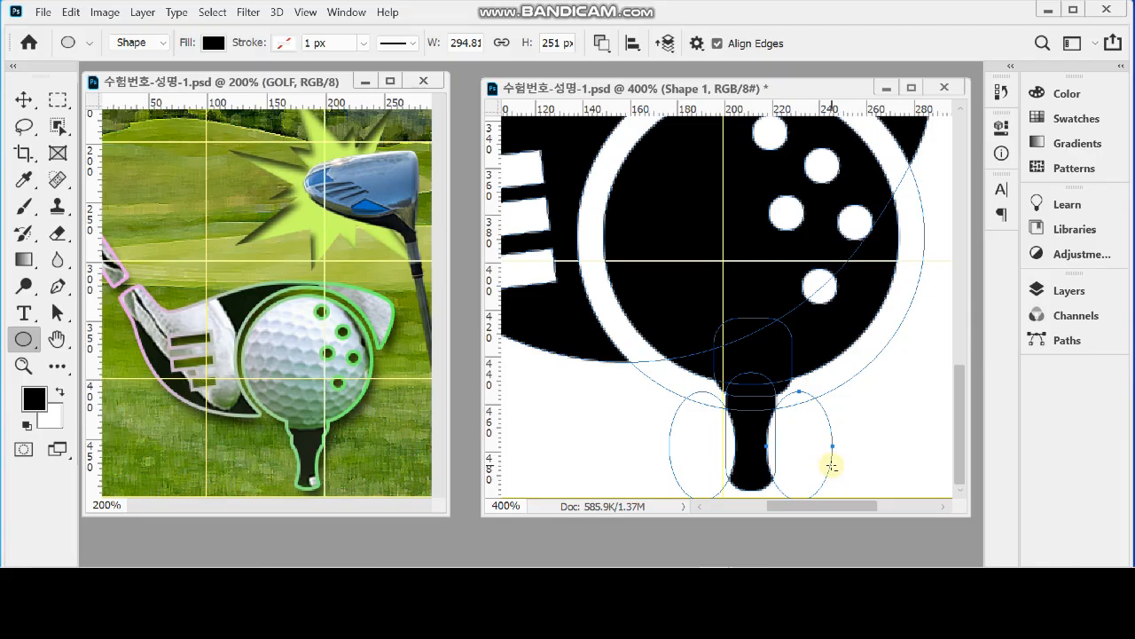
key("ctrl+minus")
key("ctrl+minus")
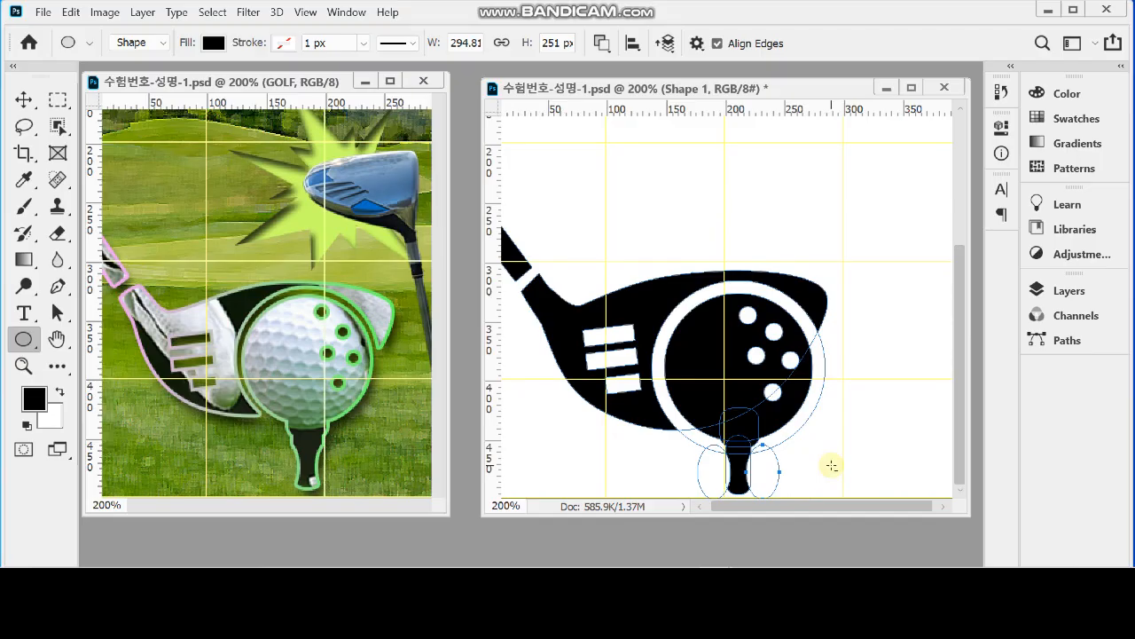
Step: Merge all shape components of the Shape 1 layer into a single path
left_click(1047, 290)
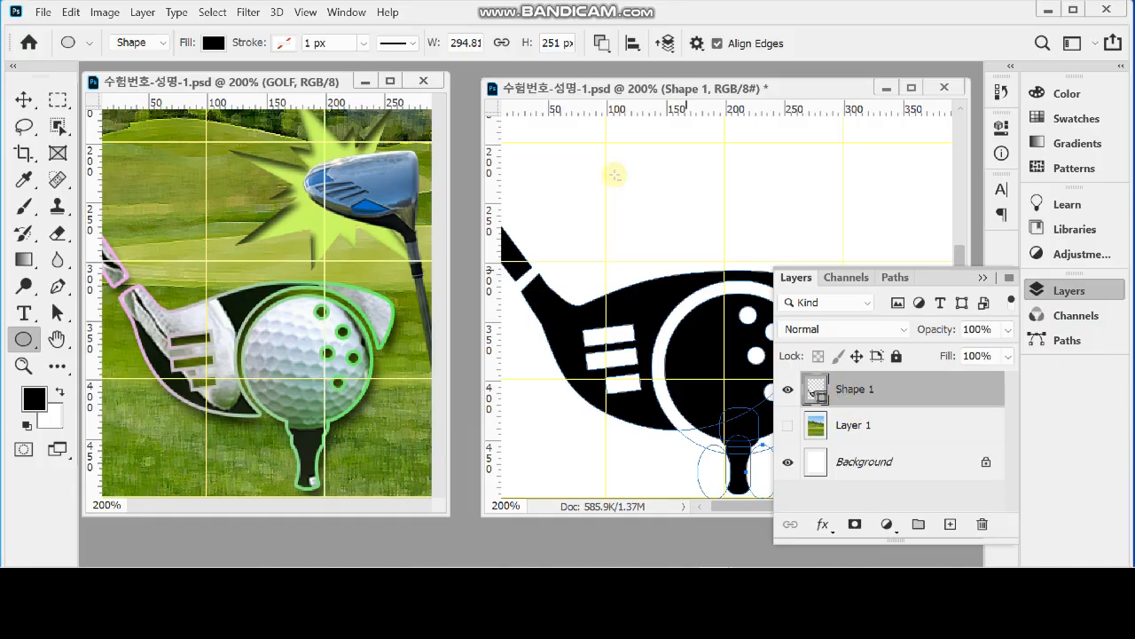
left_click(598, 43)
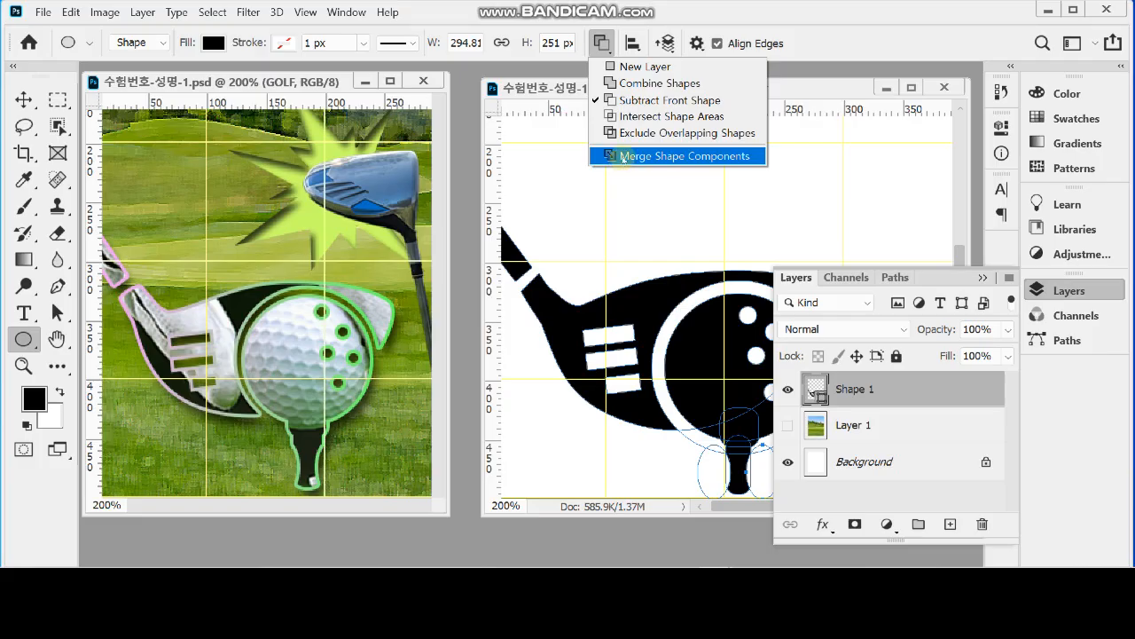
left_click(623, 157)
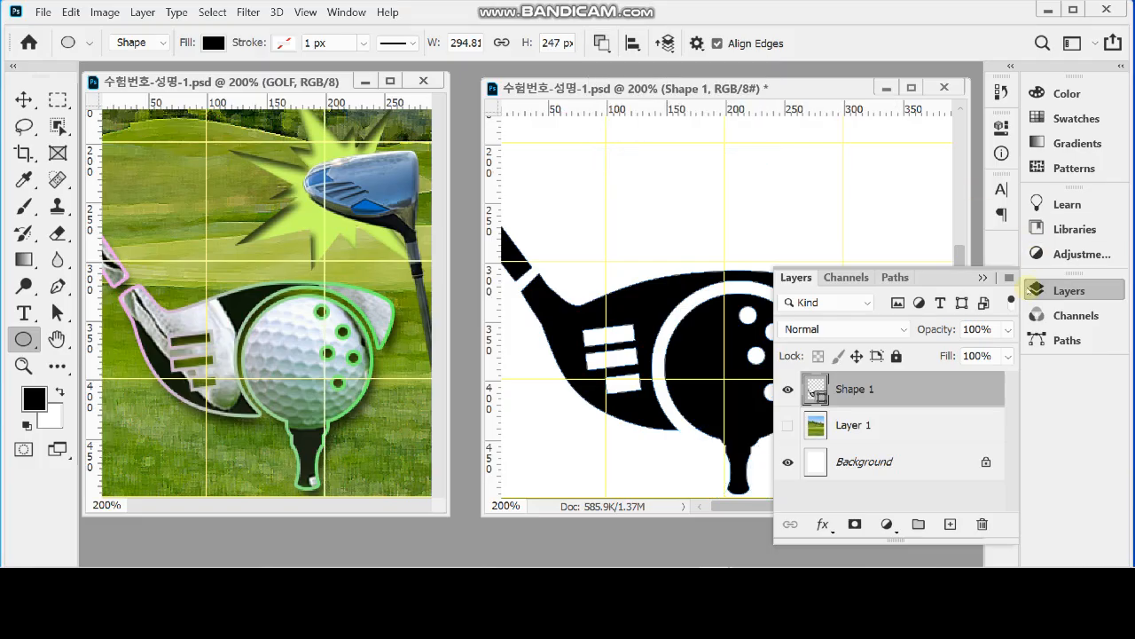
left_click(1052, 288)
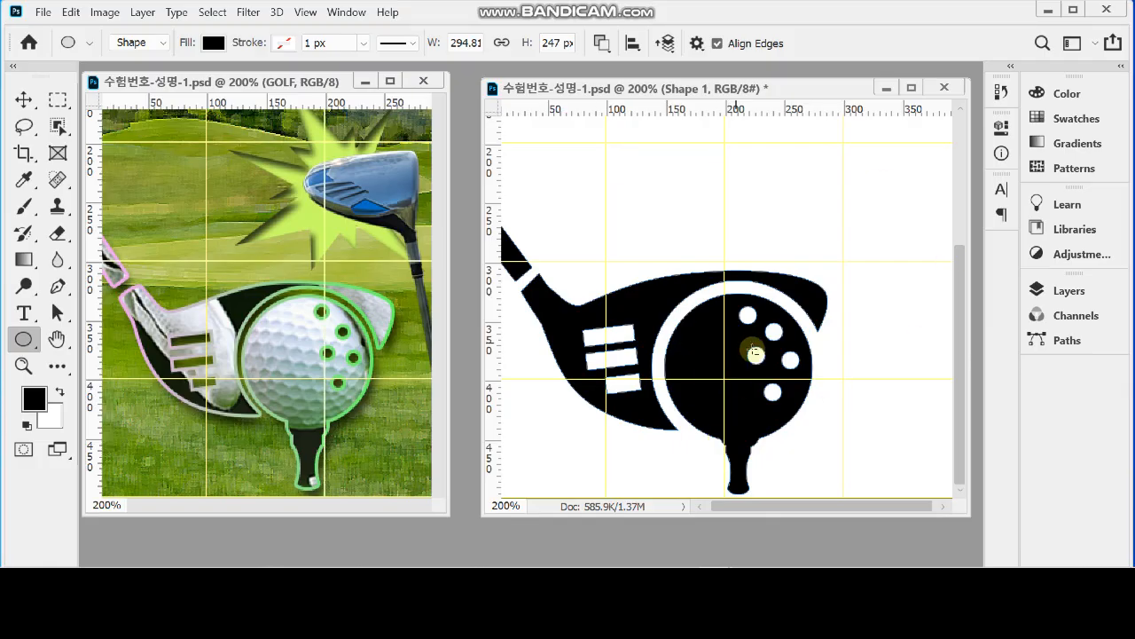
Step: Rename the Shape 1 layer as 패스
left_click(1045, 291)
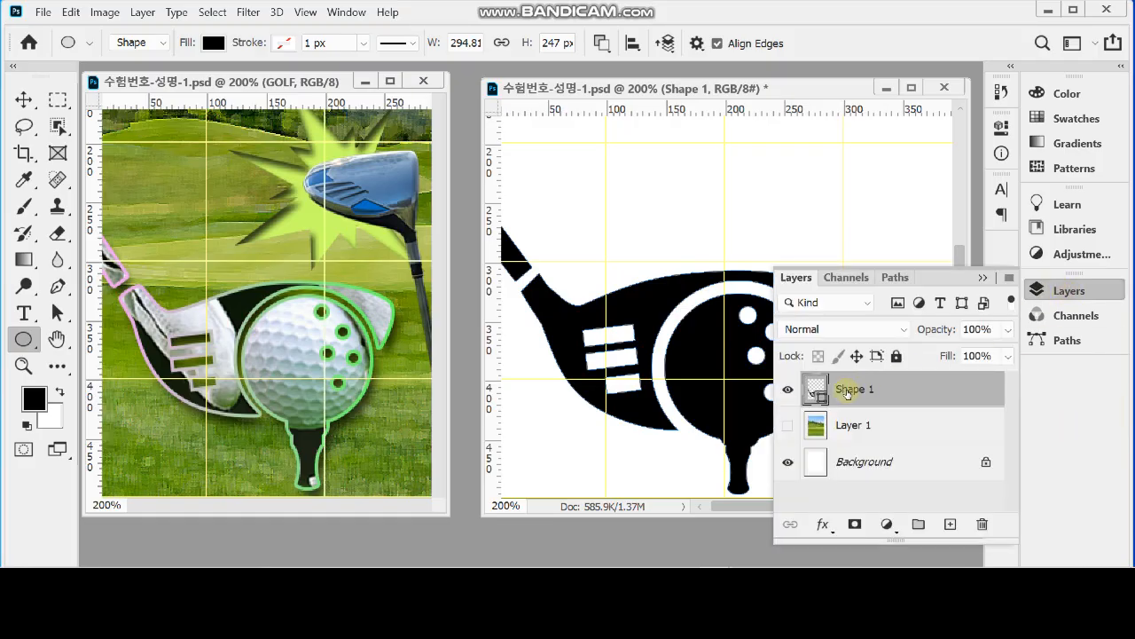
double_click(852, 390)
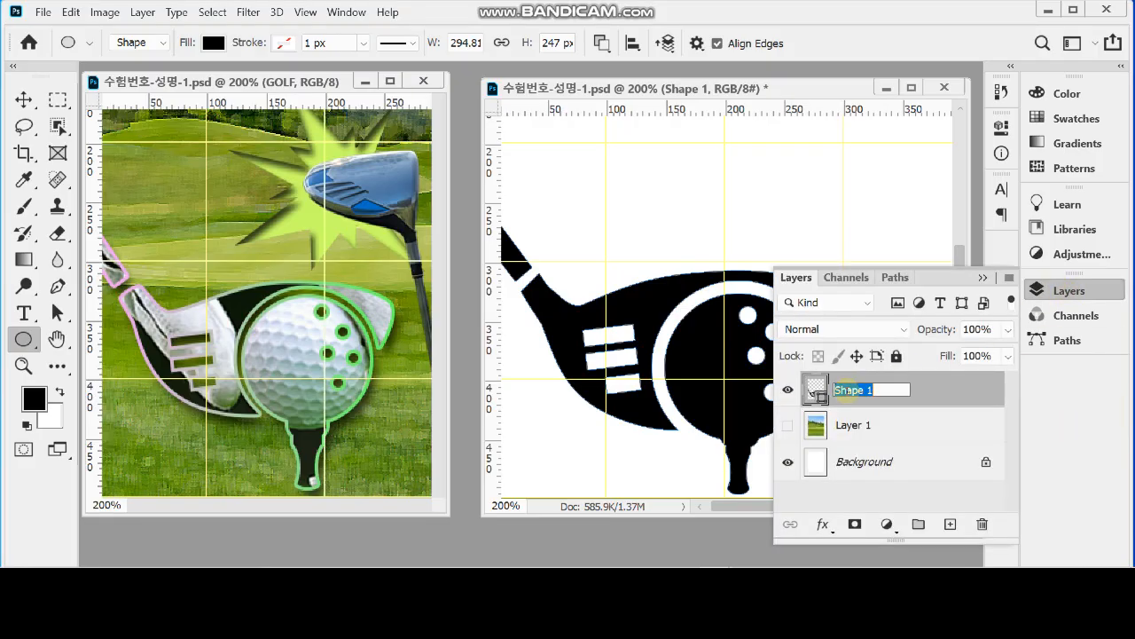
type("ㅍ")
type("스")
left_click(1060, 289)
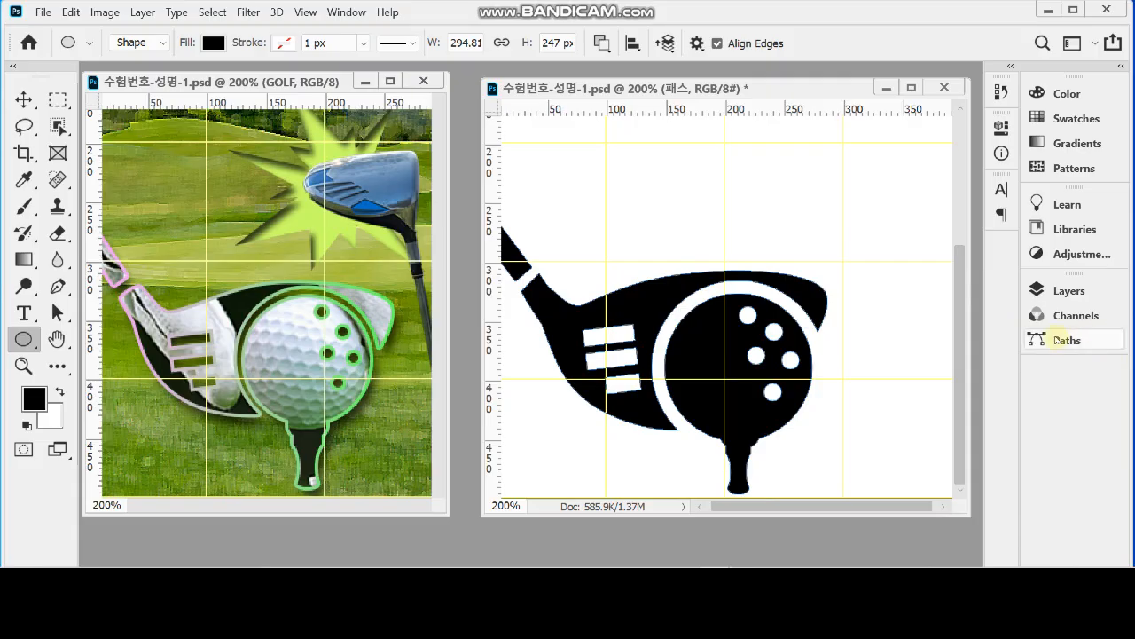
Step: Save the 패스 layer's shape path as a permanent path named 골프채와 골프공
left_click(1062, 340)
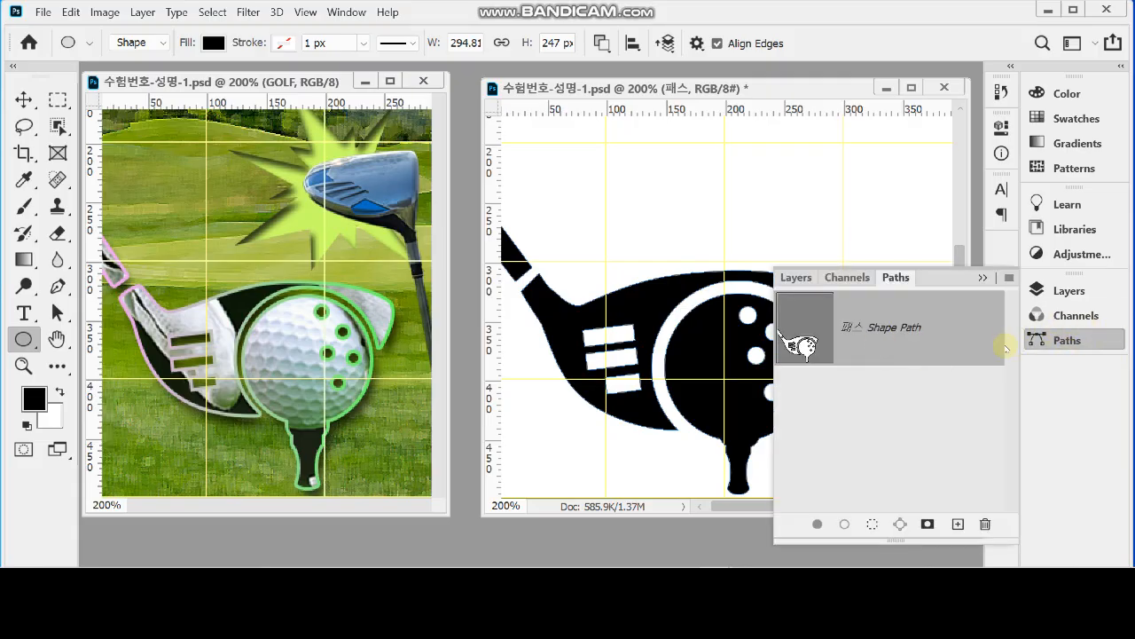
double_click(849, 335)
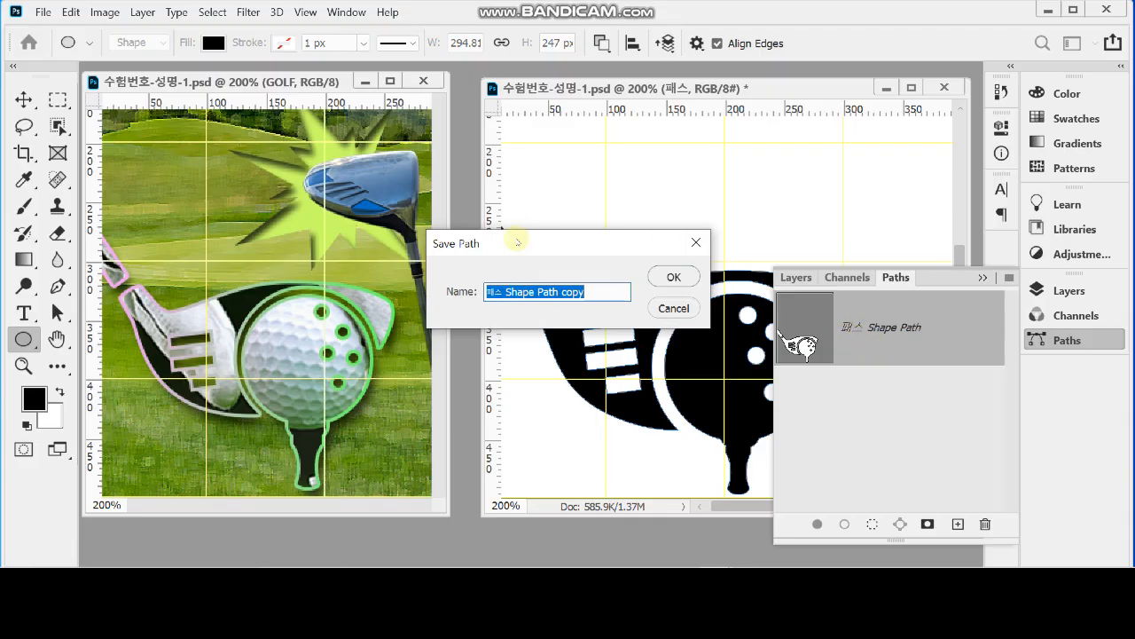
key("BackSpace")
type("크프채의 골프")
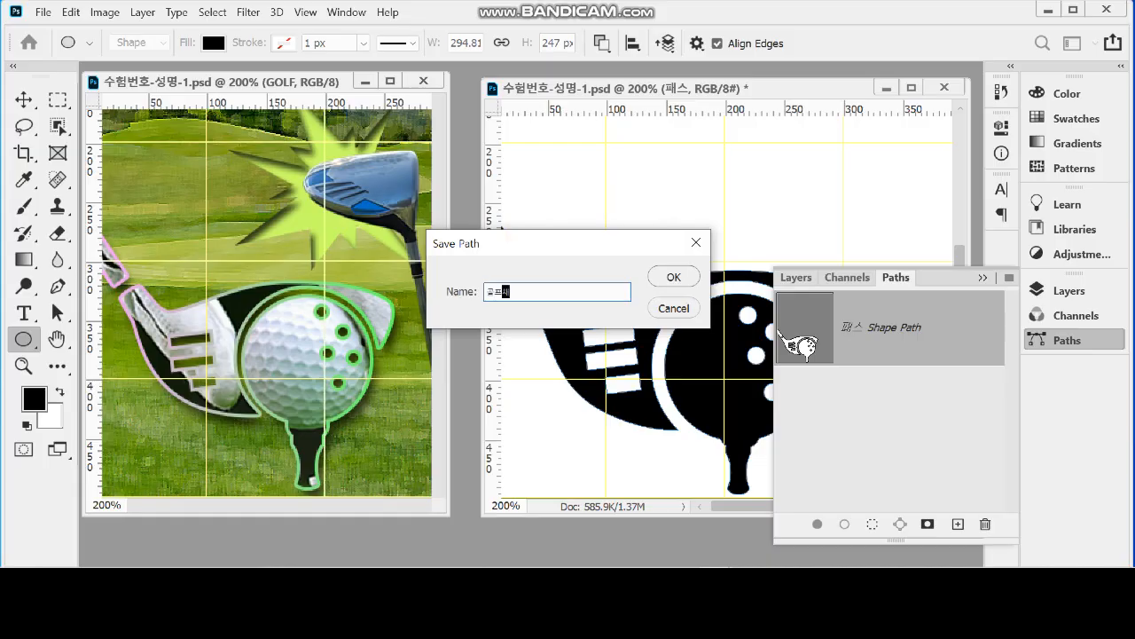
type("공")
key("Return")
key("Return")
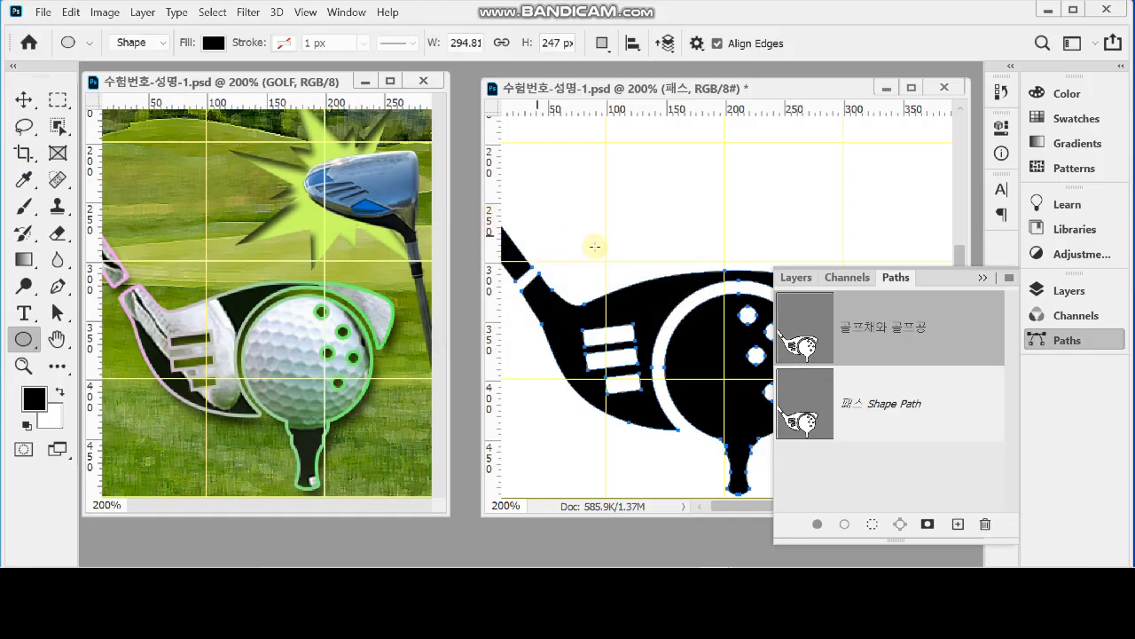
Step: Rasterize the 패스 shape layer into a pixel layer
left_click(1060, 290)
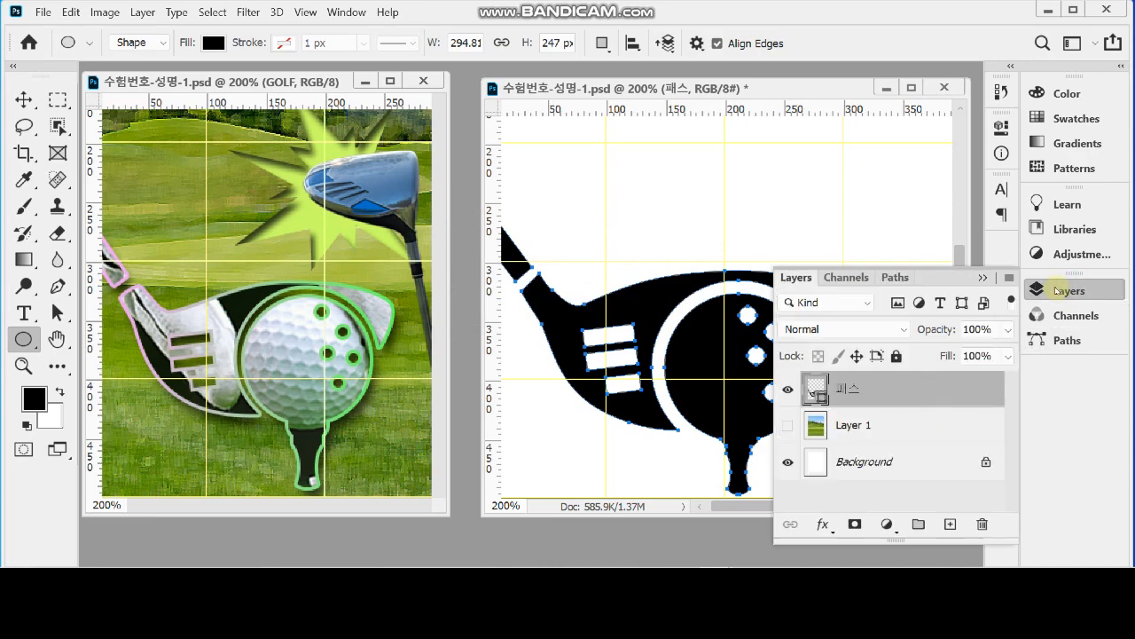
right_click(852, 391)
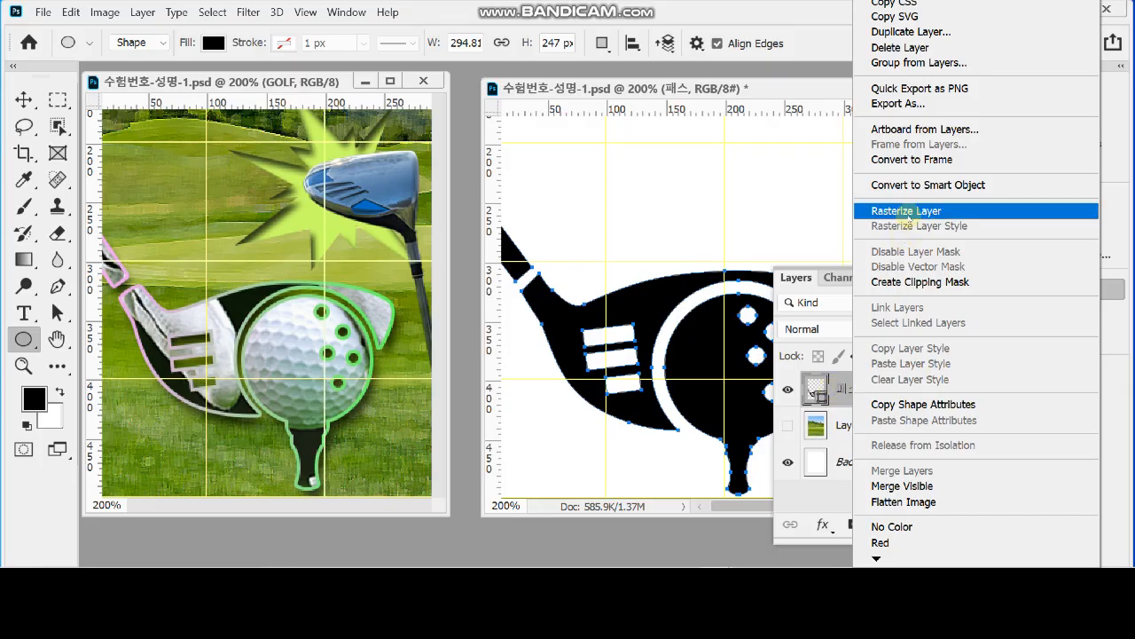
left_click(908, 212)
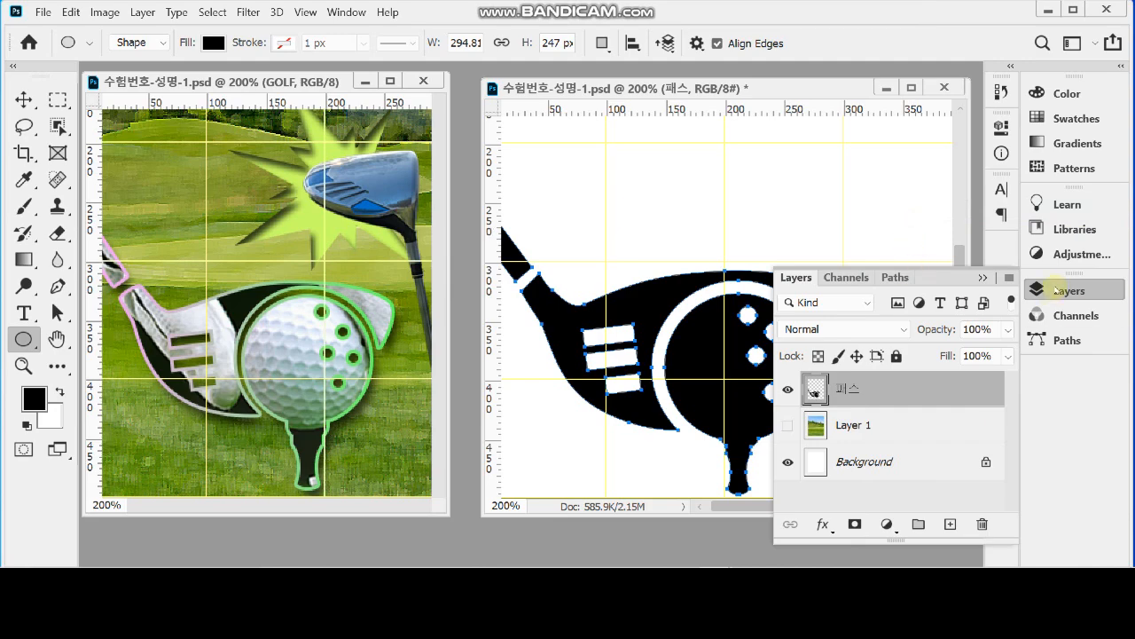
Step: Bring up the available layer styles for the rasterized 패스 layer
left_click(1056, 290)
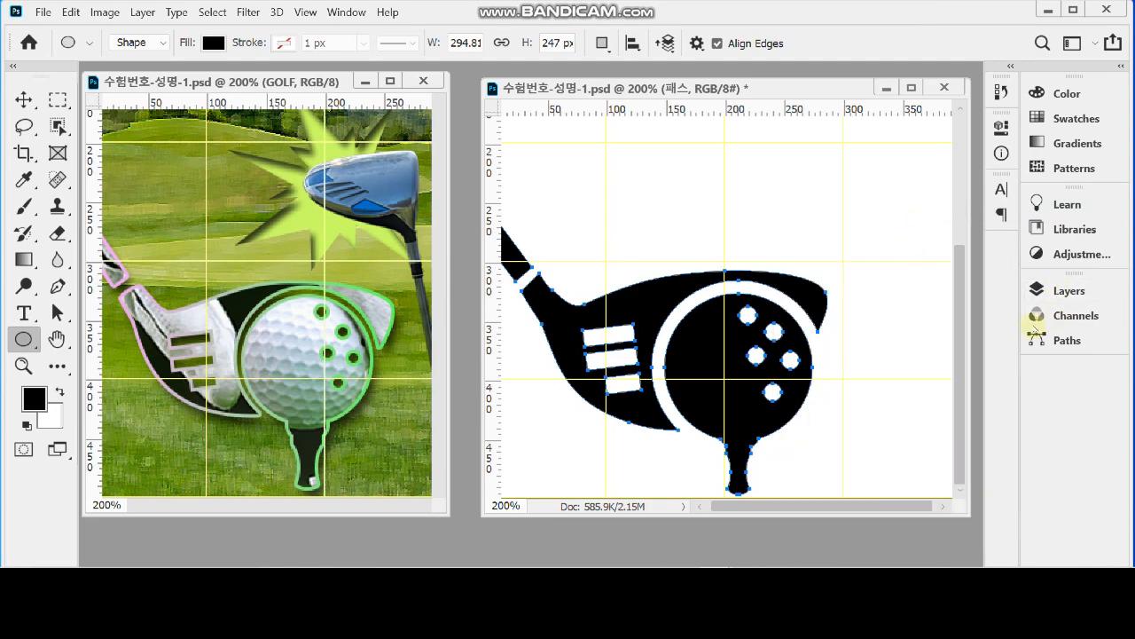
left_click(1042, 292)
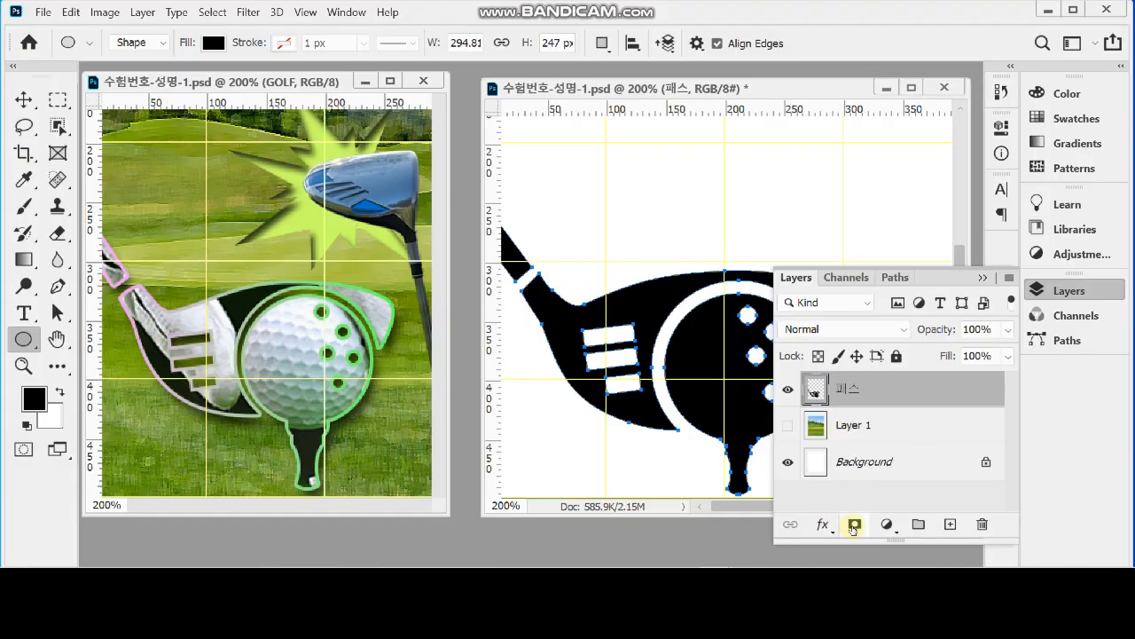
left_click(824, 525)
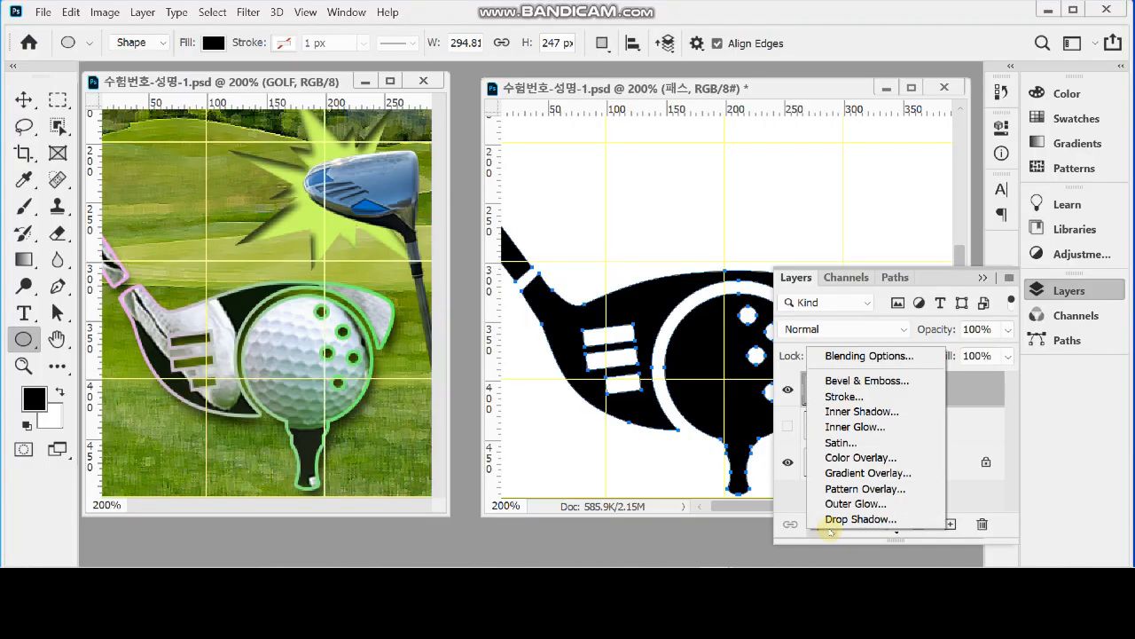
Step: Add a 3 px stroke to the golf club shape layer, switch its fill type to Gradient and open the gradient for editing
left_click(850, 396)
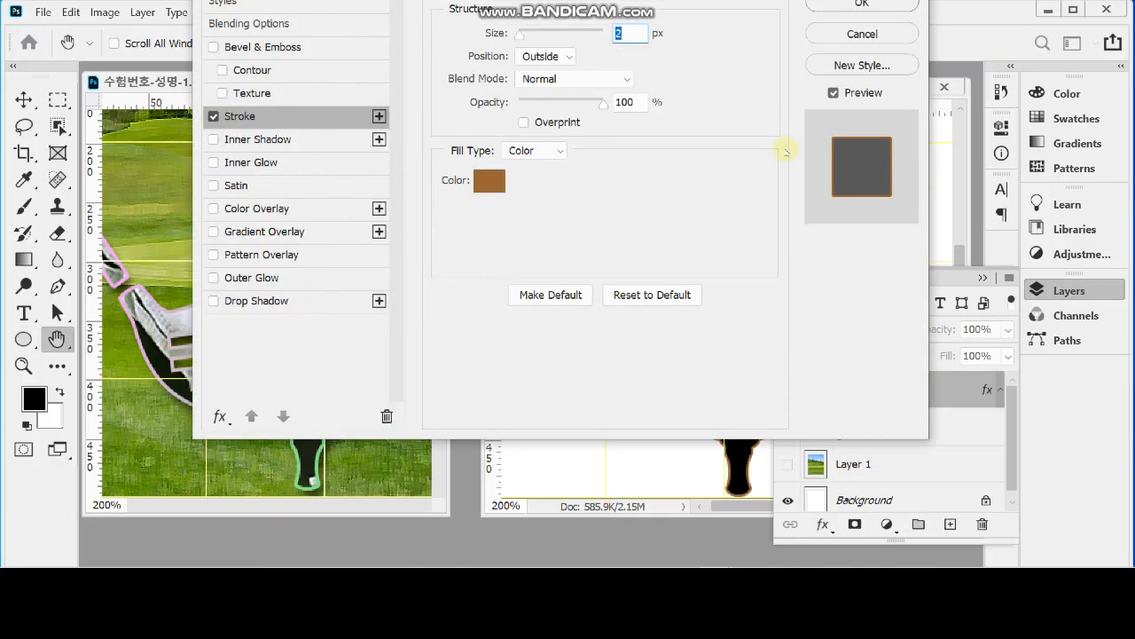
type("3")
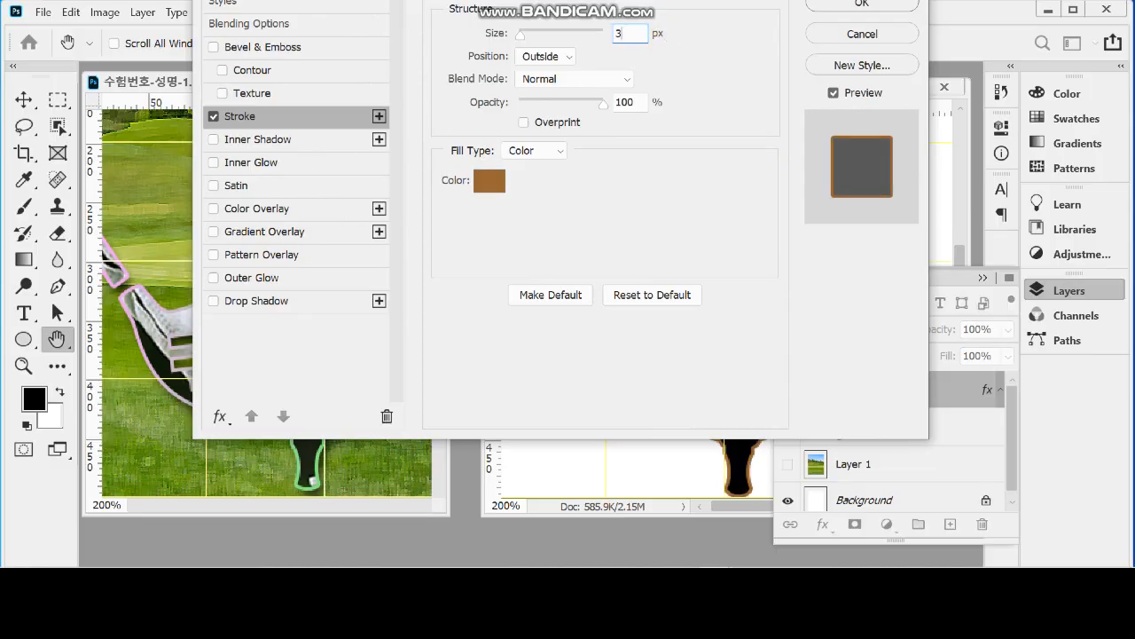
left_click_drag(654, 1, 858, 39)
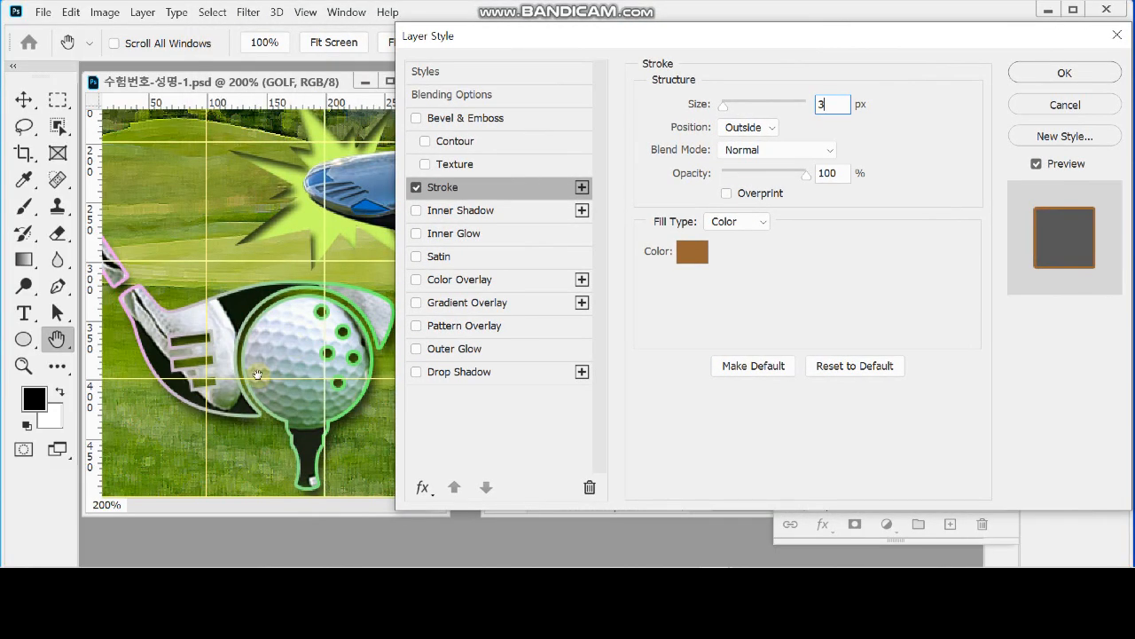
left_click(692, 252)
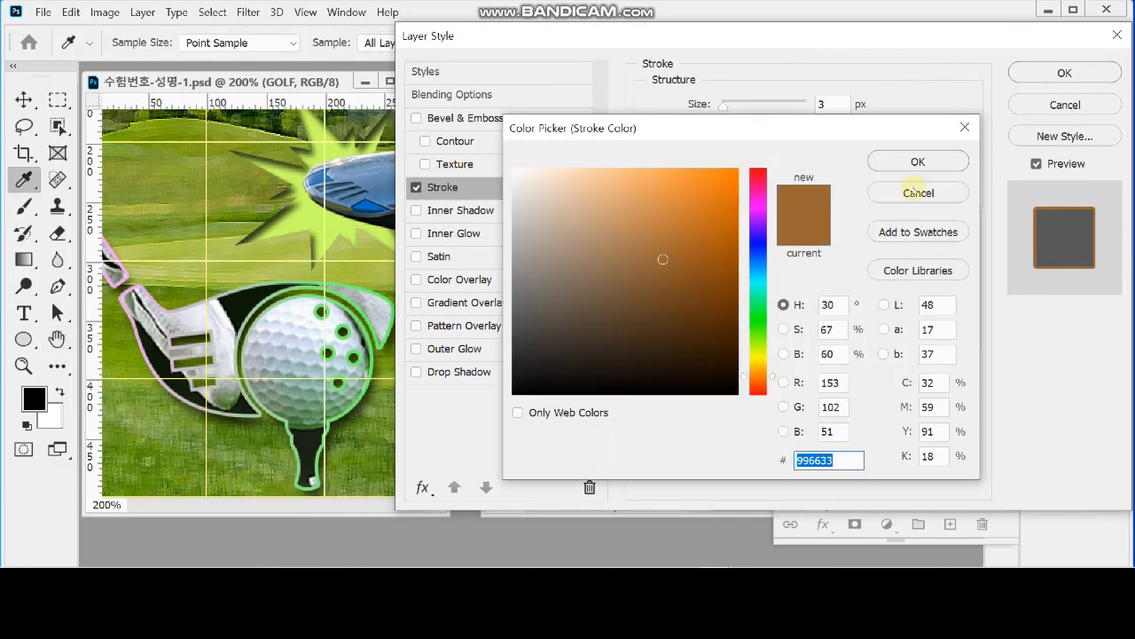
left_click(917, 162)
left_click(745, 221)
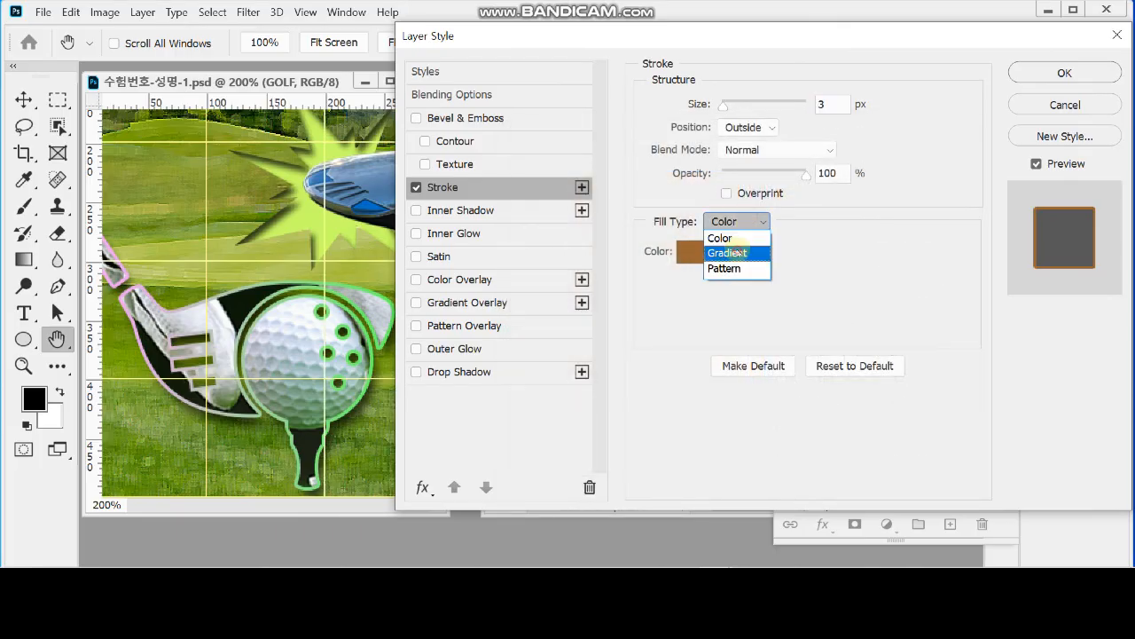
left_click(737, 251)
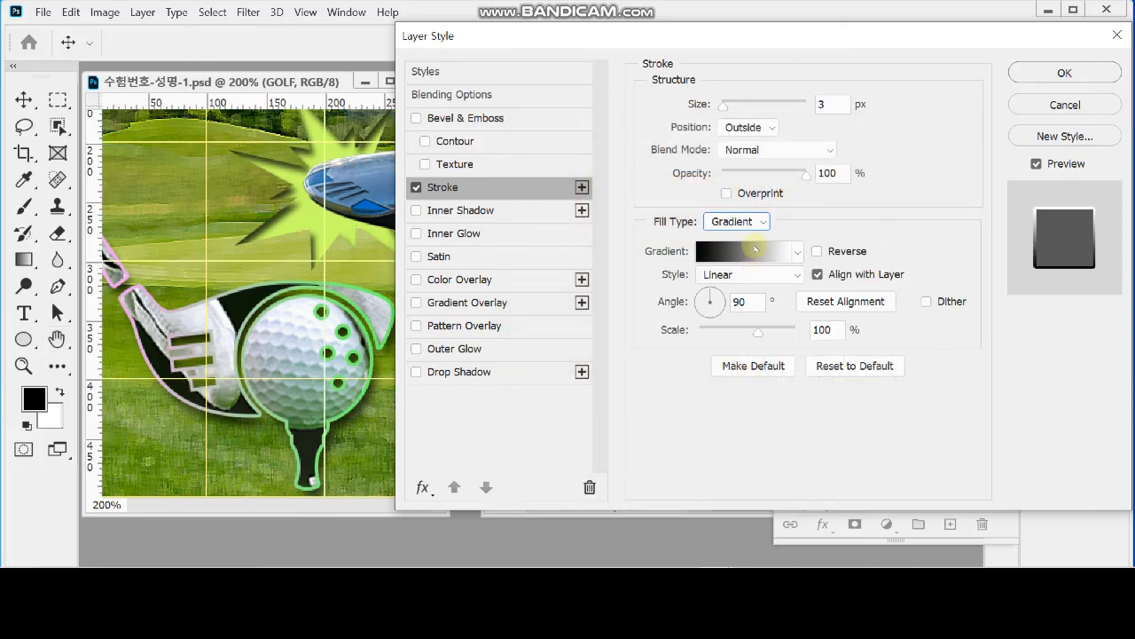
left_click(753, 253)
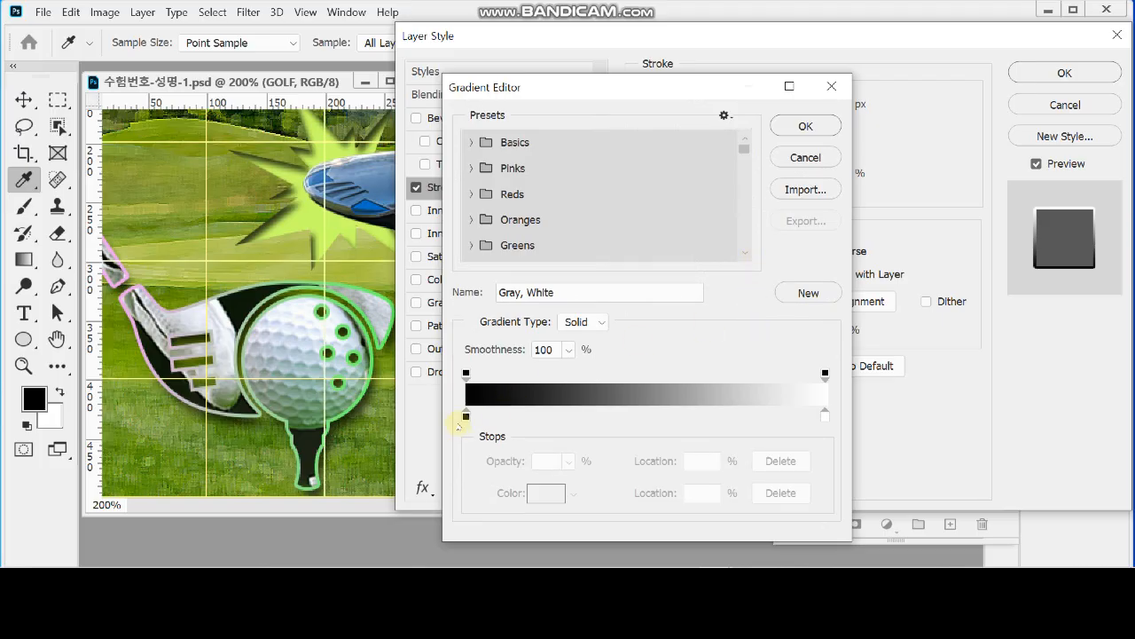
Step: Set the starting color stop of the stroke gradient to 000066
left_click(466, 415)
double_click(466, 415)
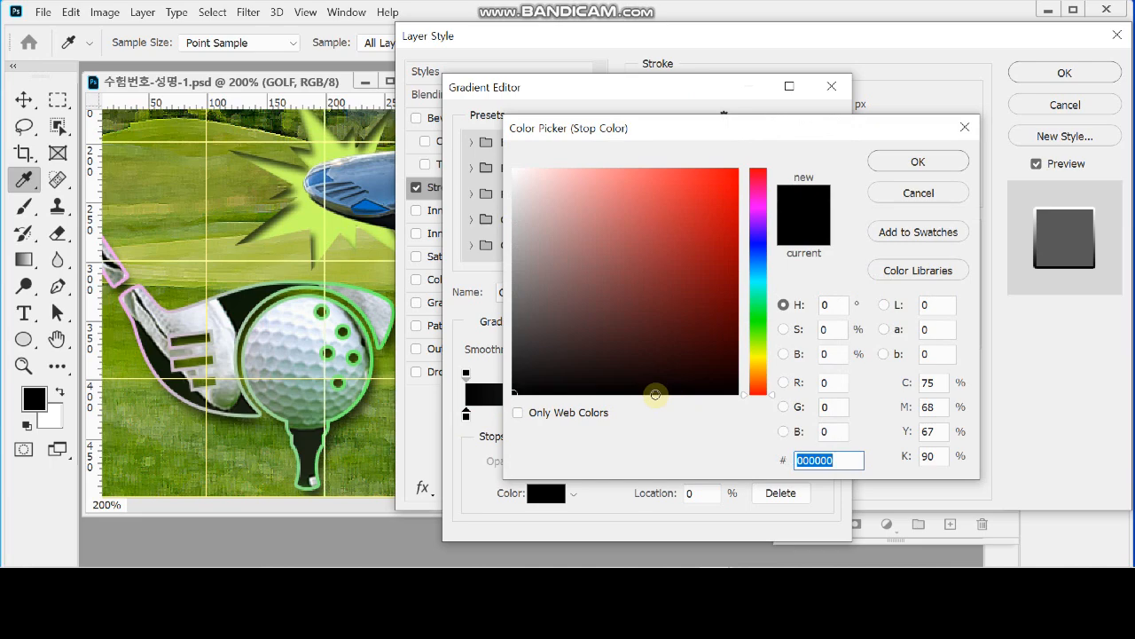
type("6")
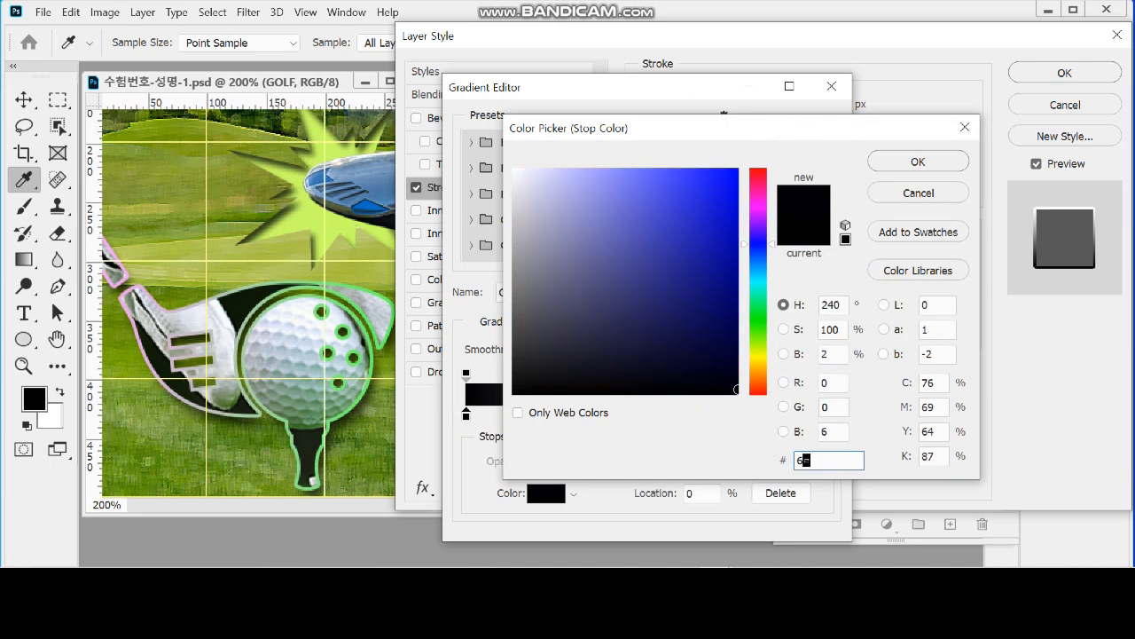
type("6")
key("Return")
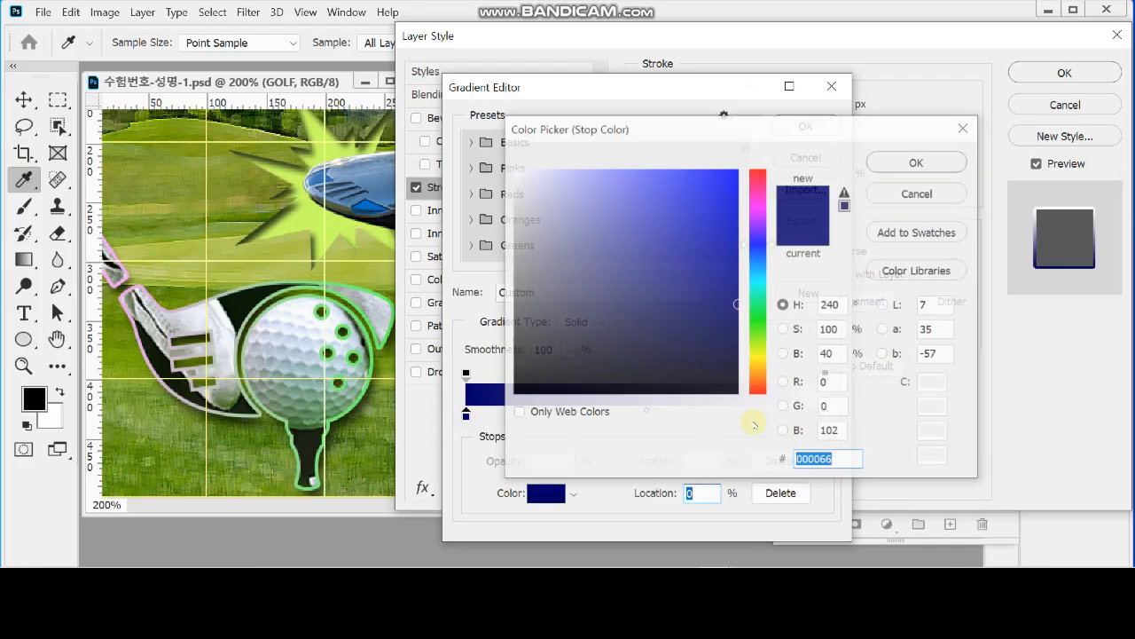
Step: Change the starting color stop of the stroke gradient to light green 6f6
double_click(467, 414)
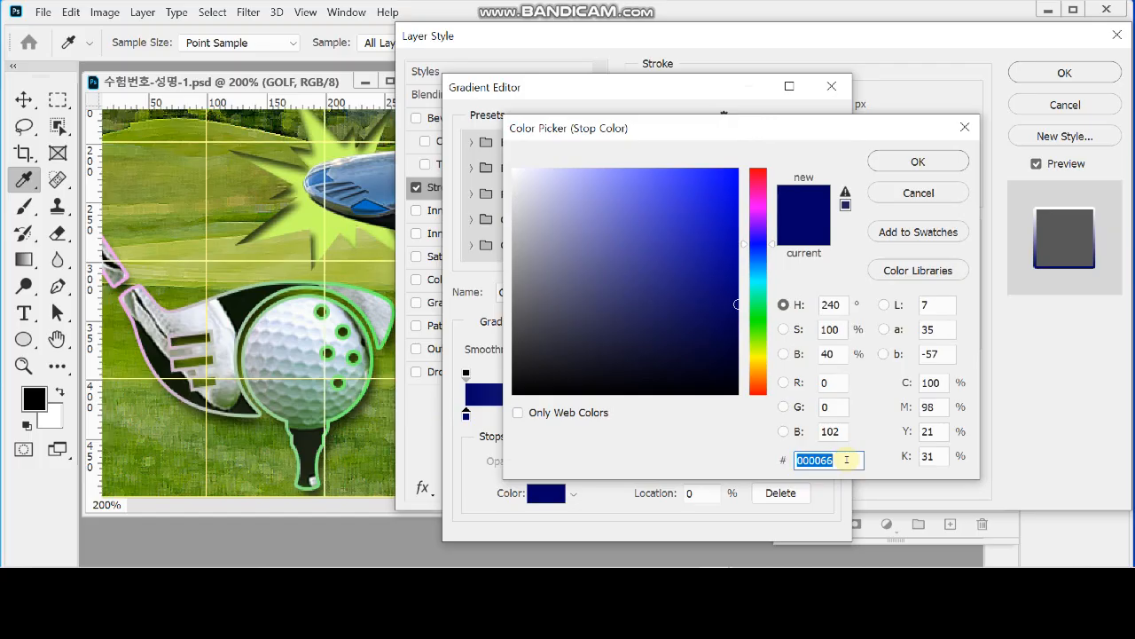
type("66")
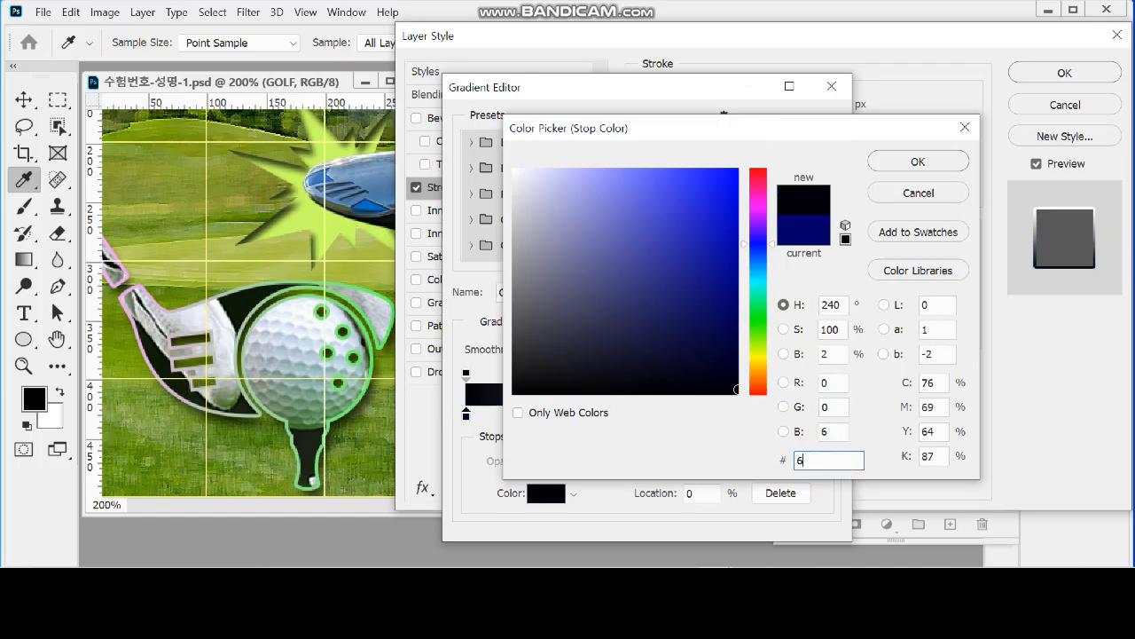
left_click(801, 460)
type("f")
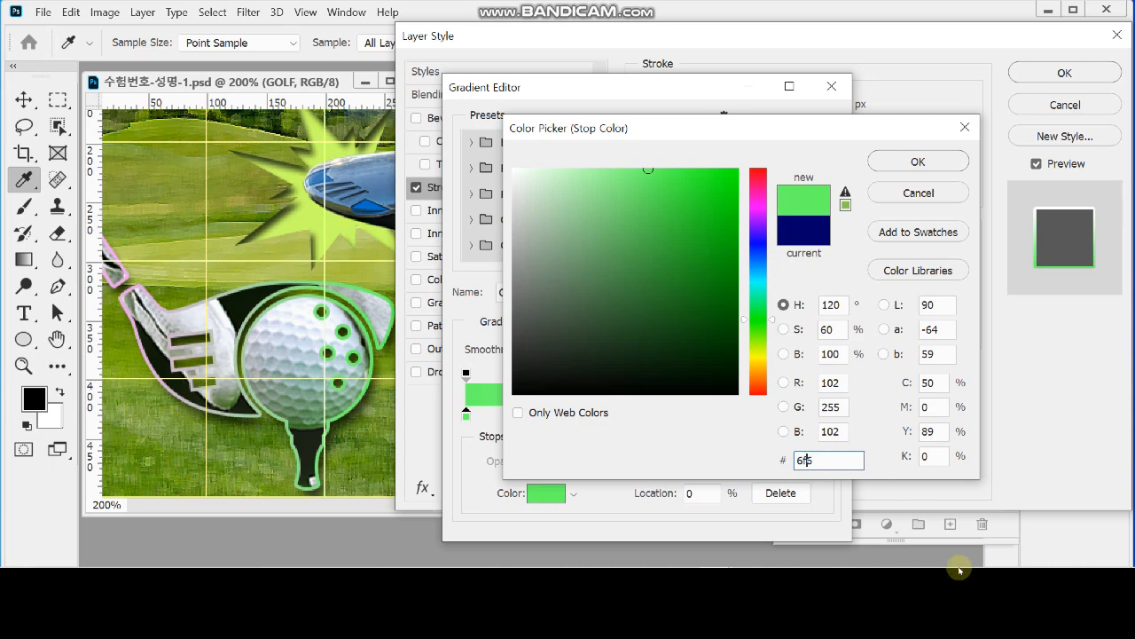
left_click(942, 164)
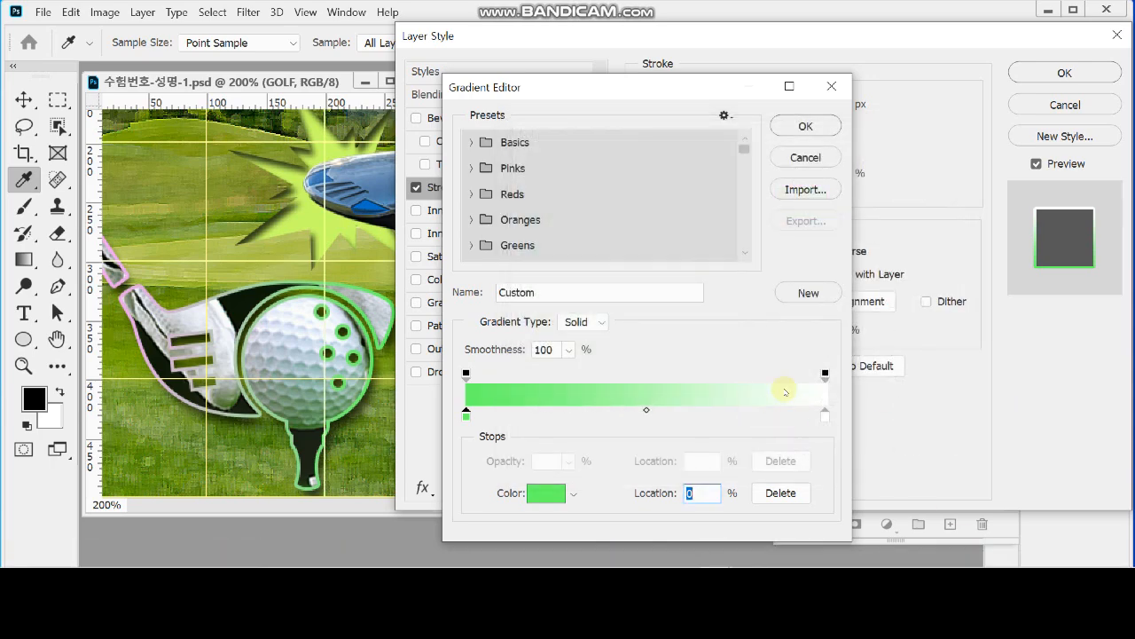
Step: Set the ending color stop of the stroke gradient to pink f9f and accept the gradient
left_click(829, 417)
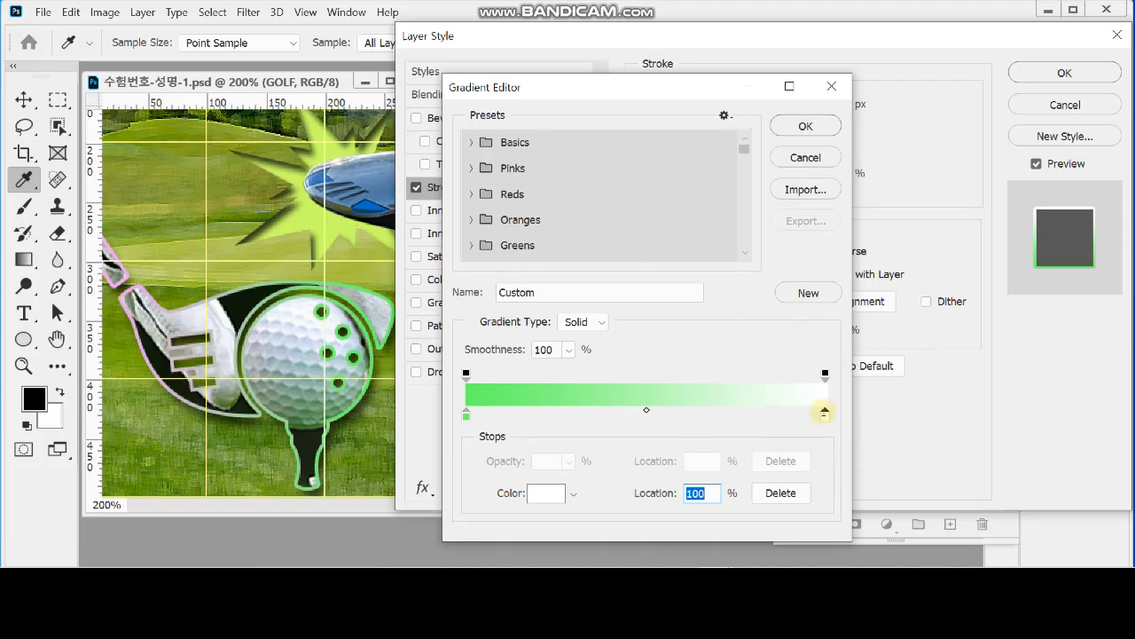
double_click(825, 411)
type("f9f")
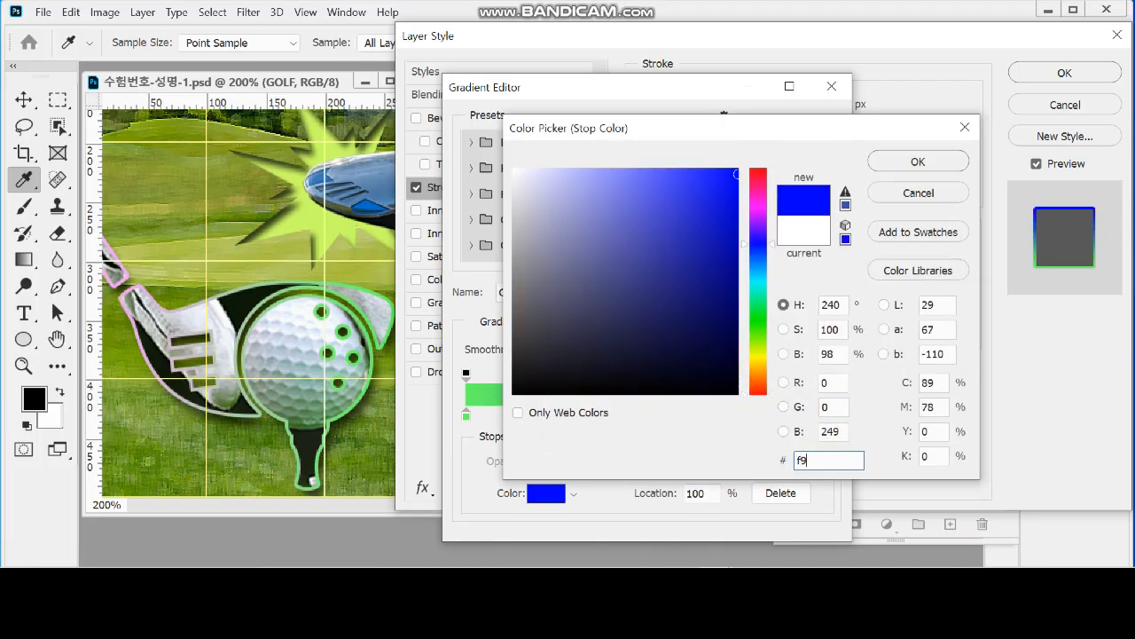
left_click(918, 160)
left_click(804, 128)
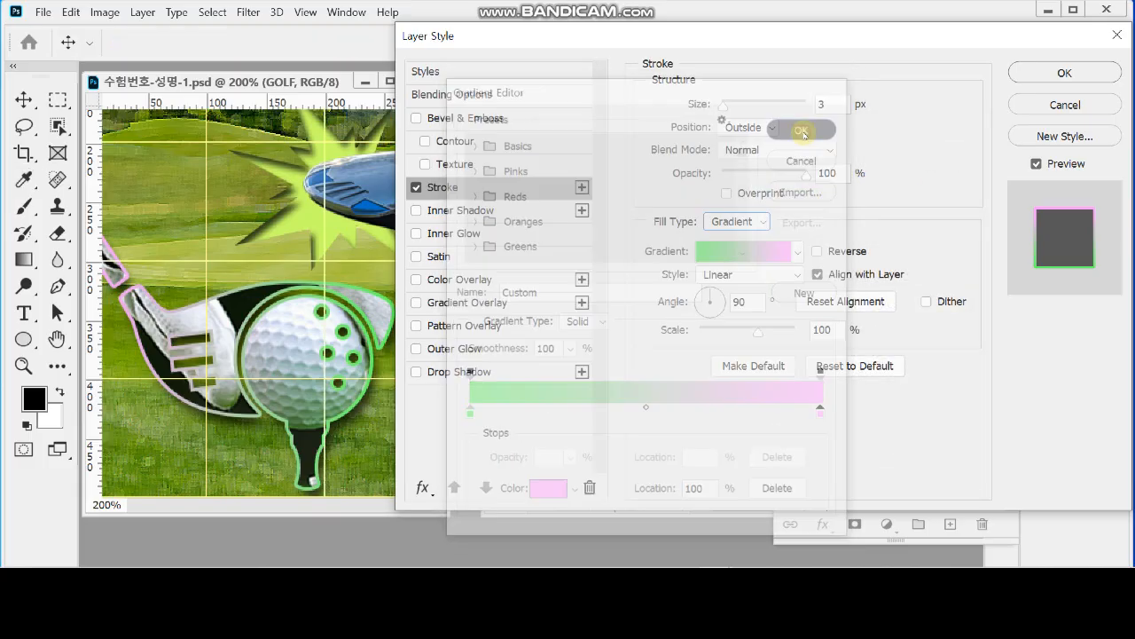
Step: Set the angle of the stroke gradient to 180°
double_click(739, 302)
type("180")
double_click(742, 302)
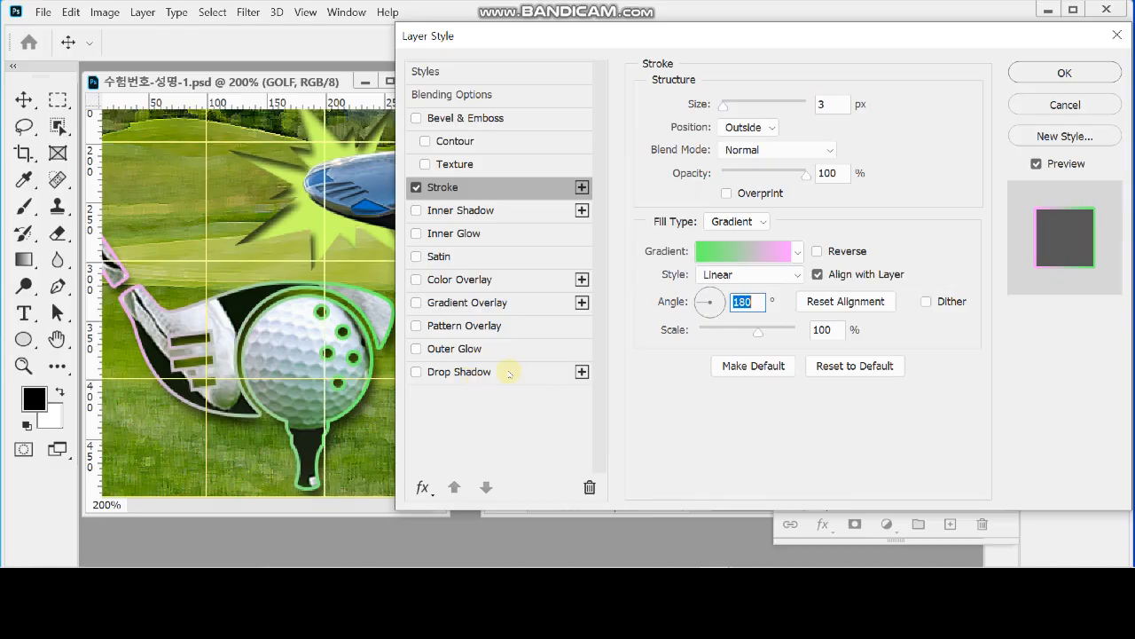
Step: Add a drop shadow with a 120° angle, 10 px distance and 10 px size to the shape layer, and save the document
left_click(476, 374)
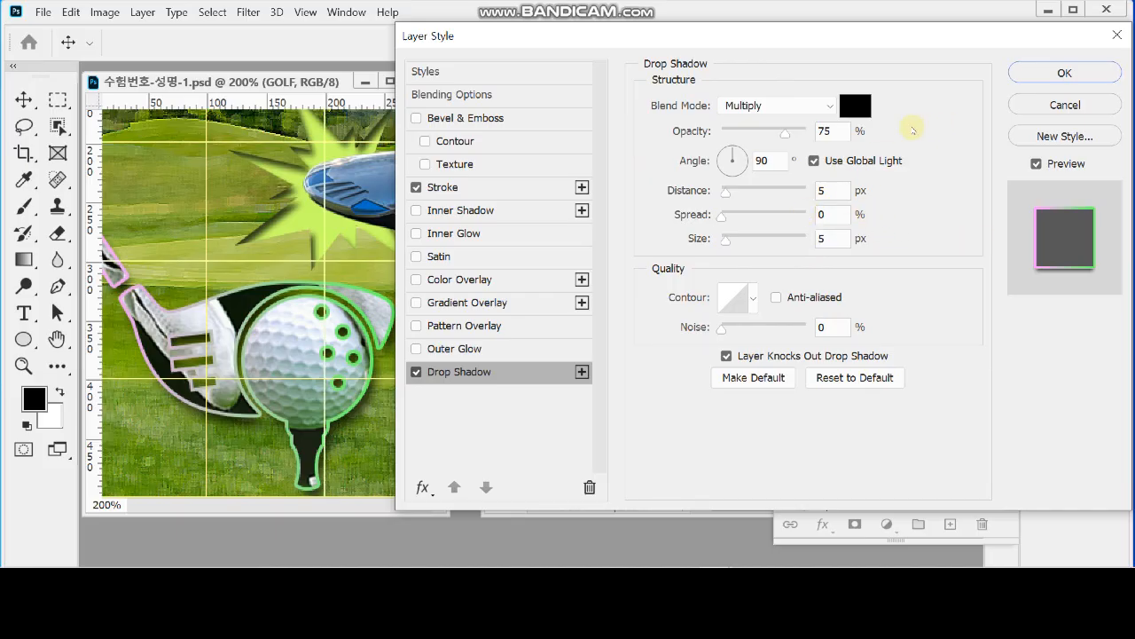
double_click(765, 160)
type("120")
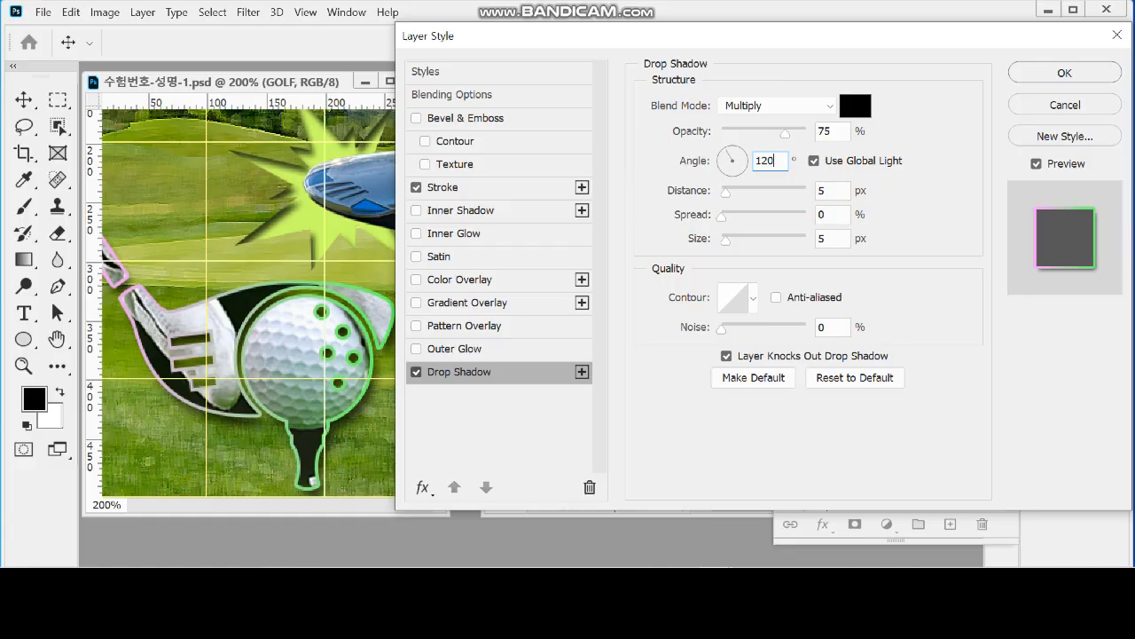
left_click(695, 159)
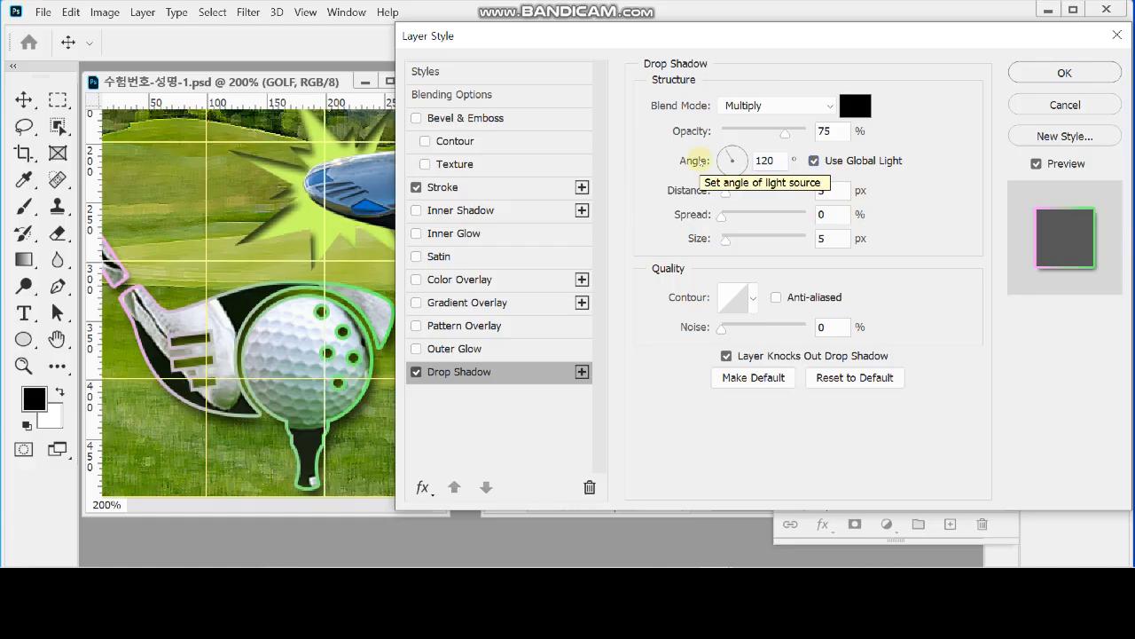
key("Tab")
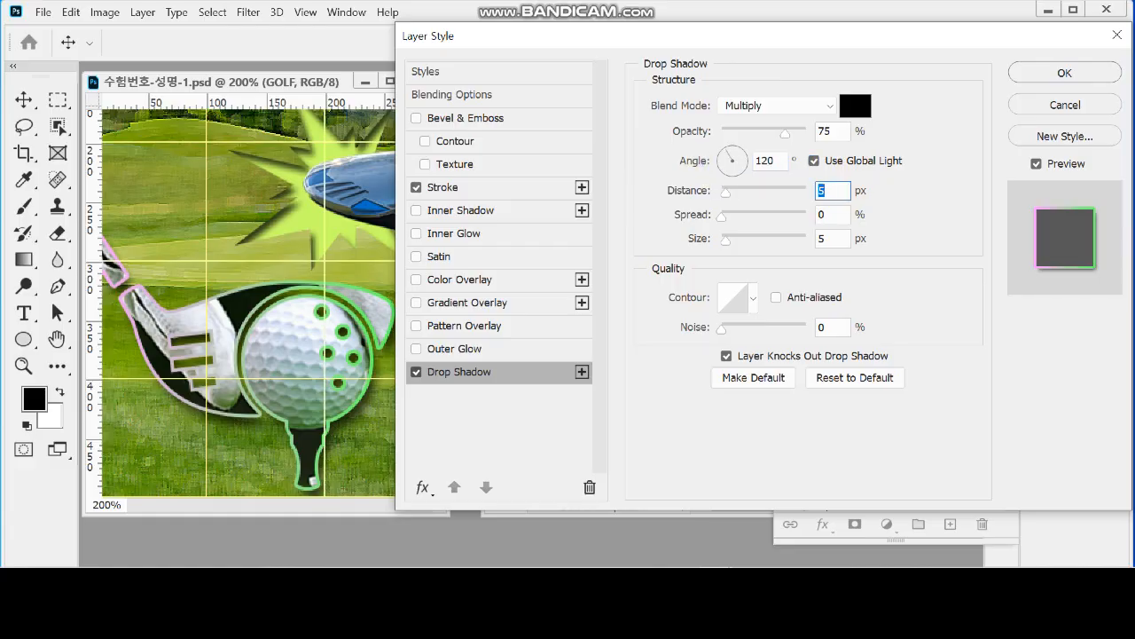
type("10")
key("Tab")
key("Tab")
type("10")
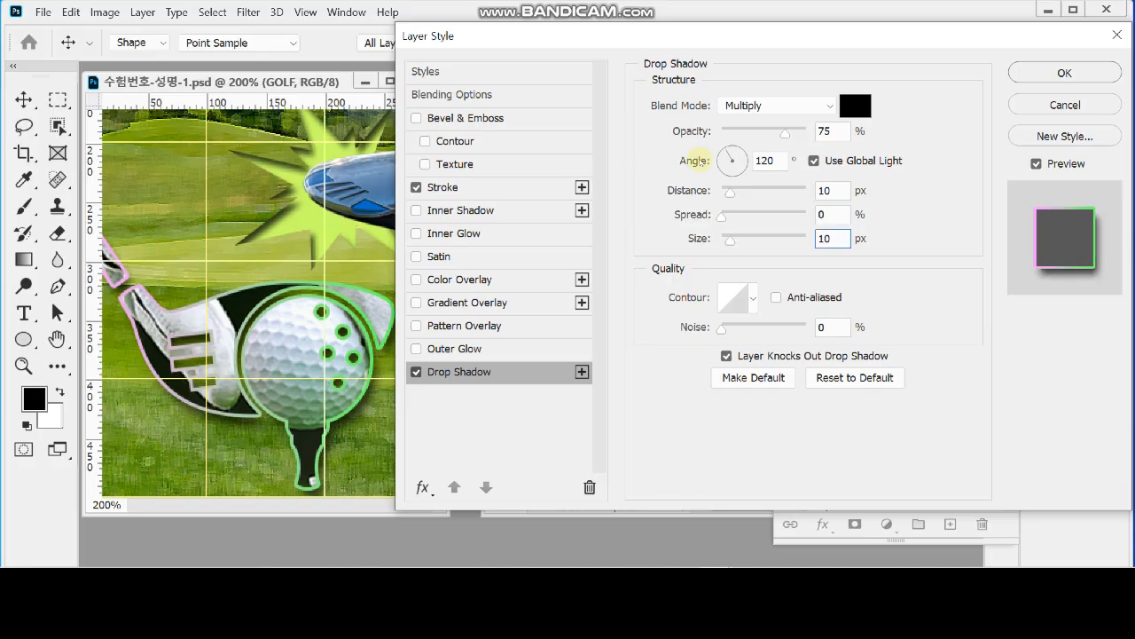
key("Return")
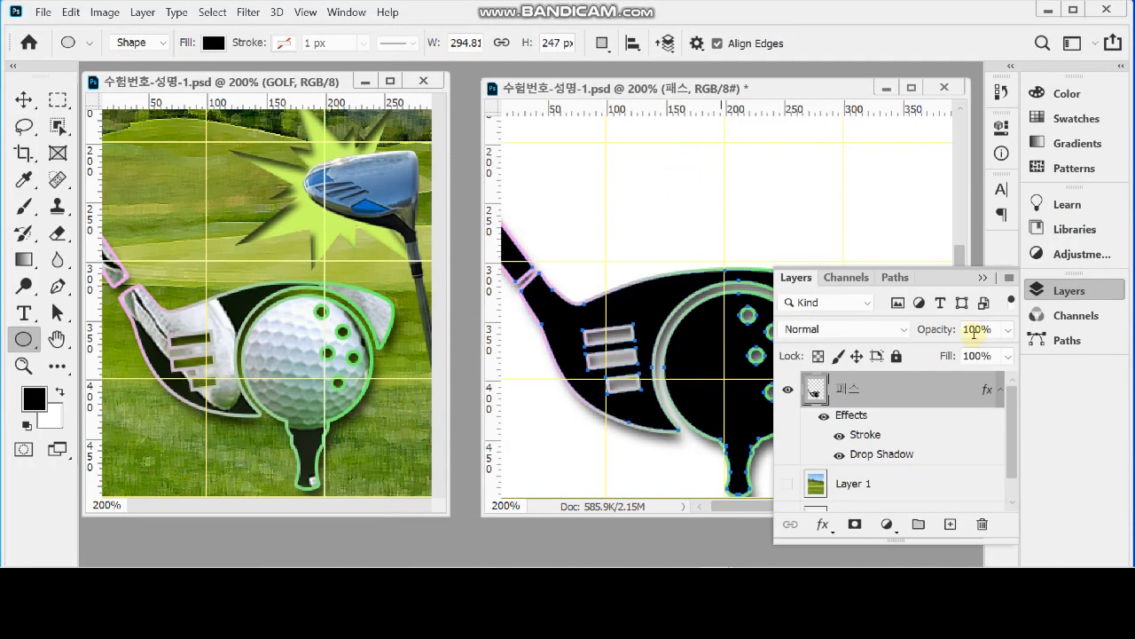
left_click(1070, 291)
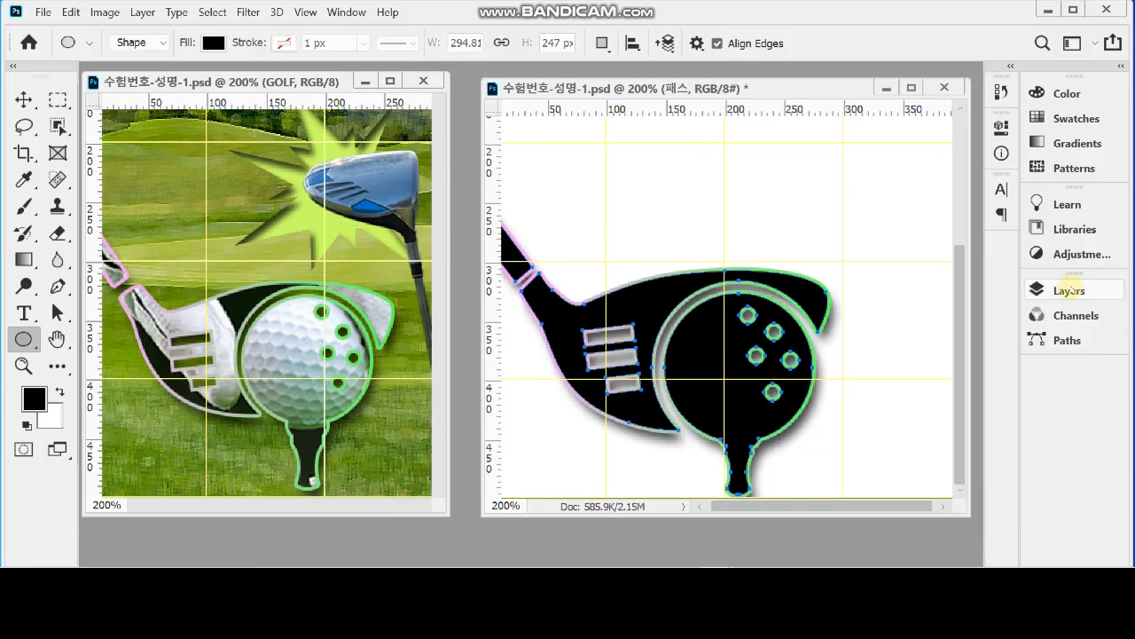
key("ctrl+s")
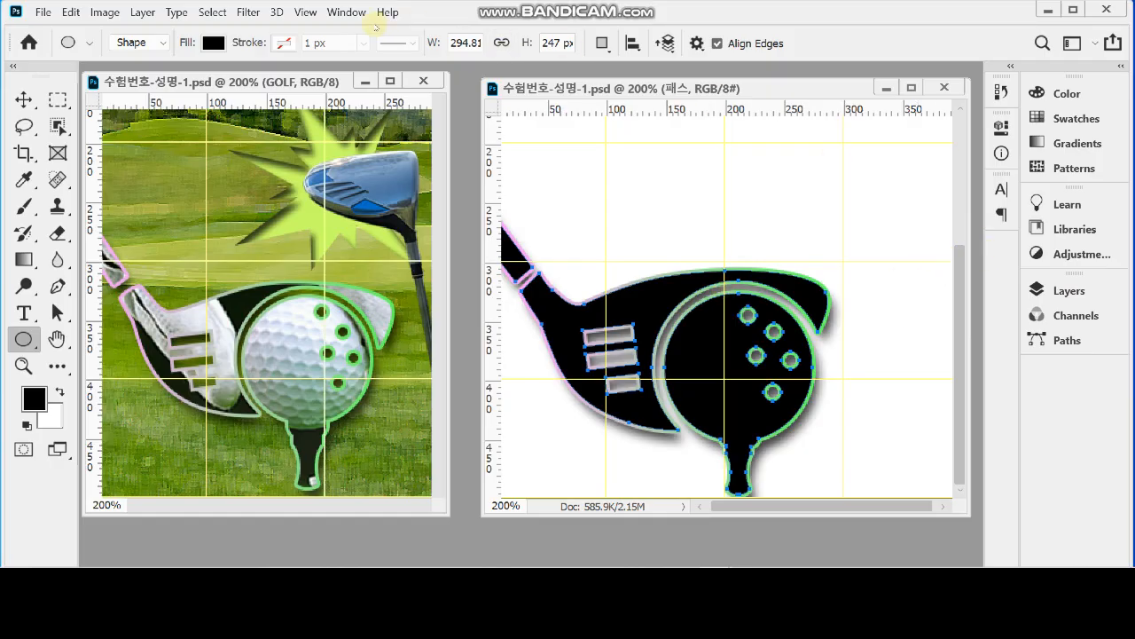
Step: Copy the golf glove photo from 1급-2.jpg into the golf club shape document as a new layer and minimize the source window
left_click(346, 12)
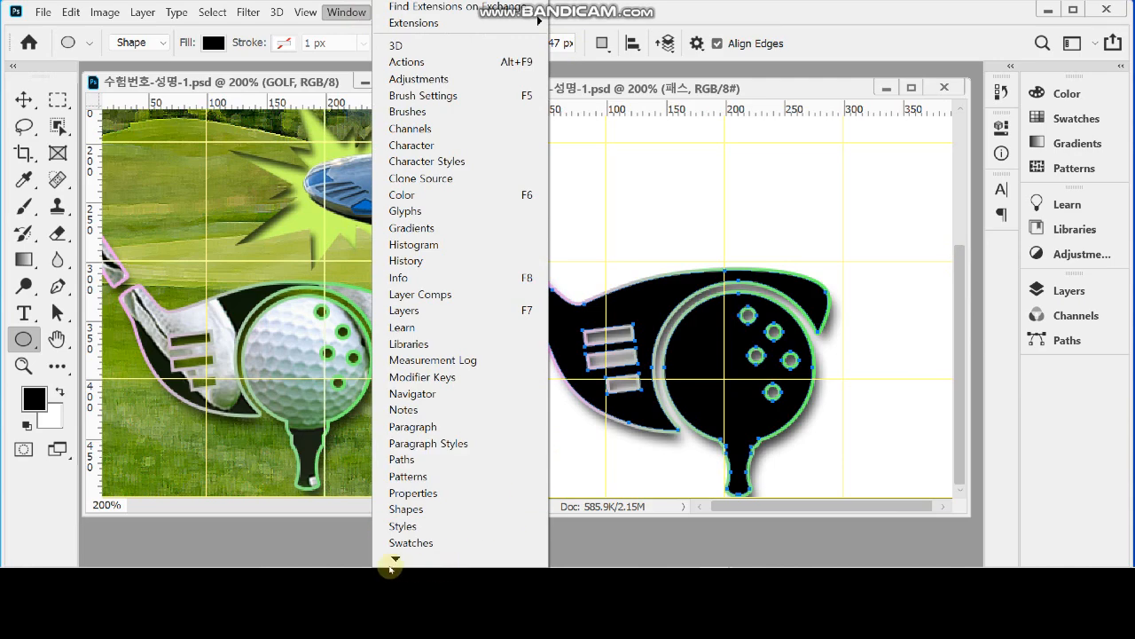
mouse_move(391, 568)
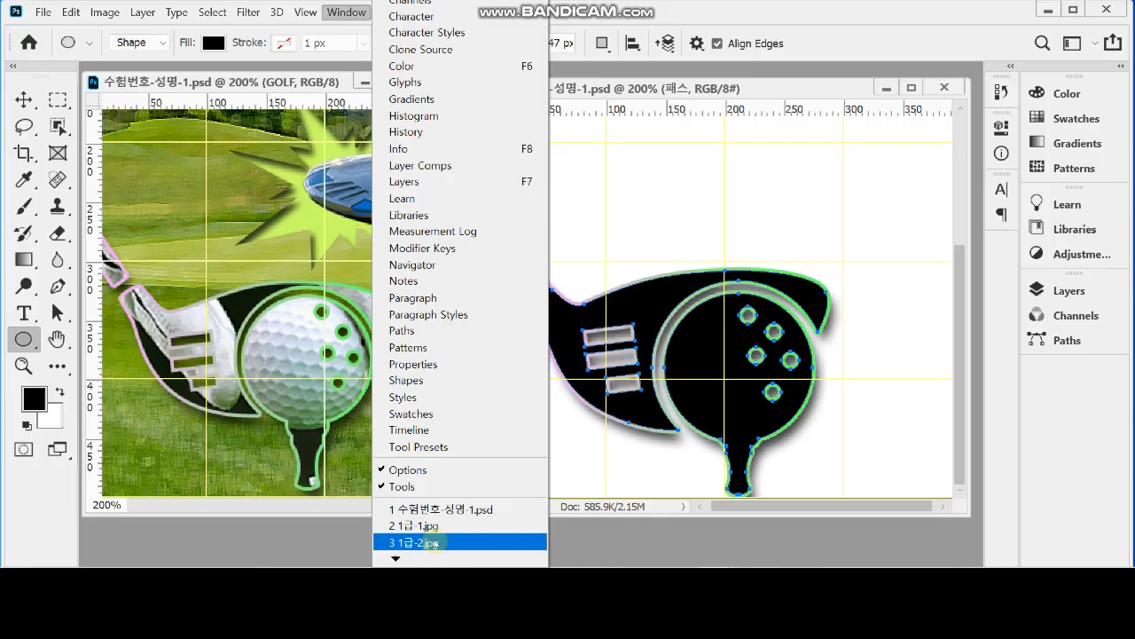
left_click(433, 543)
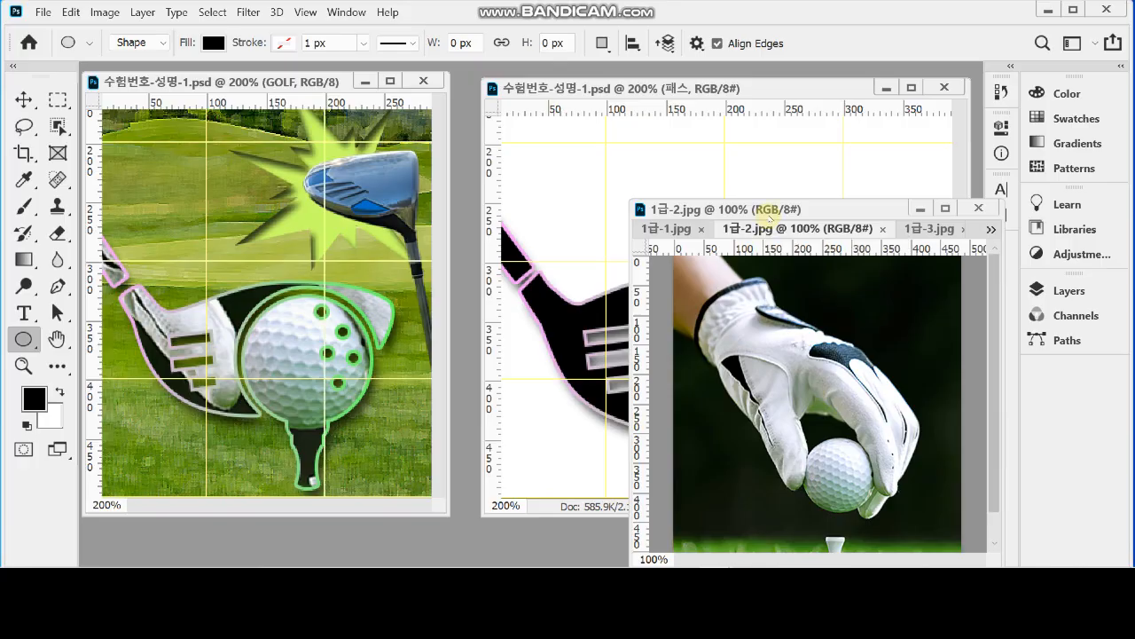
left_click_drag(772, 210, 864, 236)
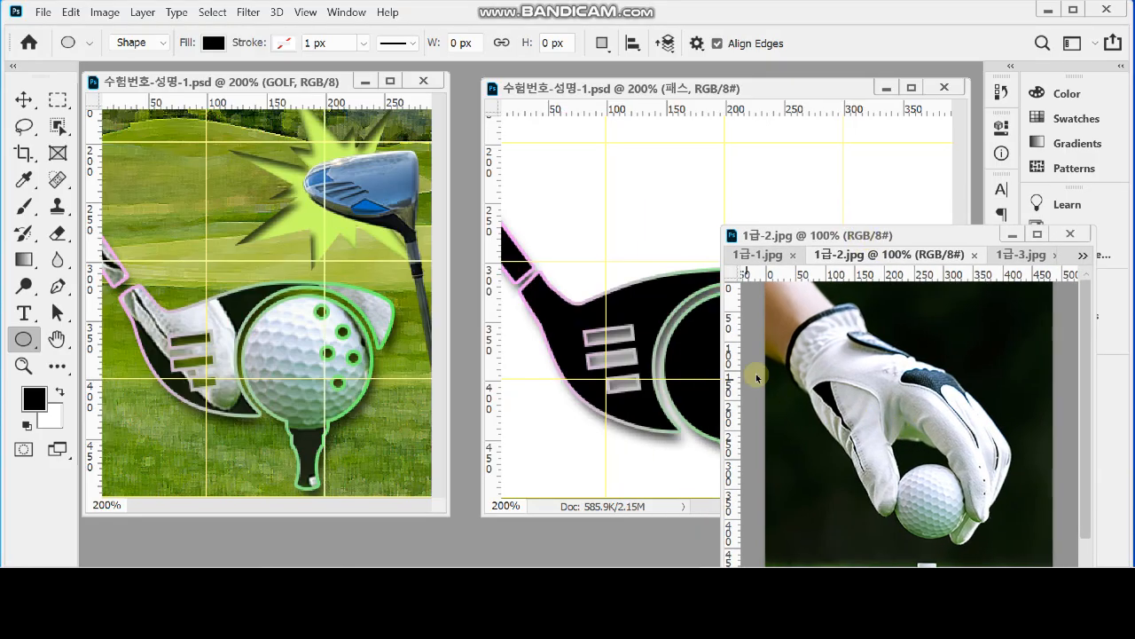
left_click(24, 99)
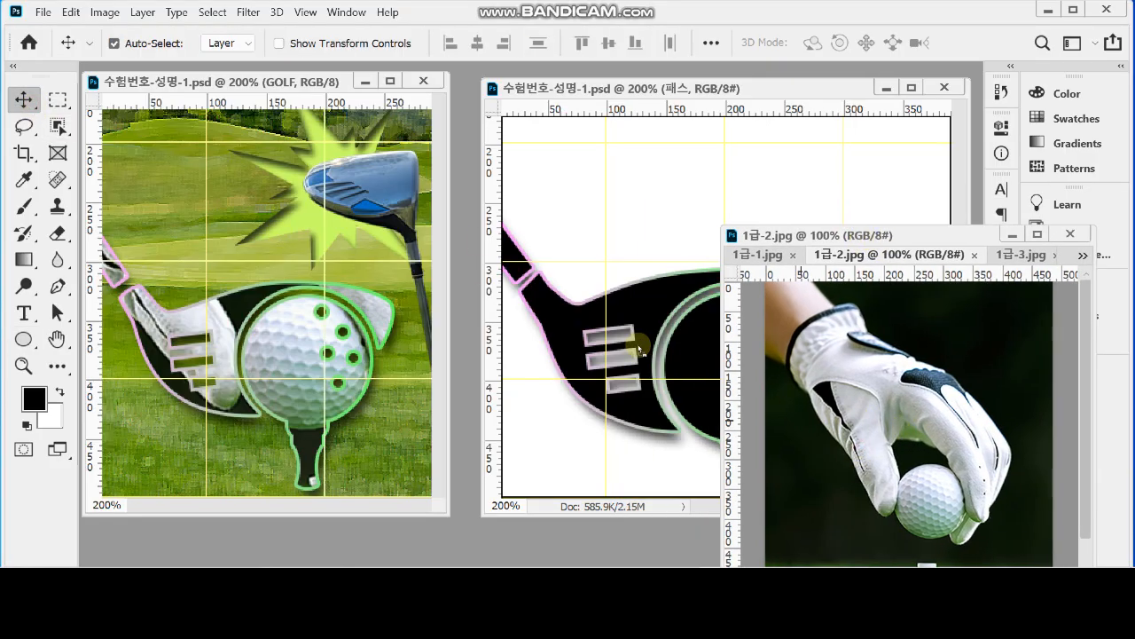
left_click_drag(638, 351, 641, 351)
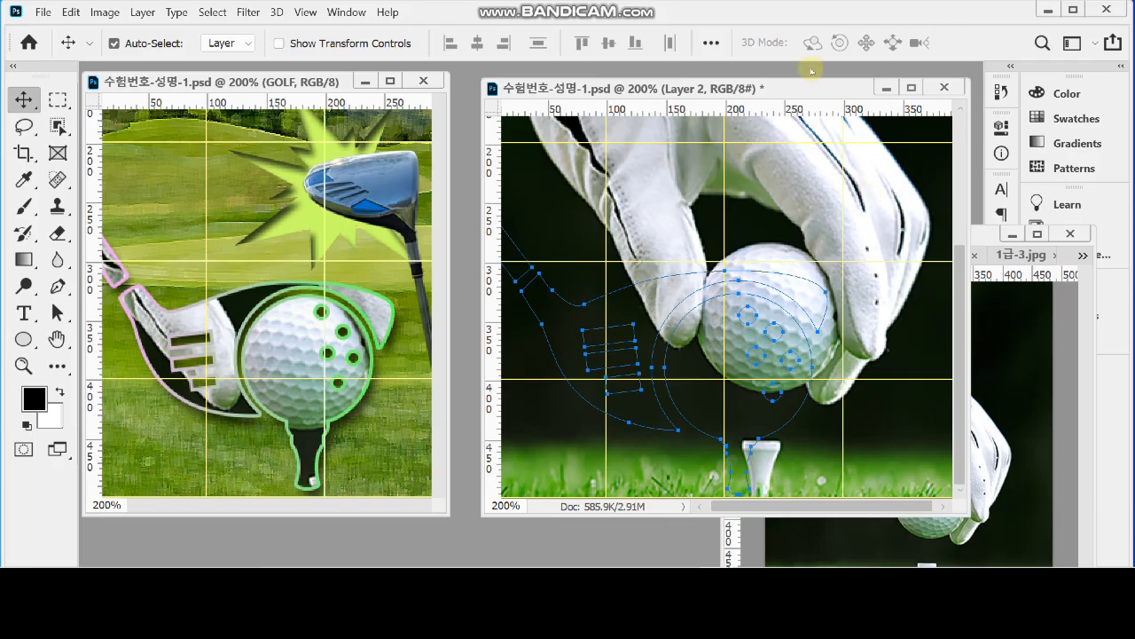
left_click_drag(806, 85, 807, 86)
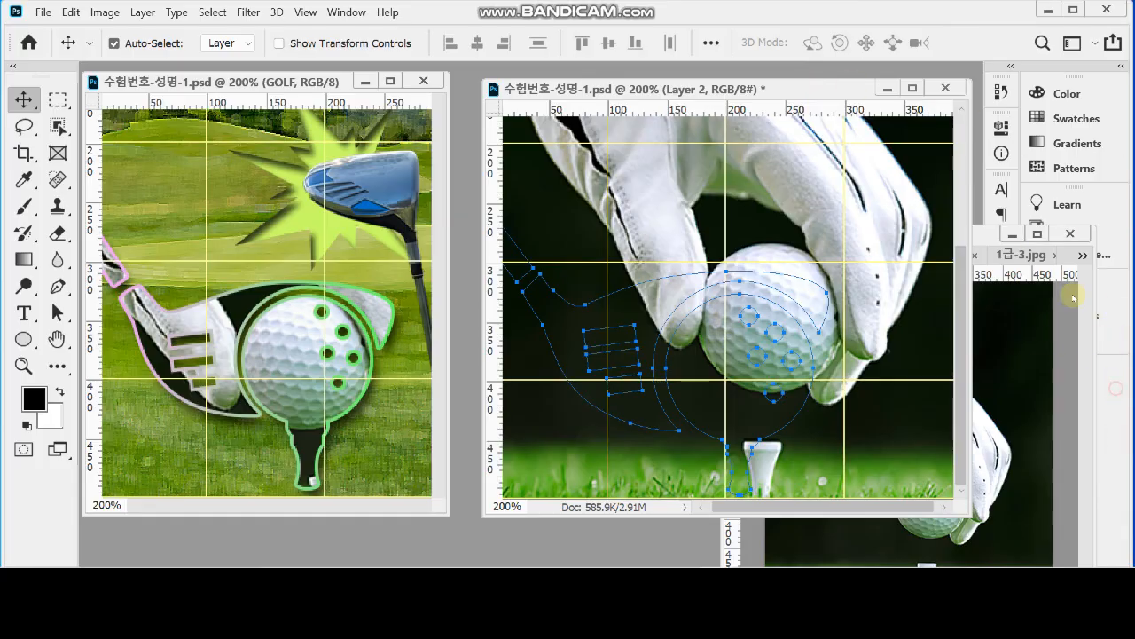
left_click(1009, 233)
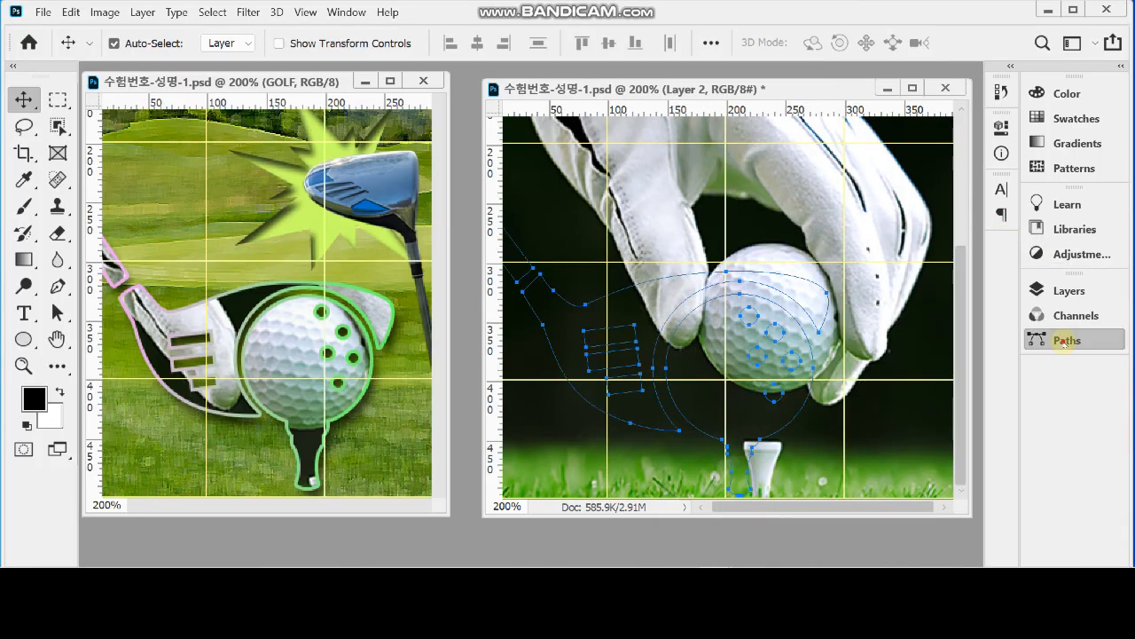
Step: Deselect the active path so the shape outline is hidden over the glove photo
left_click(1064, 340)
left_click(867, 412)
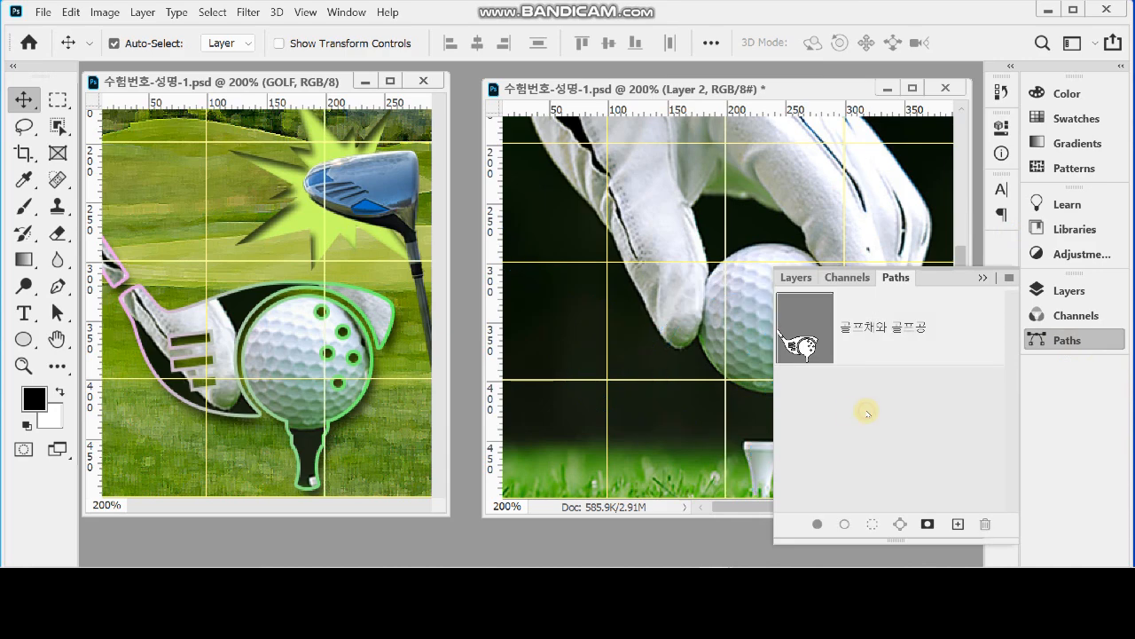
Step: Clip the glove photo layer to the golf club and ball shape layer with a clipping mask
left_click(1069, 291)
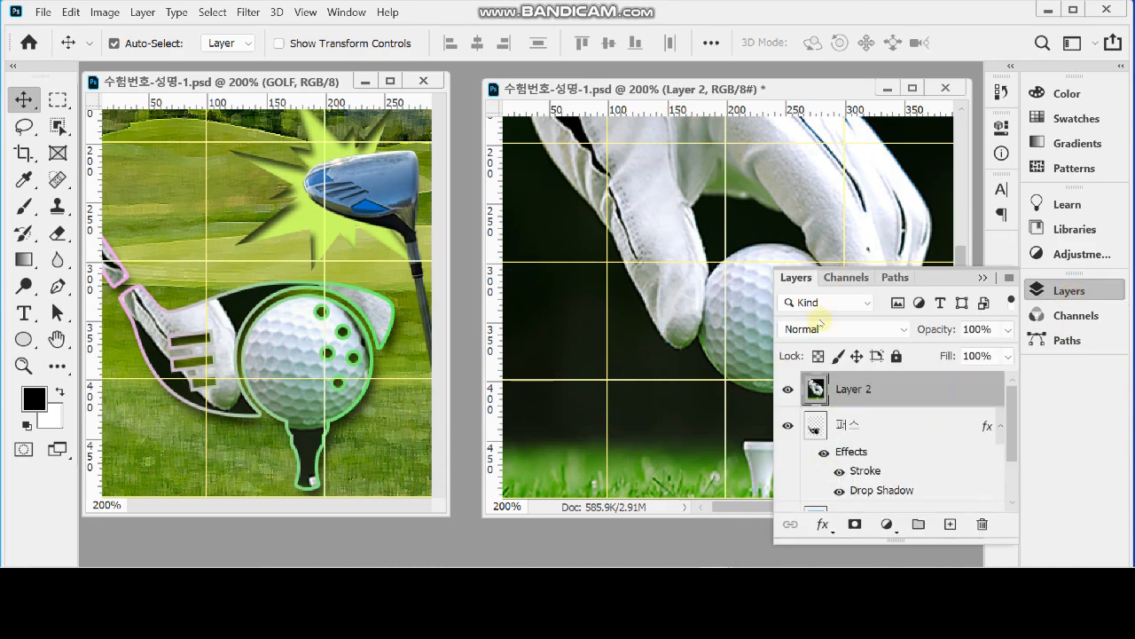
left_click(875, 403, "alt")
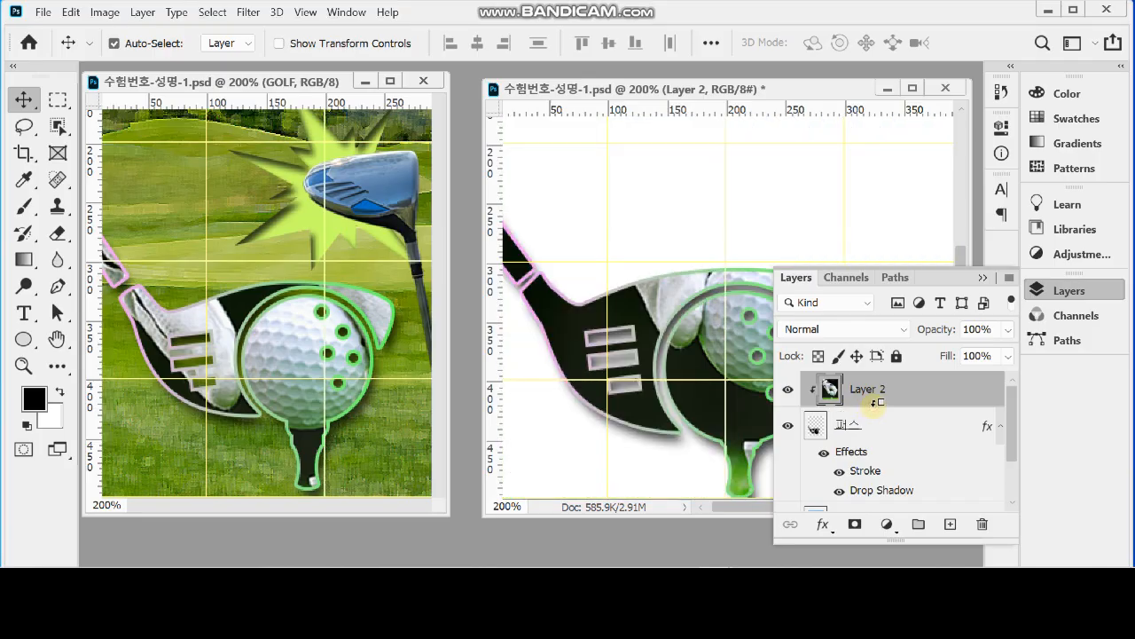
left_click(1058, 291)
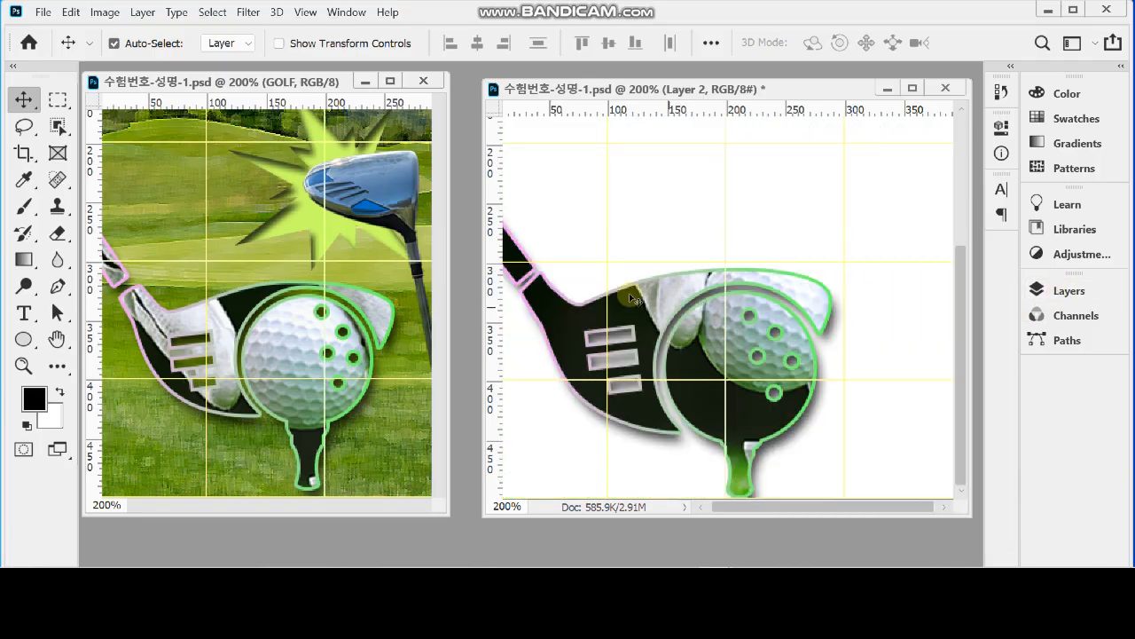
Step: Move the clipped glove photo down and left so the golf ball fills the round part of the shape
key("ctrl+minus")
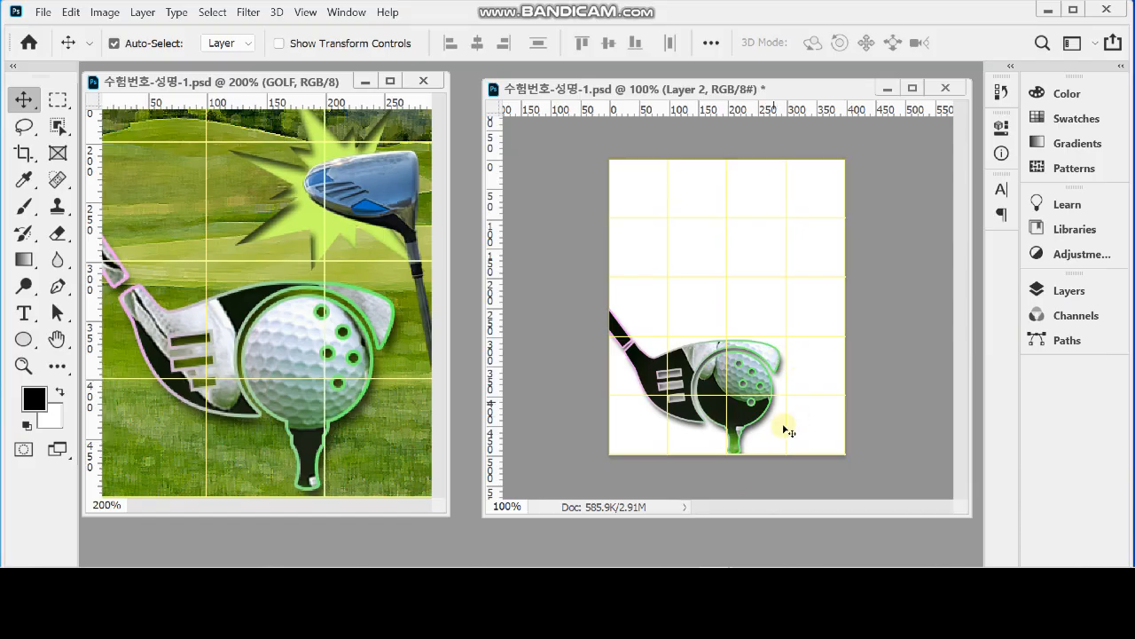
left_click(1067, 290)
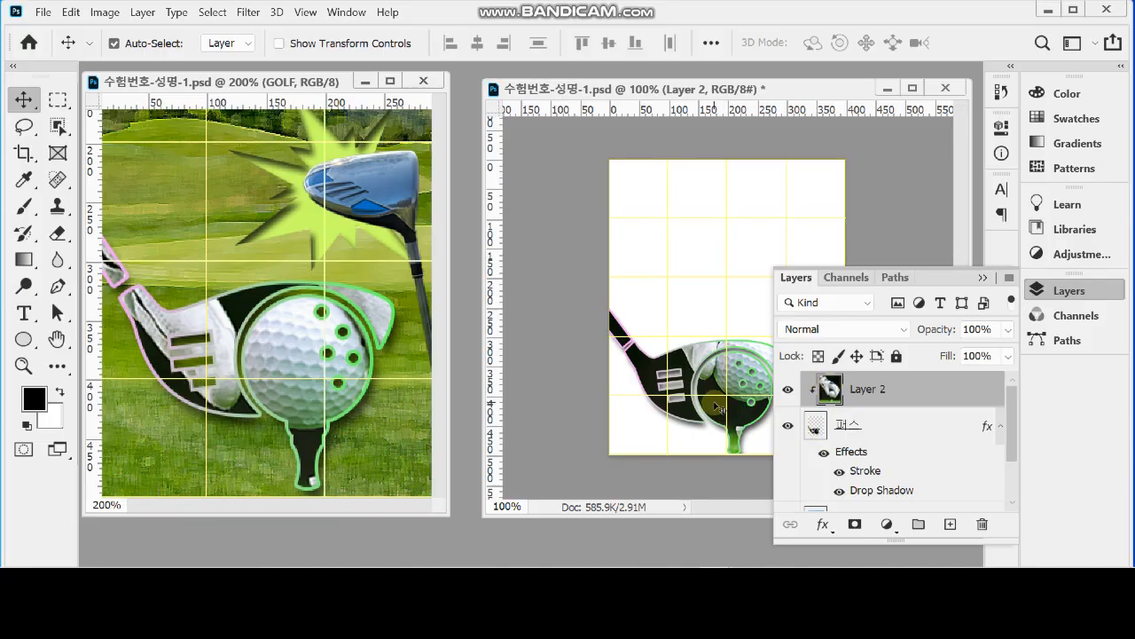
left_click(1067, 290)
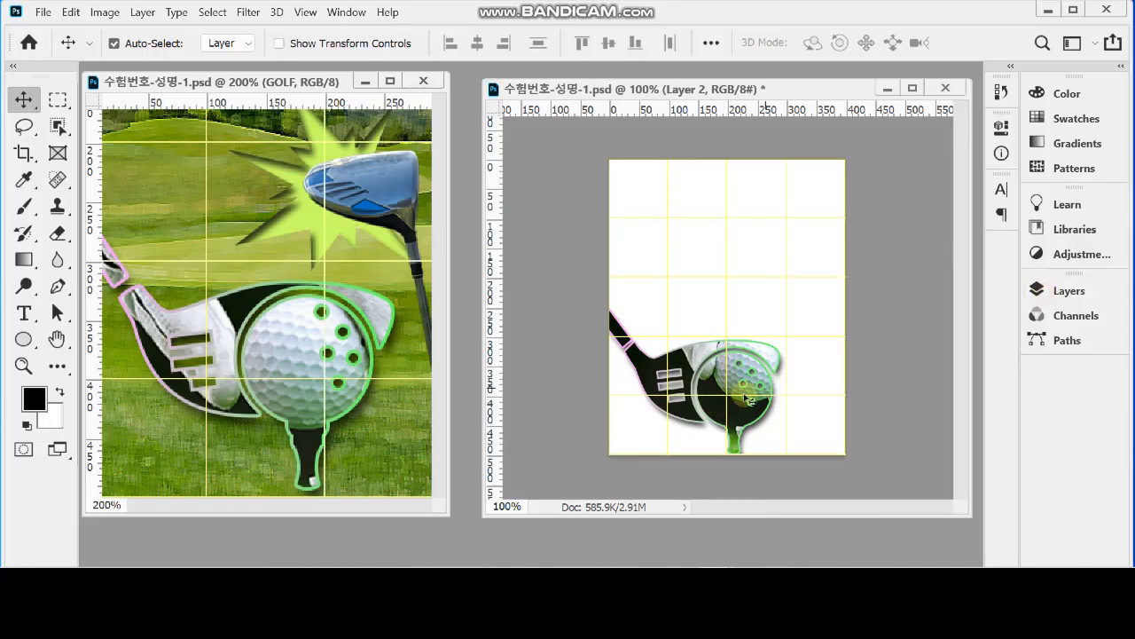
left_click_drag(739, 378, 712, 401)
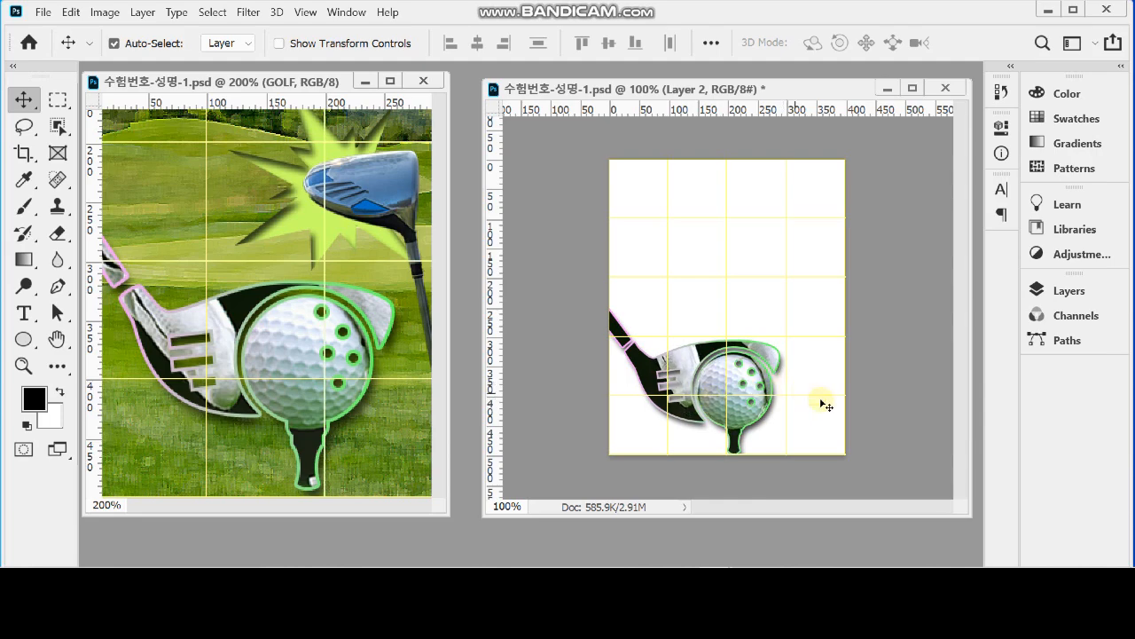
Step: Scale the glove photo to about 110%, rotate it slightly counterclockwise, fit the glove into the club shape, and save the document
key("ctrl+t")
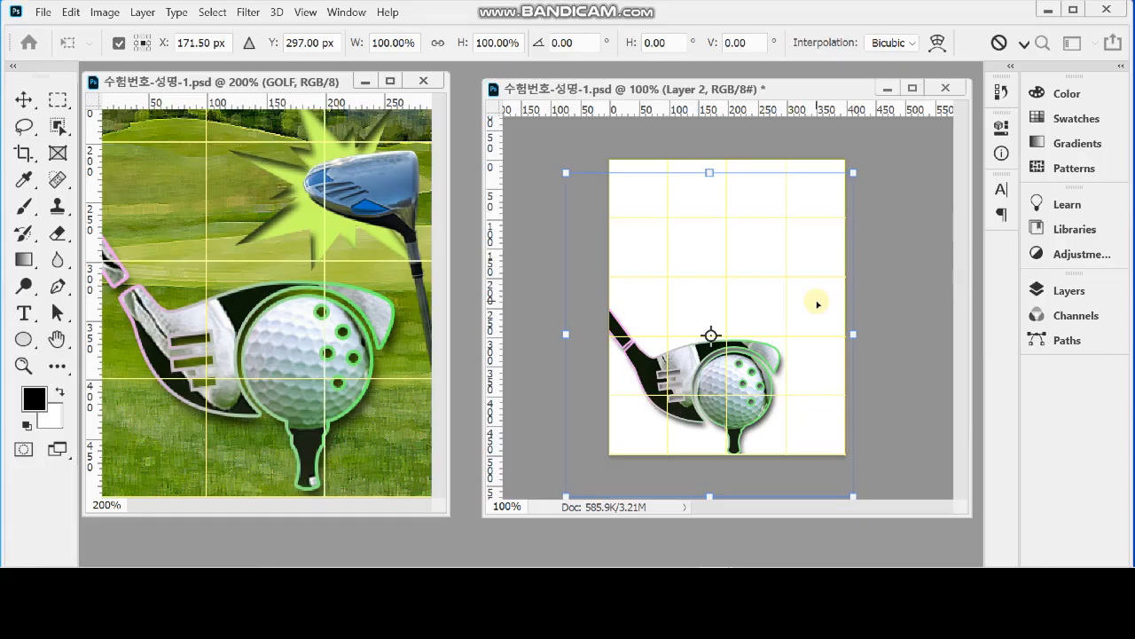
left_click_drag(853, 172, 877, 210)
left_click_drag(821, 349, 816, 357)
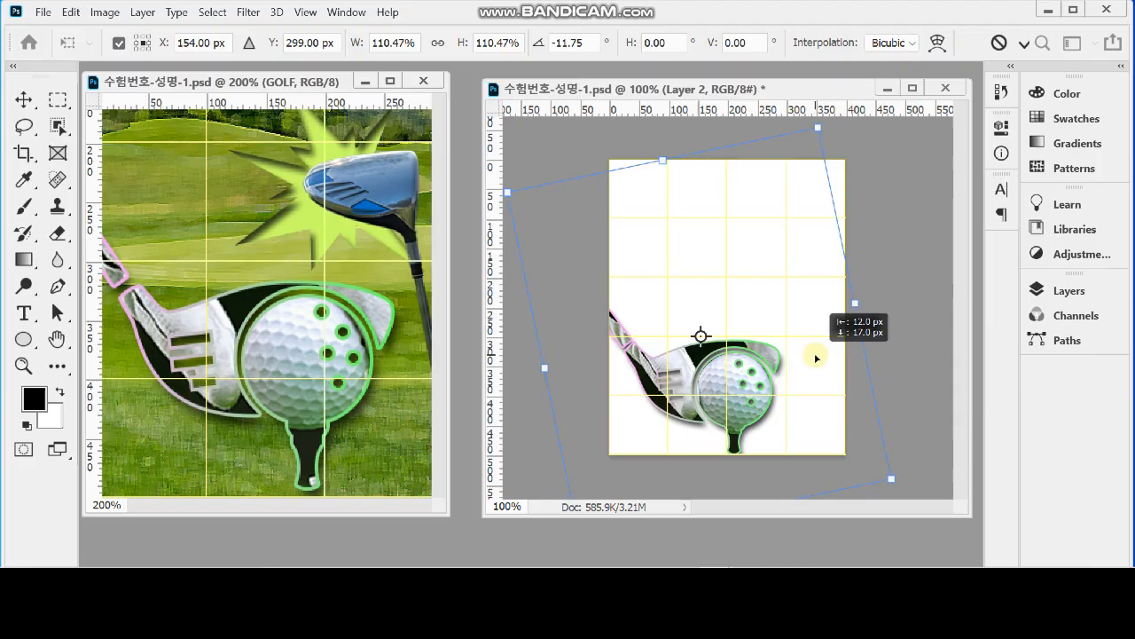
left_click_drag(920, 370, 919, 360)
left_click_drag(847, 404, 834, 399)
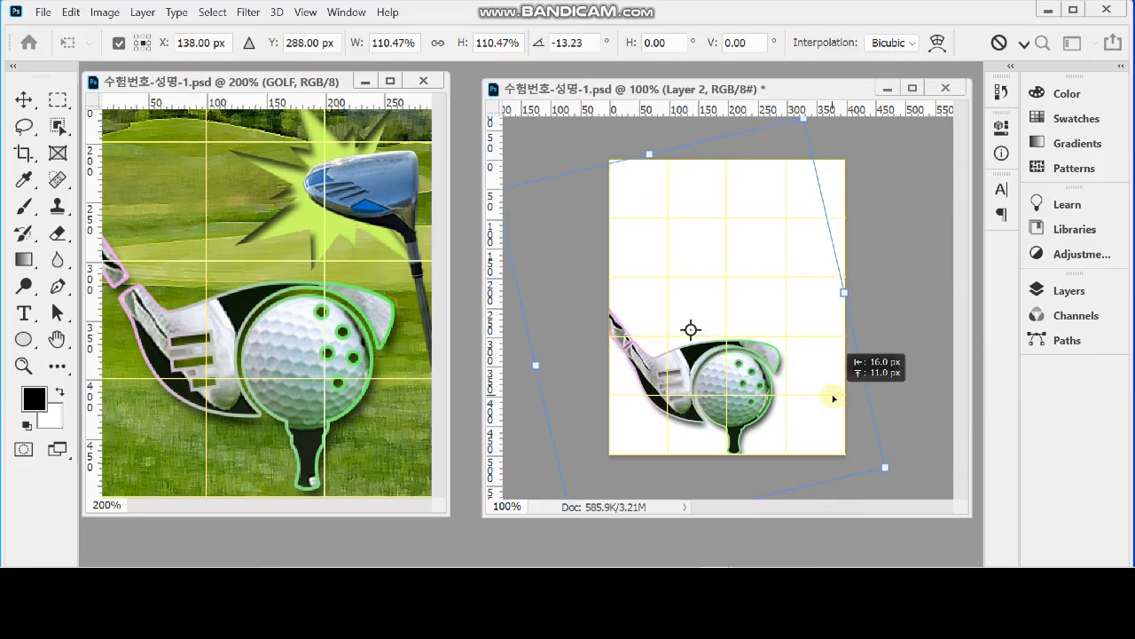
left_click_drag(910, 390, 909, 384)
left_click_drag(817, 396, 823, 404)
left_click_drag(899, 378, 905, 372)
left_click_drag(836, 367, 836, 362)
left_click_drag(894, 459, 901, 462)
left_click_drag(829, 431, 823, 429)
double_click(823, 429)
left_click(823, 430)
key("ctrl+s")
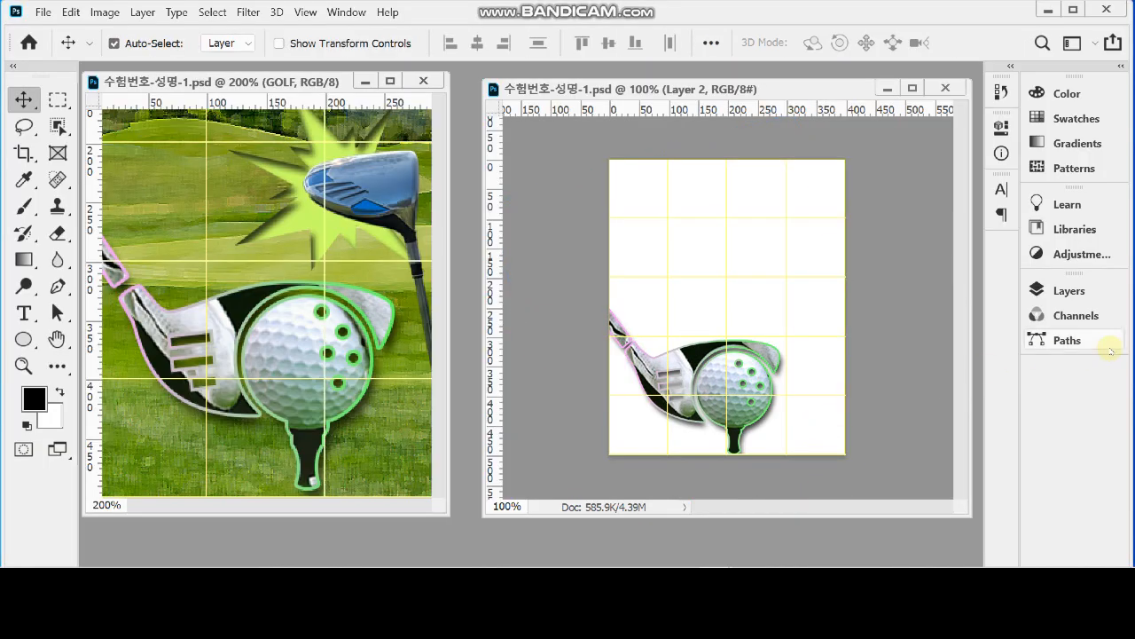
Step: Show the golf course background layer, Layer 1, behind the club shape
left_click(1065, 290)
scroll(884, 468, "down", 2)
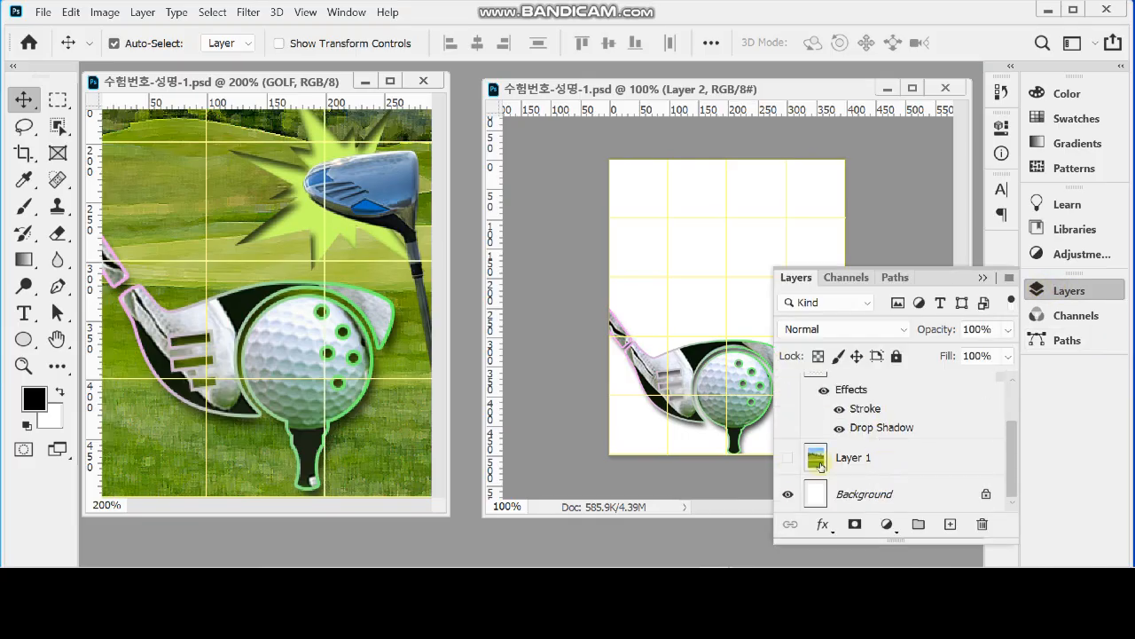
left_click(788, 460)
left_click(1065, 291)
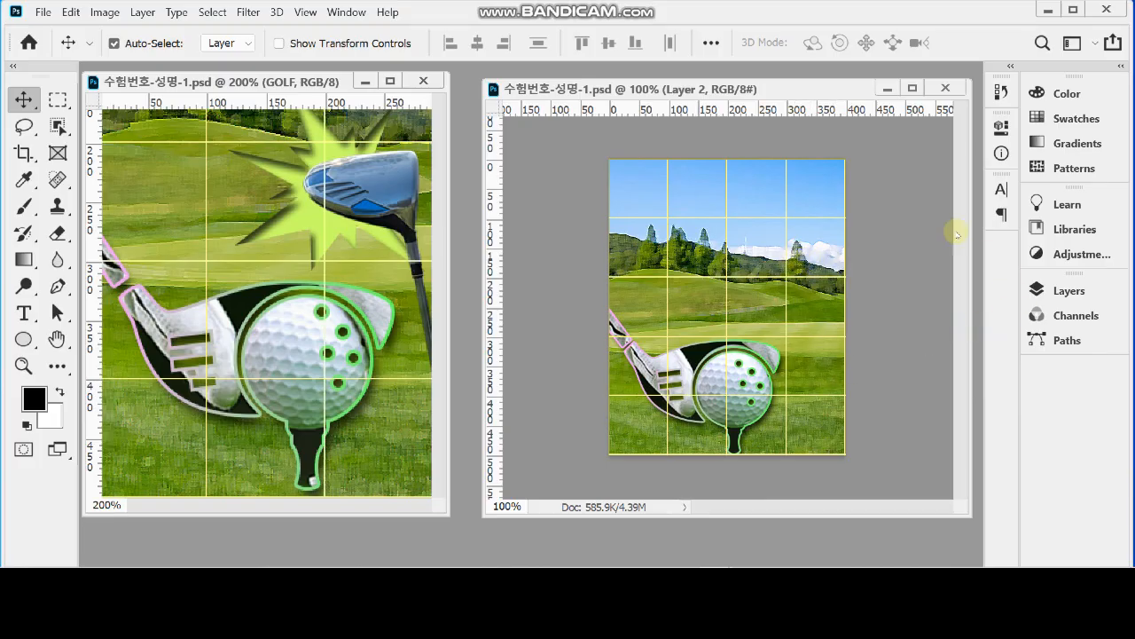
Step: Bring the 1급-3.jpg window to the front and place it over the poster document
left_click(346, 12)
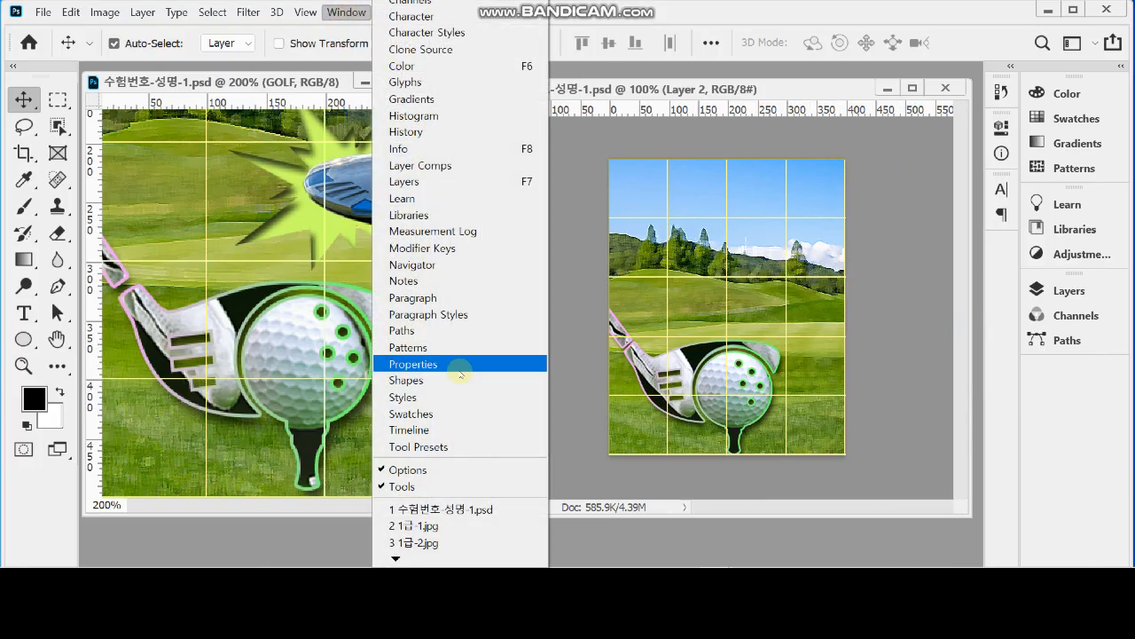
mouse_move(427, 561)
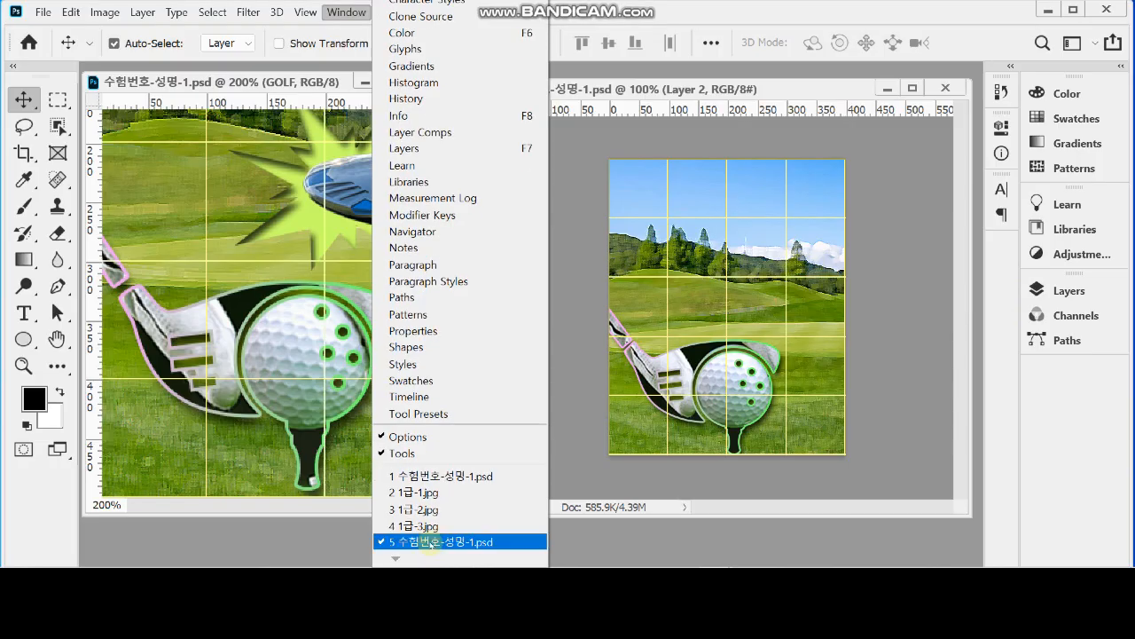
left_click(425, 526)
left_click_drag(920, 242, 749, 157)
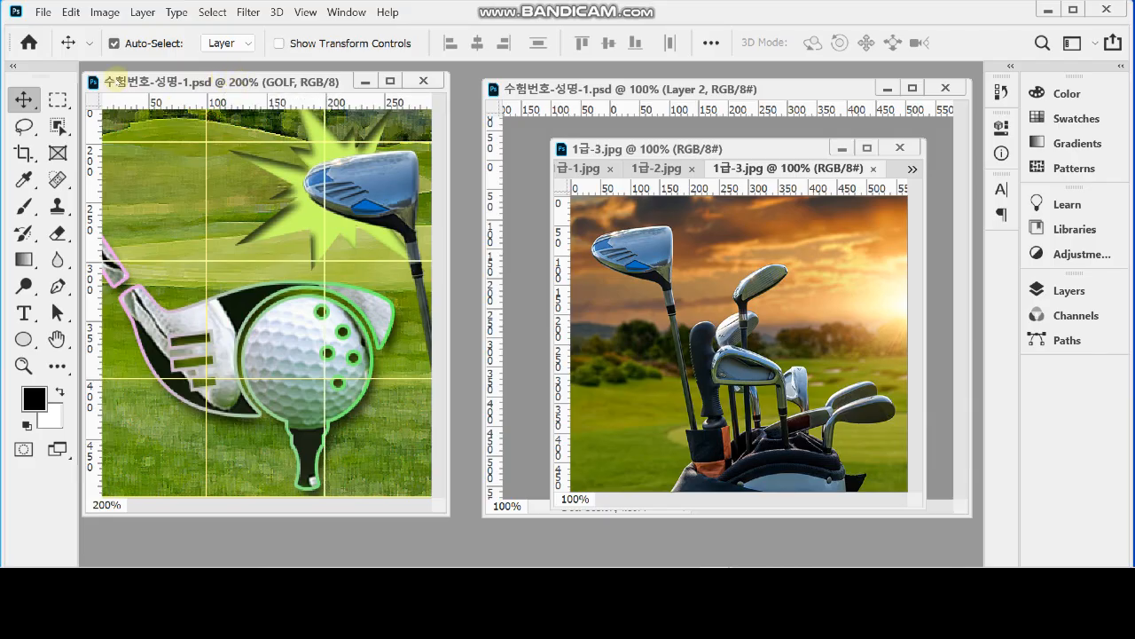
Step: Select the golf bag and clubs in 1급-3.jpg with Select Subject, and enlarge the window to show the whole photo
left_click(57, 127)
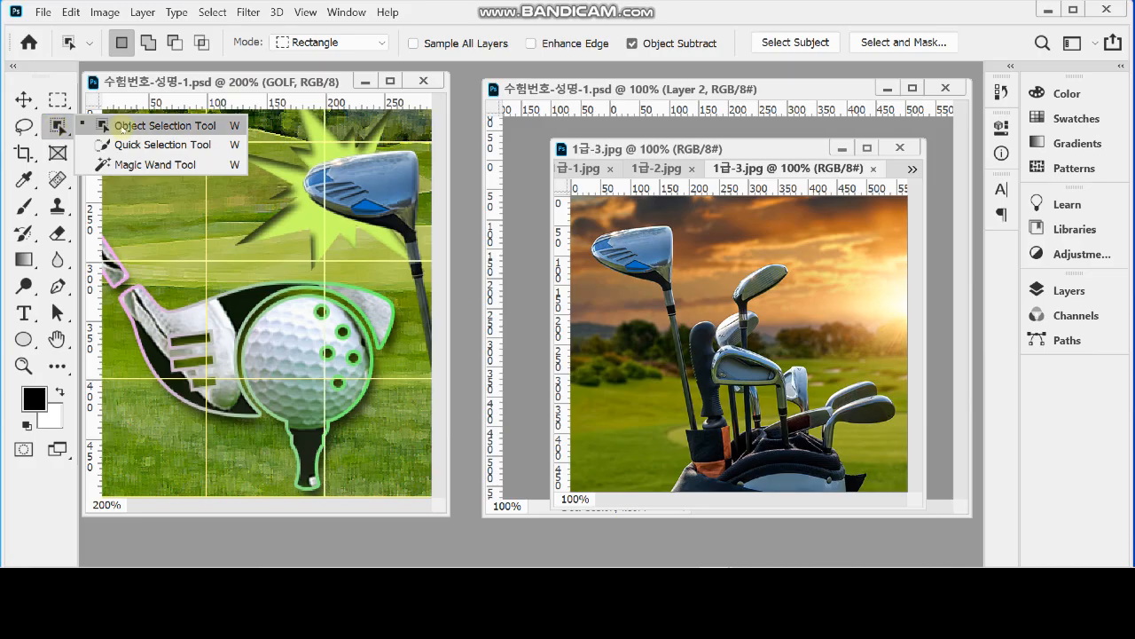
left_click(122, 125)
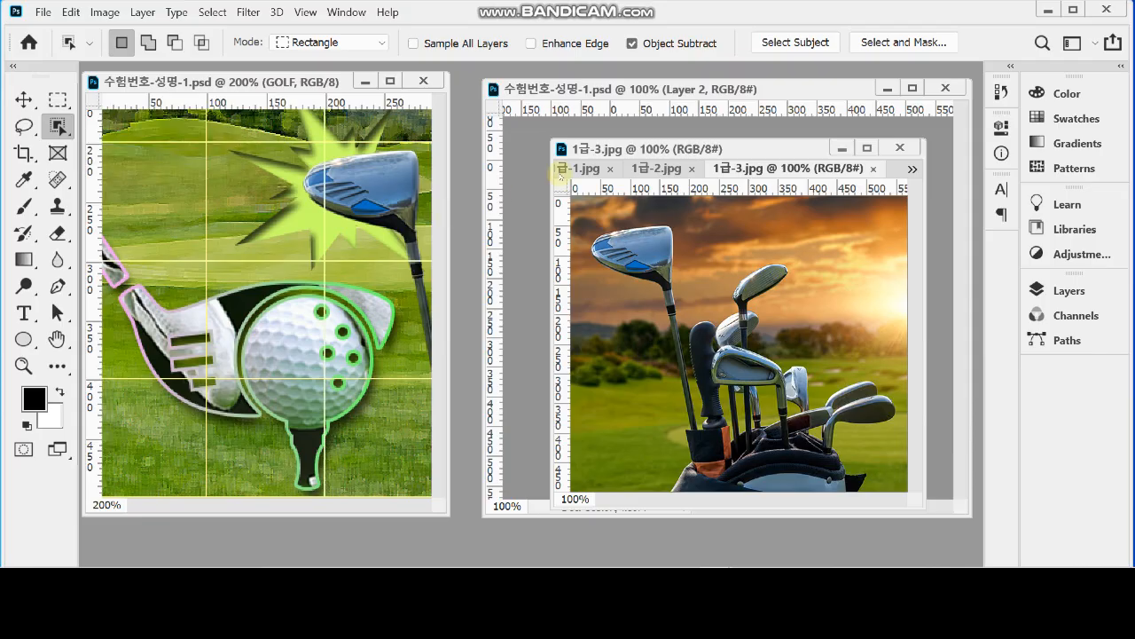
left_click(780, 43)
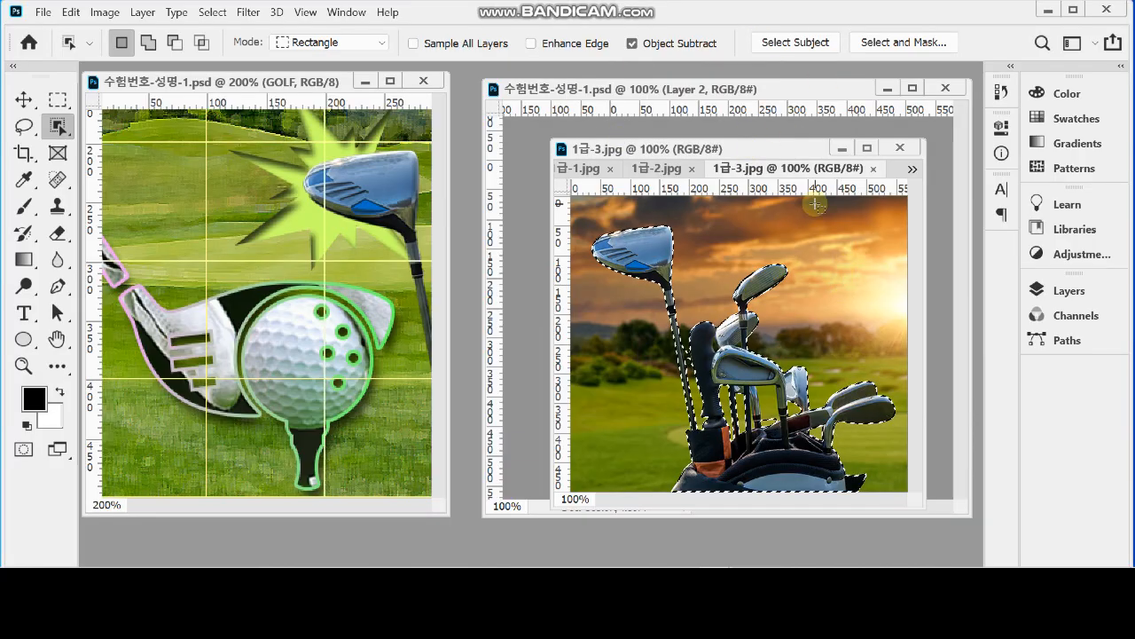
left_click(771, 148)
left_click_drag(771, 148, 767, 132)
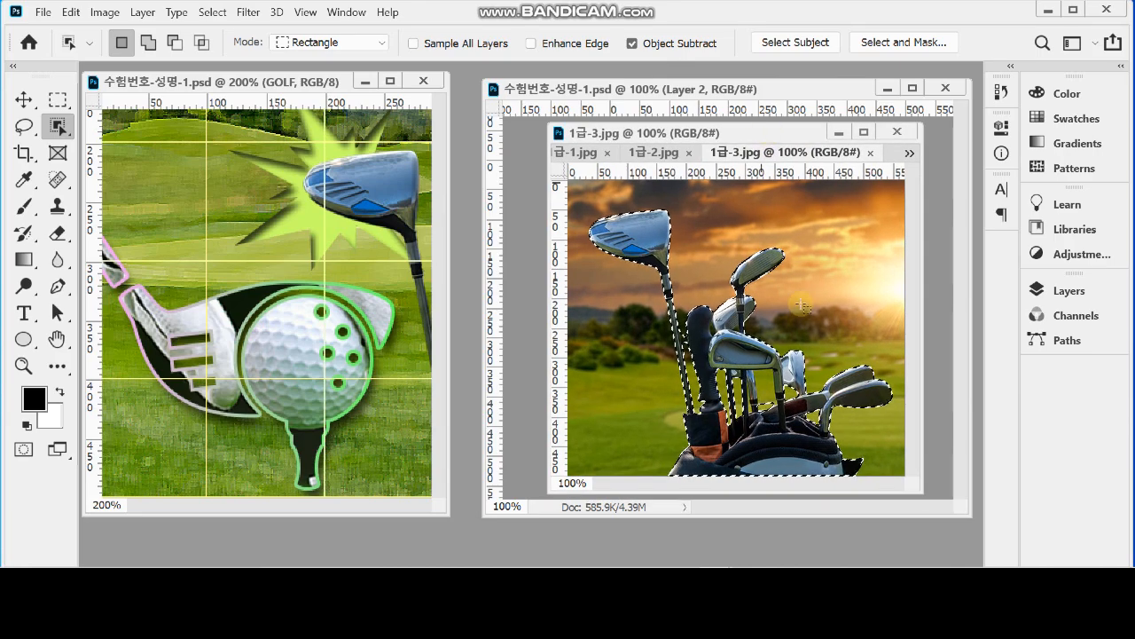
left_click_drag(923, 497, 942, 532)
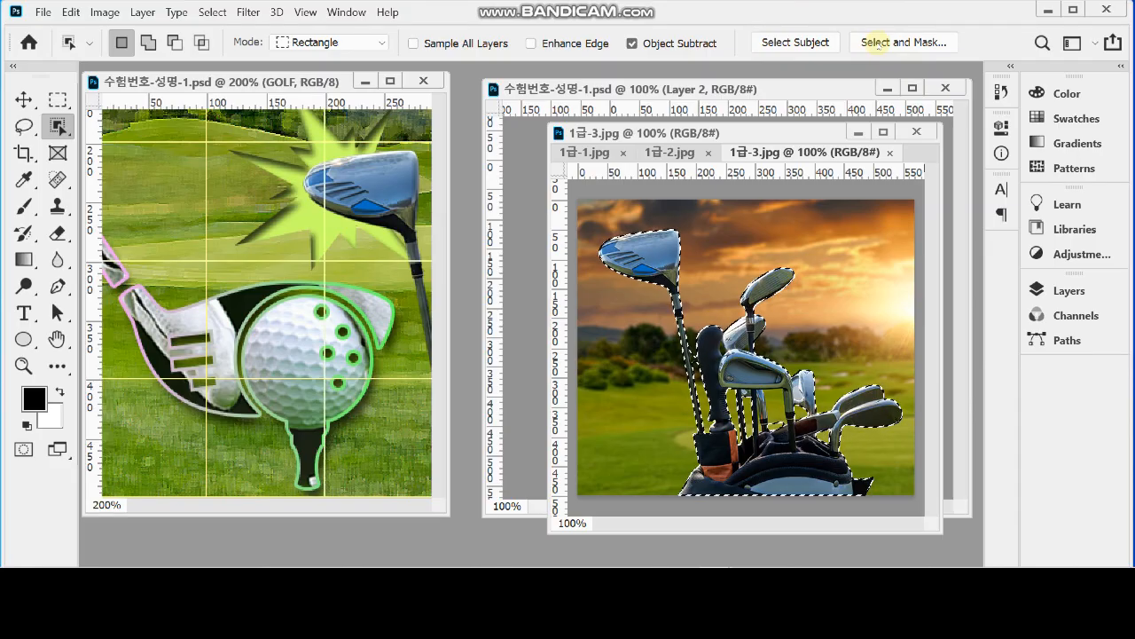
Step: Open the golf bag selection in Select and Mask, and set the edge detection radius to 1 px
left_click(876, 43)
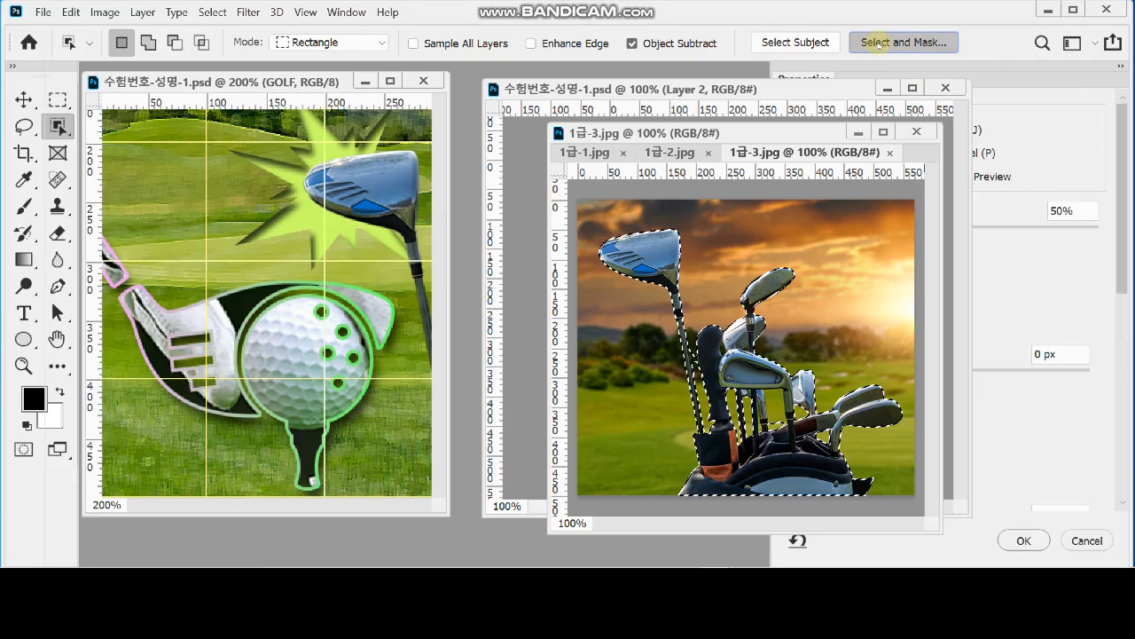
left_click_drag(716, 89, 479, 89)
left_click_drag(748, 134, 301, 90)
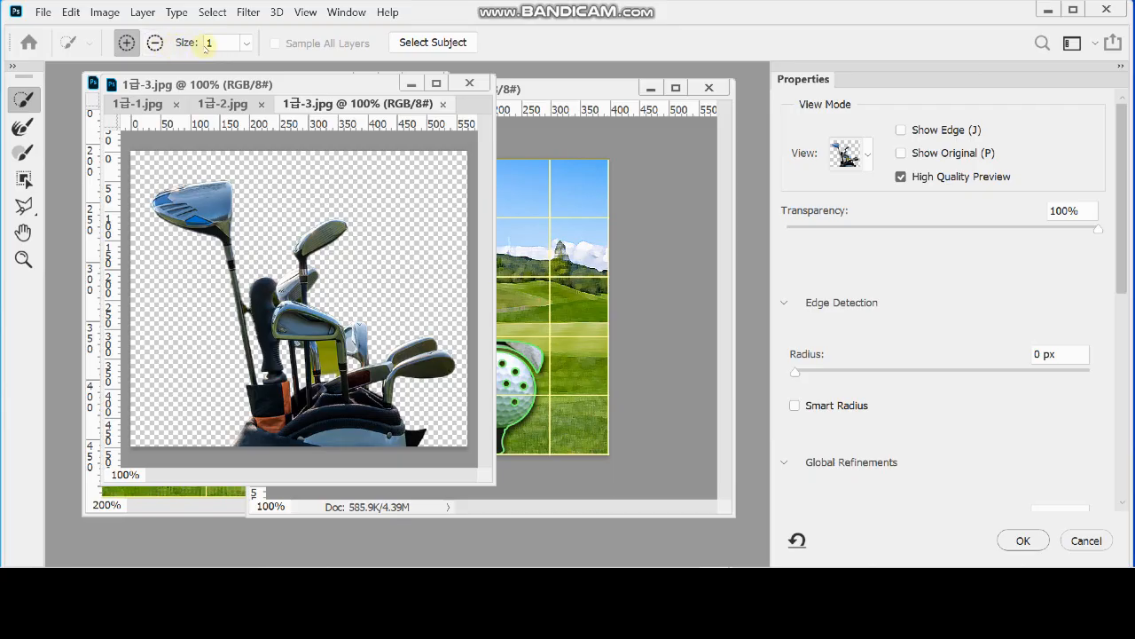
left_click_drag(1125, 280, 1124, 323)
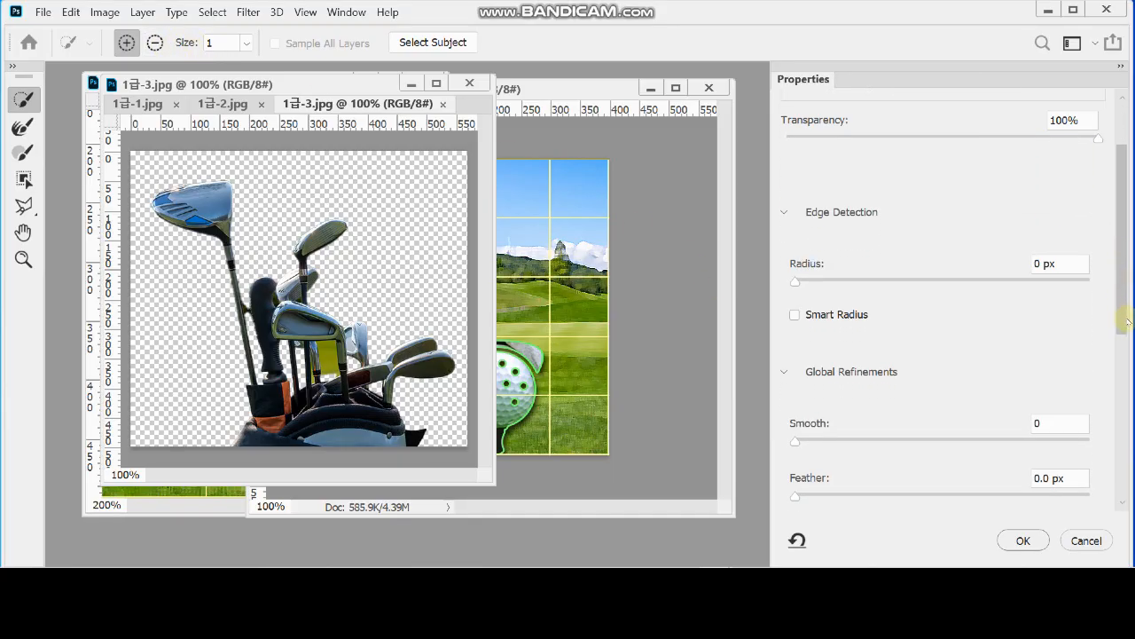
left_click(1055, 262)
type("1")
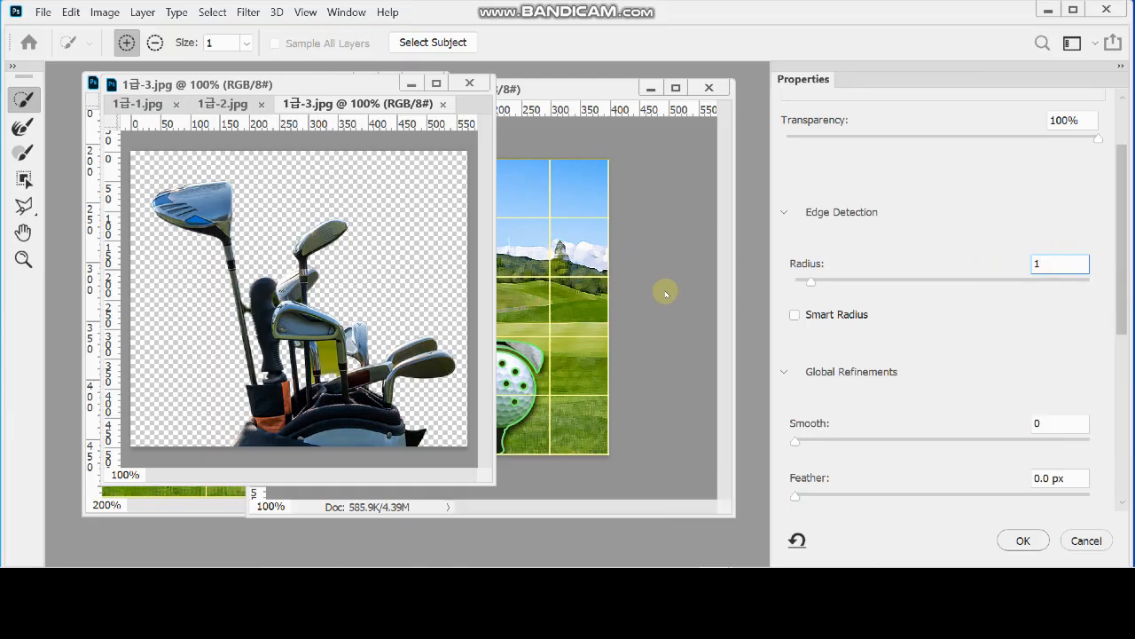
Step: Subtract the leftover background beside the black grip and between the club shafts from the selection, using a size 1 Quick Selection brush
left_click(358, 319, "ctrl")
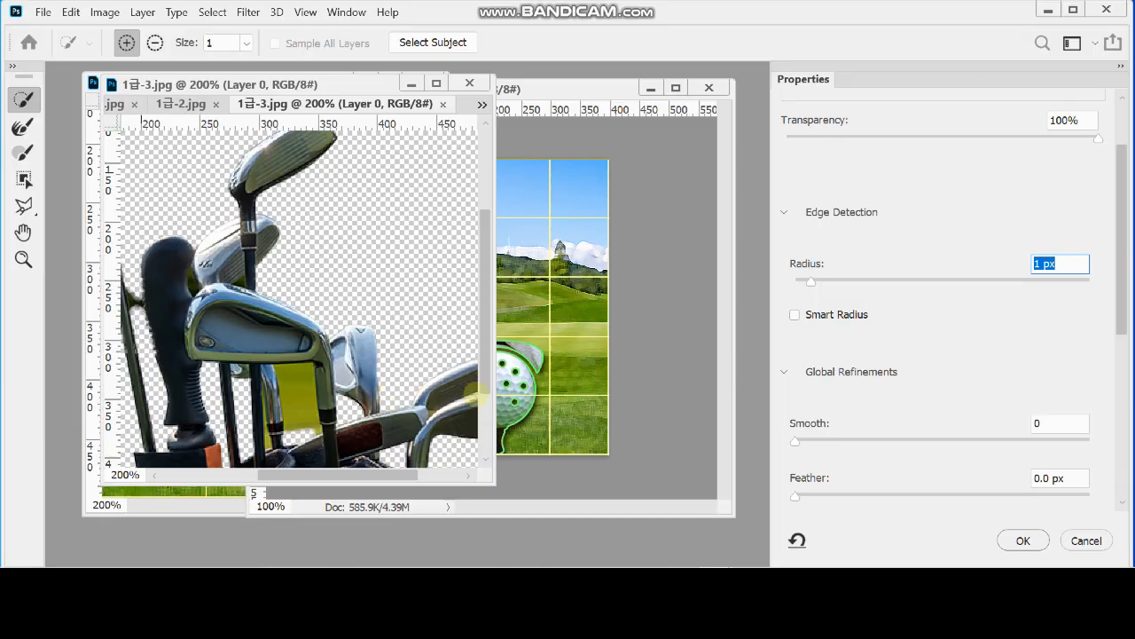
left_click_drag(229, 354, 329, 371)
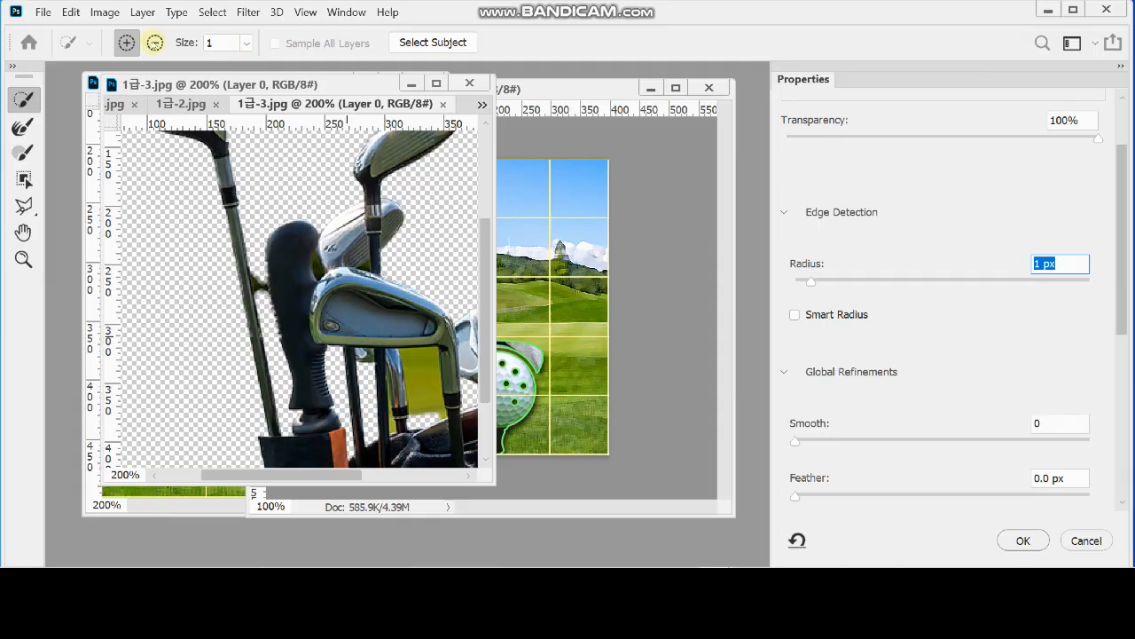
left_click(154, 42)
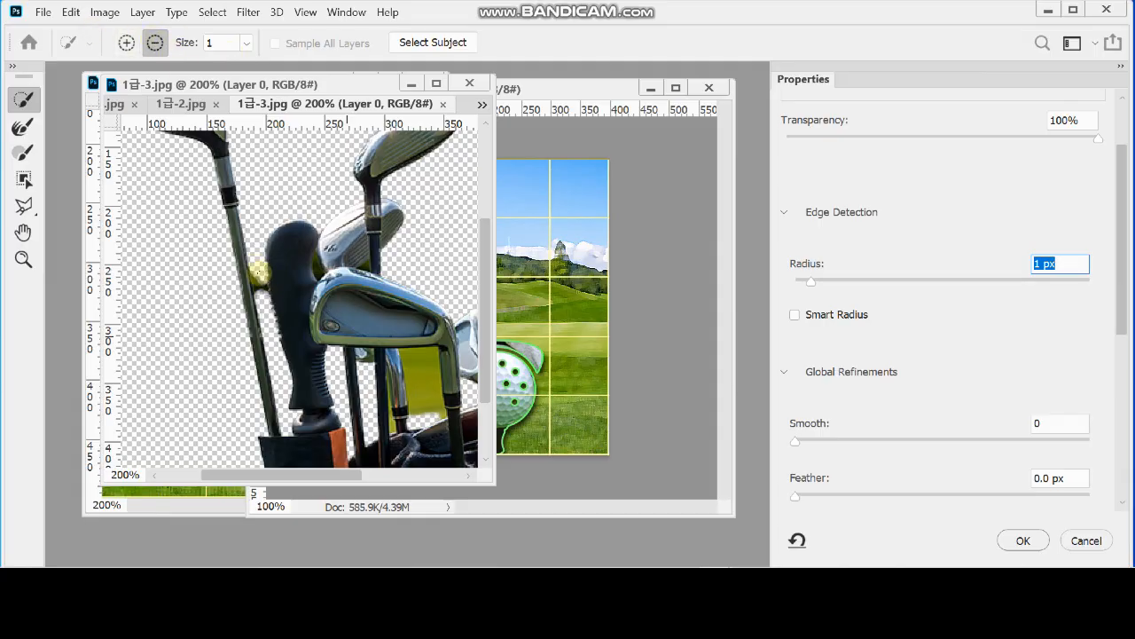
mouse_move(259, 284)
left_mouse_down()
mouse_move(261, 296)
mouse_move(258, 276)
left_mouse_up()
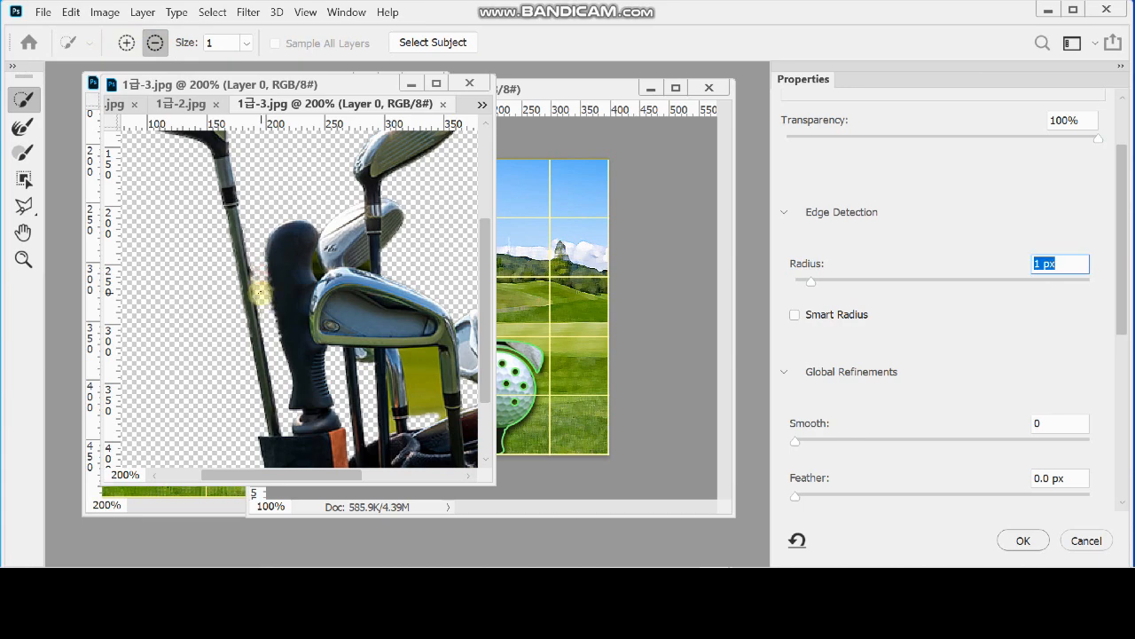
left_click_drag(422, 389, 427, 364)
left_click(433, 396)
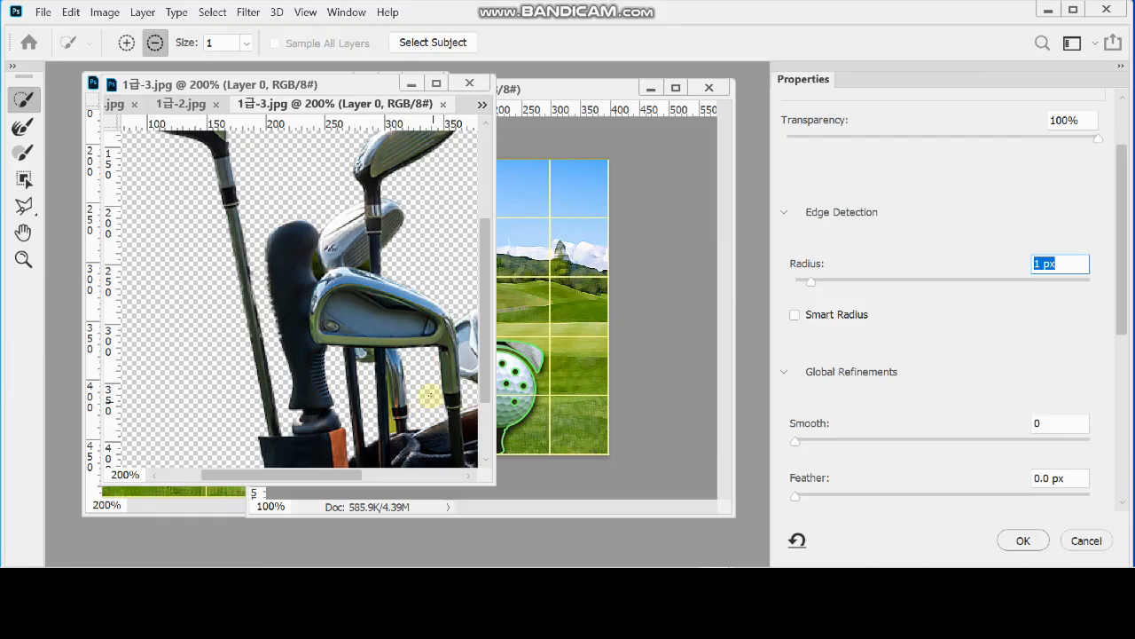
left_click(393, 424)
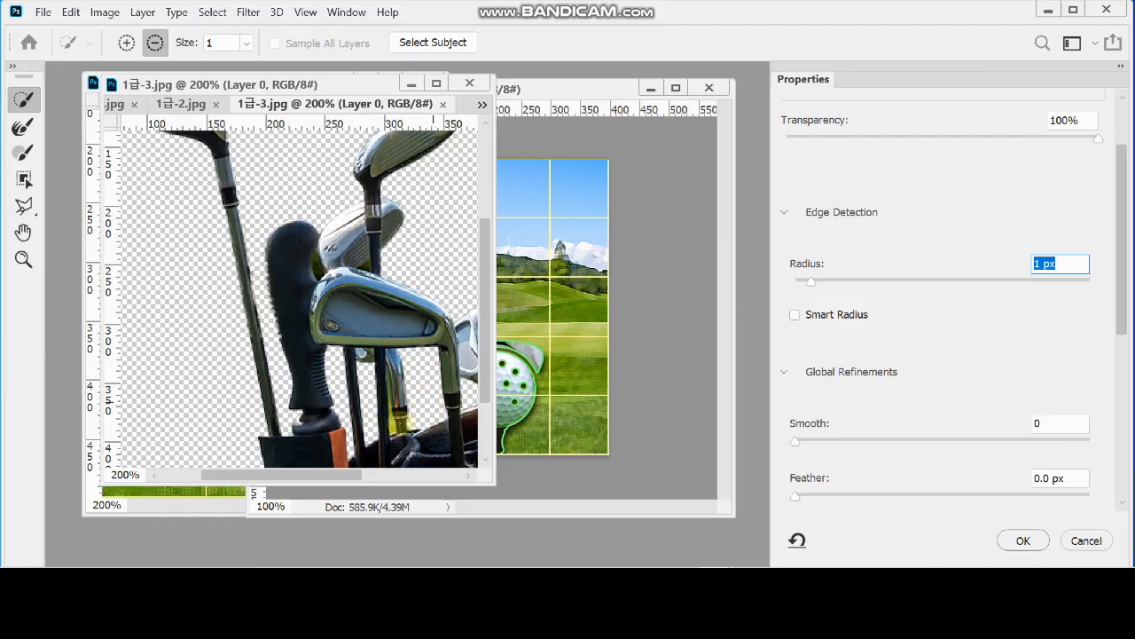
left_click(393, 424)
left_click(393, 421)
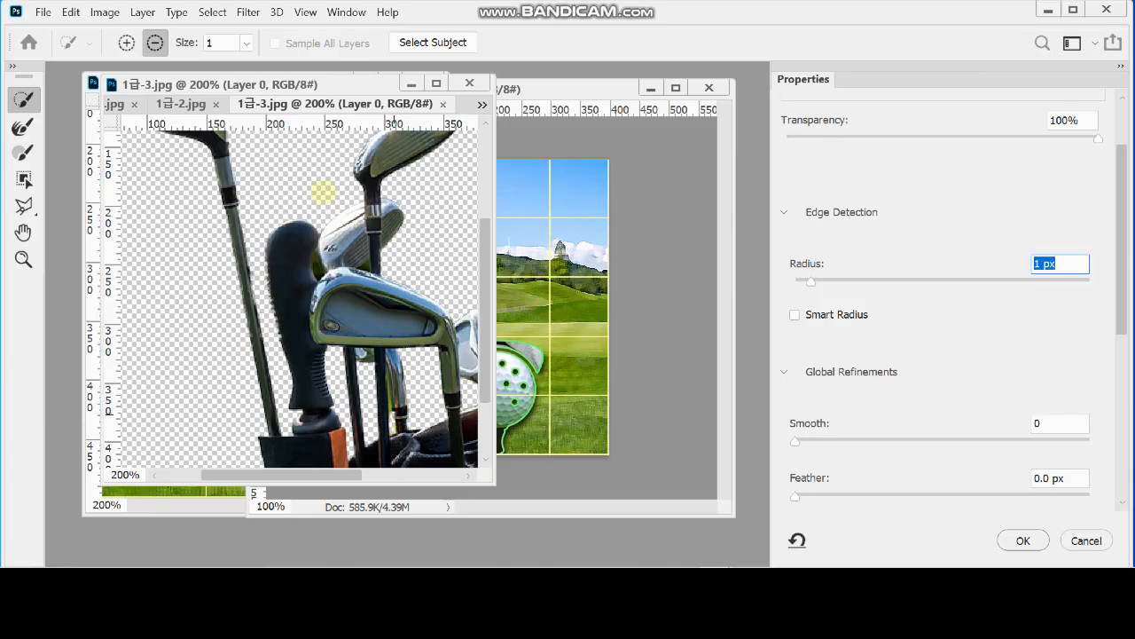
key("space")
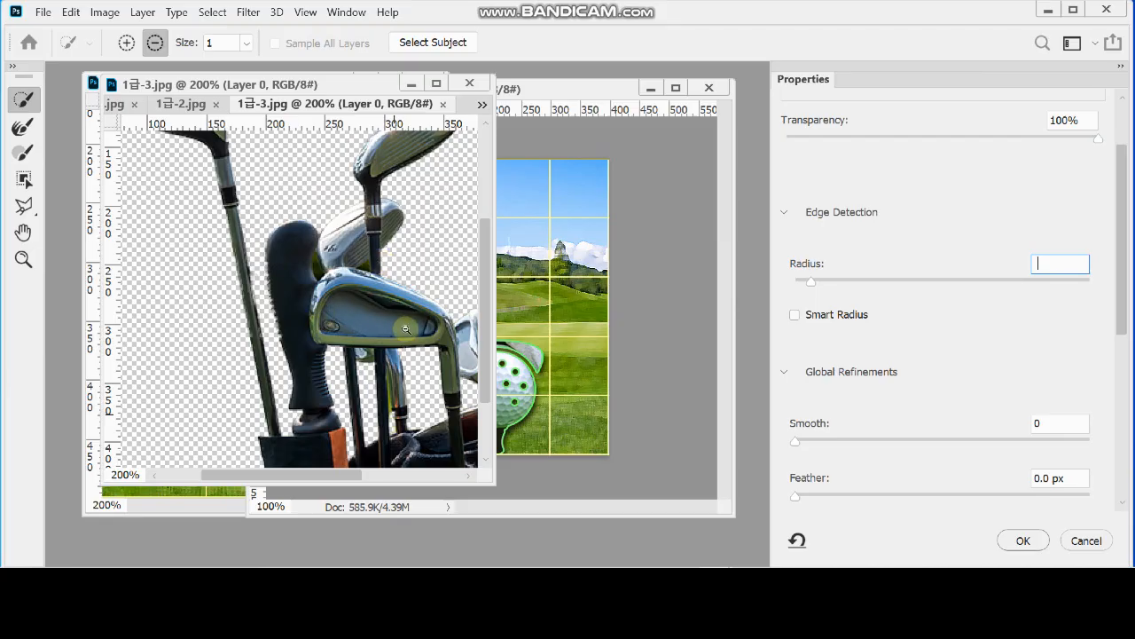
left_click(405, 330)
left_click(600, 248)
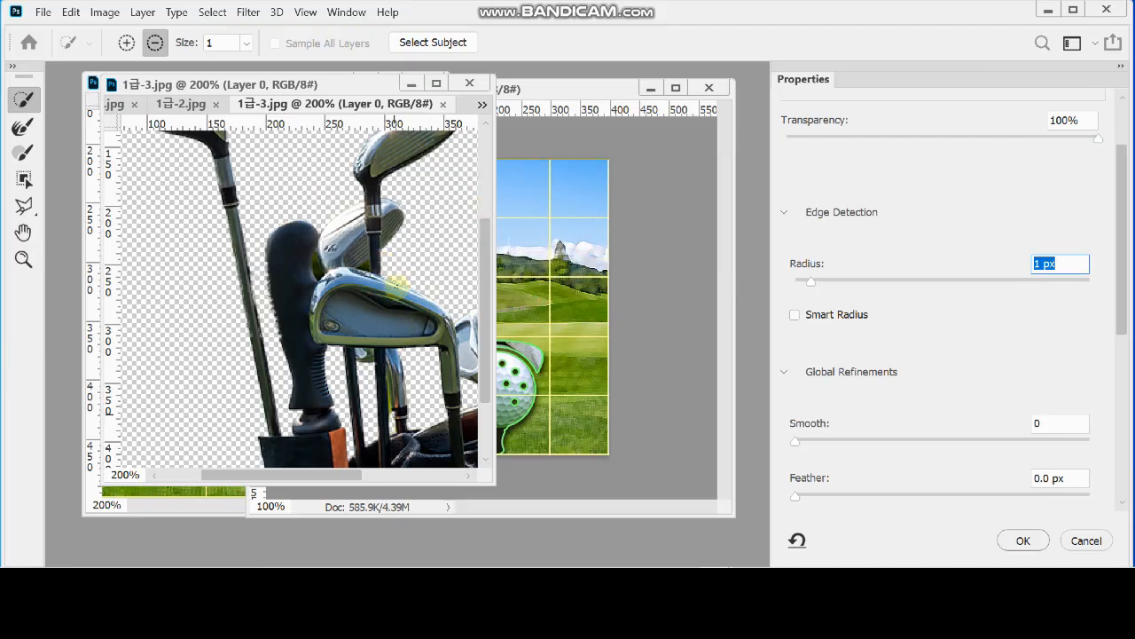
key("ctrl+minus")
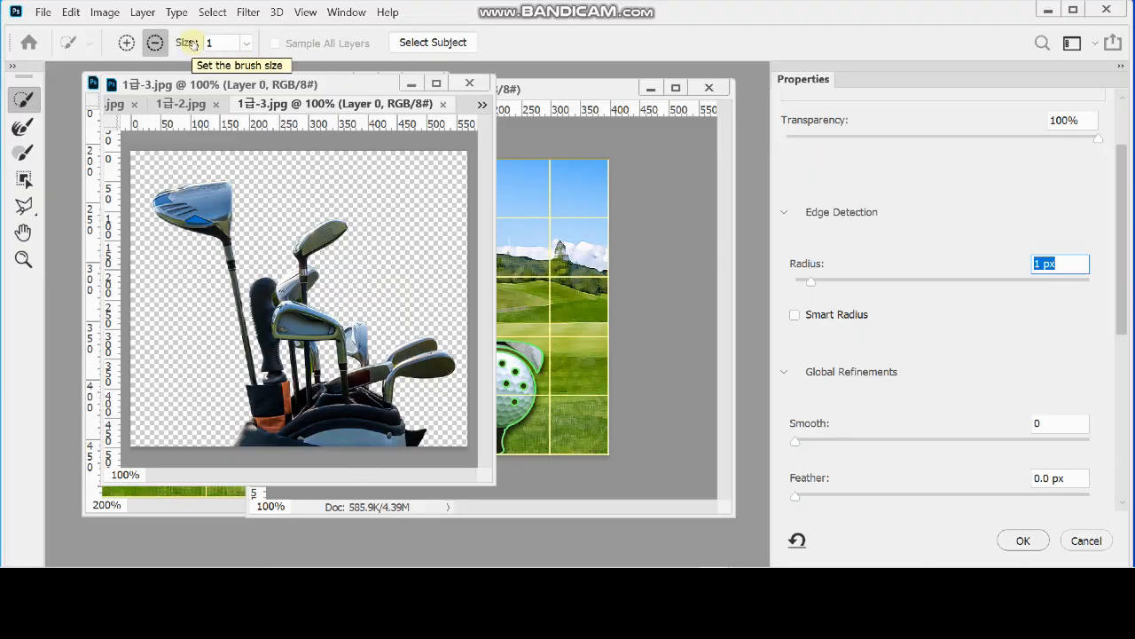
type("]")
left_click(576, 249)
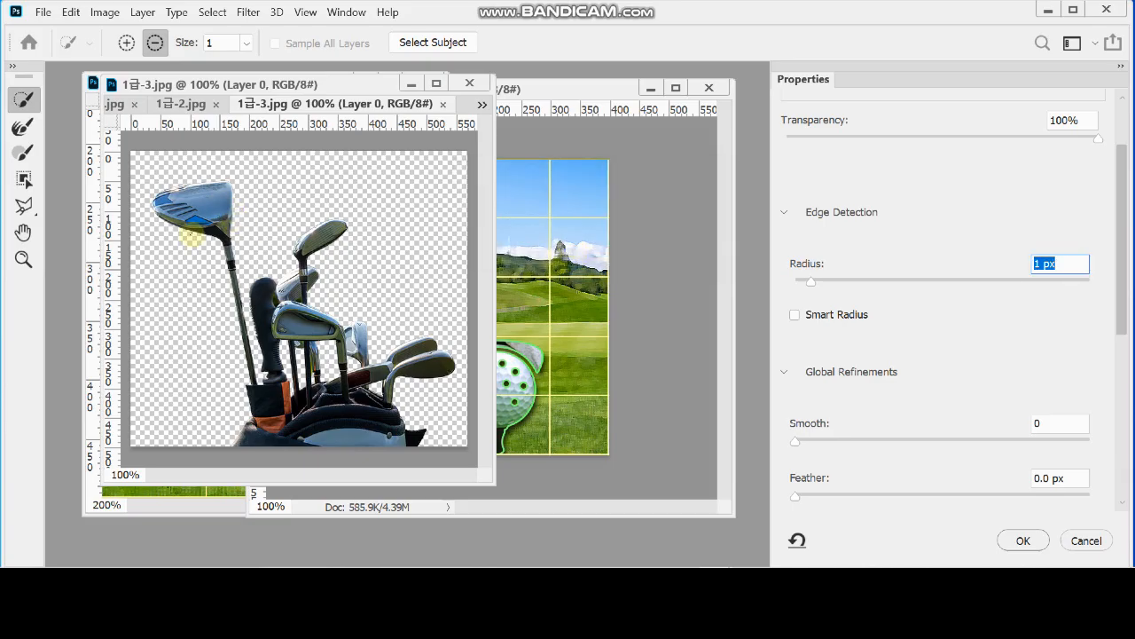
key("ctrl+plus")
key("ctrl+plus")
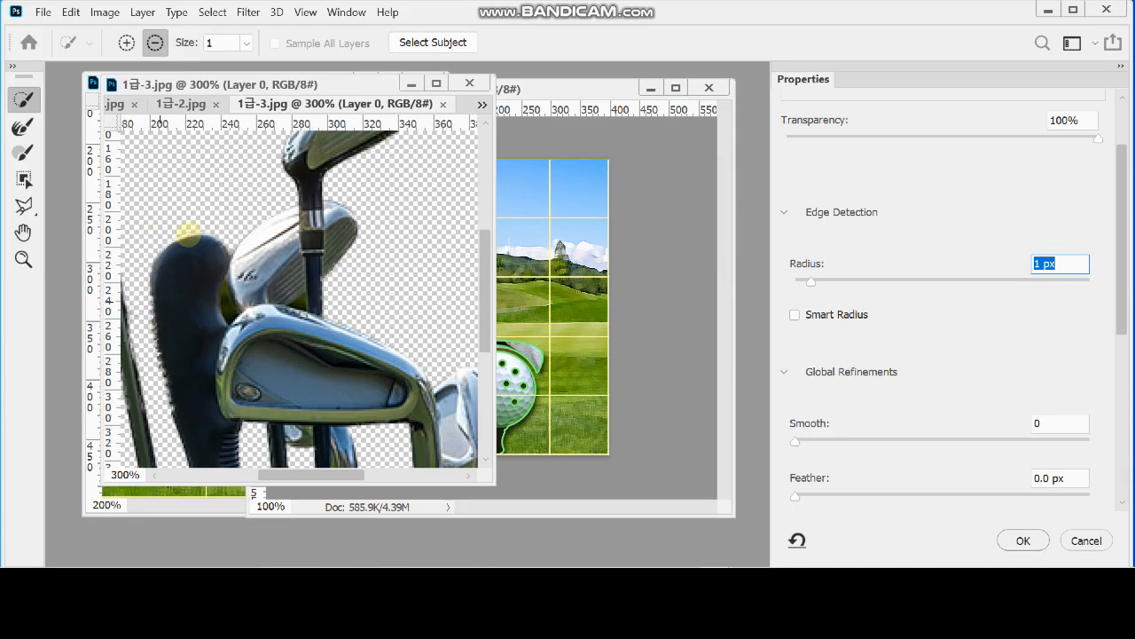
left_click_drag(157, 190, 399, 332)
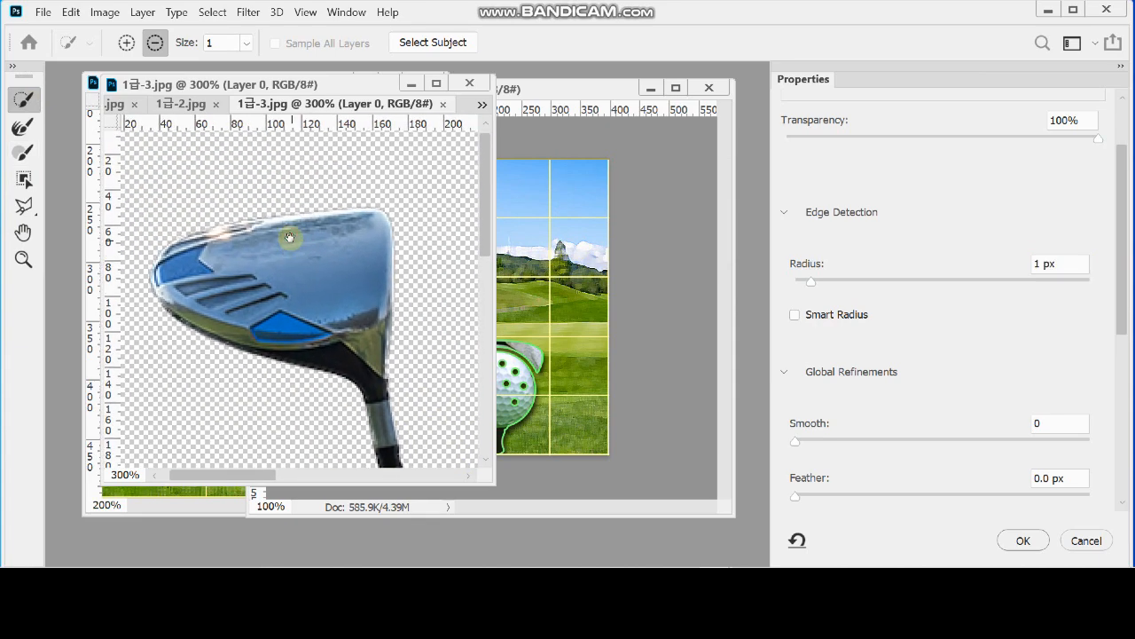
left_click_drag(322, 281, 353, 273)
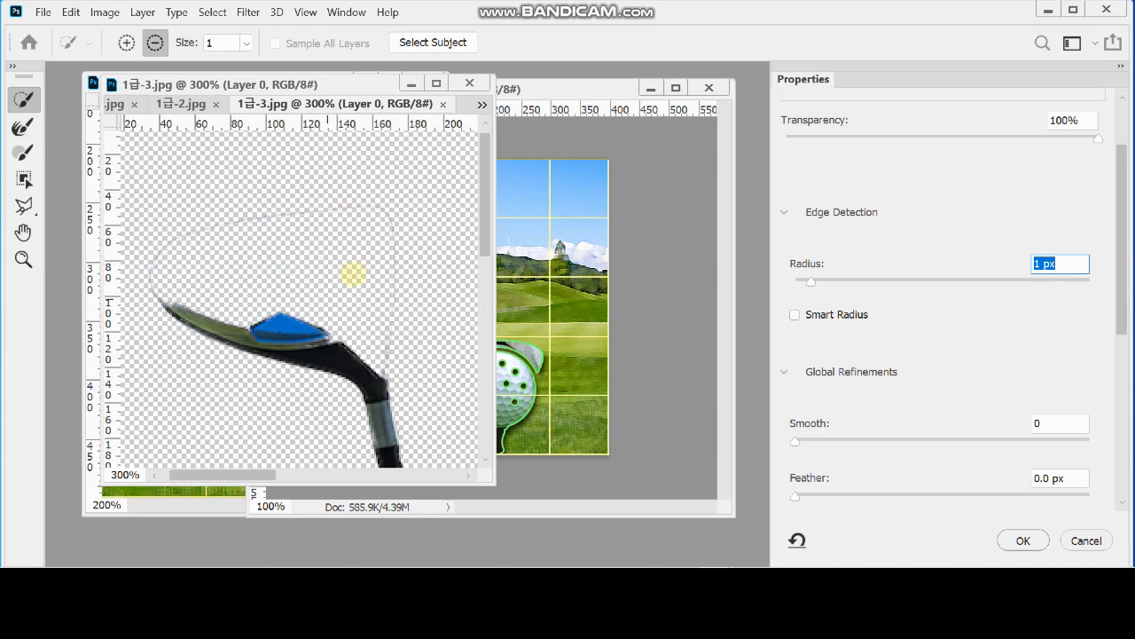
key("ctrl+z")
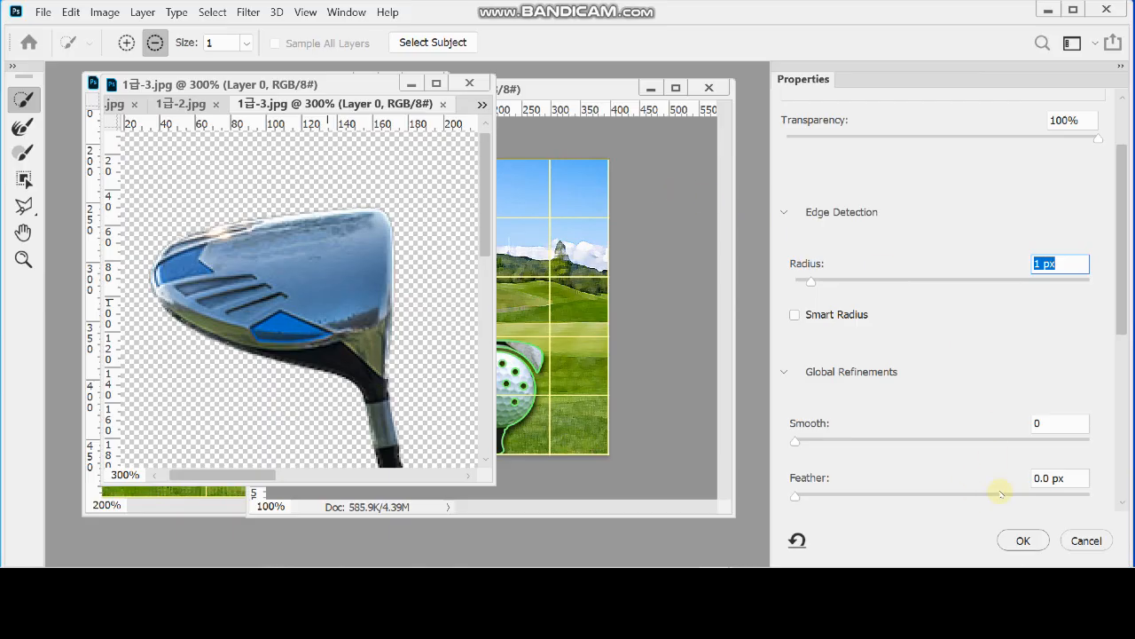
Step: Apply the refined golf bag selection, and paste the selected bag and clubs from 1급-3.jpg onto the poster as a new layer
left_click(1023, 540)
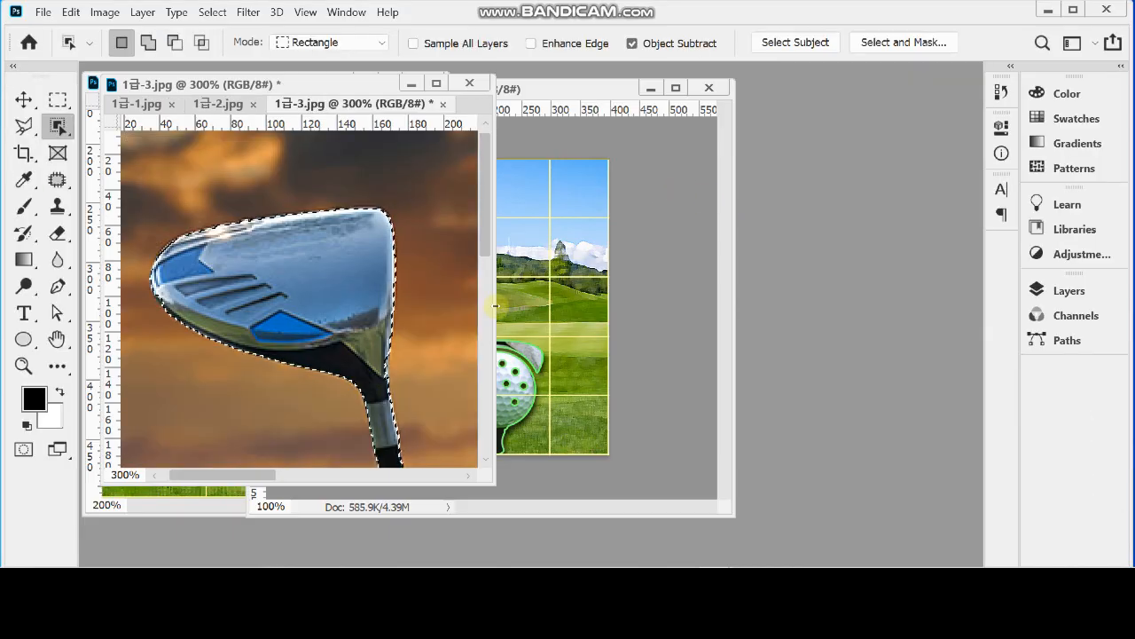
left_click(438, 297, "alt")
left_click(438, 297, "alt")
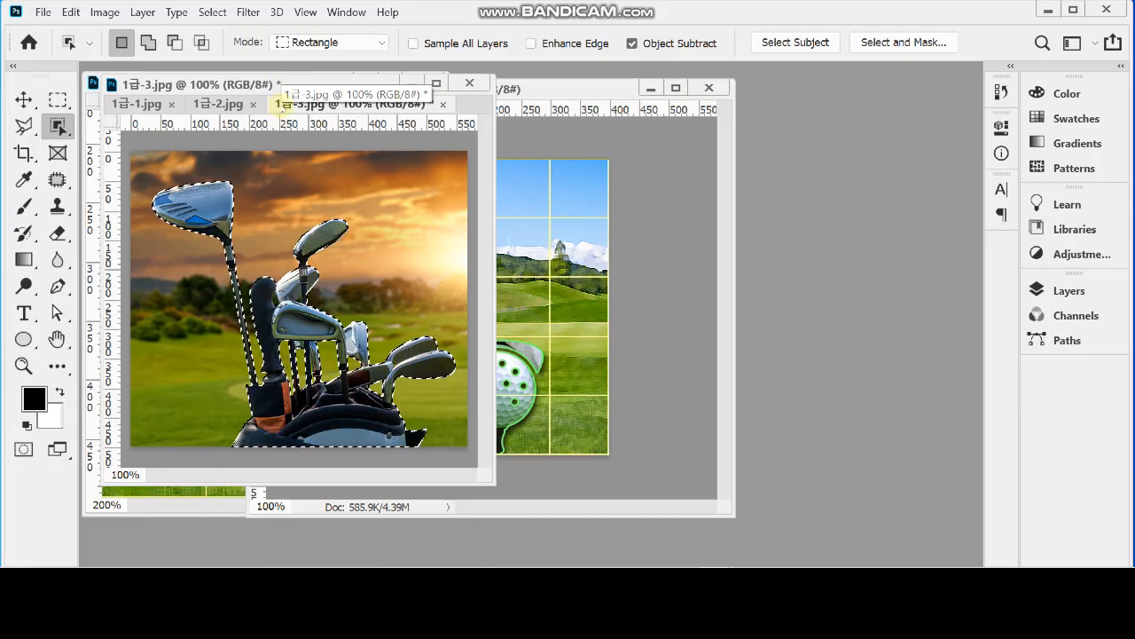
left_click_drag(271, 90, 815, 149)
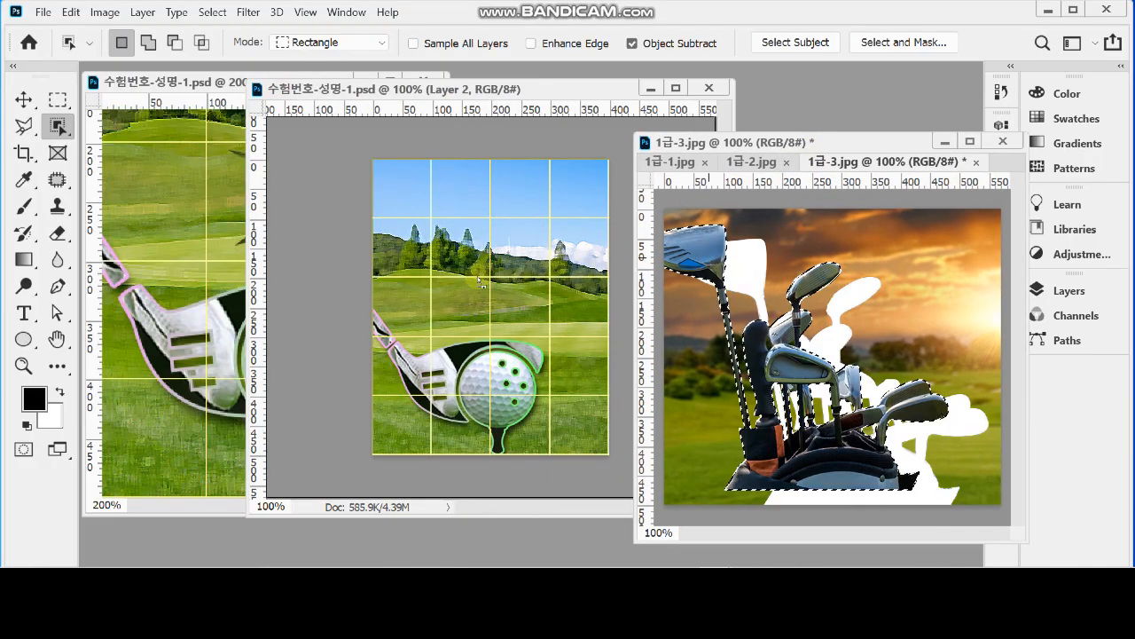
left_click(480, 282)
key("ctrl+v")
left_click_drag(468, 236, 500, 256)
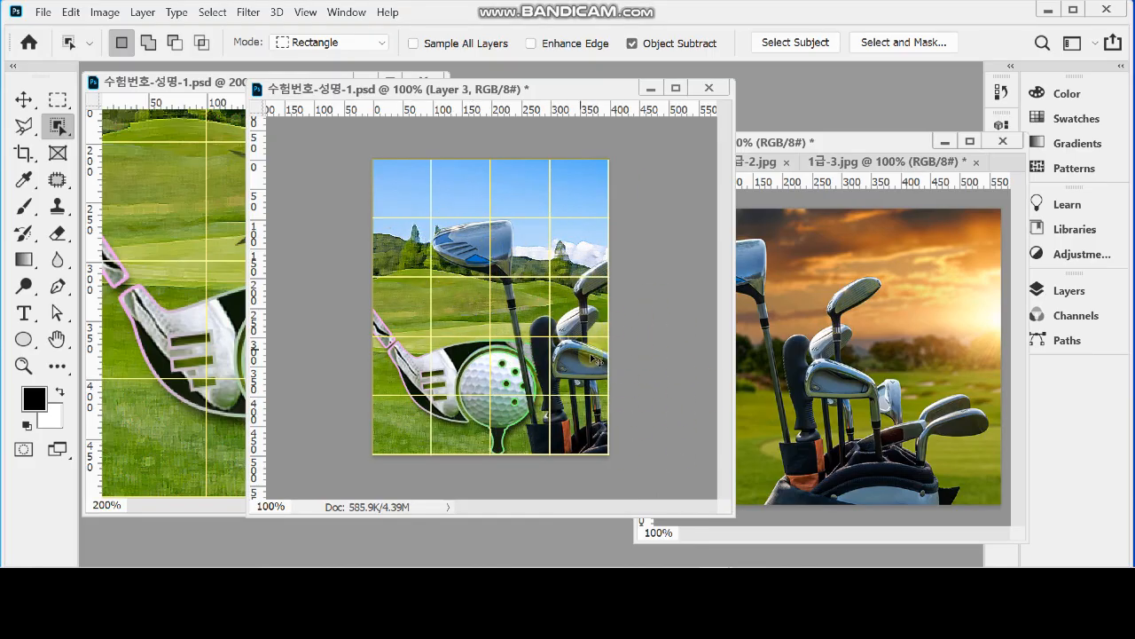
Step: Scale the pasted golf bag to about 86.21% and position it beside the ball at about X 398 px, Y 339 px
key("ctrl+t")
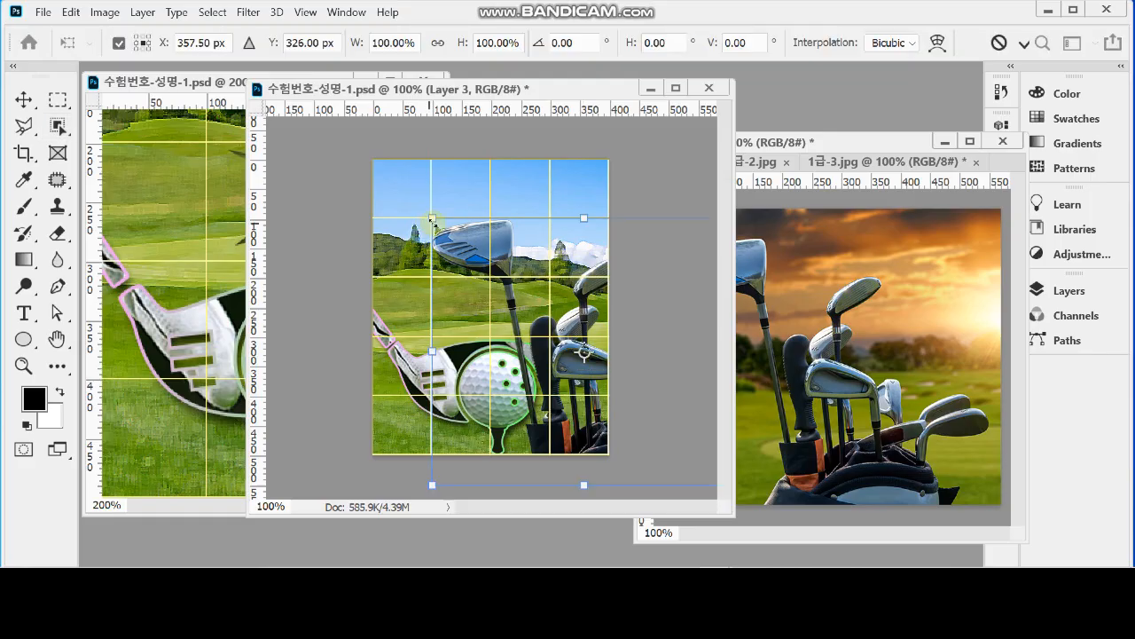
left_click_drag(432, 218, 474, 255)
left_click_drag(489, 88, 717, 85)
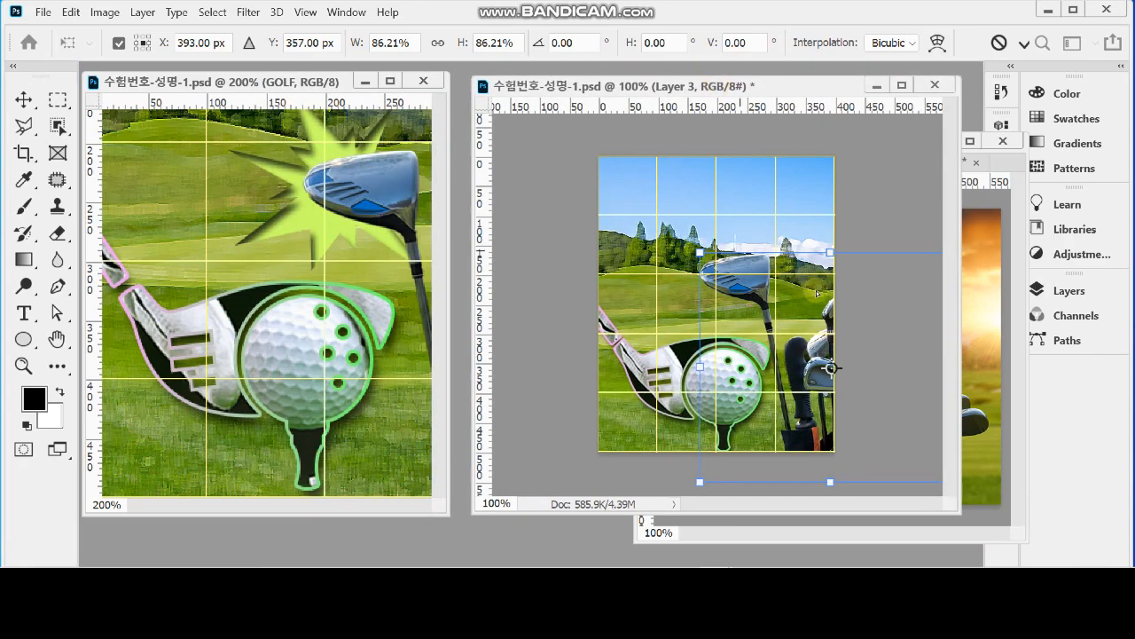
mouse_move(759, 295)
left_mouse_down()
mouse_move(743, 289)
mouse_move(763, 283)
left_mouse_up()
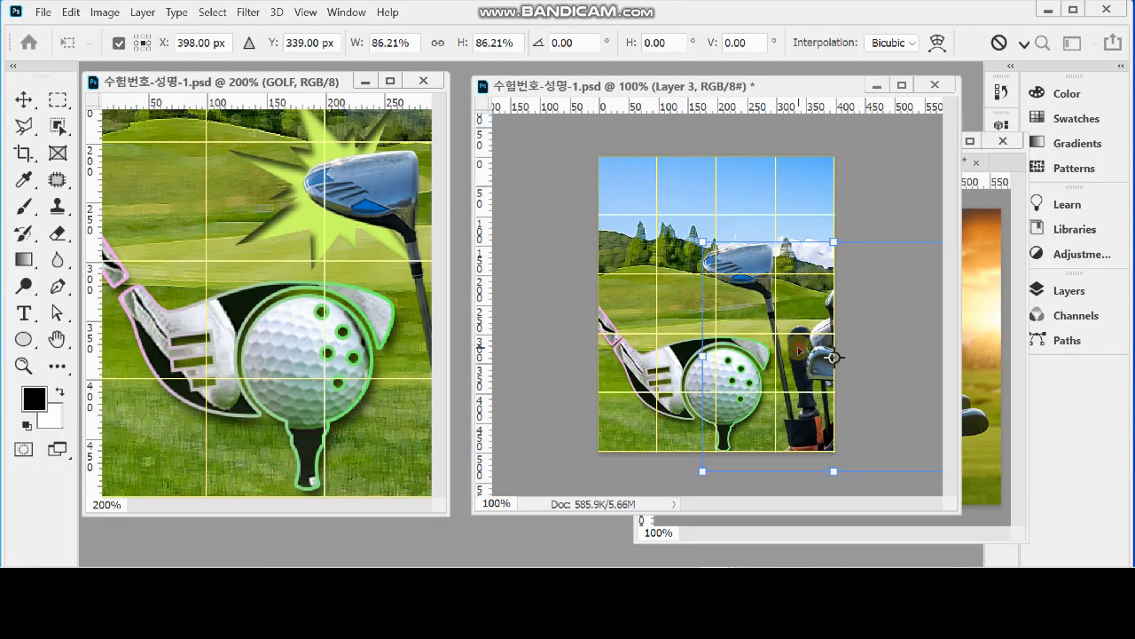
key("Return")
Step: Following the reference poster, lower the golf bag, rotate it slightly counterclockwise, and shift it so the driver head sits above the ball
key("w")
left_click_drag(384, 415, 275, 355)
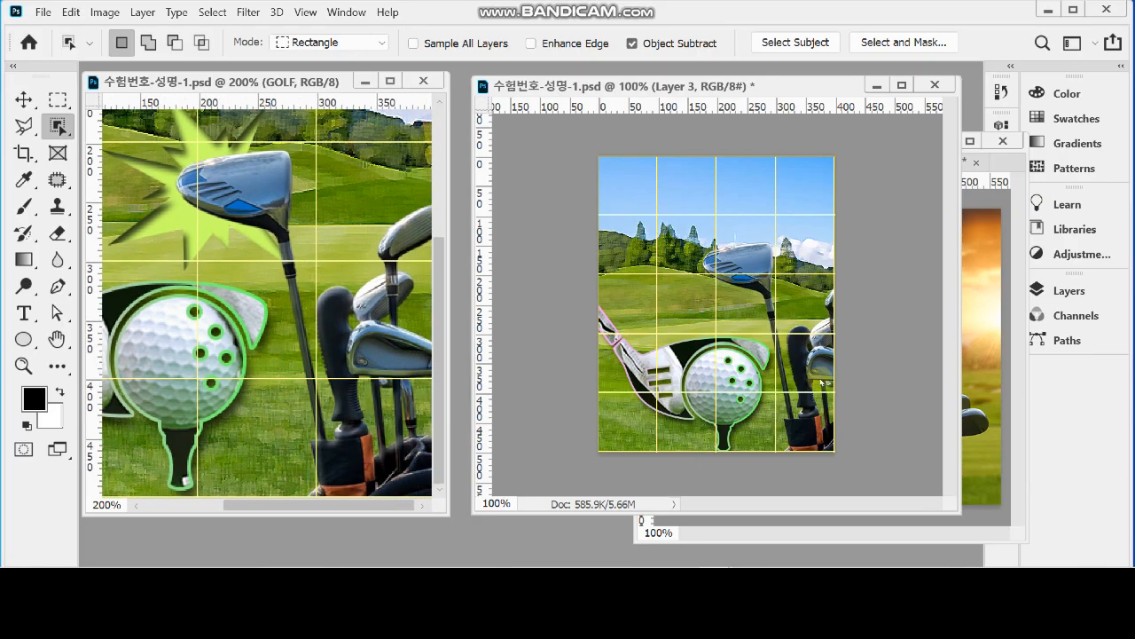
left_click(382, 382, "alt")
left_click(382, 382, "alt")
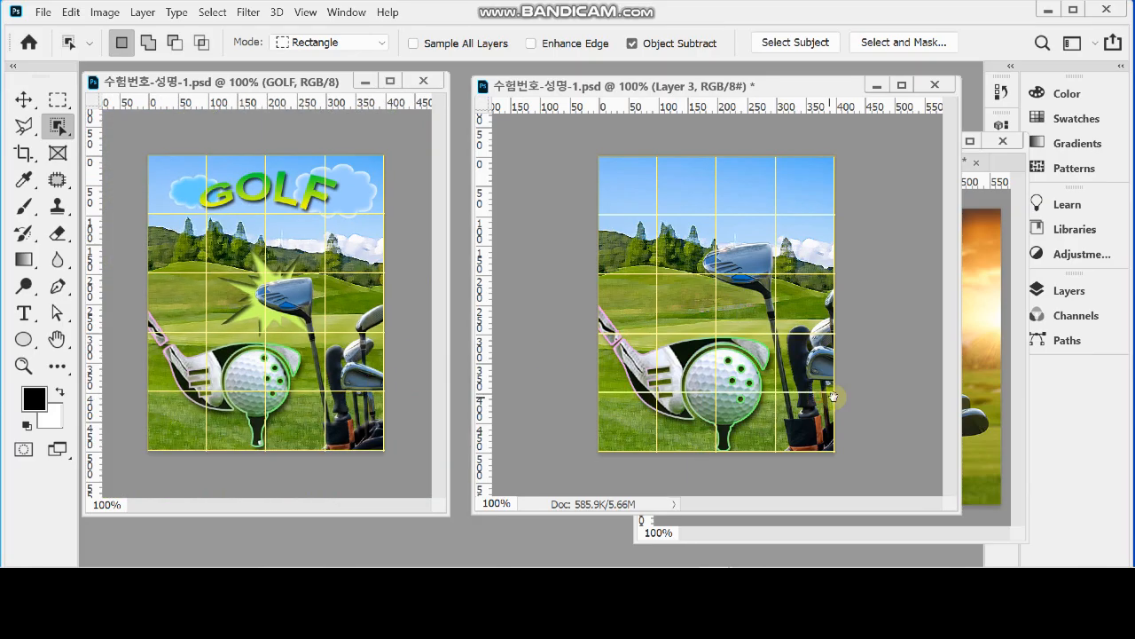
key("ctrl+t")
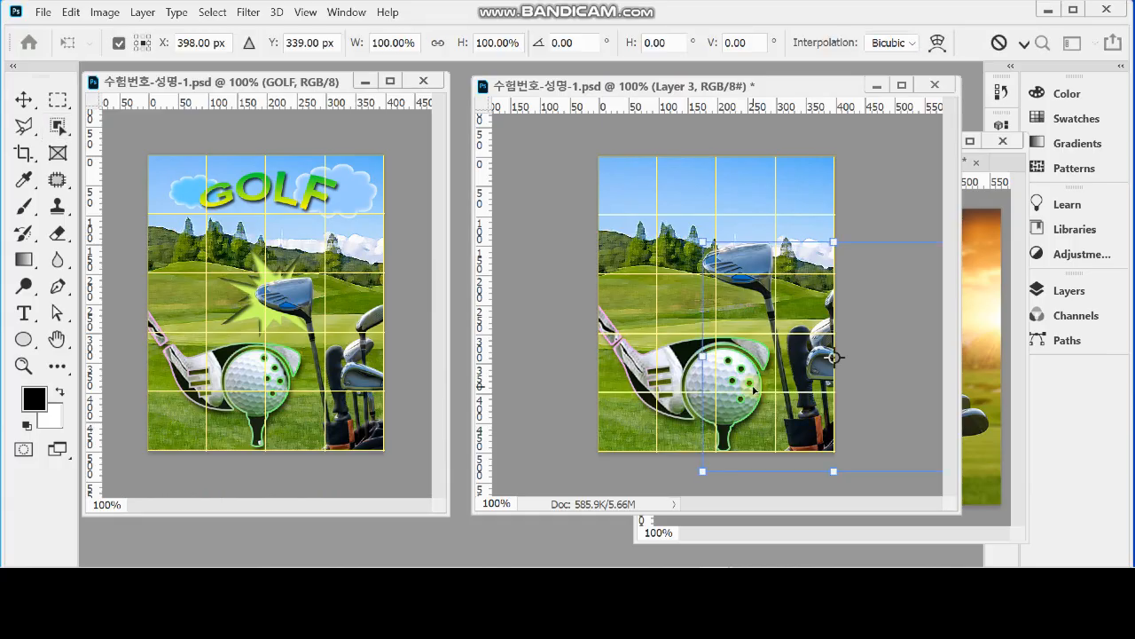
left_click_drag(834, 358, 843, 381)
left_click_drag(789, 223, 776, 228)
left_click_drag(762, 317, 740, 309)
key("Return")
key("w")
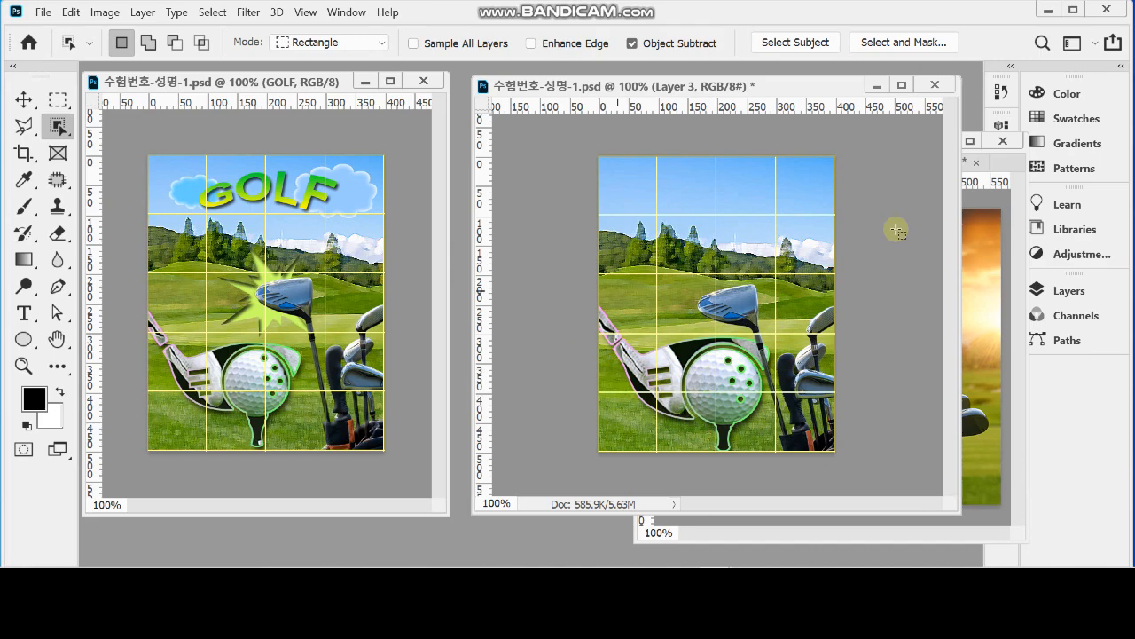
Step: Transform the club-and-ball shape layer together with its clipped Layer 2, scaling them down proportionally and shifting them slightly
left_click(1069, 291)
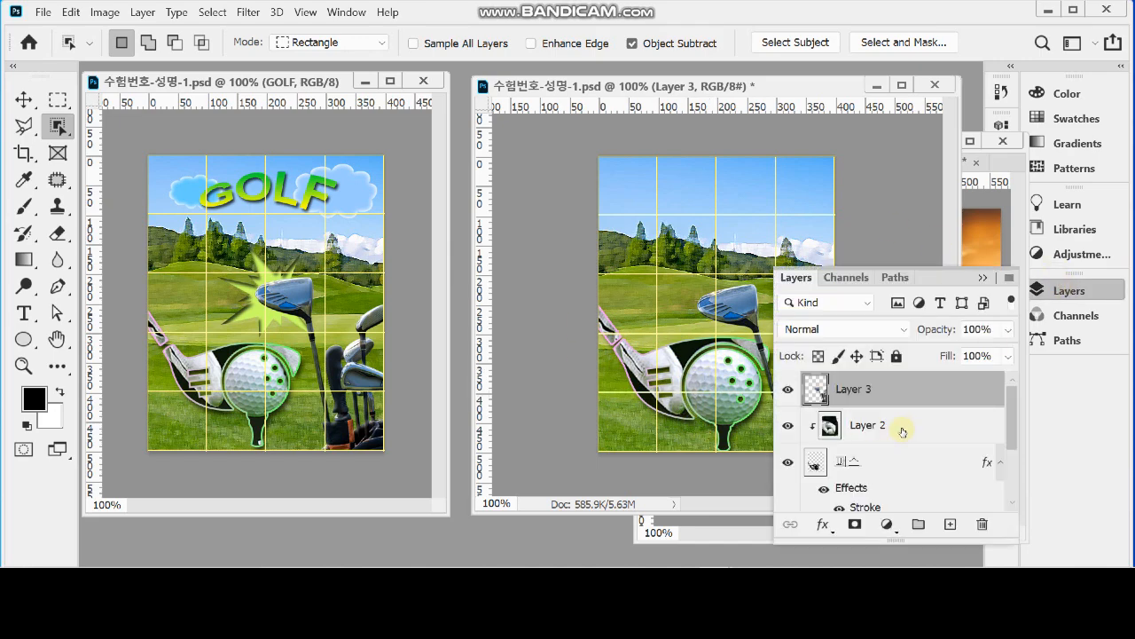
scroll(903, 432, "down", 1)
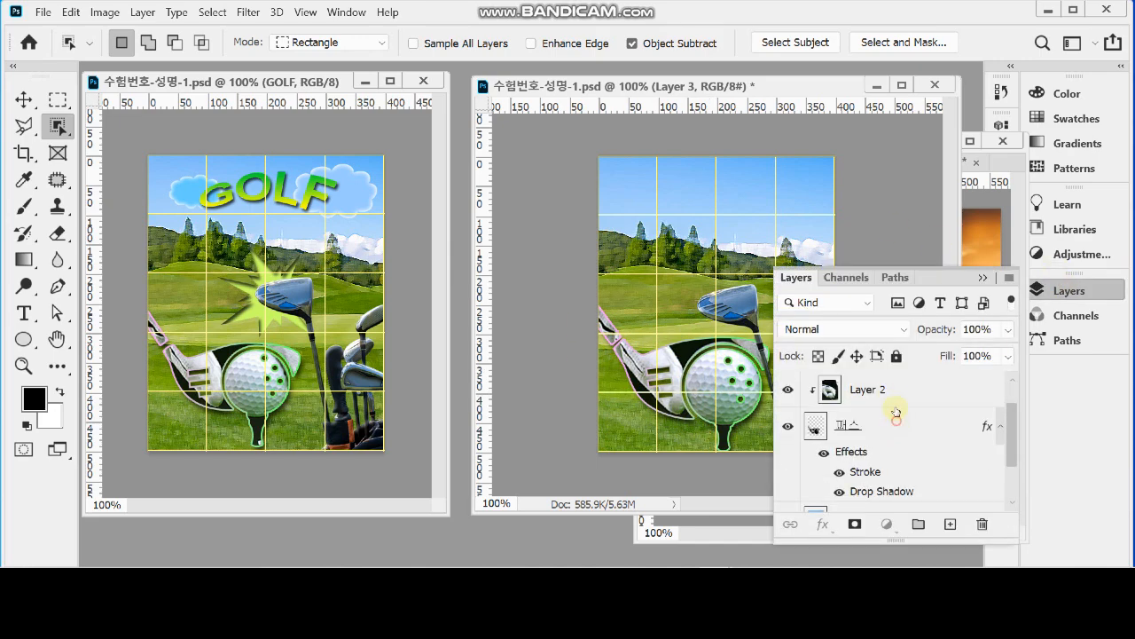
left_click(896, 421)
left_click(885, 392, "shift")
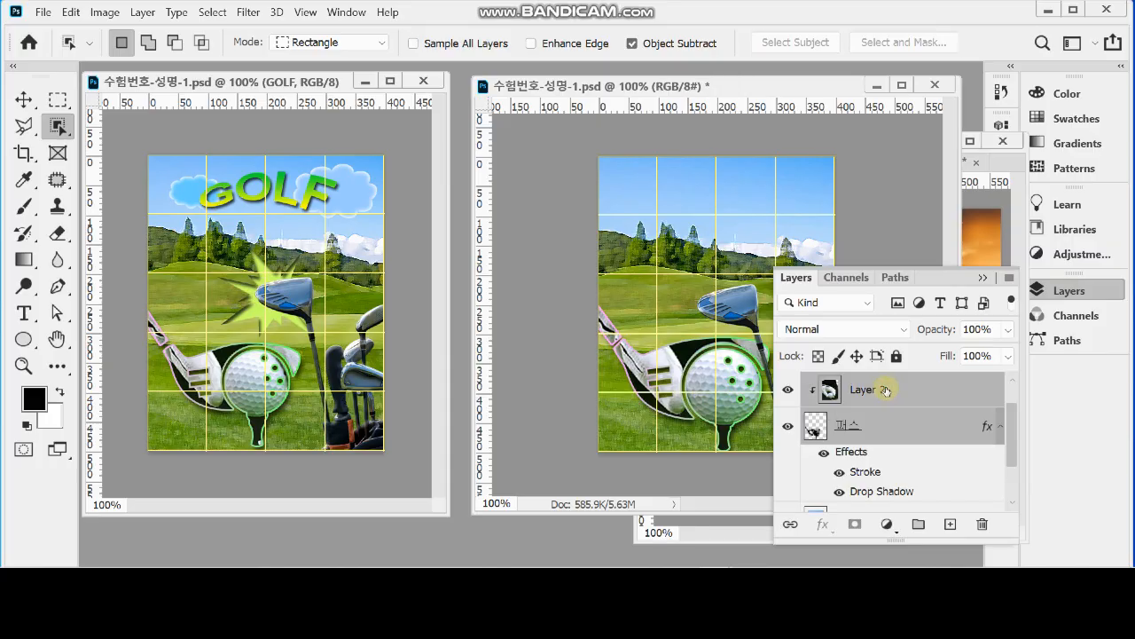
key("ctrl+t")
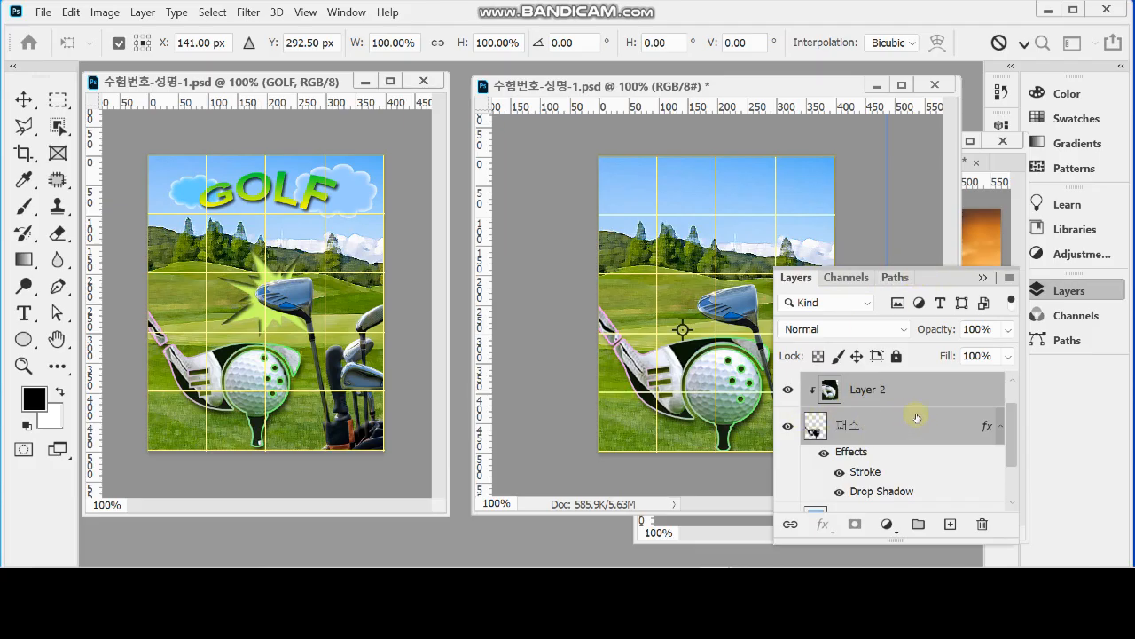
scroll(914, 419, "up", 1)
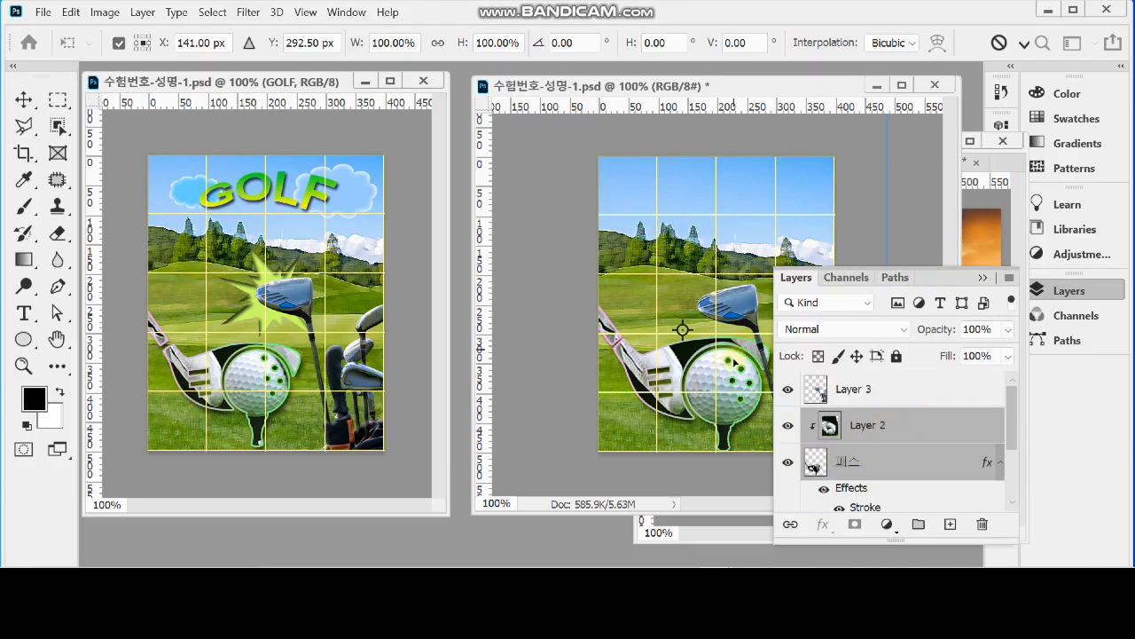
left_click(437, 43)
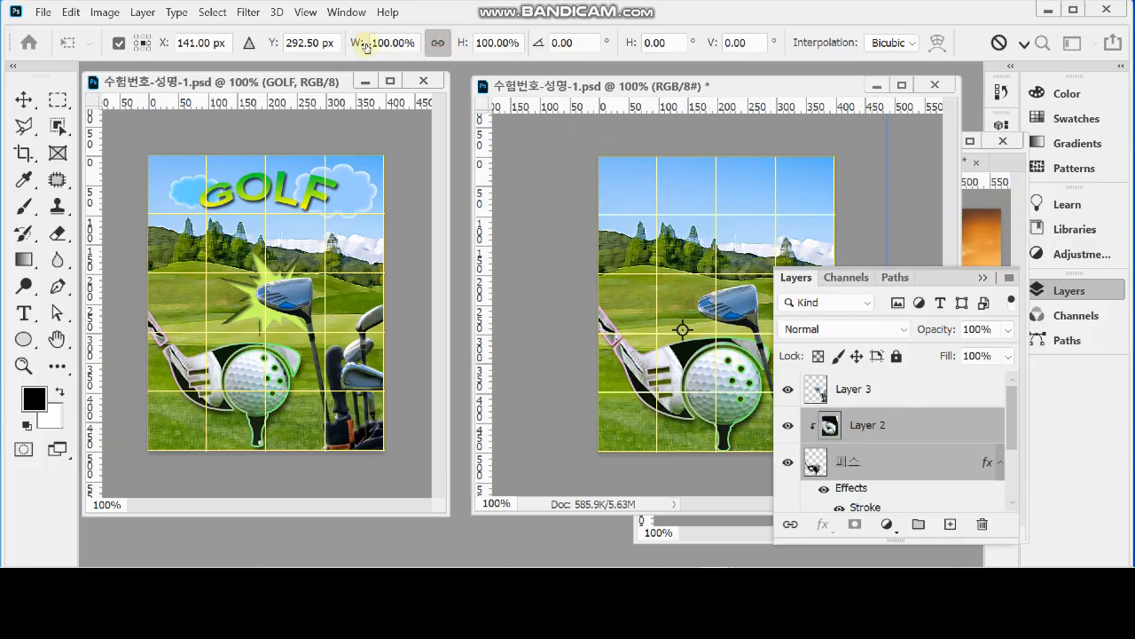
left_click_drag(356, 43, 353, 43)
left_click_drag(694, 382, 686, 383)
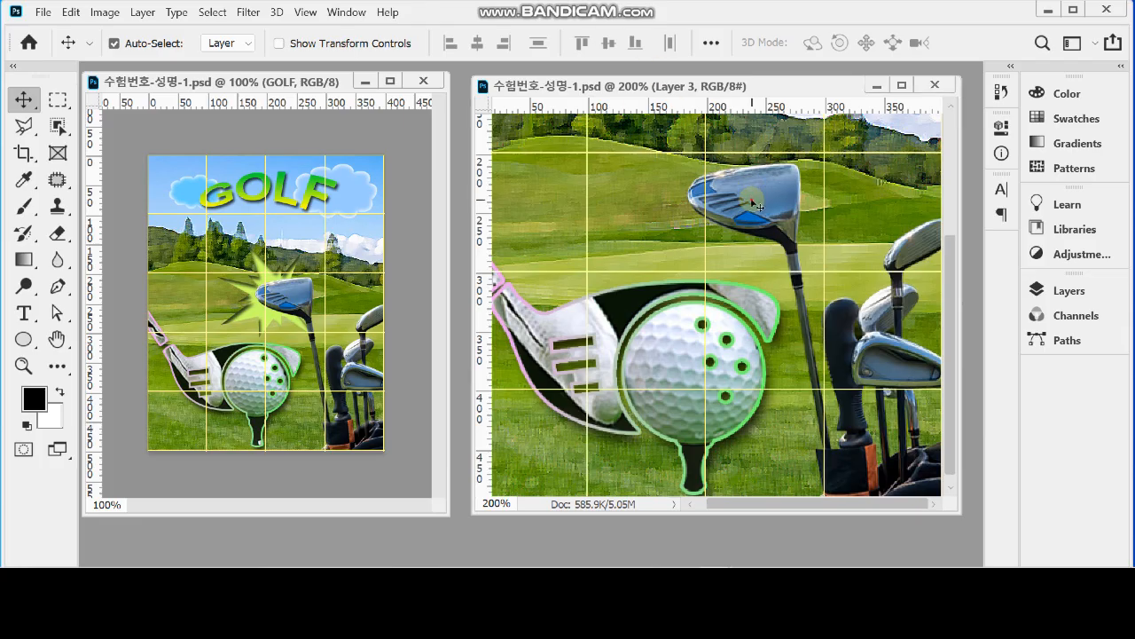
Step: Apply a Bevel & Emboss effect in the Inner Bevel style to the golf bag layer
left_click(1055, 297)
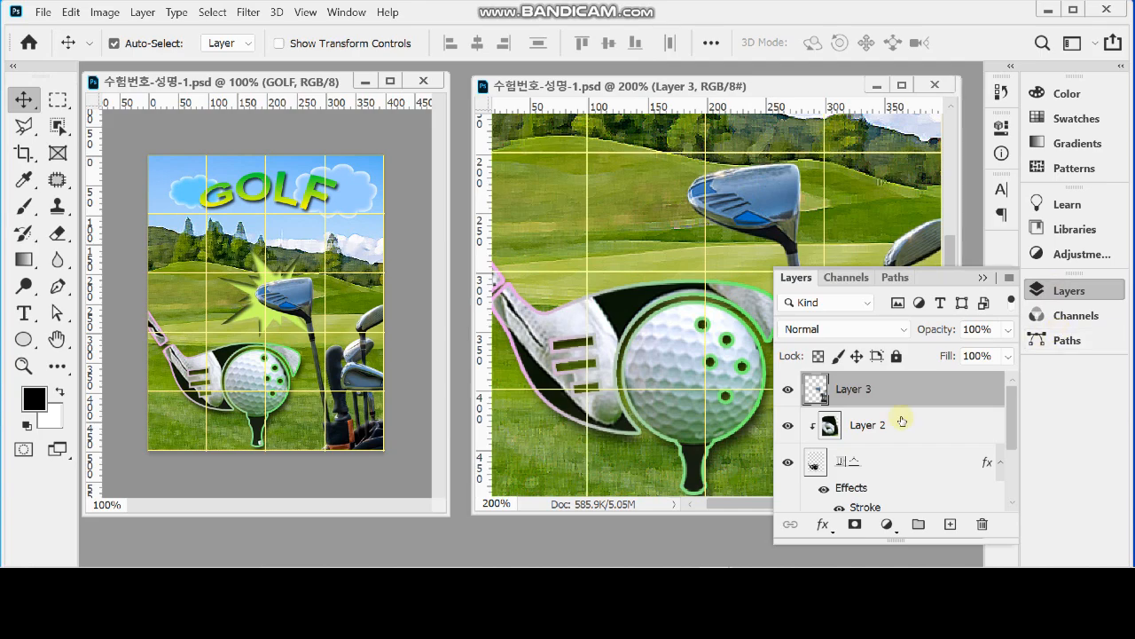
left_click(823, 525)
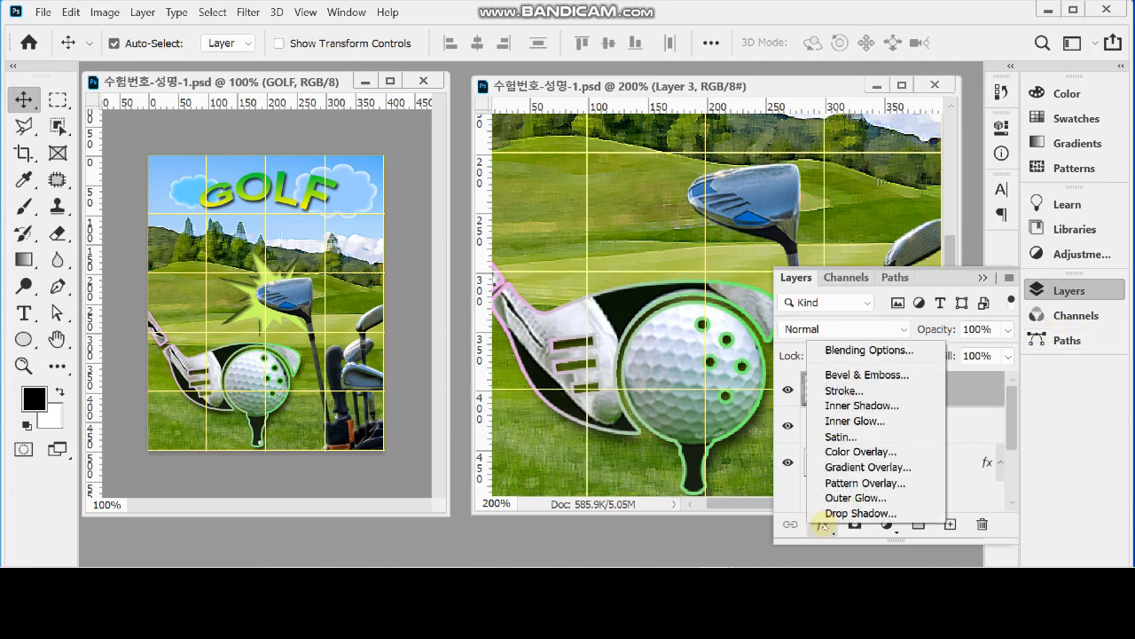
left_click(885, 375)
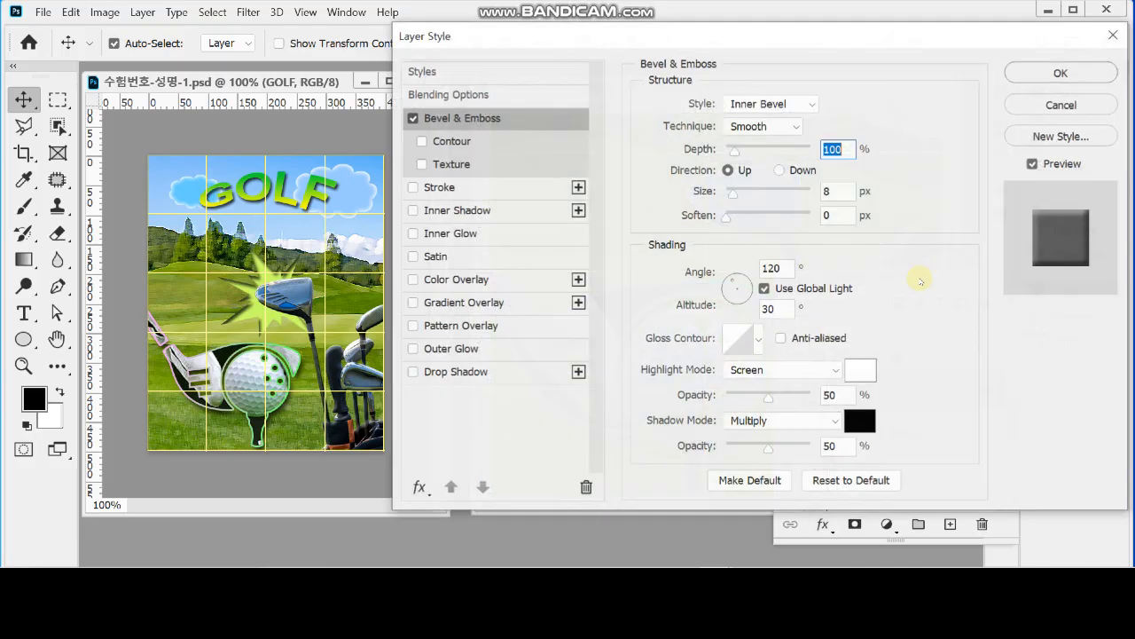
left_click(834, 192)
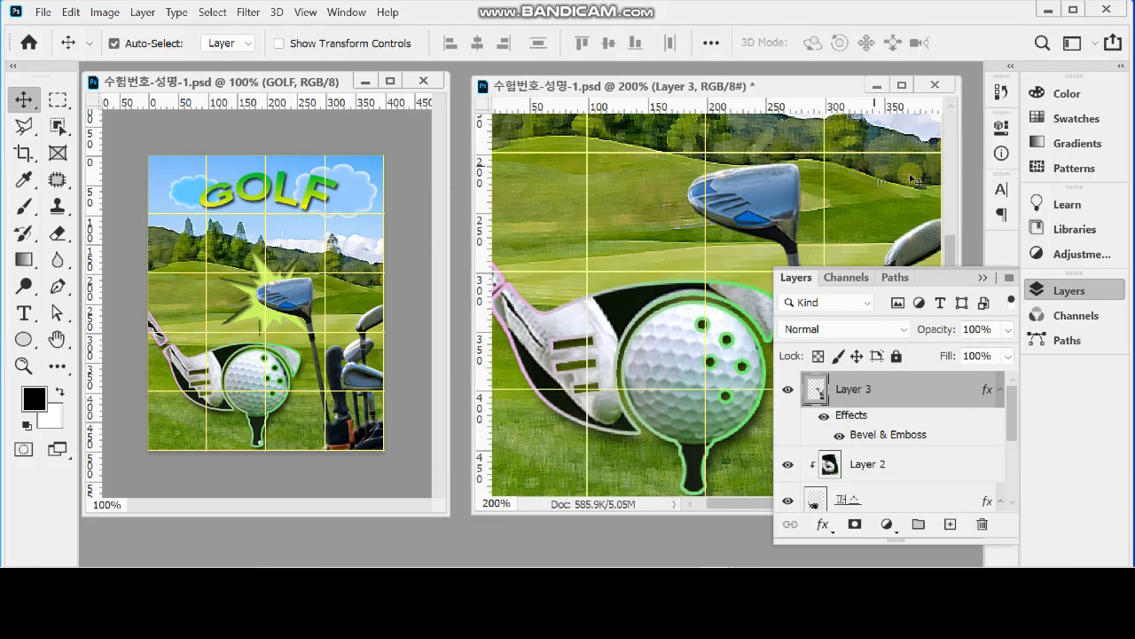
left_click(1084, 291)
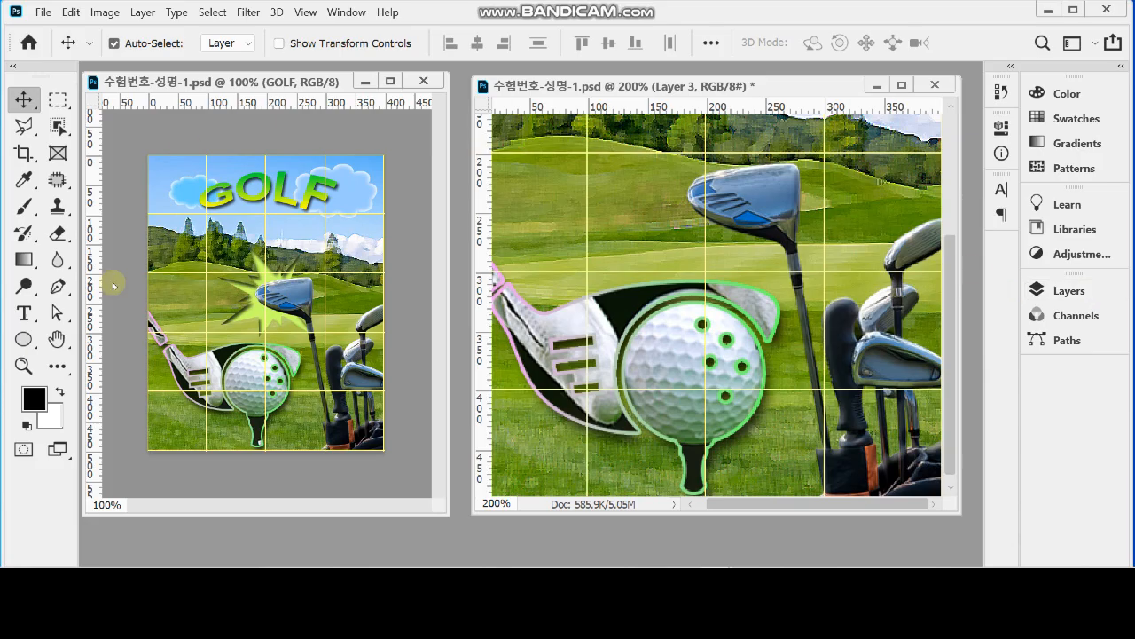
Step: Set the Custom Shape tool to the solid irregular burst from the Symbols group of the legacy default shapes
left_click(23, 348)
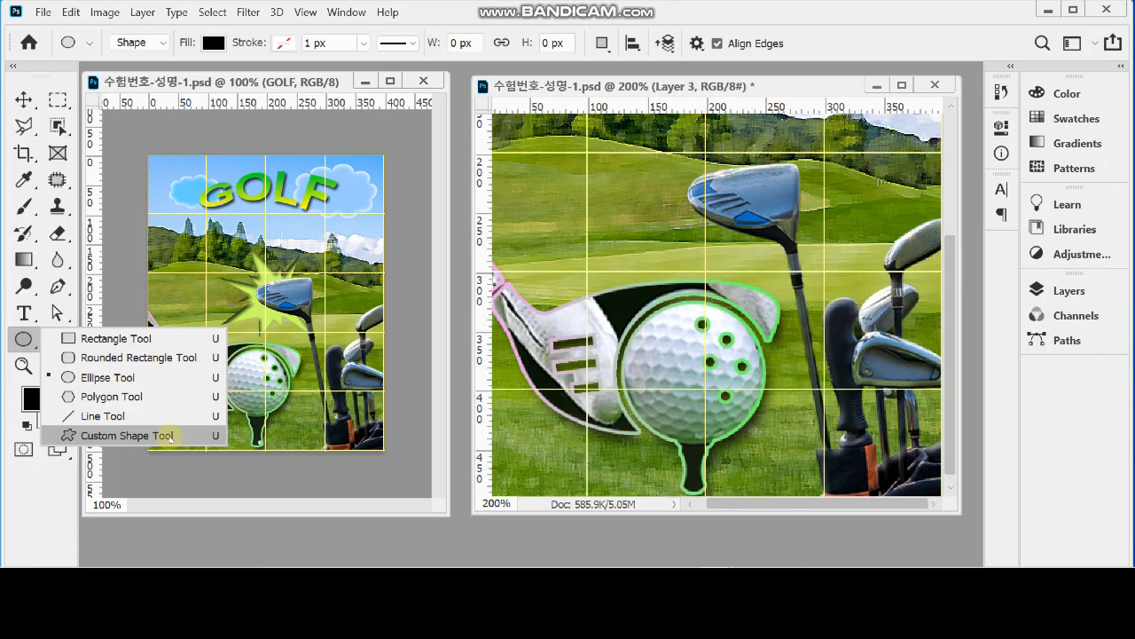
left_click(127, 436)
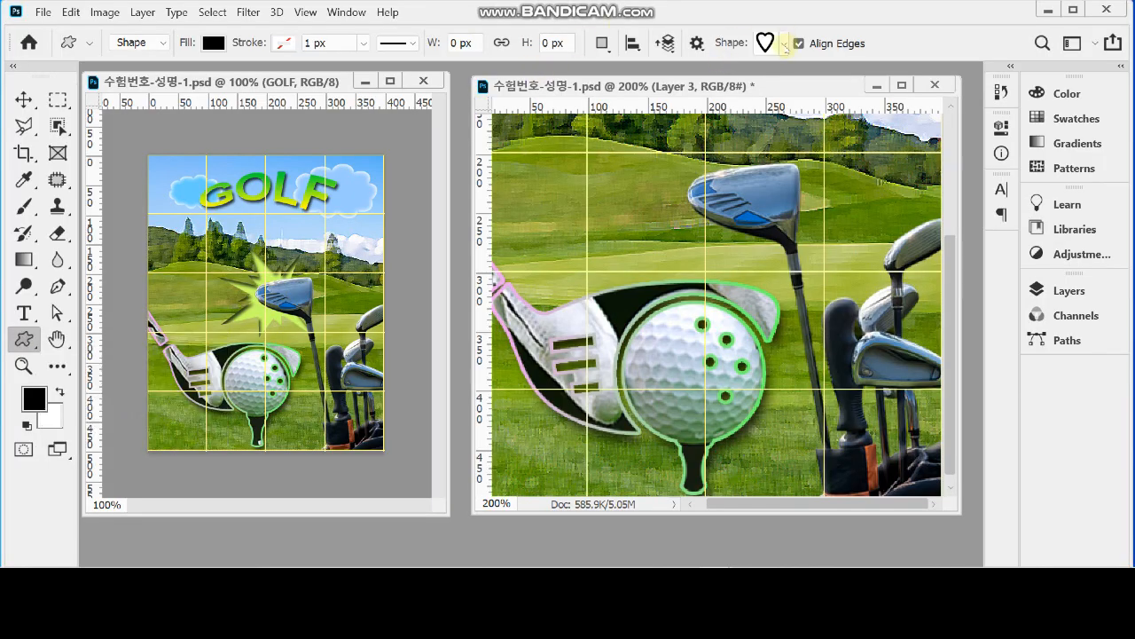
left_click(785, 44)
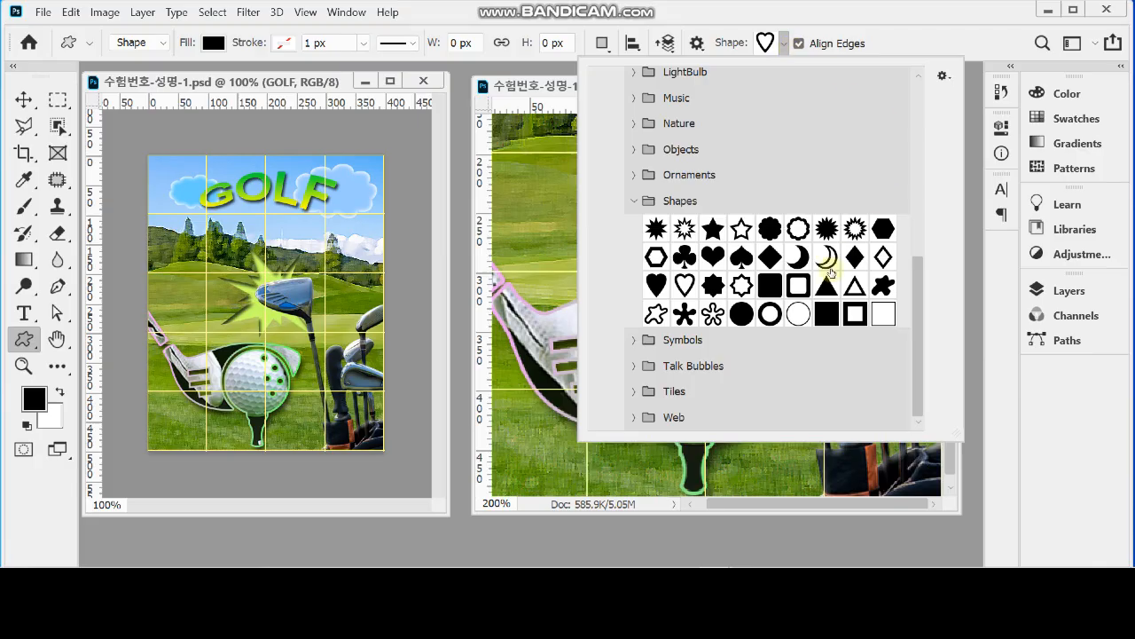
left_click(643, 202)
scroll(657, 211, "up", 4)
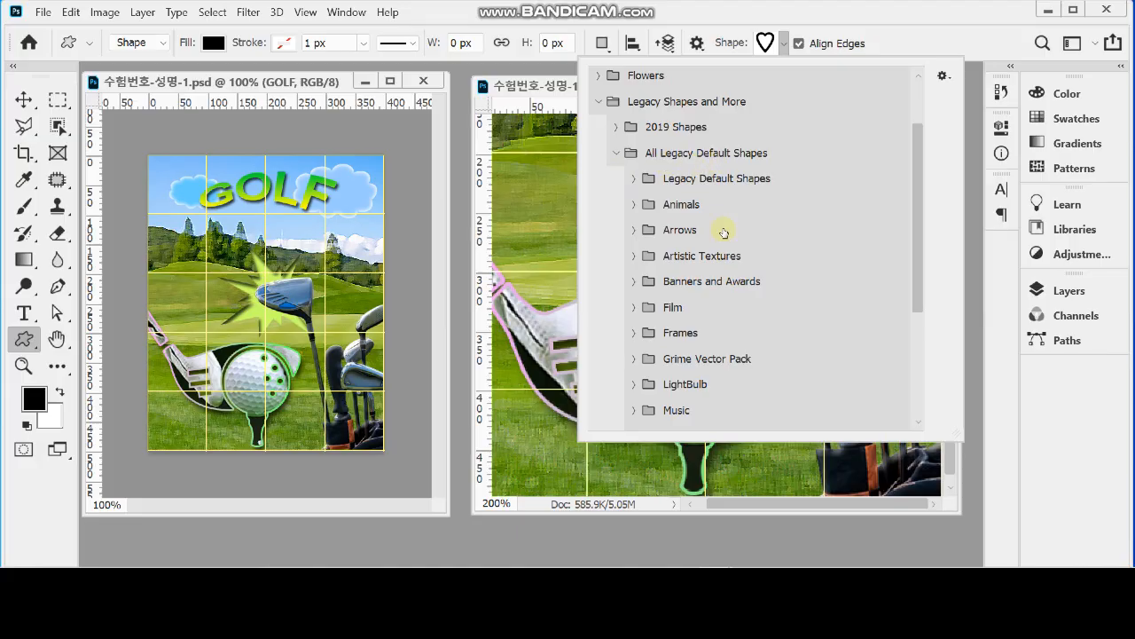
scroll(715, 305, "down", 4)
scroll(719, 346, "down", 1)
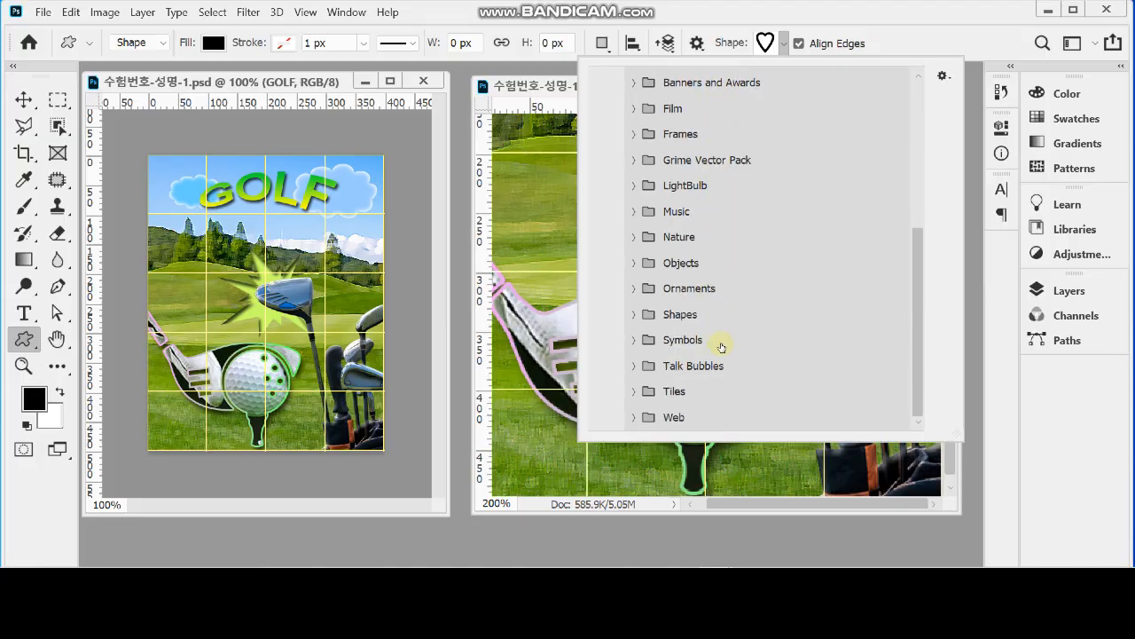
left_click(635, 341)
scroll(830, 324, "down", 3)
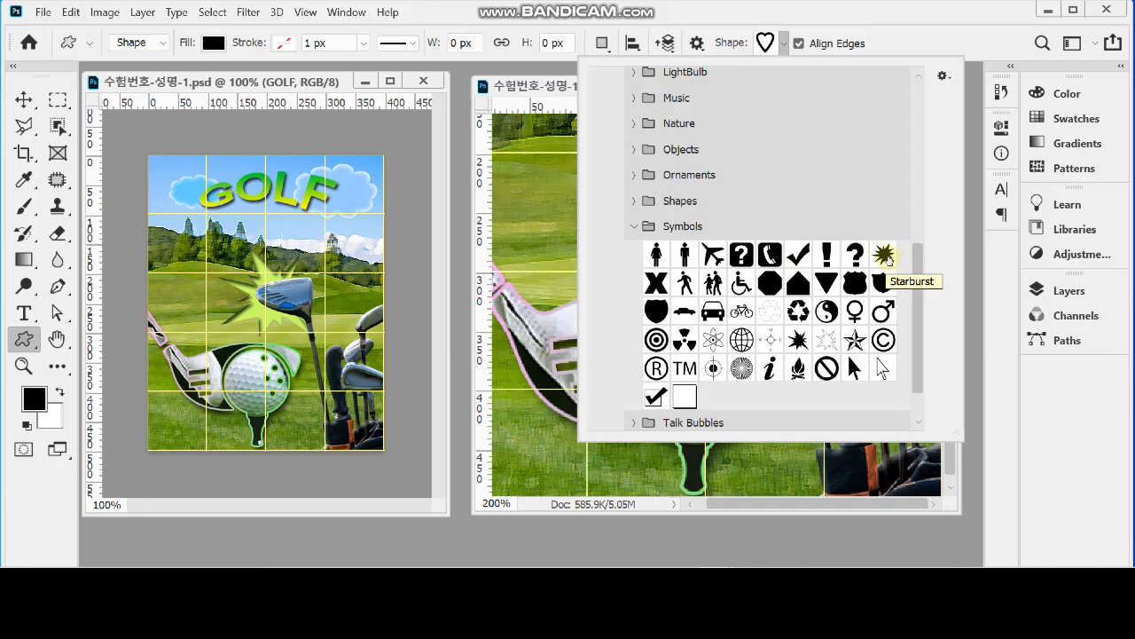
left_click(796, 344)
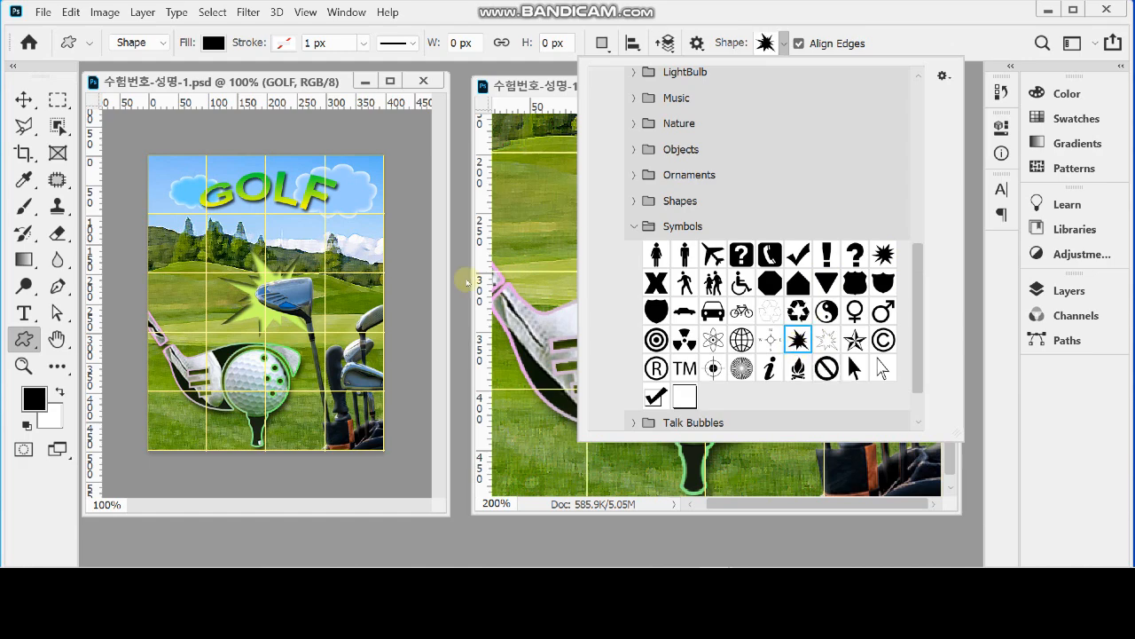
Step: Draw the burst shape around the driver head above the ball and enlarge it to about 162 by 151 px
left_click(880, 30)
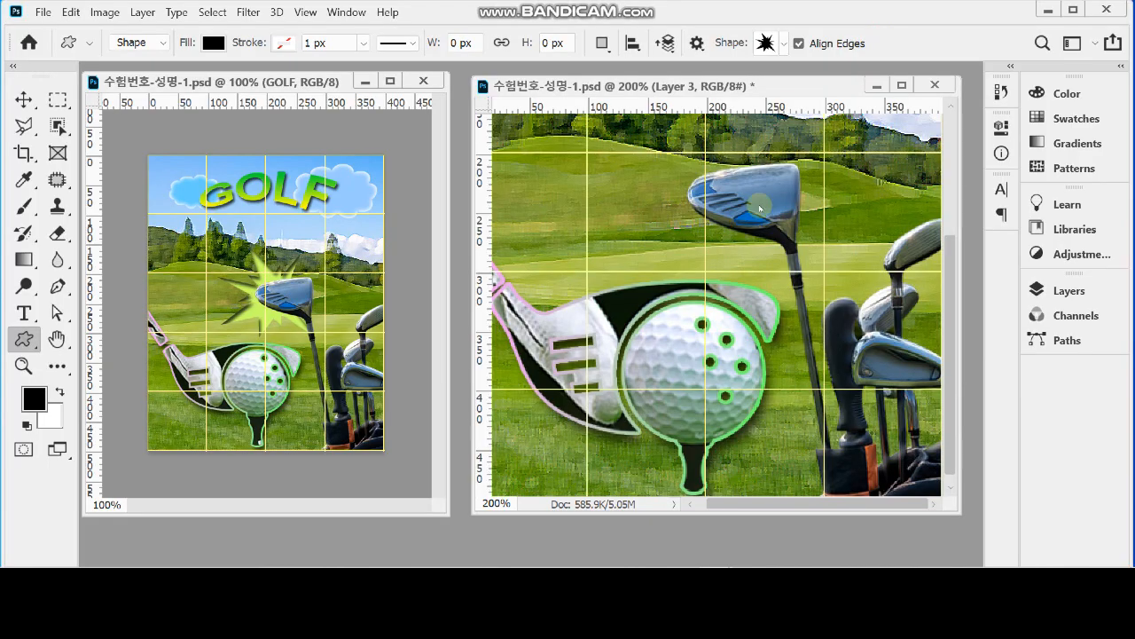
scroll(759, 205, "up", 2)
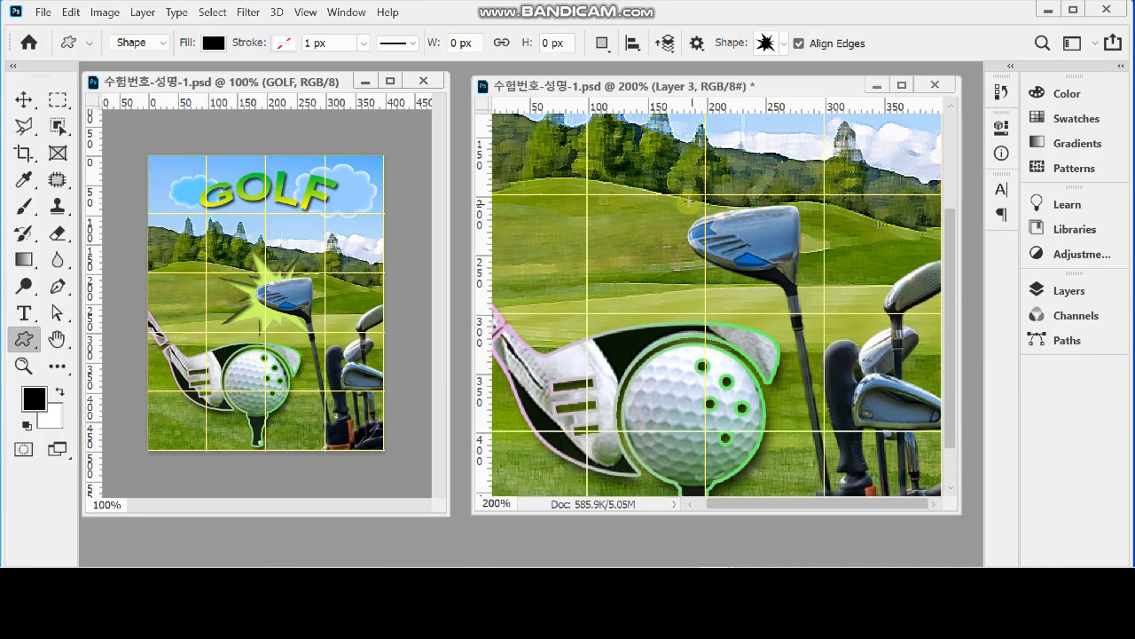
left_click_drag(665, 170, 841, 342)
left_click_drag(718, 245, 739, 255)
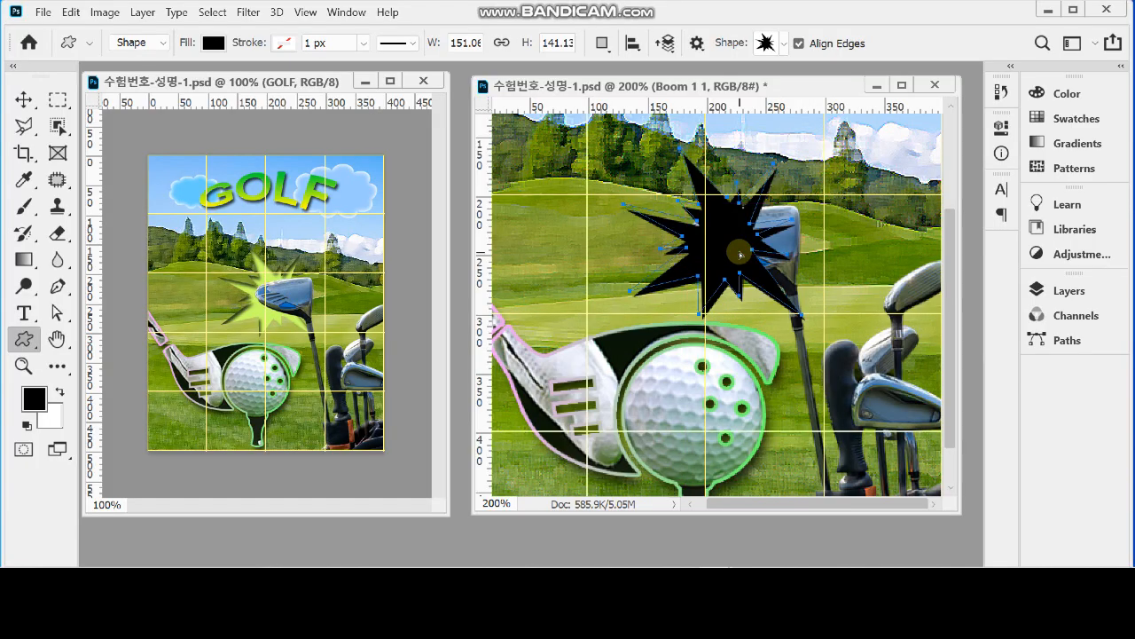
key("ctrl+t")
left_click_drag(624, 314, 614, 328)
left_click_drag(731, 265, 722, 257)
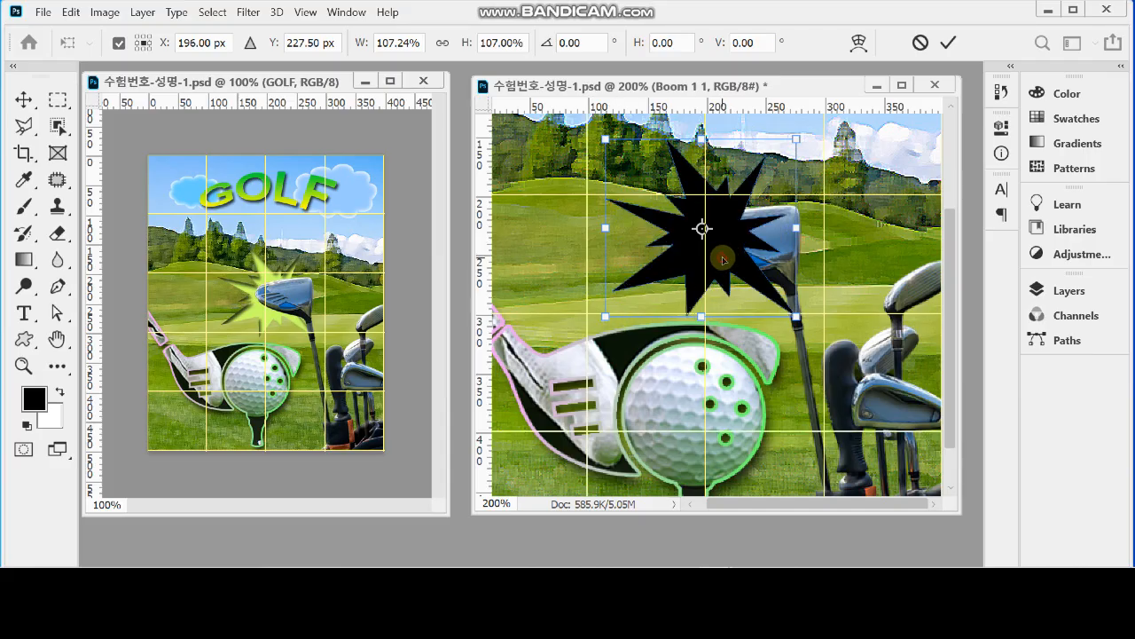
key("Return")
Step: Set the fill colour of the burst shape to ccff66
left_click(1064, 291)
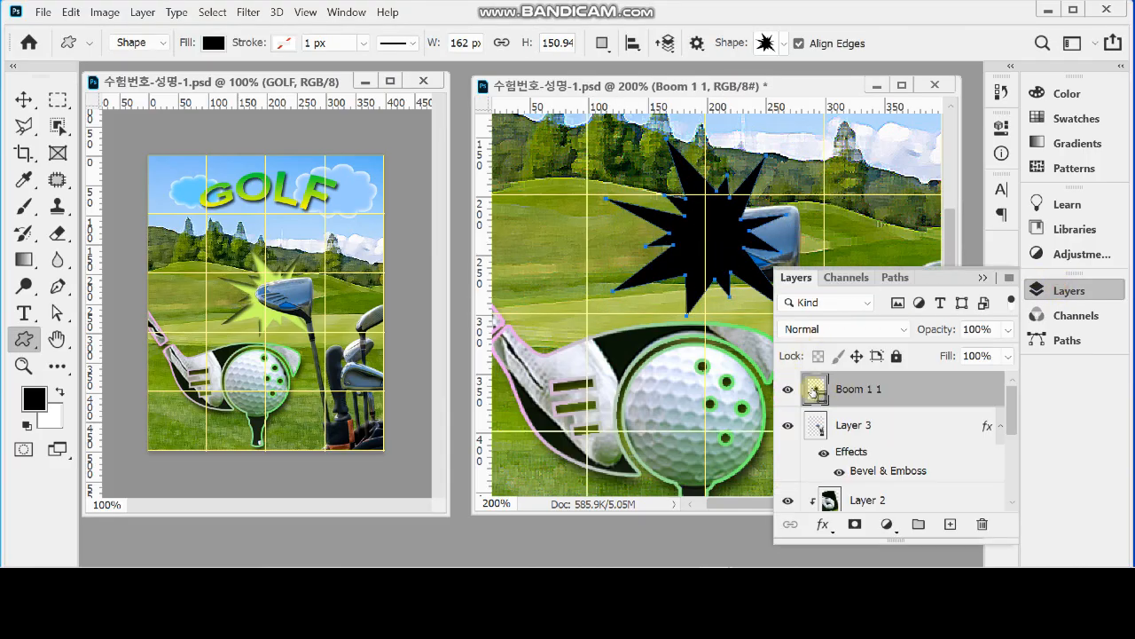
double_click(813, 392)
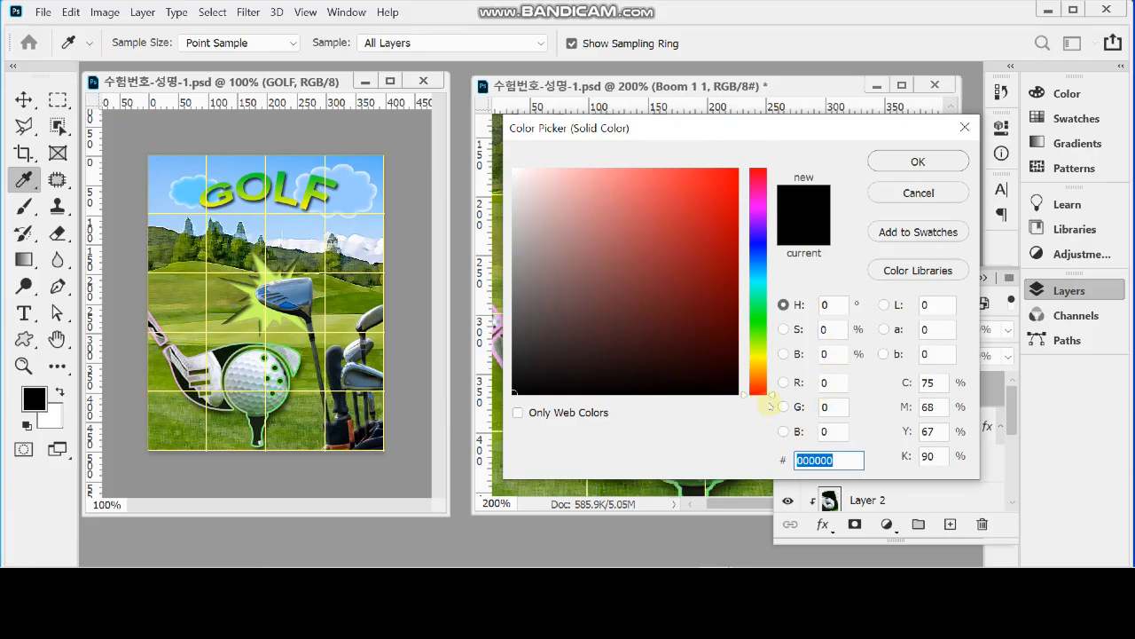
type("ㄹ")
type("6")
left_click_drag(826, 462, 765, 467)
type("cf6")
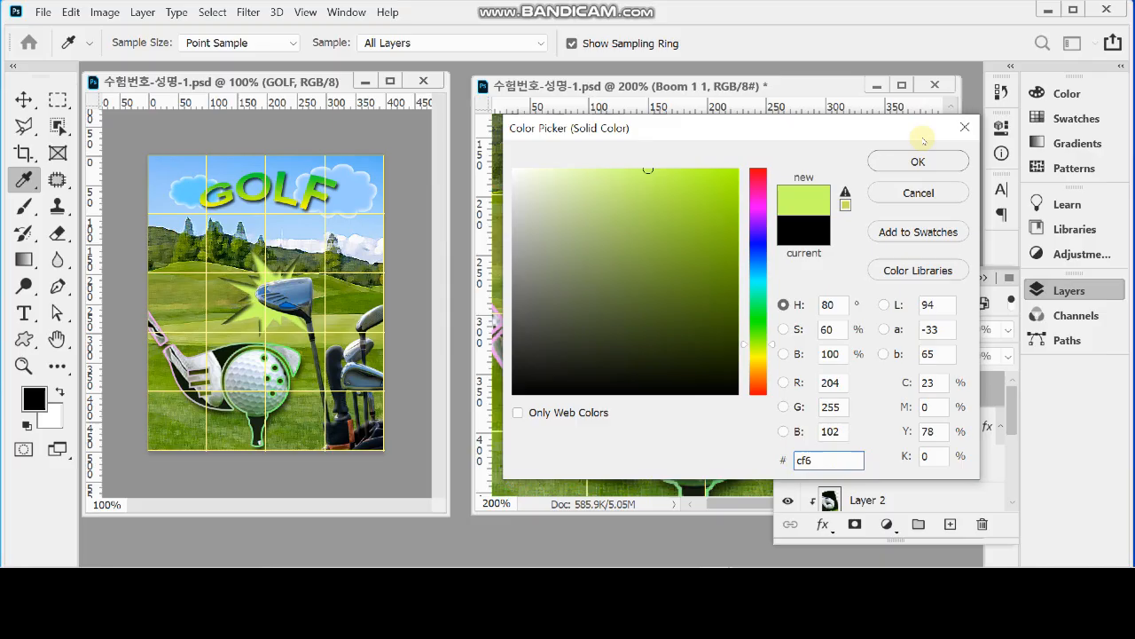
left_click(919, 158)
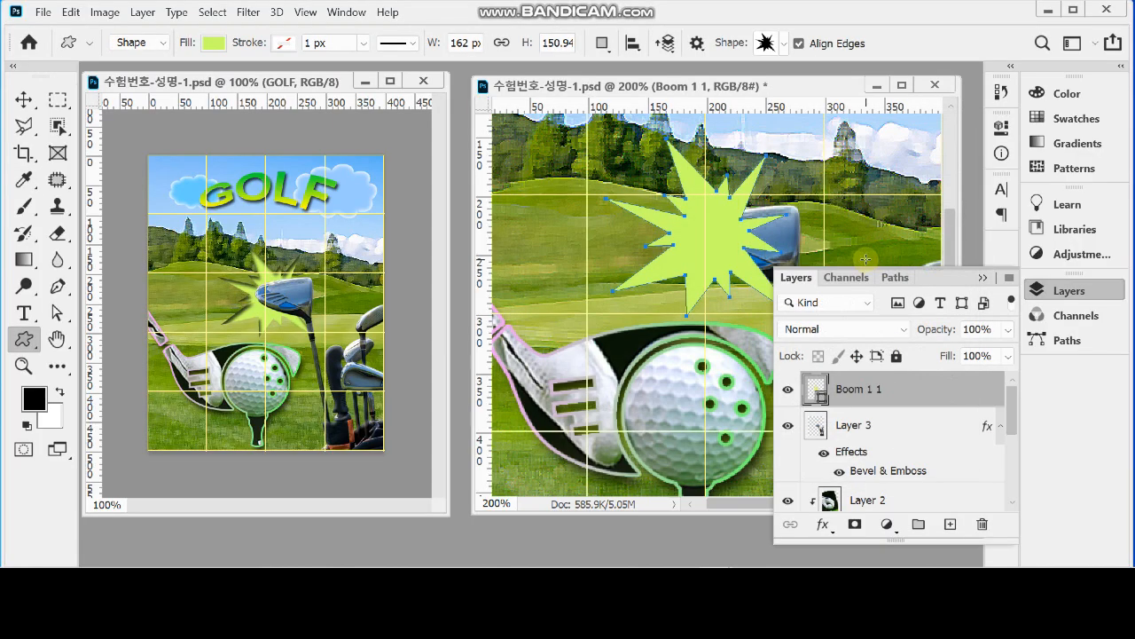
Step: Move the burst layer below the golf bag's Layer 3 and apply an Inner Shadow effect to it
left_click_drag(901, 393, 898, 453)
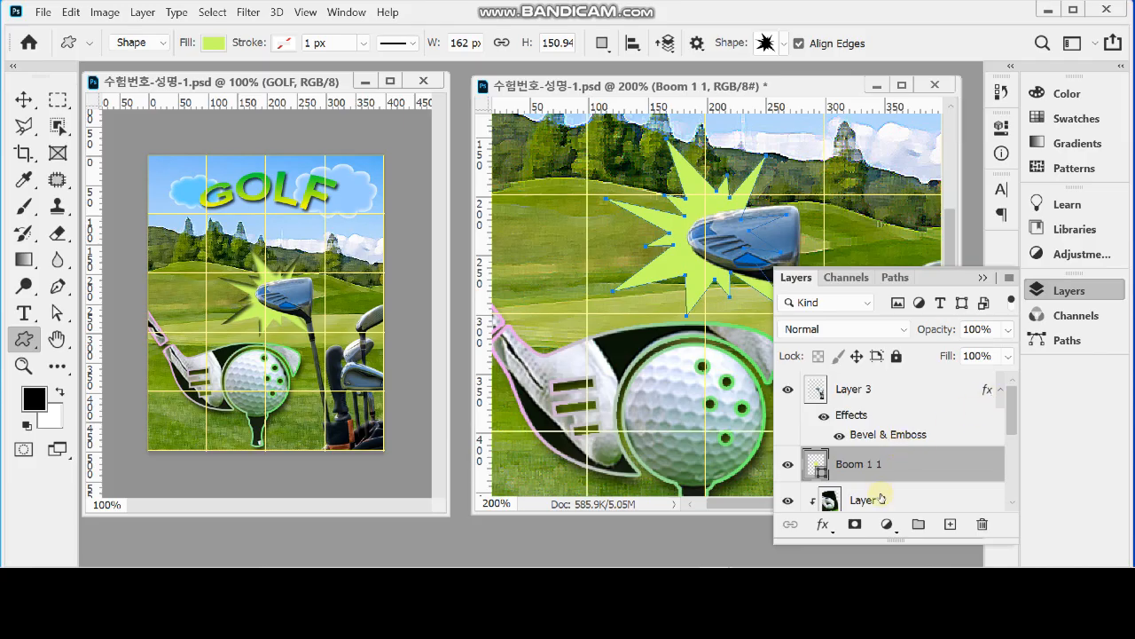
left_click(823, 526)
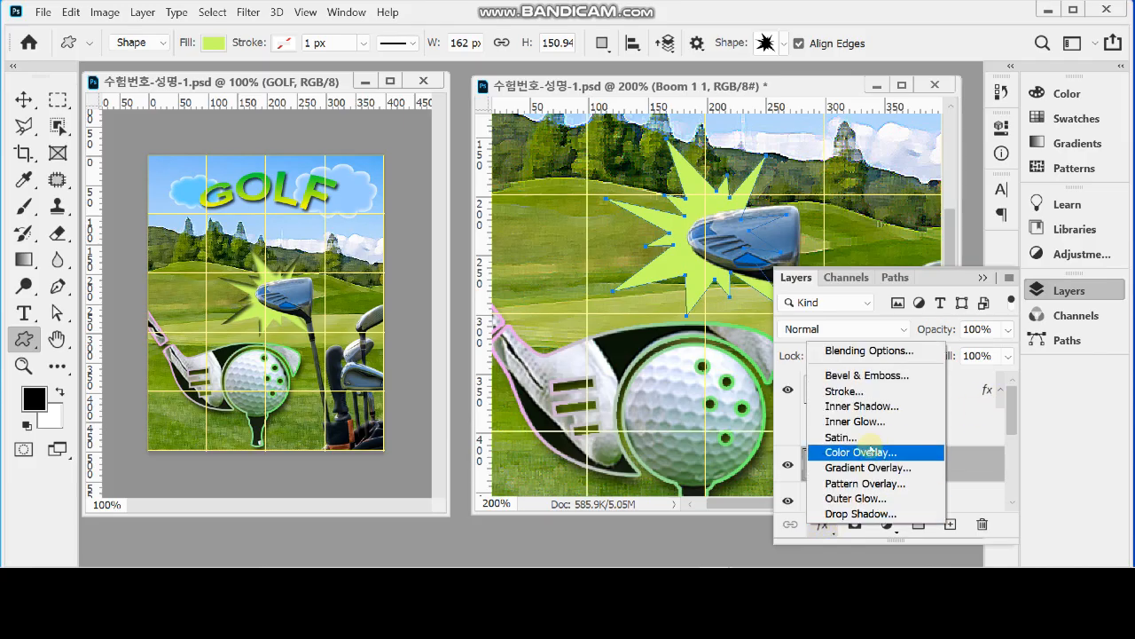
left_click(910, 407)
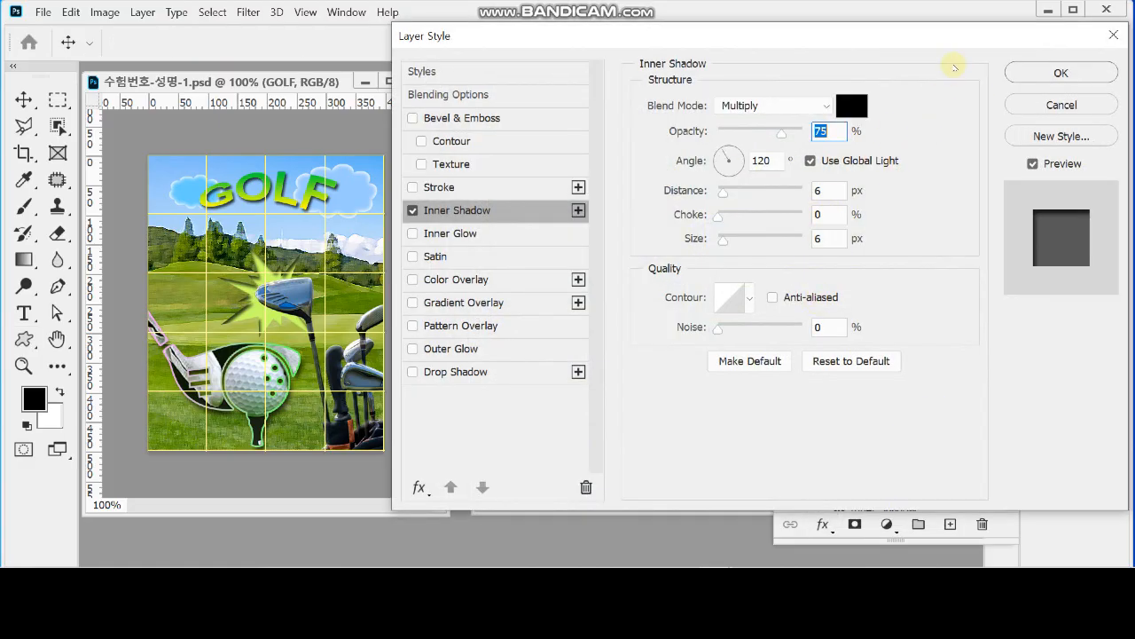
left_click(1026, 75)
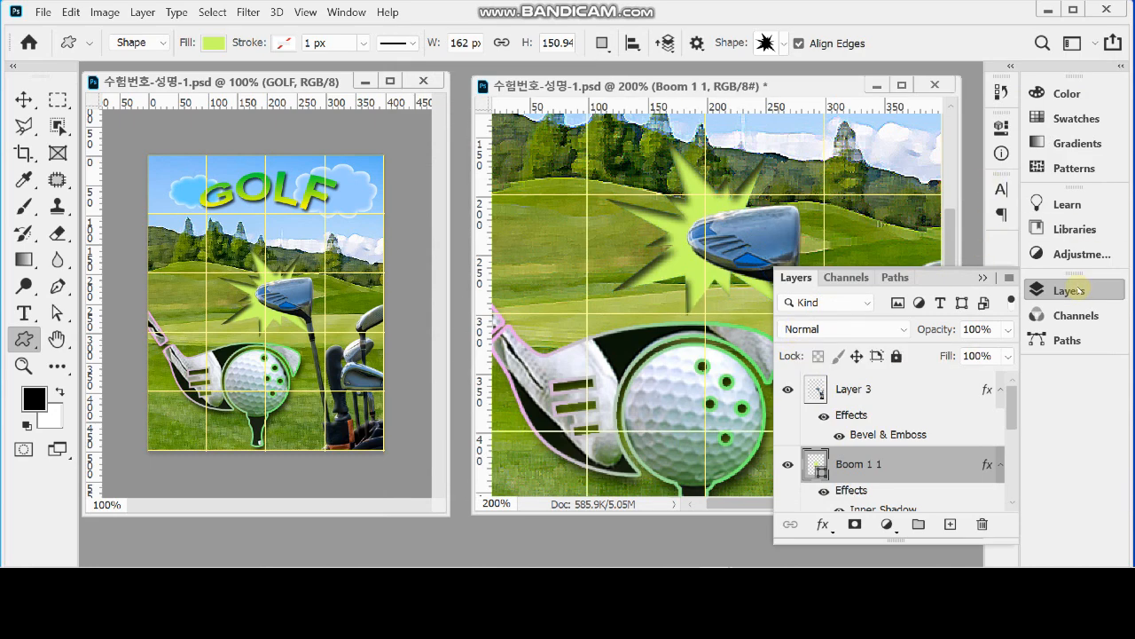
left_click(1069, 290)
Step: Draw the solid cloud from the Nature shapes, about 96 by 58 px, in the sky near the poster's upper-left corner
key("ctrl+1")
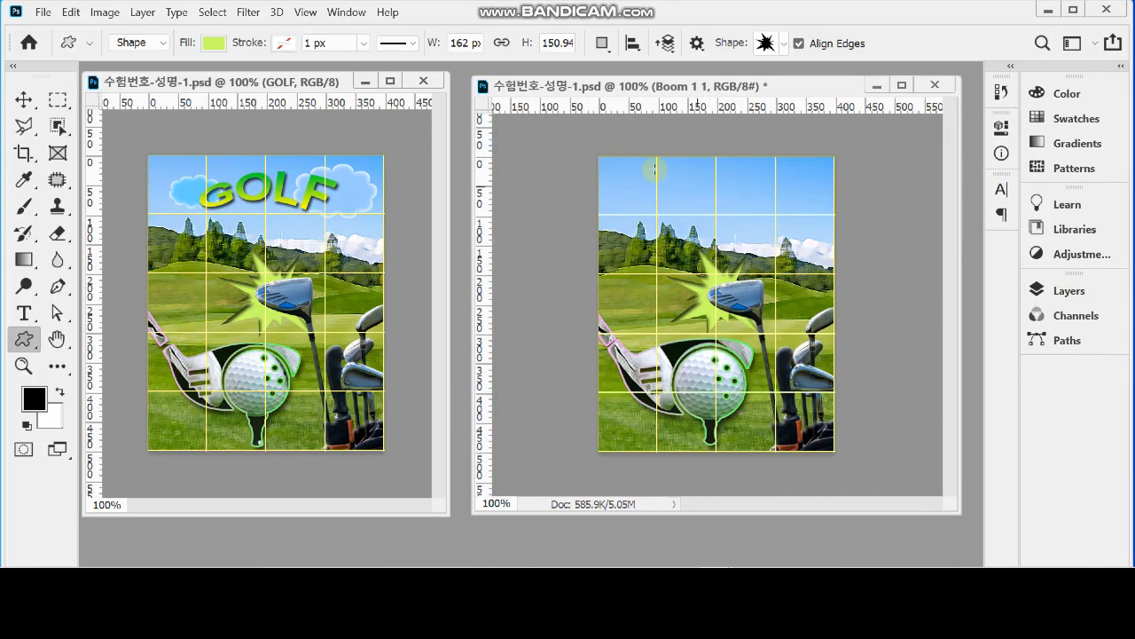
left_click(783, 48)
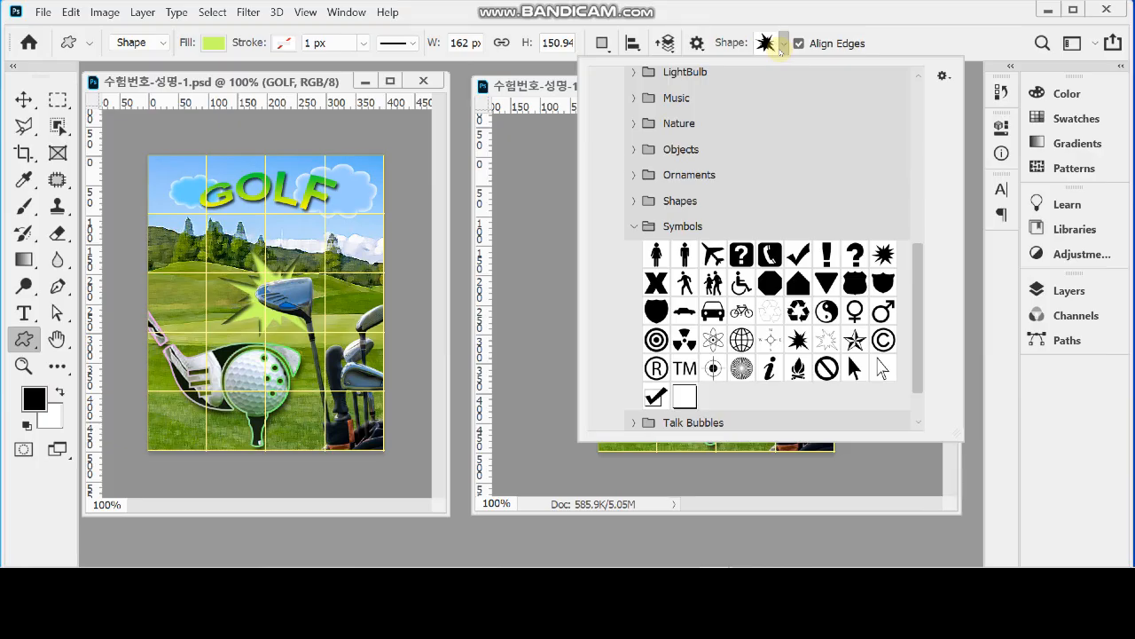
left_click(632, 226)
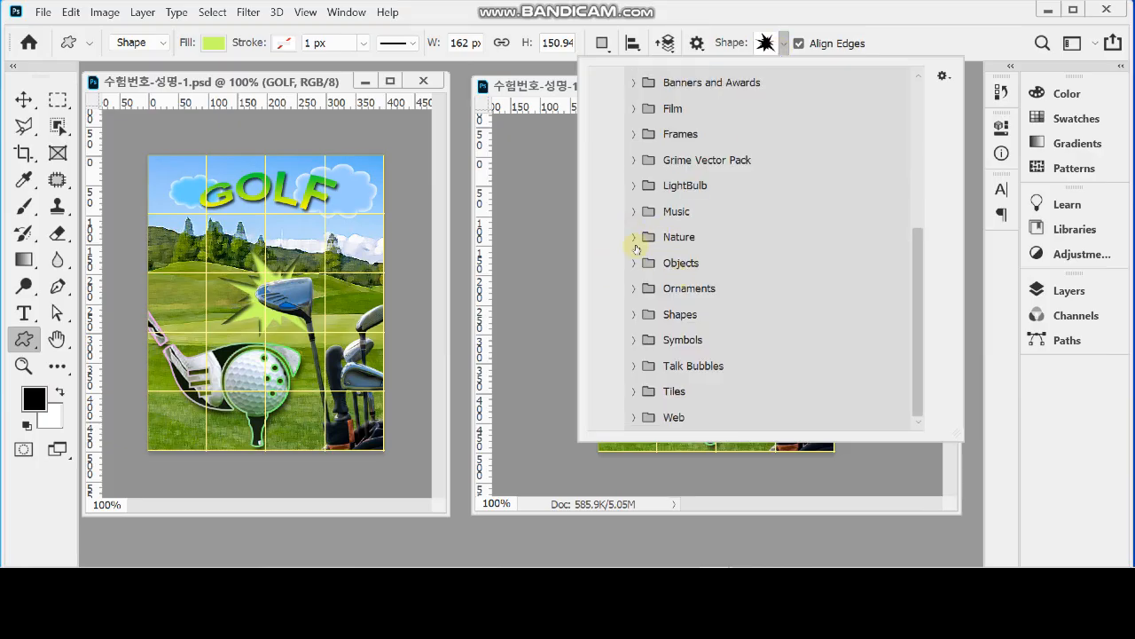
left_click(635, 237)
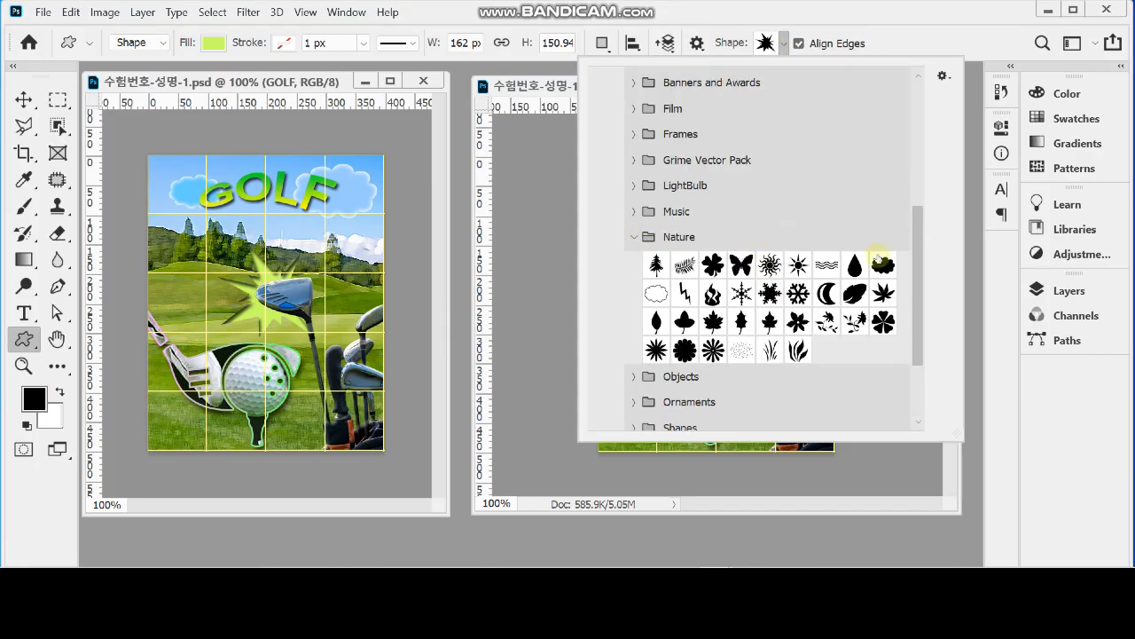
left_click(883, 267)
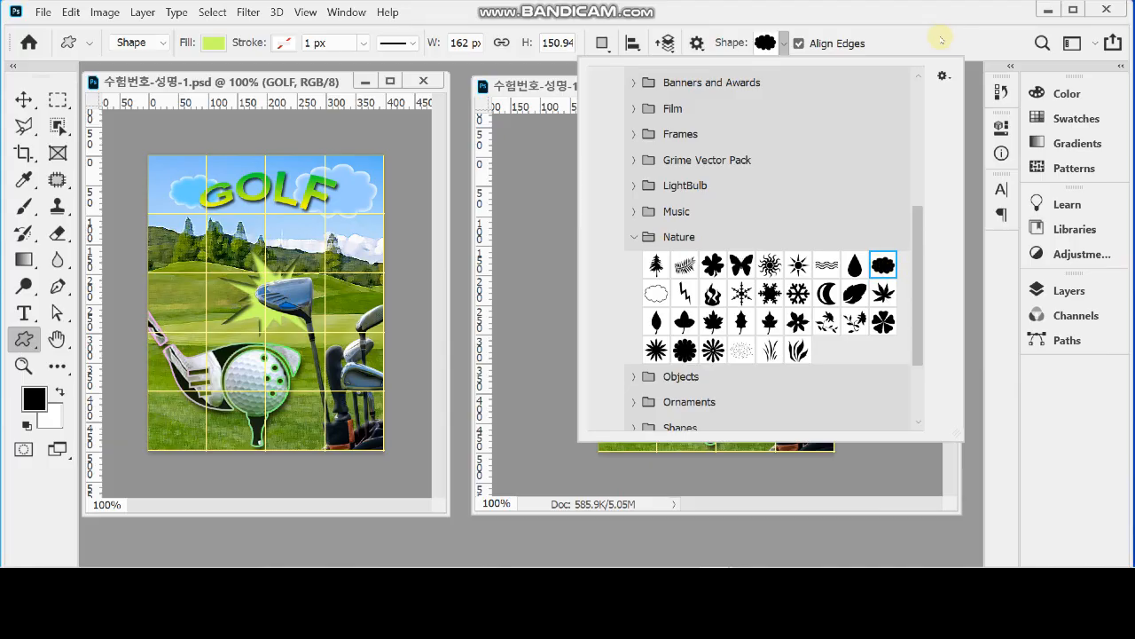
left_click(909, 28)
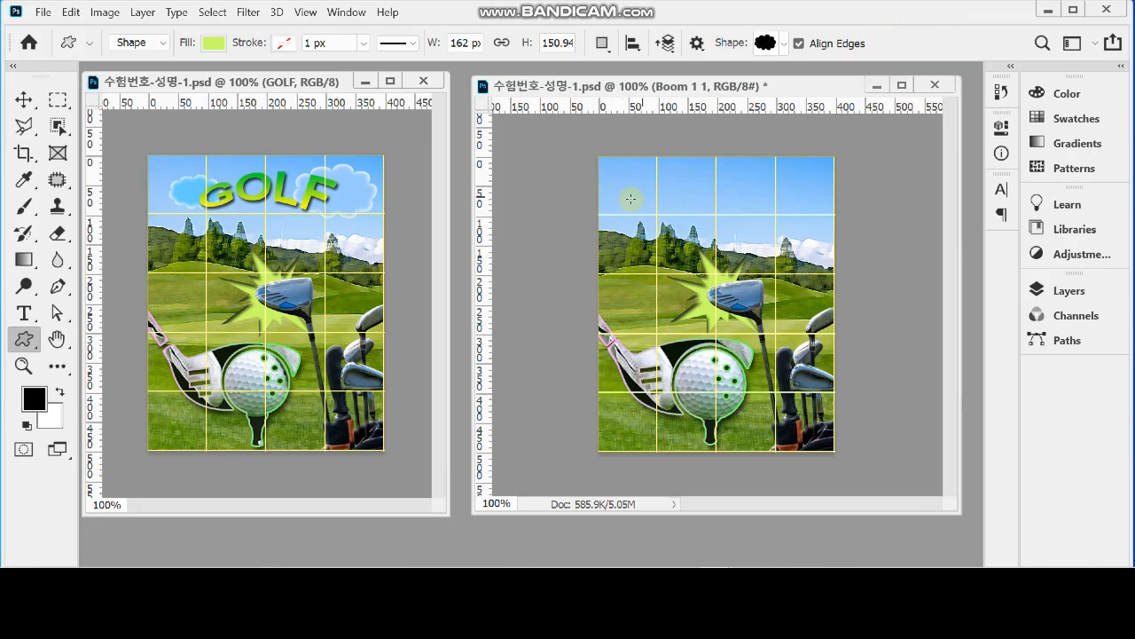
left_click_drag(622, 178, 677, 211)
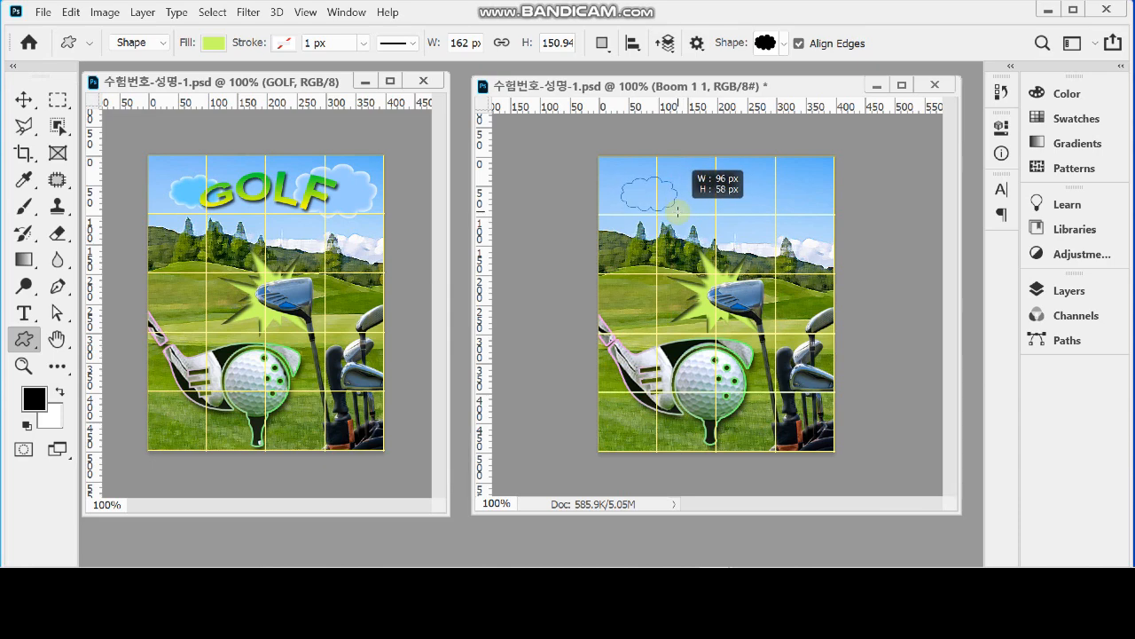
left_click_drag(678, 211, 679, 212)
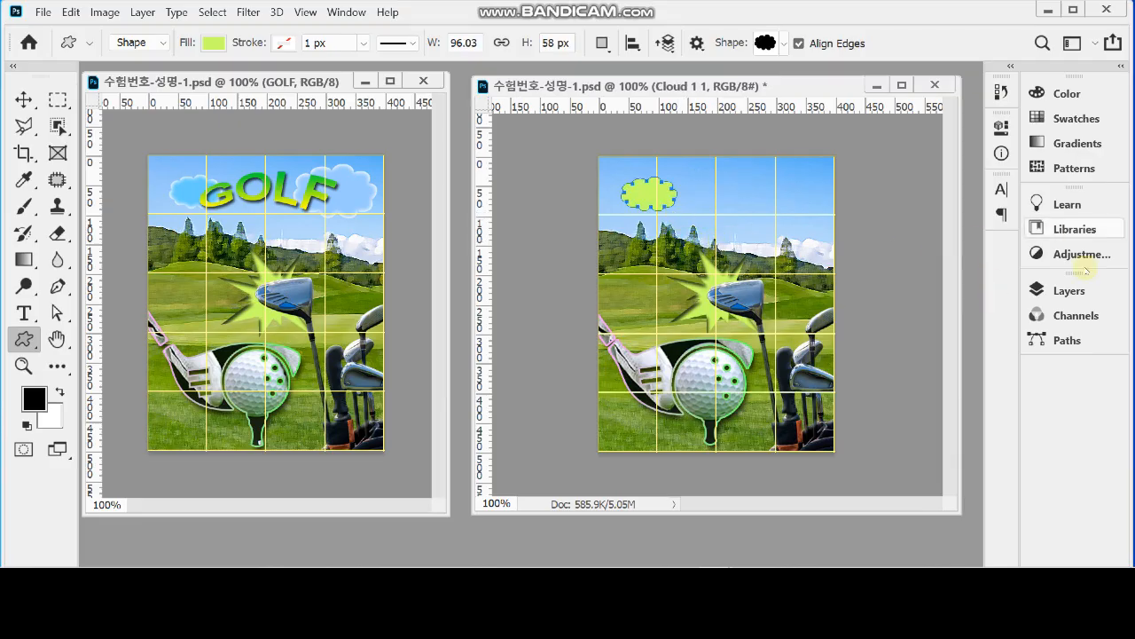
Step: Set the fill colour of the cloud shape to 66ccff
left_click(1056, 291)
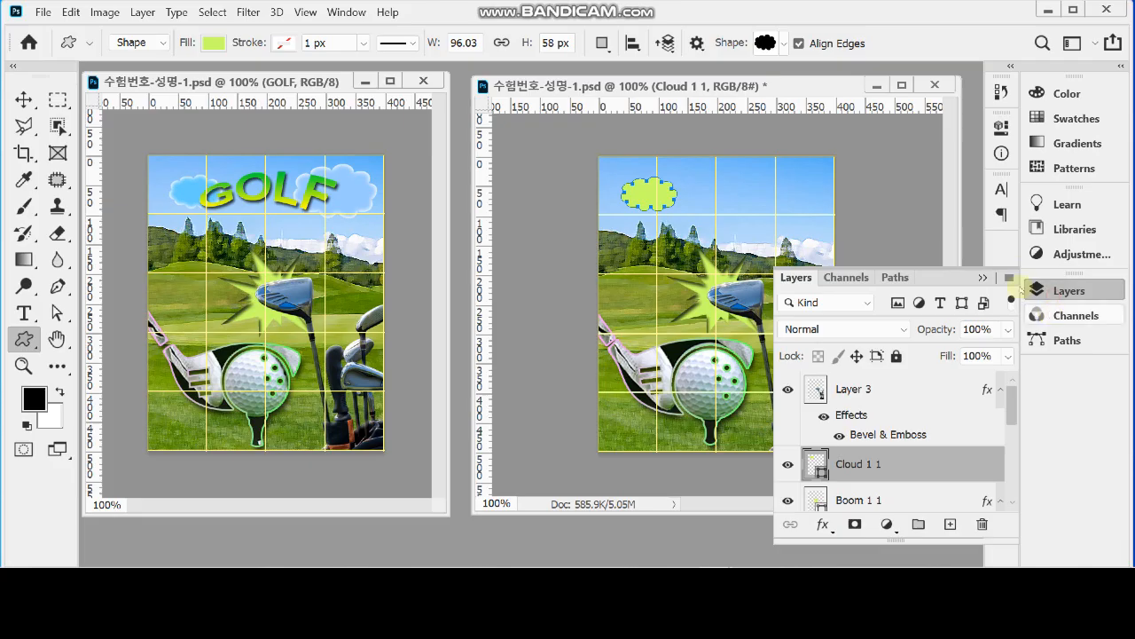
double_click(821, 467)
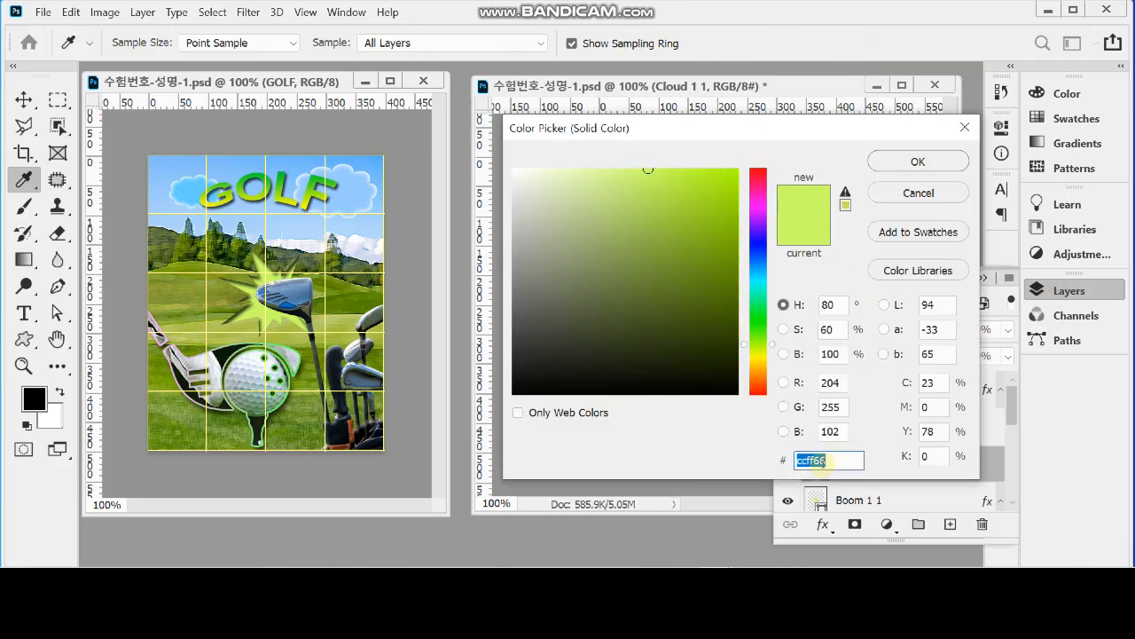
type("6cf")
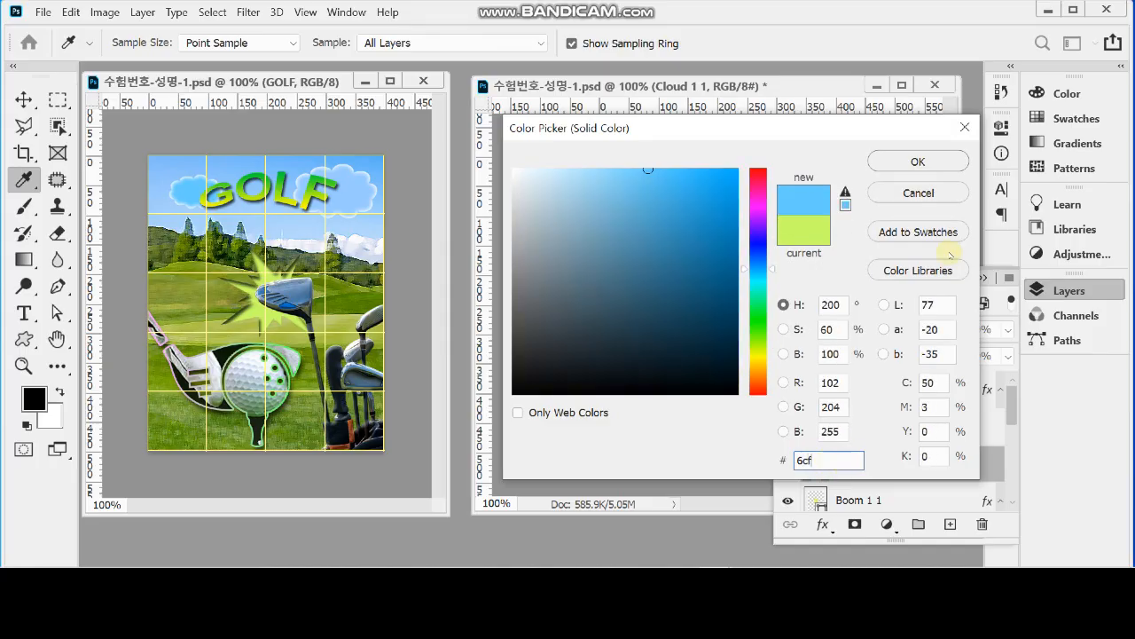
left_click(942, 160)
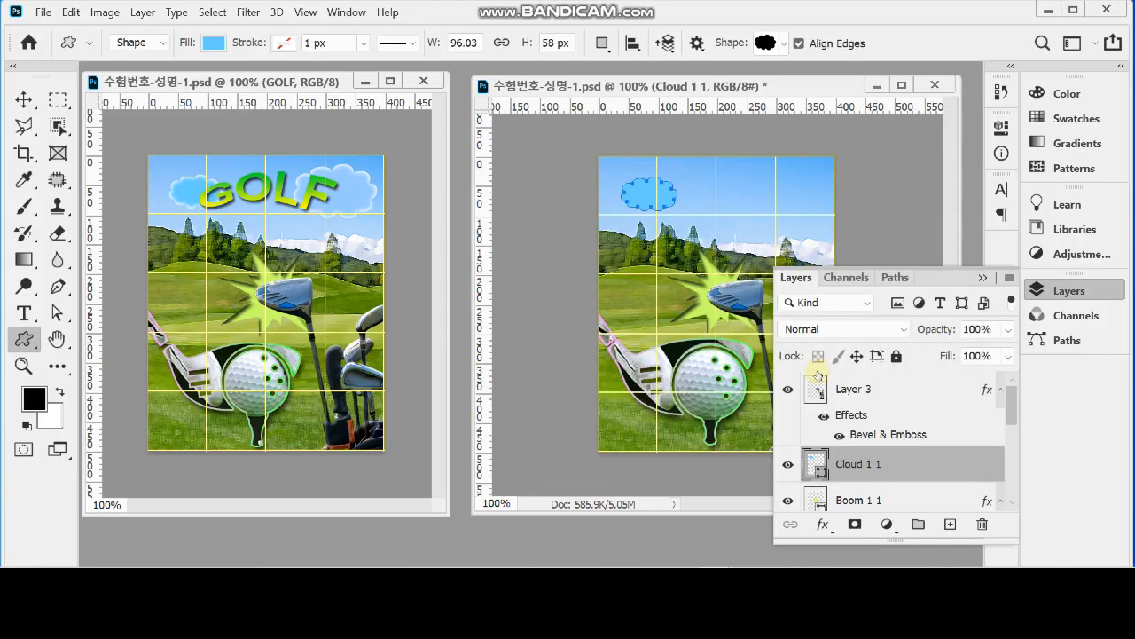
Step: Apply an Inner Glow effect to the cloud layer and save the document
left_click(822, 525)
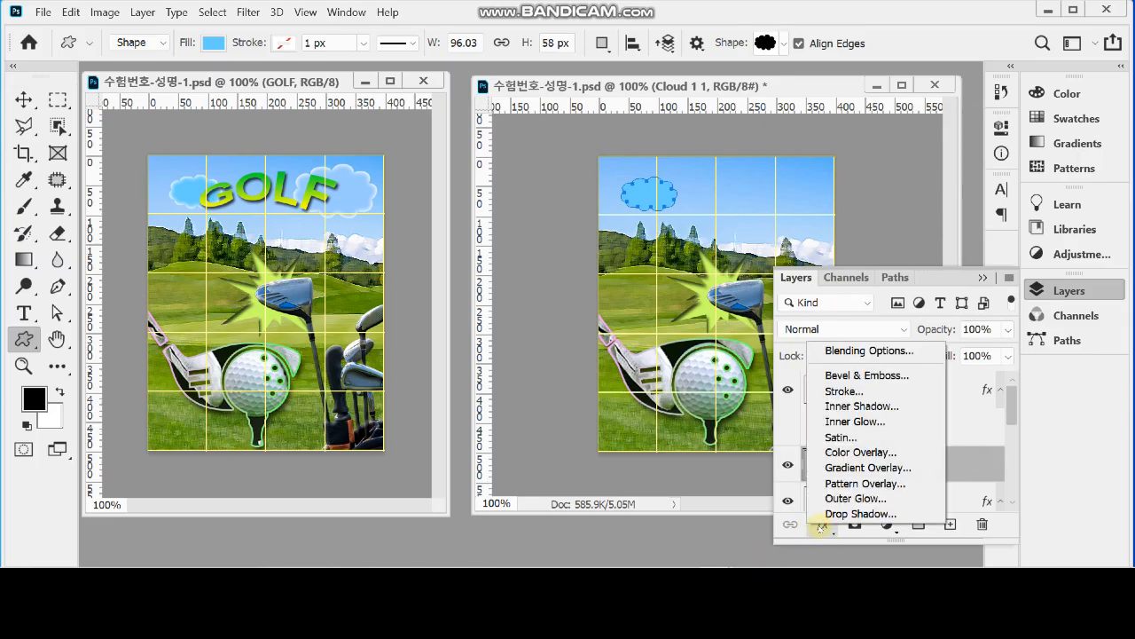
left_click(903, 421)
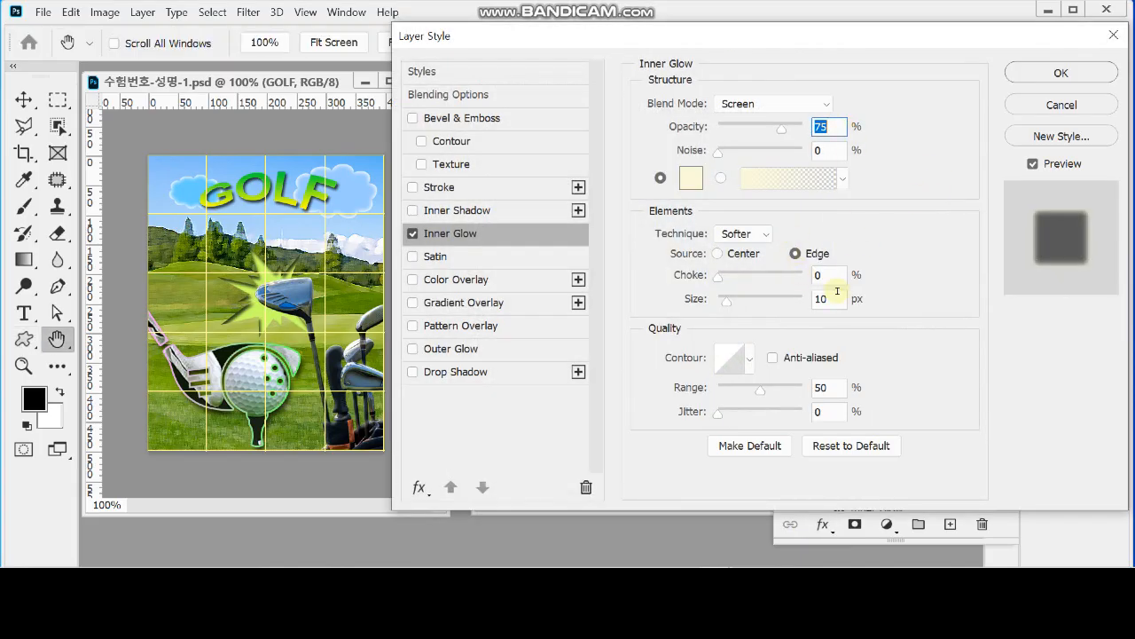
left_click(1031, 73)
key("ctrl+s")
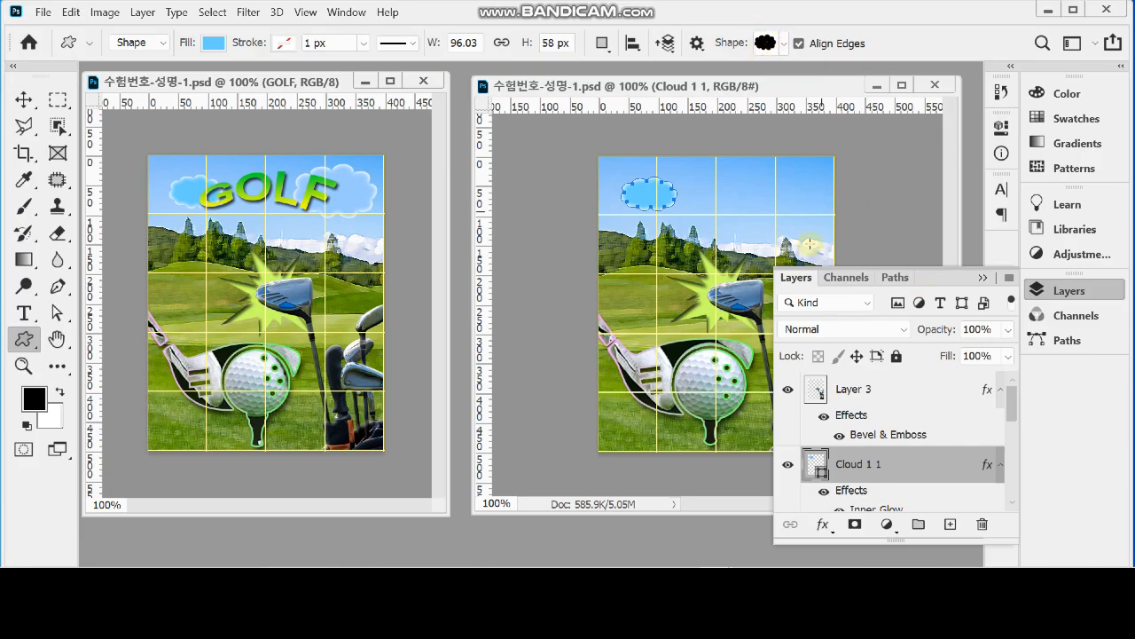
Step: Duplicate the cloud layer, move the copy to the right side of the sky and enlarge it to about 149 by 92 px
scroll(857, 493, "down", 1)
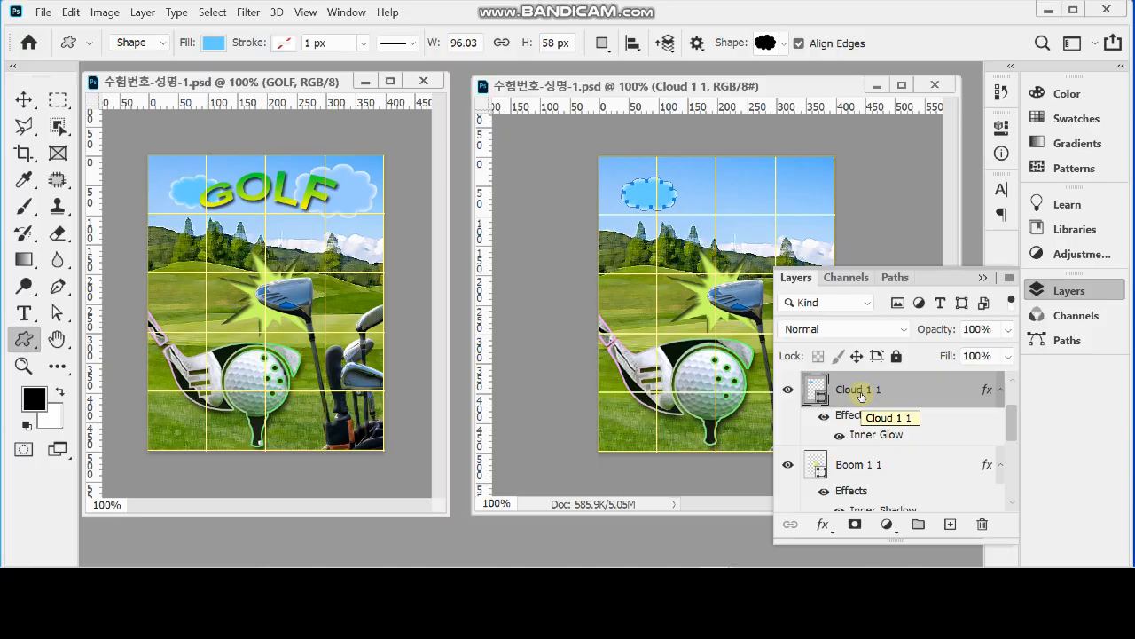
key("ctrl+j")
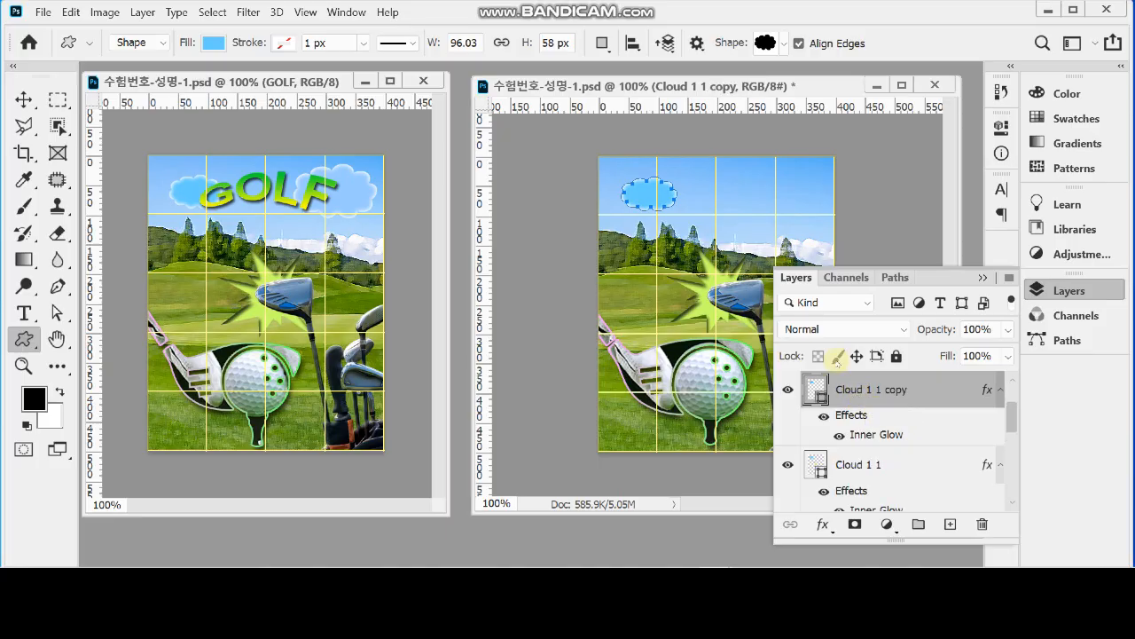
key("ctrl+t")
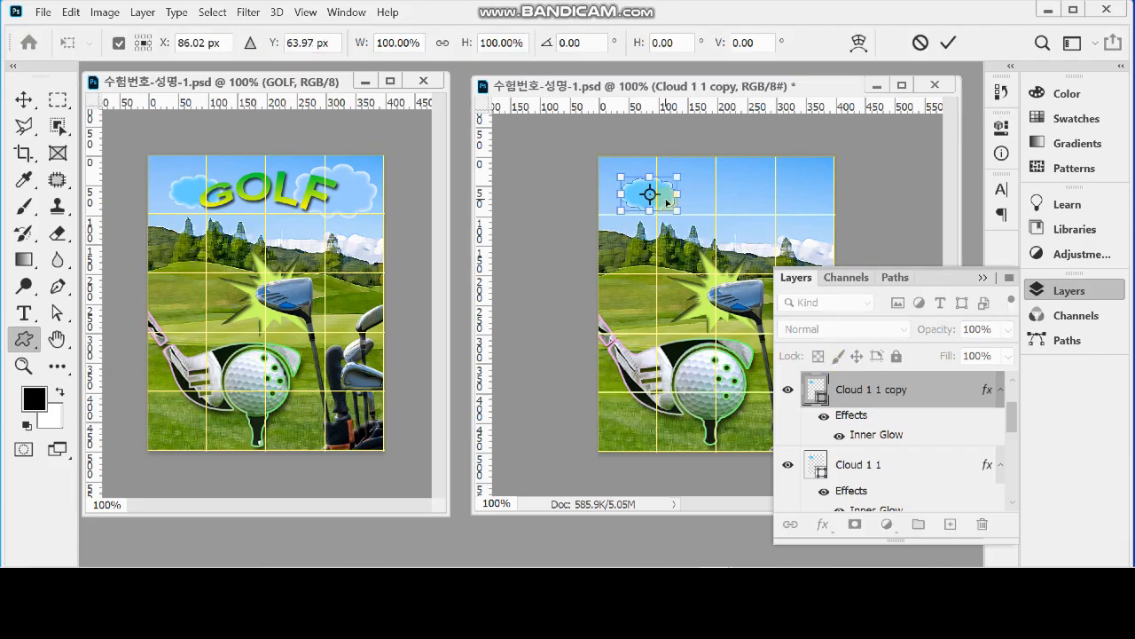
left_click_drag(670, 198, 827, 225)
left_click_drag(746, 174, 736, 168)
left_click_drag(812, 198, 827, 219)
key("u")
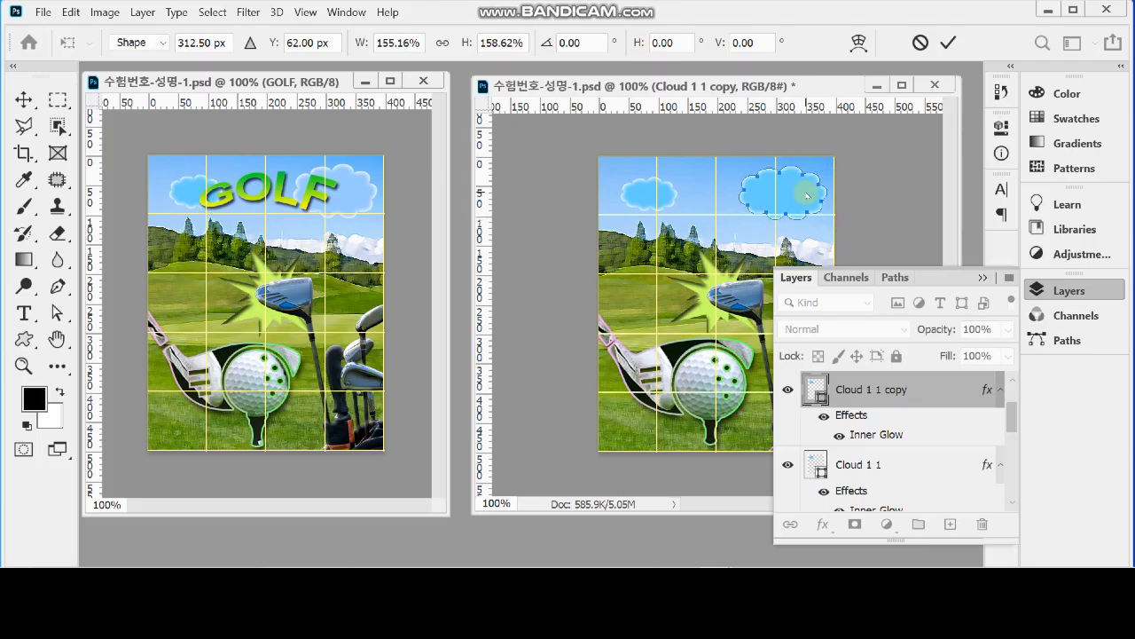
Step: Set the fill colour of the larger cloud copy to 99ccff
double_click(817, 394)
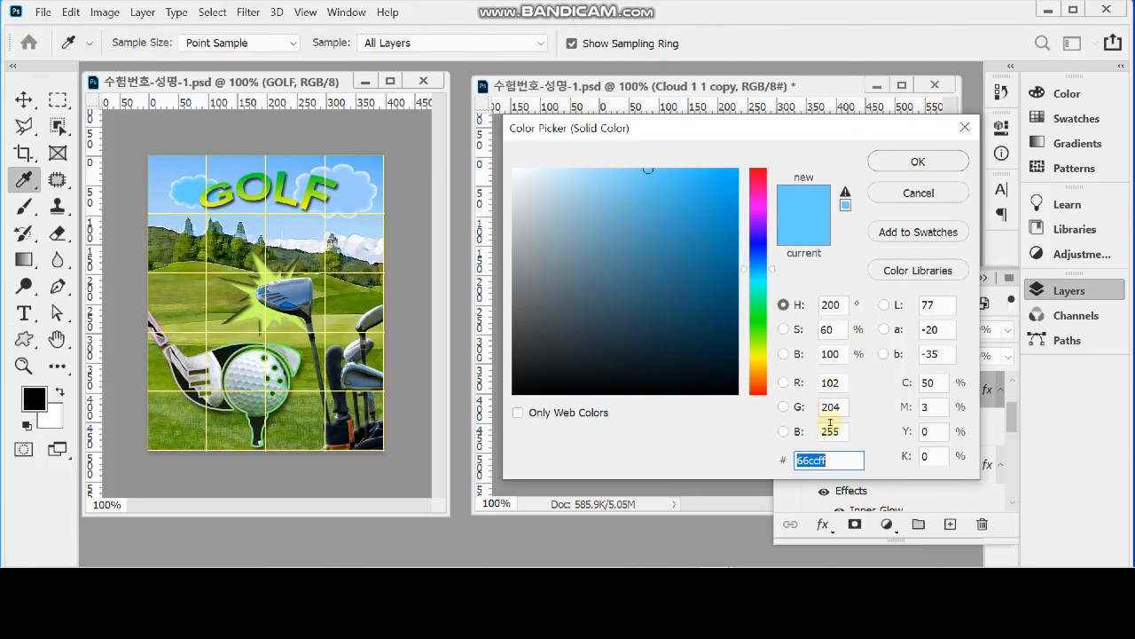
type("9cf")
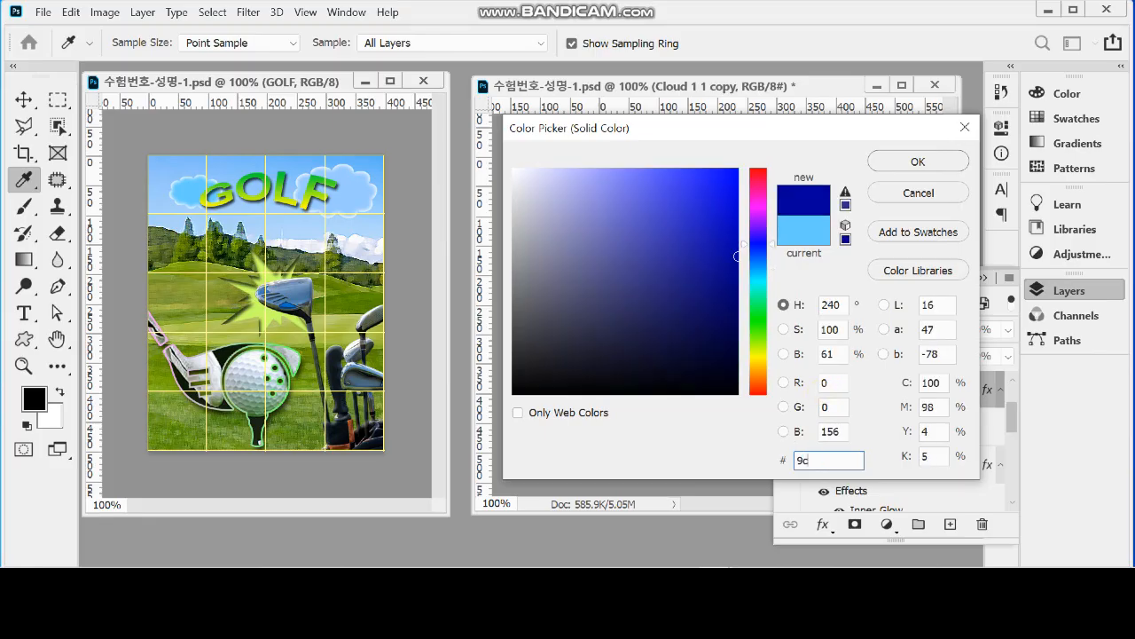
left_click(908, 163)
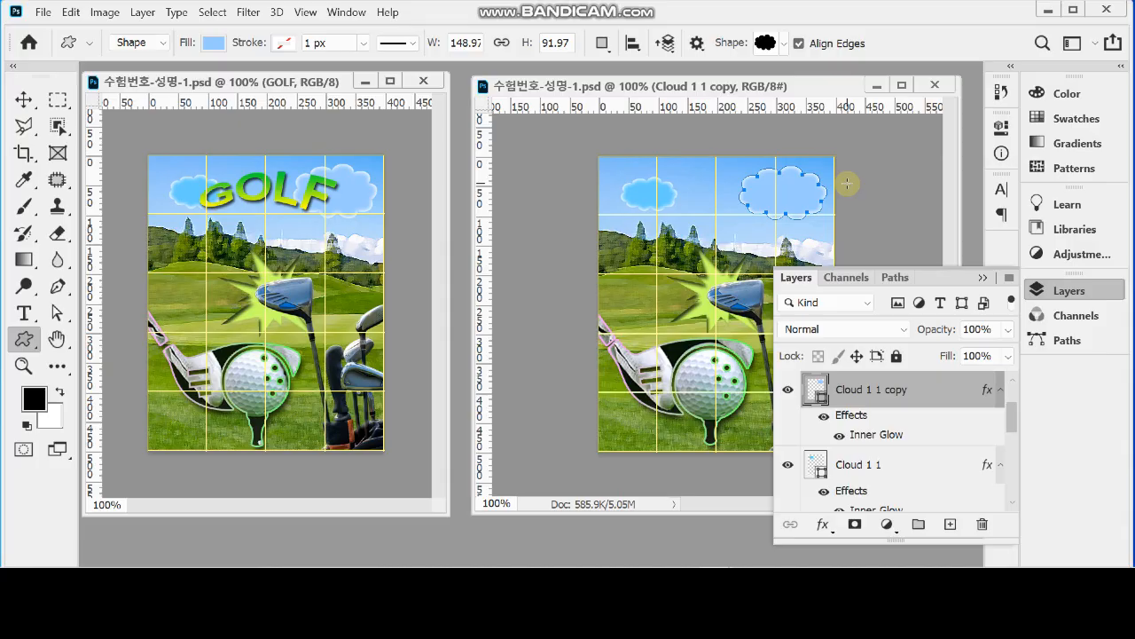
Step: Start a text line in the sky beside the small cloud and set its font to Arial Bold
key("t")
key("Return")
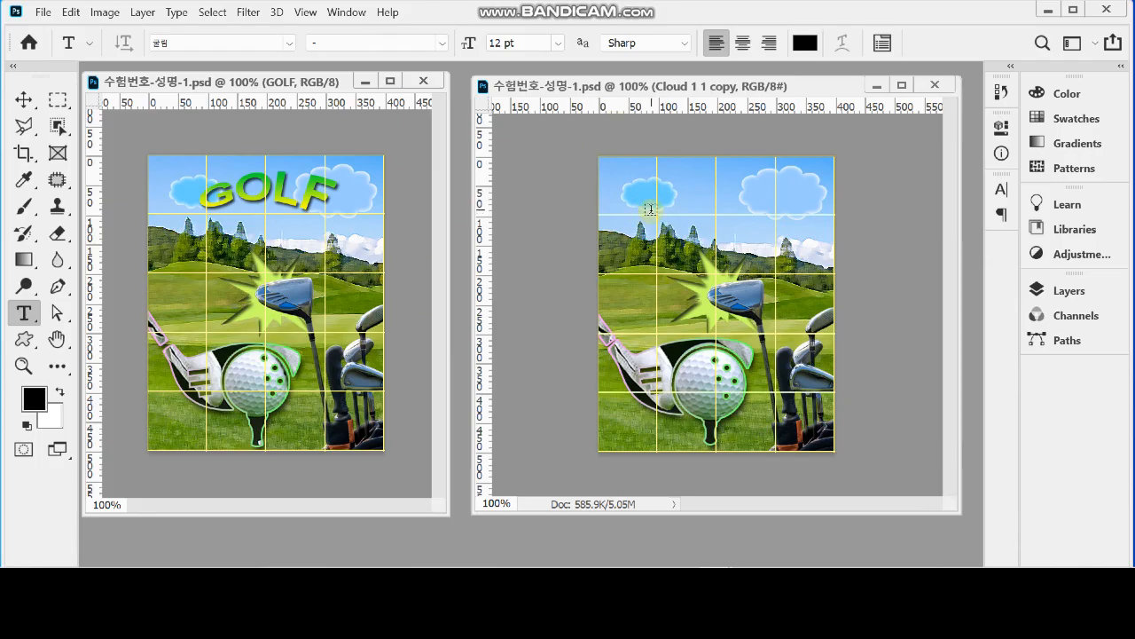
left_click(660, 209)
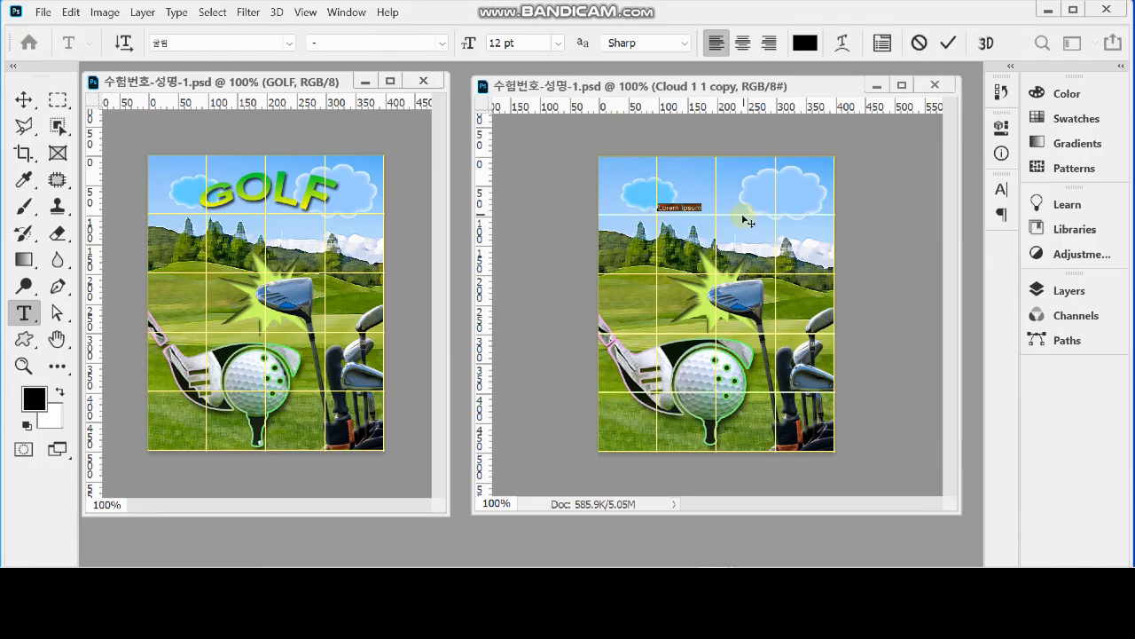
left_click(202, 44)
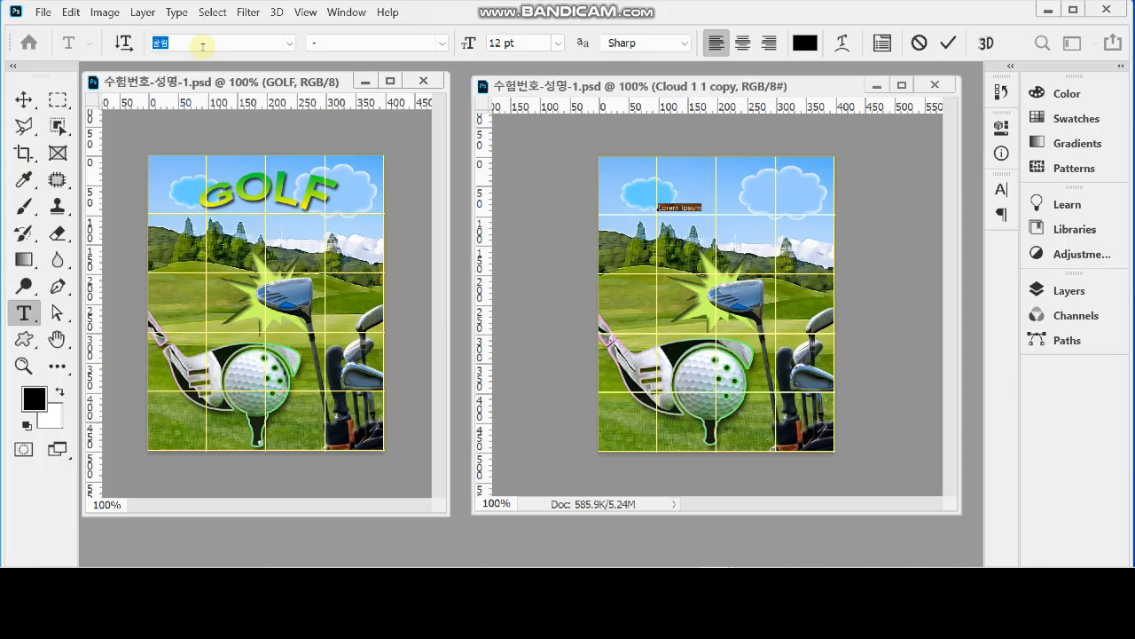
type("a")
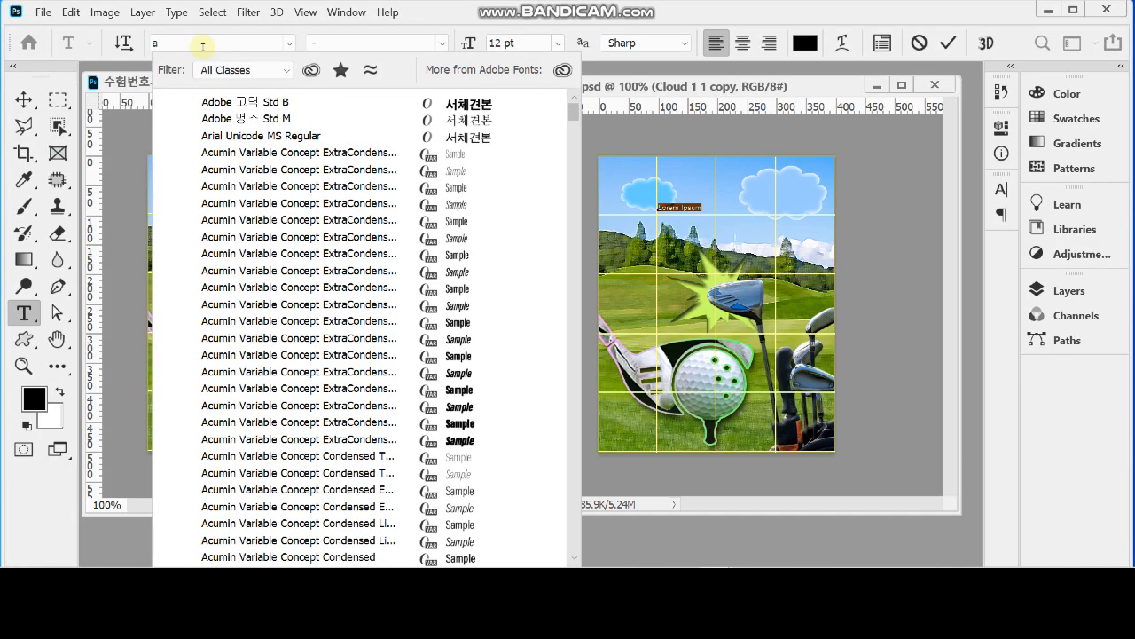
type("r")
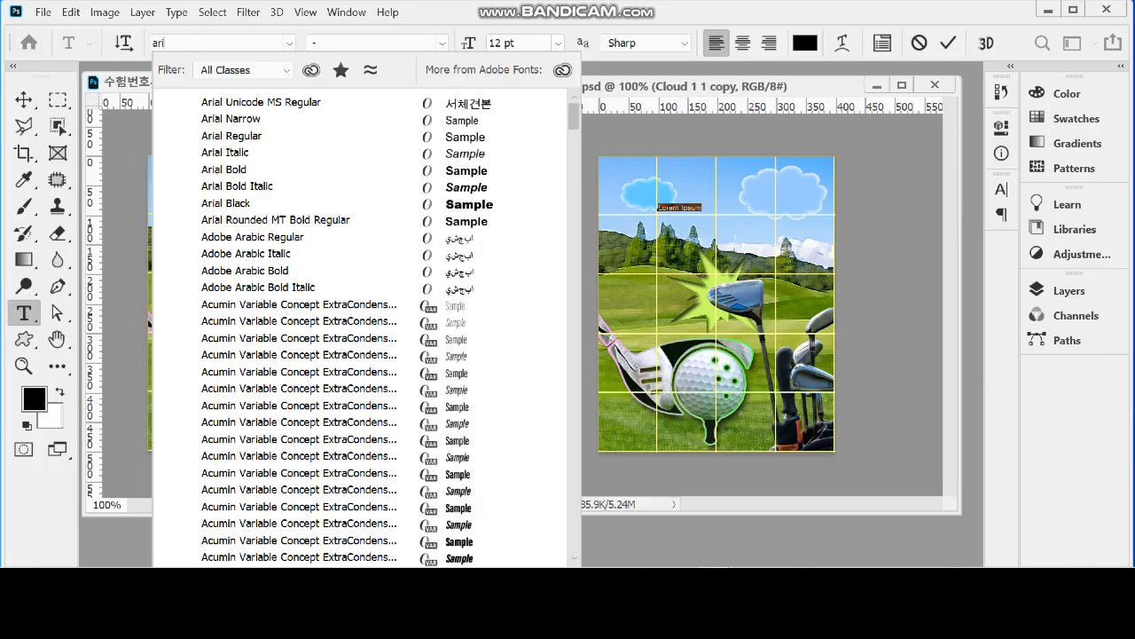
type("ial")
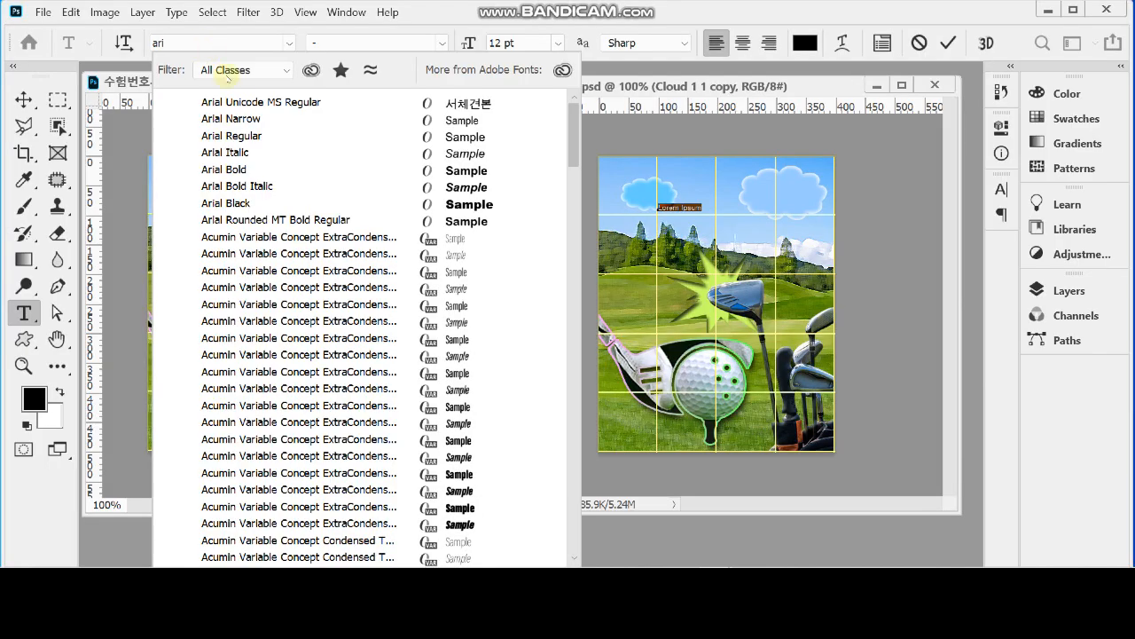
left_click(273, 171)
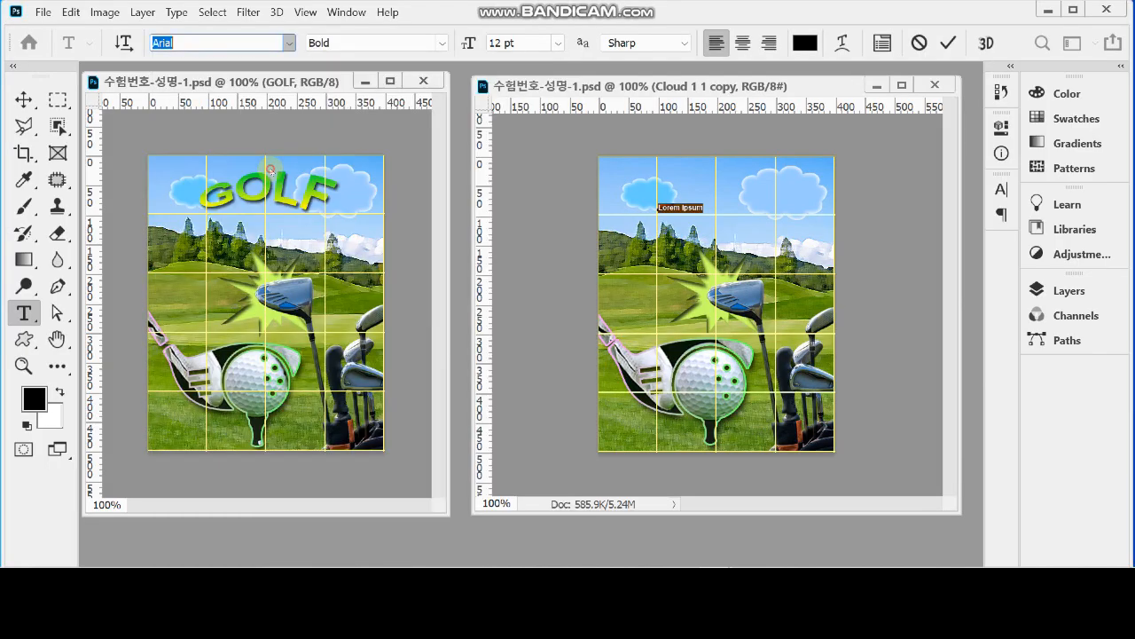
Step: Set the text size to 65 pt and enter GOLF as the title
left_click(517, 45)
type("65")
key("Return")
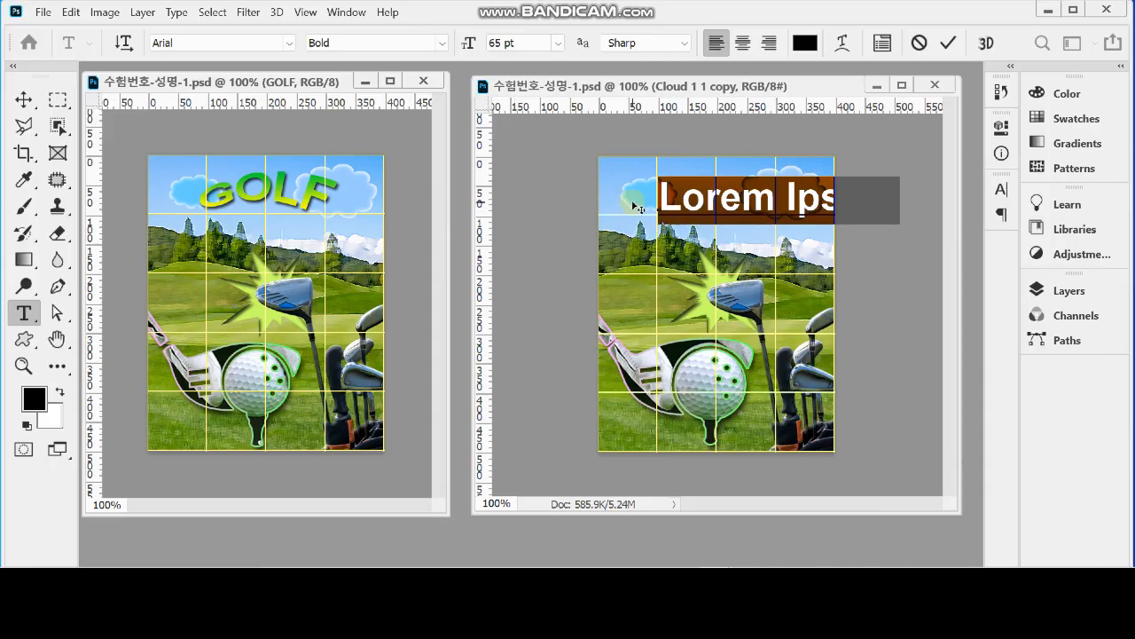
type("GO")
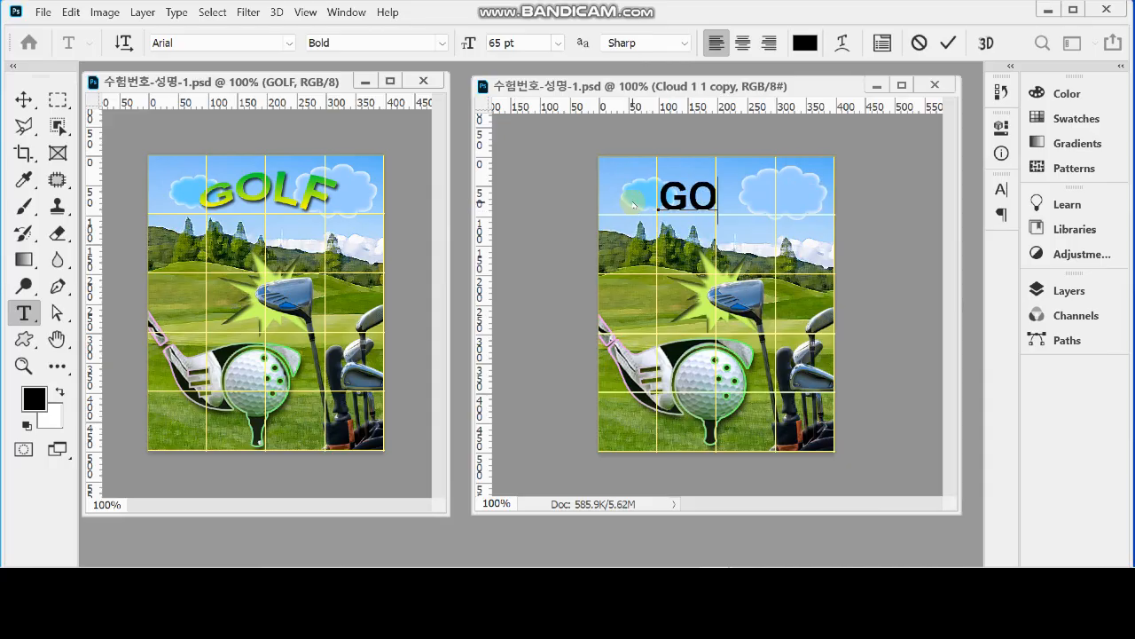
type("LF")
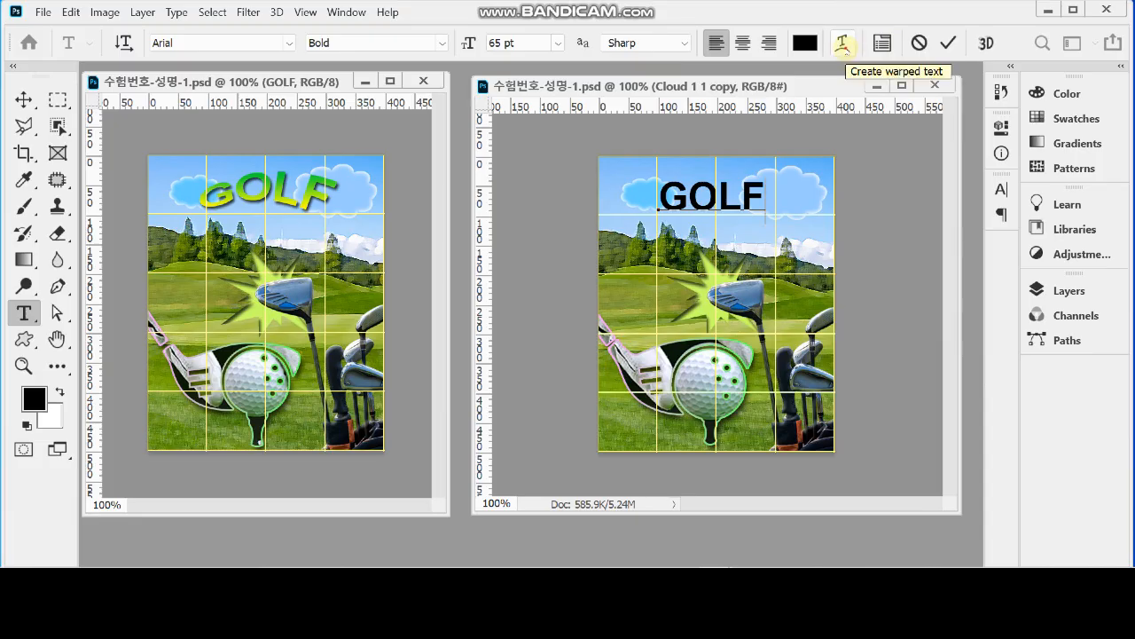
Step: Warp the GOLF text with a horizontal Arc style, 30% bend and 40% horizontal distortion
left_click(842, 43)
left_click_drag(525, 318, 386, 288)
left_click(450, 315)
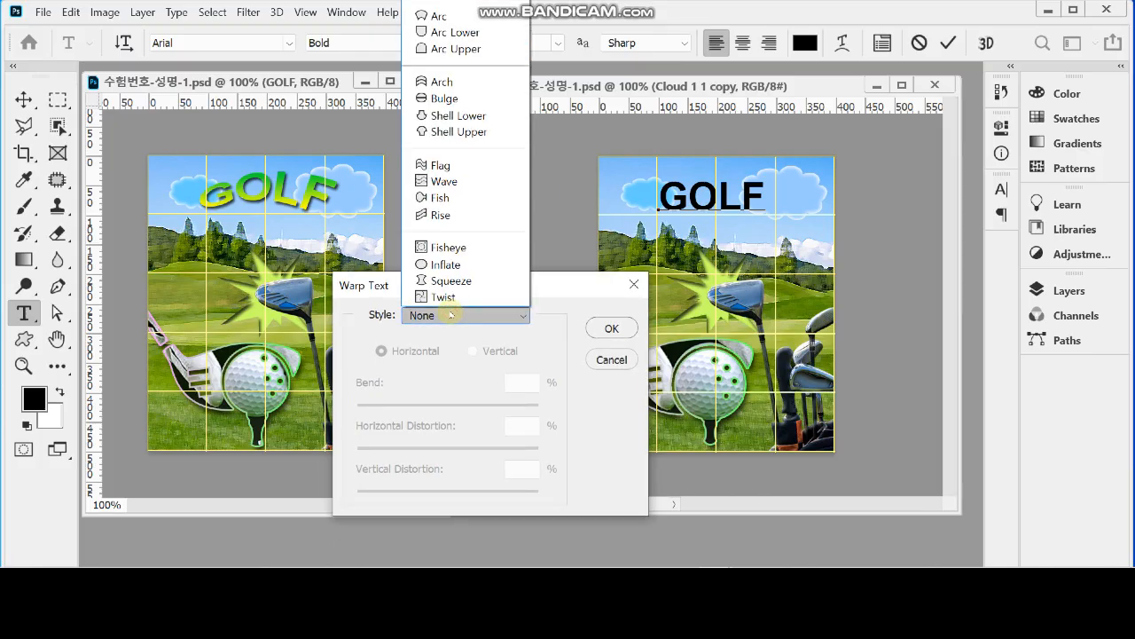
left_click(465, 20)
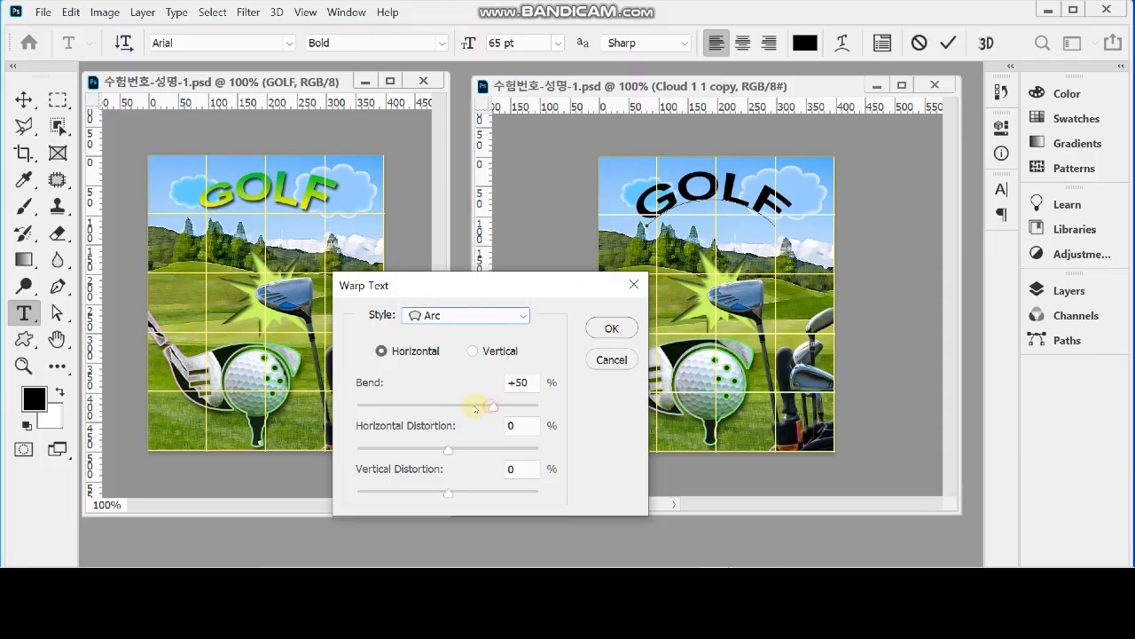
left_click_drag(490, 408, 474, 410)
double_click(523, 382)
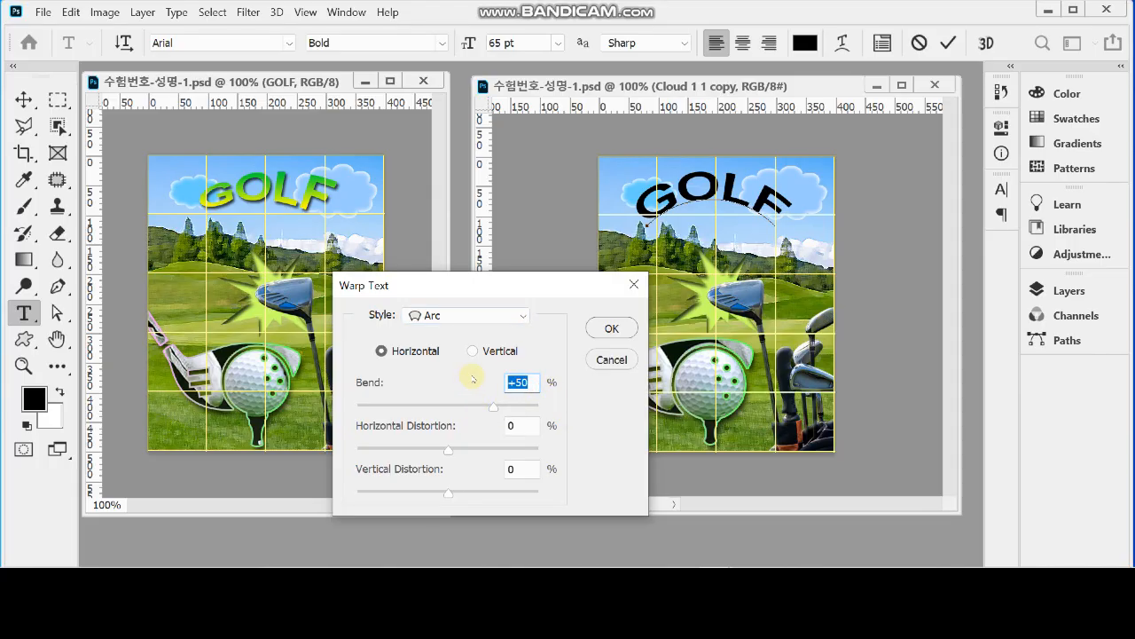
type("30")
key("Tab")
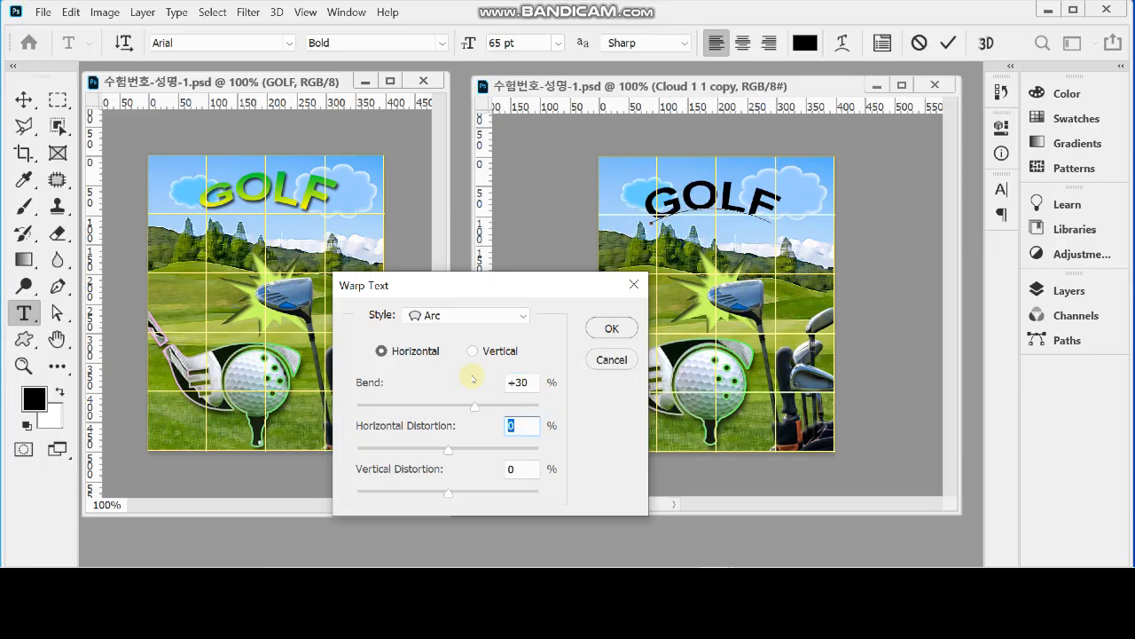
type("40")
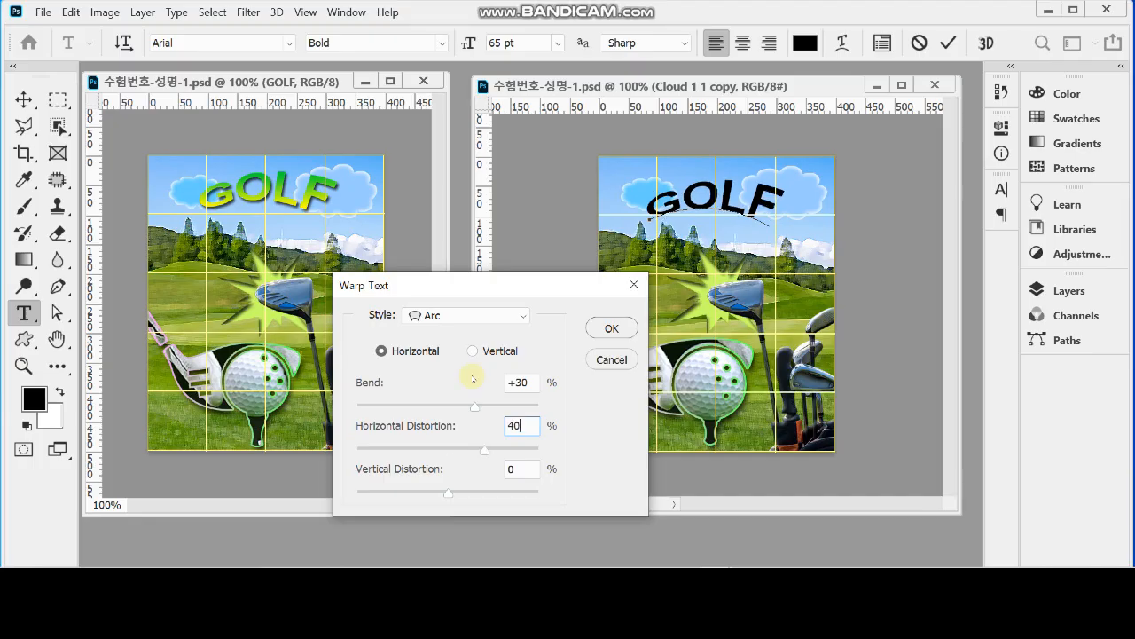
key("Return")
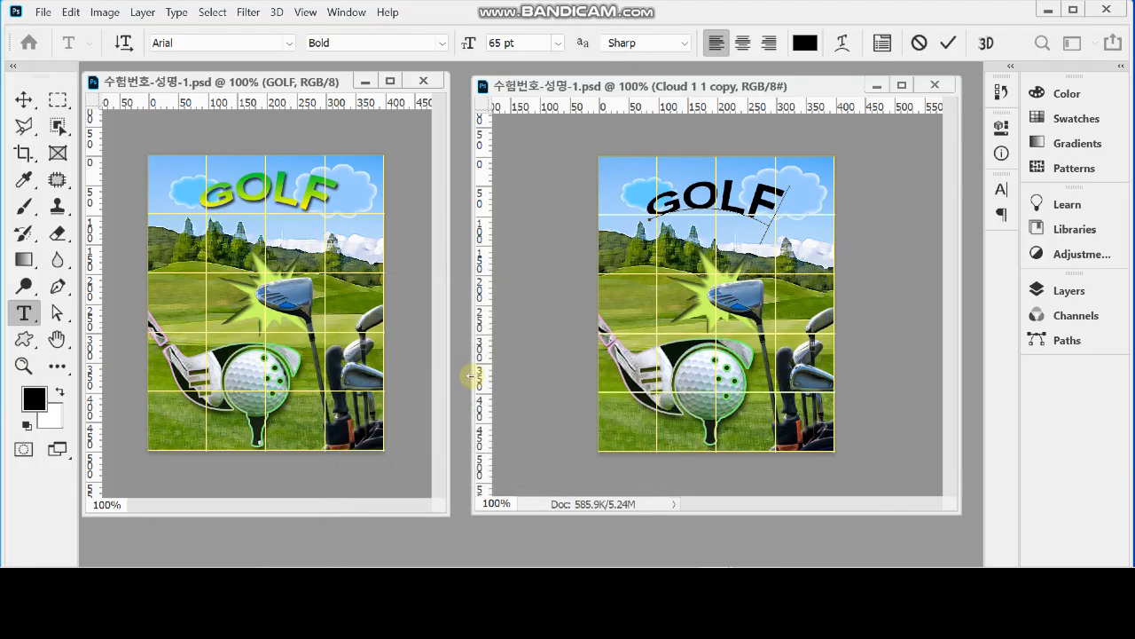
Step: Add a Gradient Overlay to the GOLF text layer and set the gradient's first colour stop to yellow ff0
left_click(1063, 289)
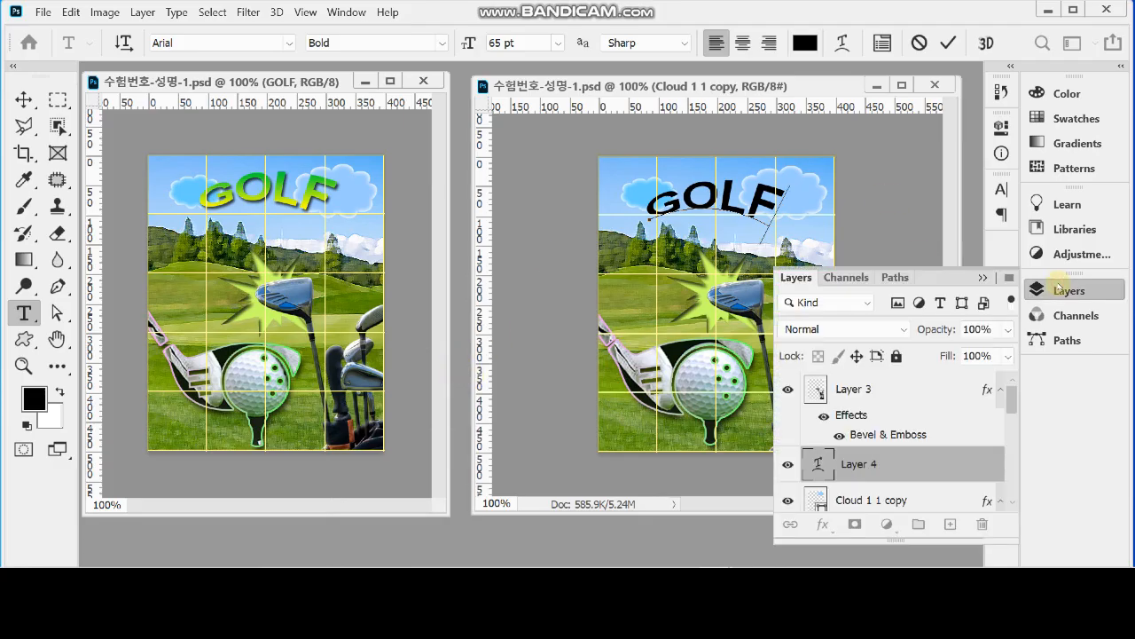
left_click(822, 525)
left_click(822, 524)
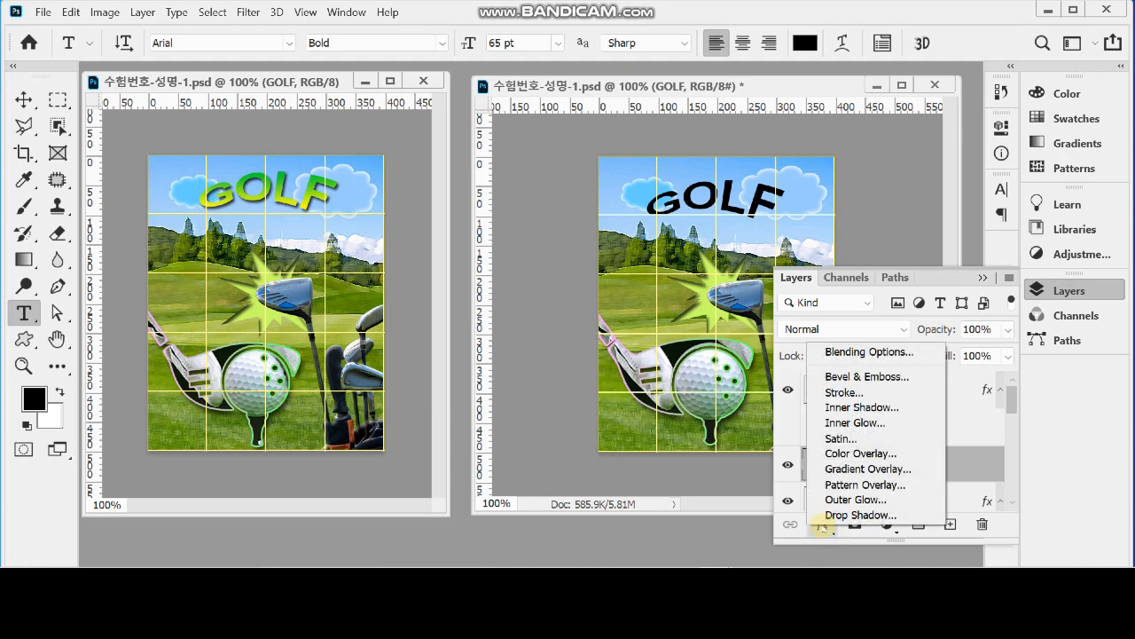
left_click(876, 468)
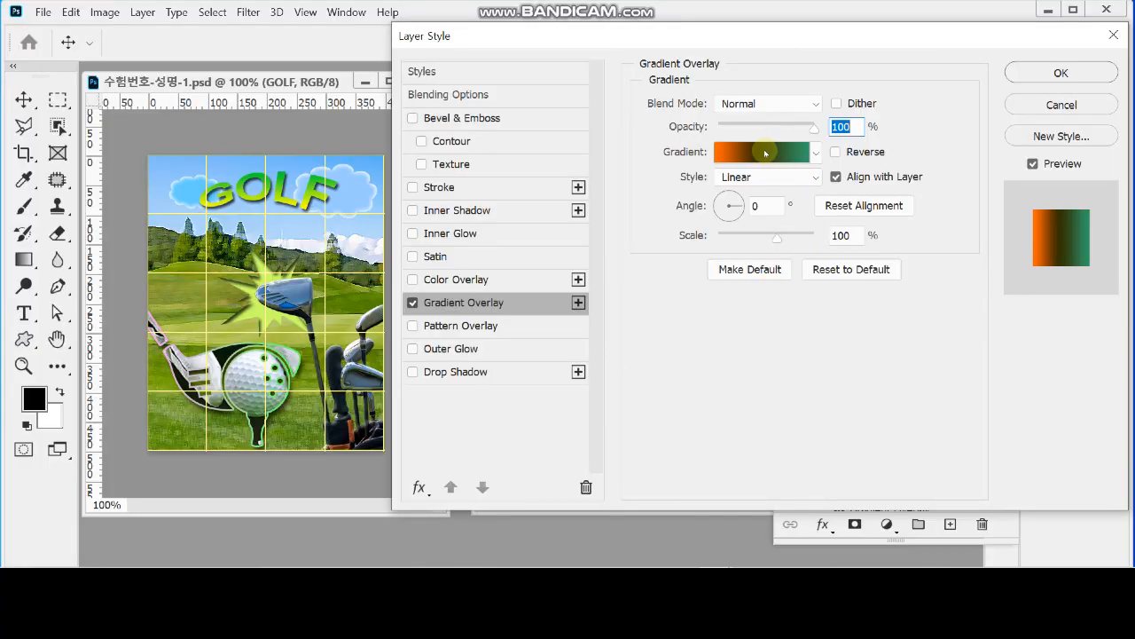
left_click(762, 152)
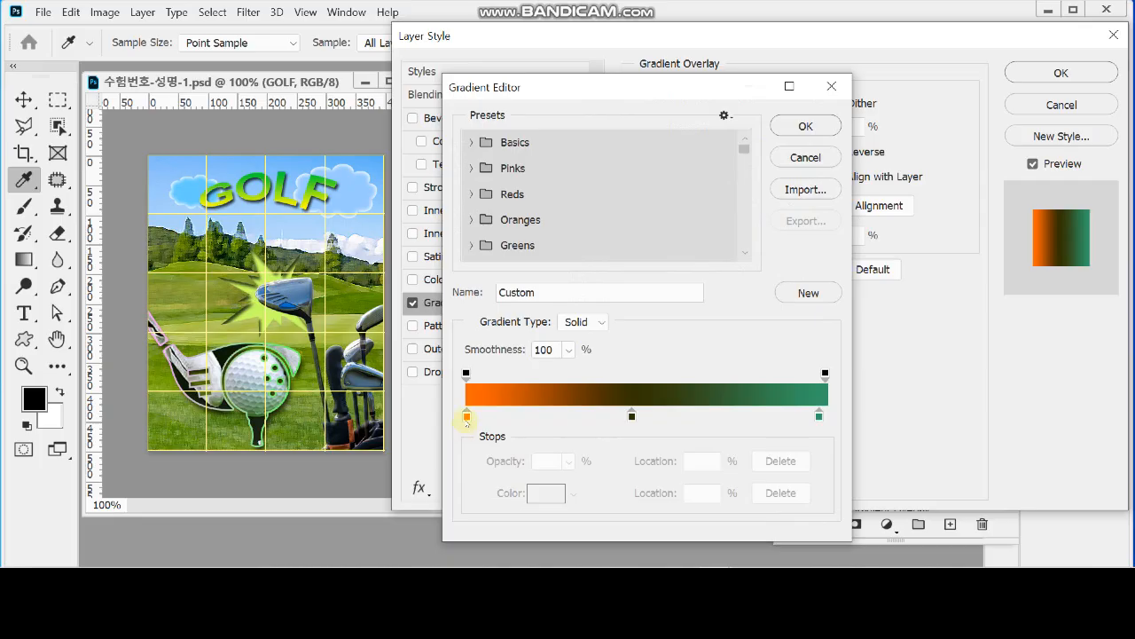
left_click(467, 417)
double_click(467, 417)
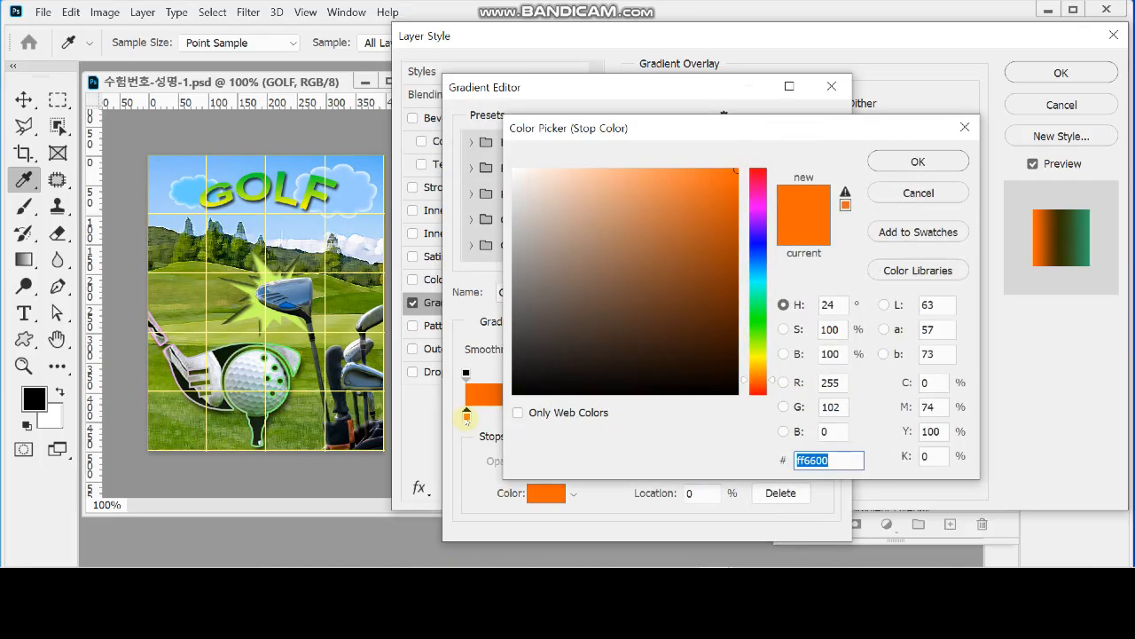
type("ff0")
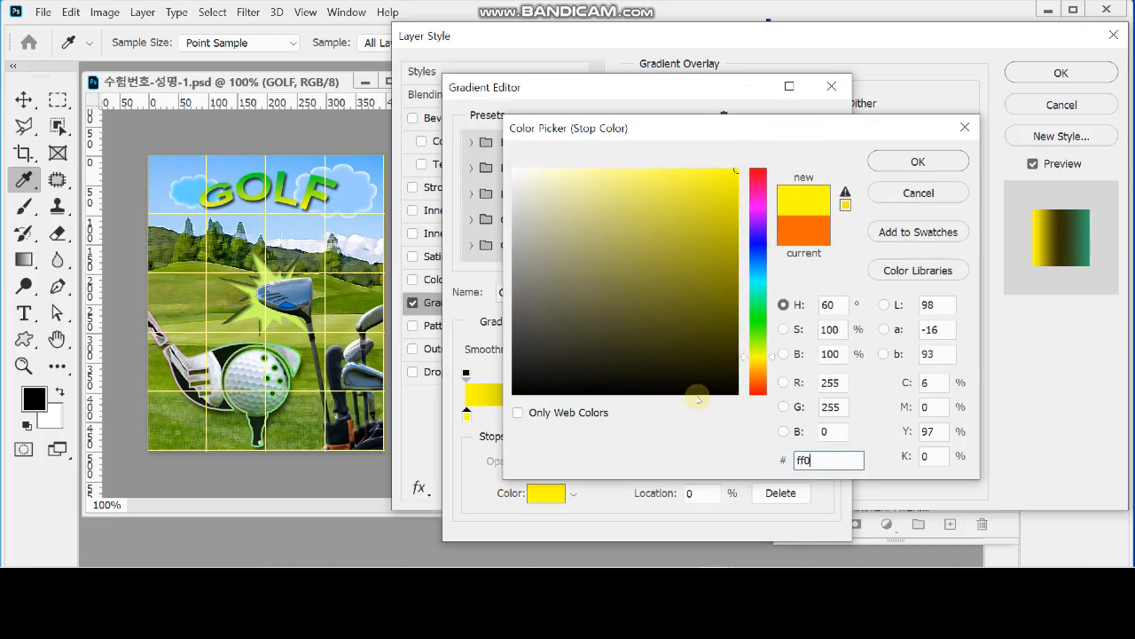
left_click(931, 161)
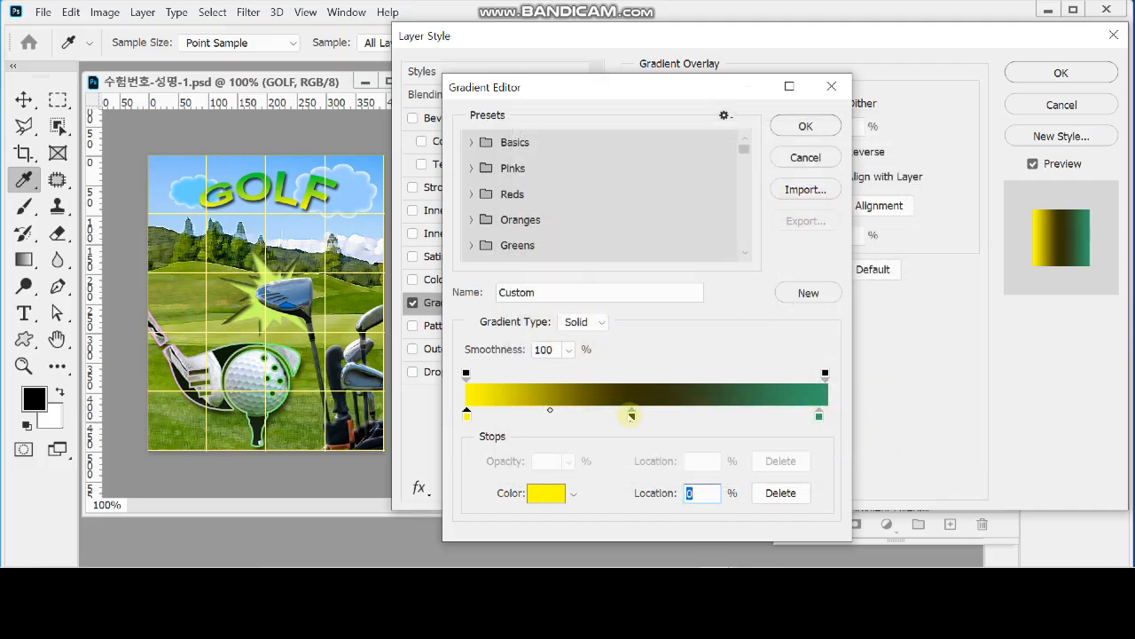
Step: Remove the gradient's dark middle stop and change its end stop to a bright green
left_click_drag(631, 415, 635, 459)
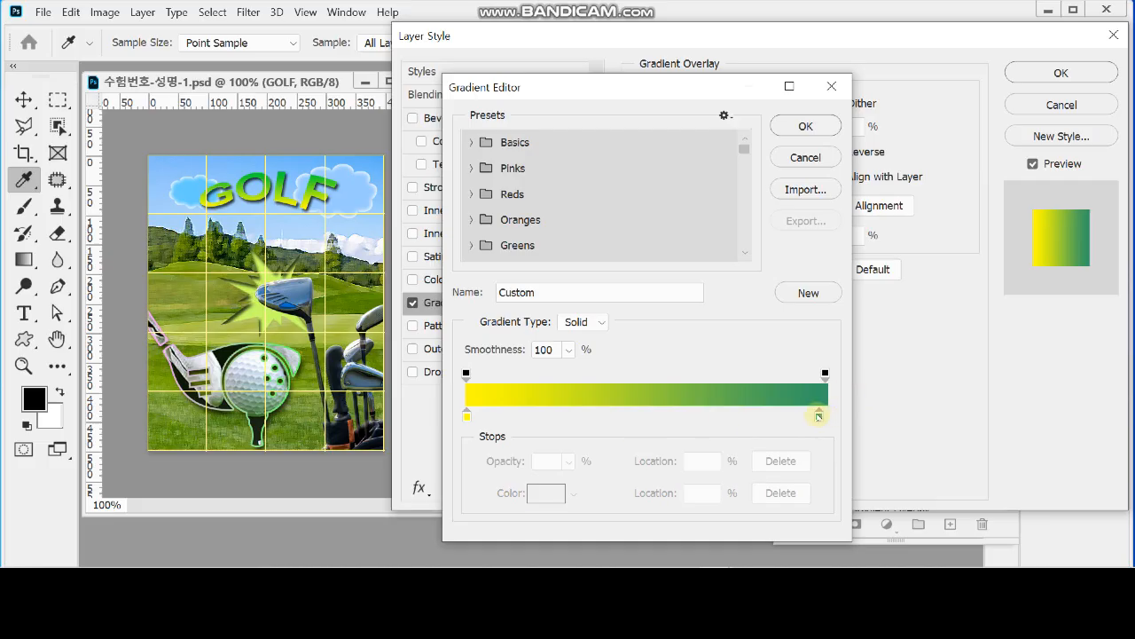
double_click(818, 415)
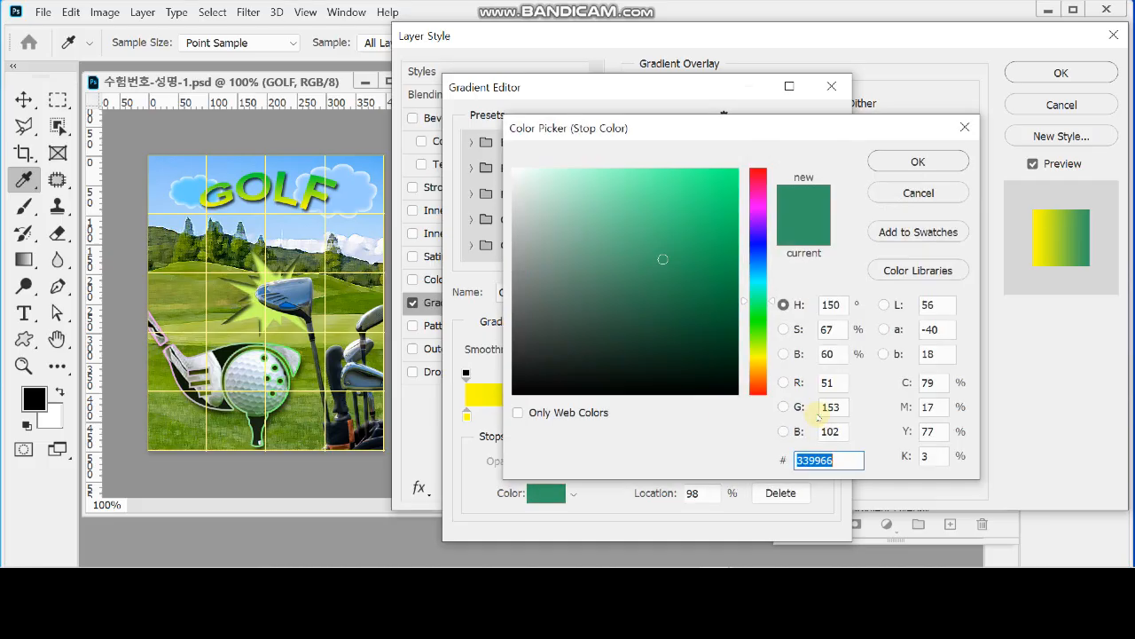
type("0c")
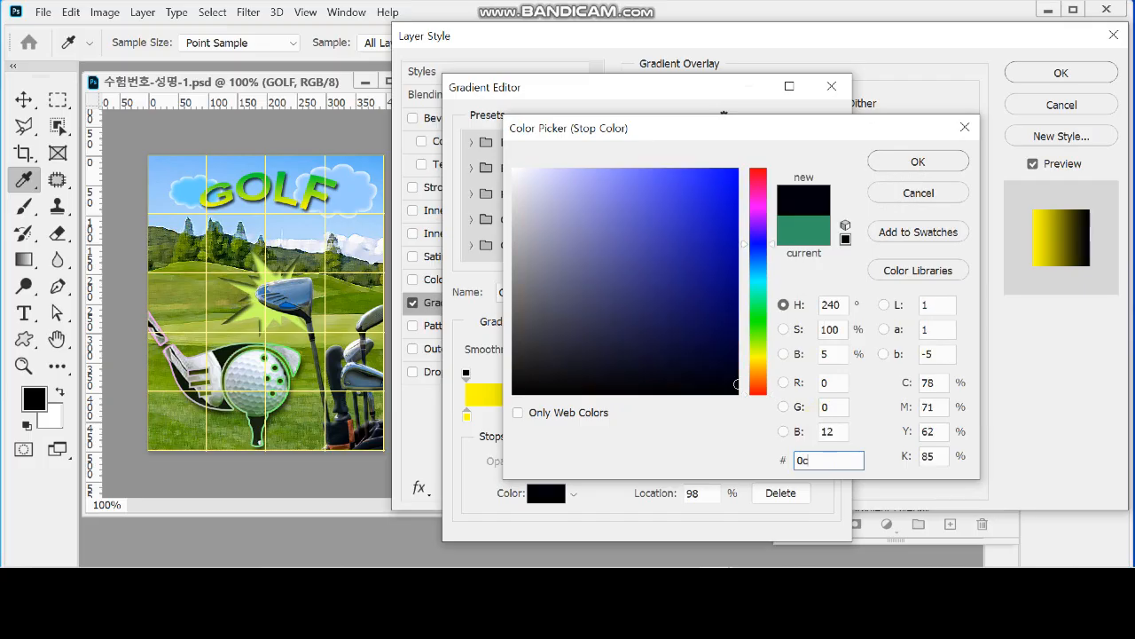
left_click(918, 161)
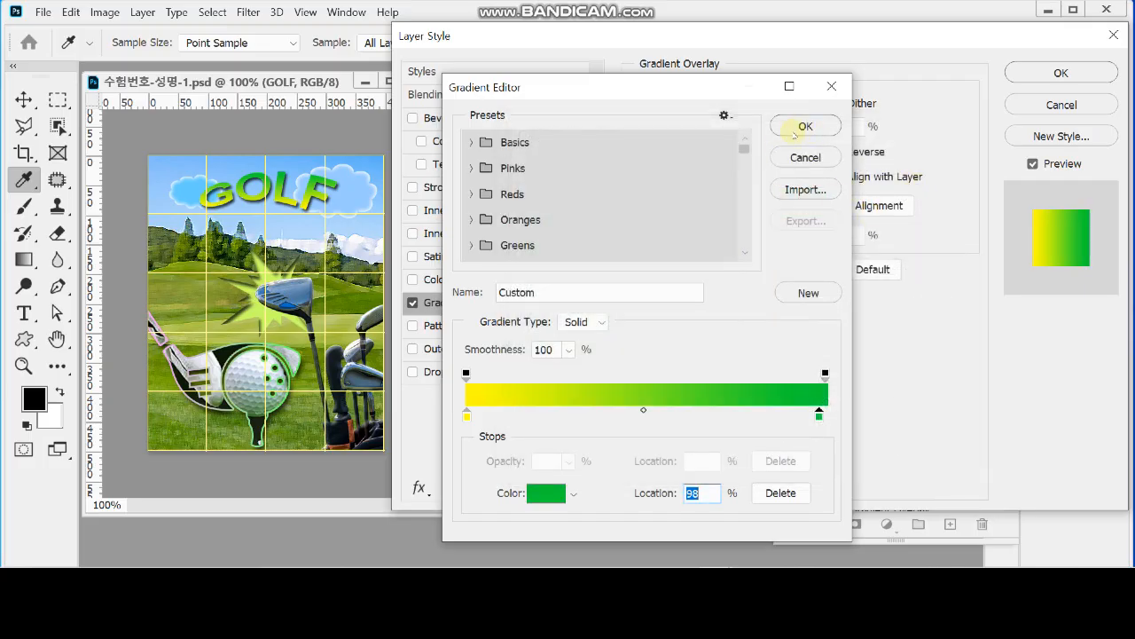
left_click(805, 126)
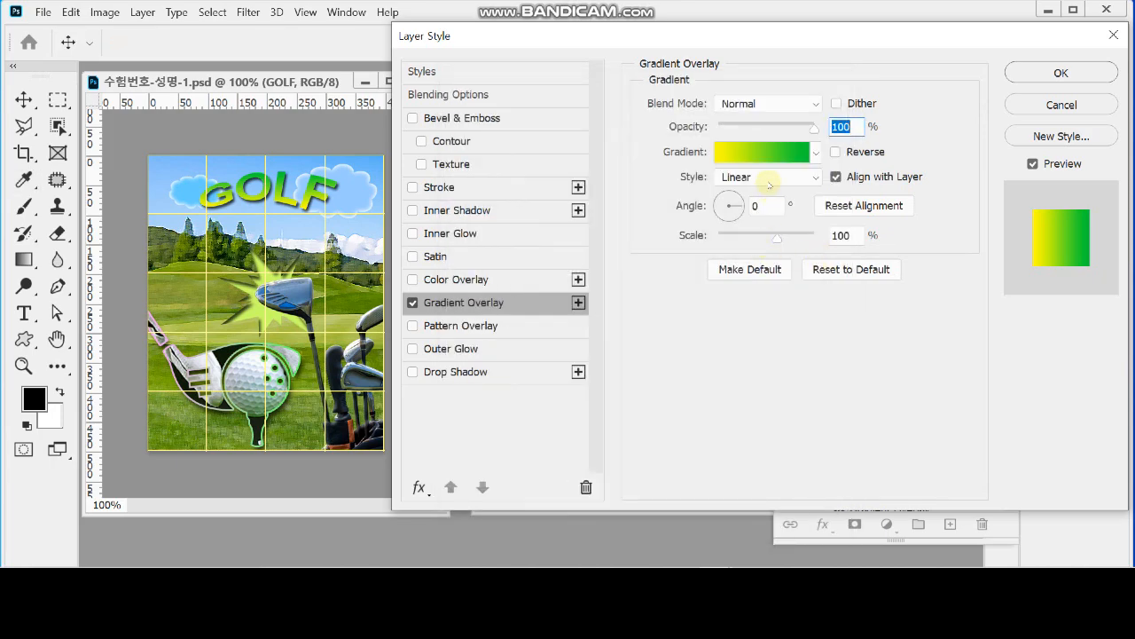
Step: Set the Gradient Overlay angle to 90° so the gradient runs vertically through the title
left_click(766, 207)
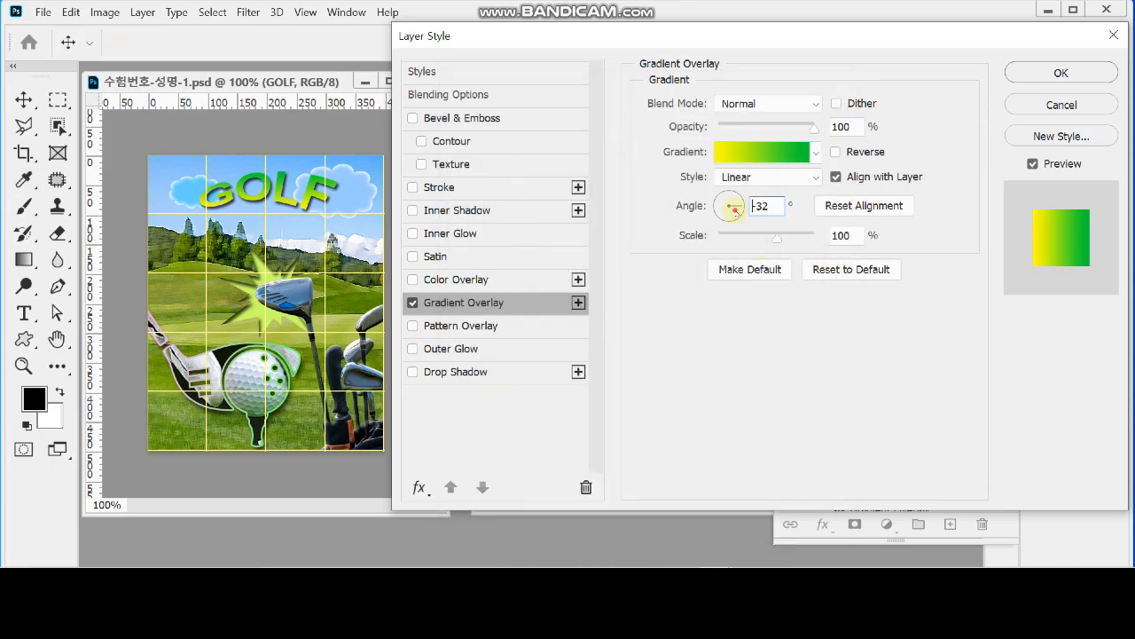
left_click(736, 213)
left_click(755, 206)
type("90")
left_click_drag(761, 40, 793, 248)
key("Tab")
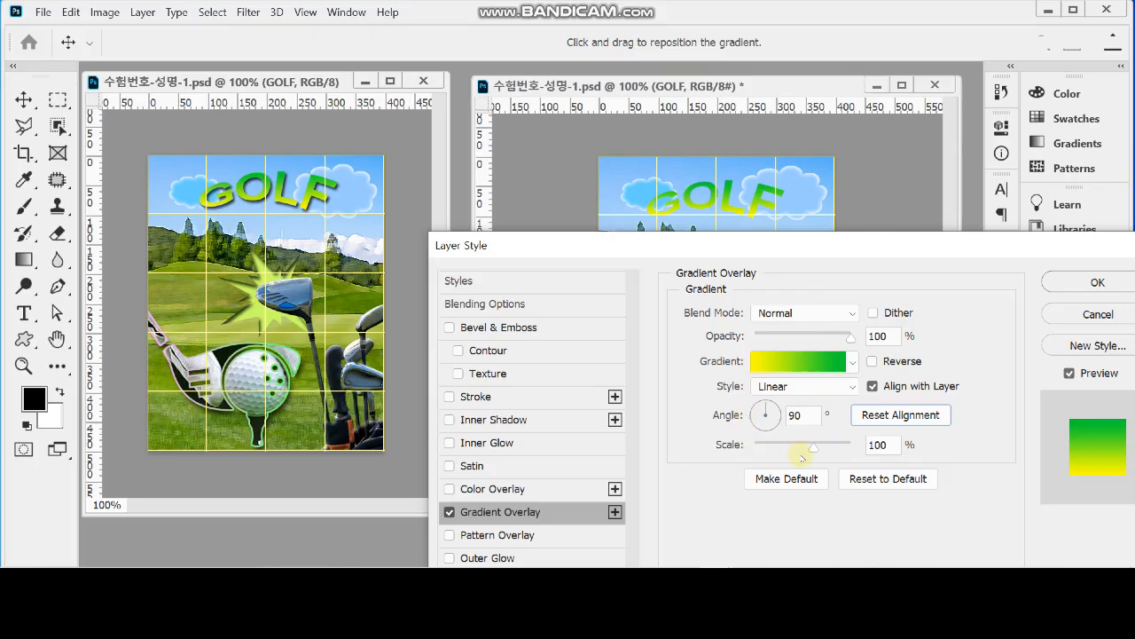
left_click_drag(704, 248, 701, 252)
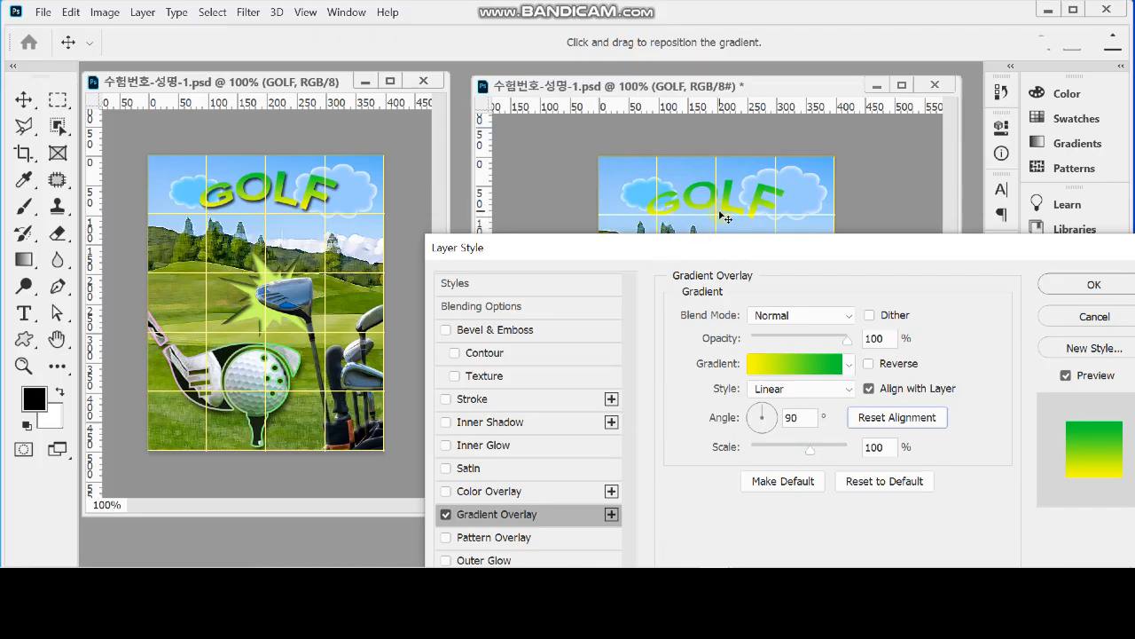
Step: Add a Drop Shadow to the GOLF text with a distance of 5 px and a size of 5 px
left_click_drag(588, 254, 691, 151)
left_click(594, 492)
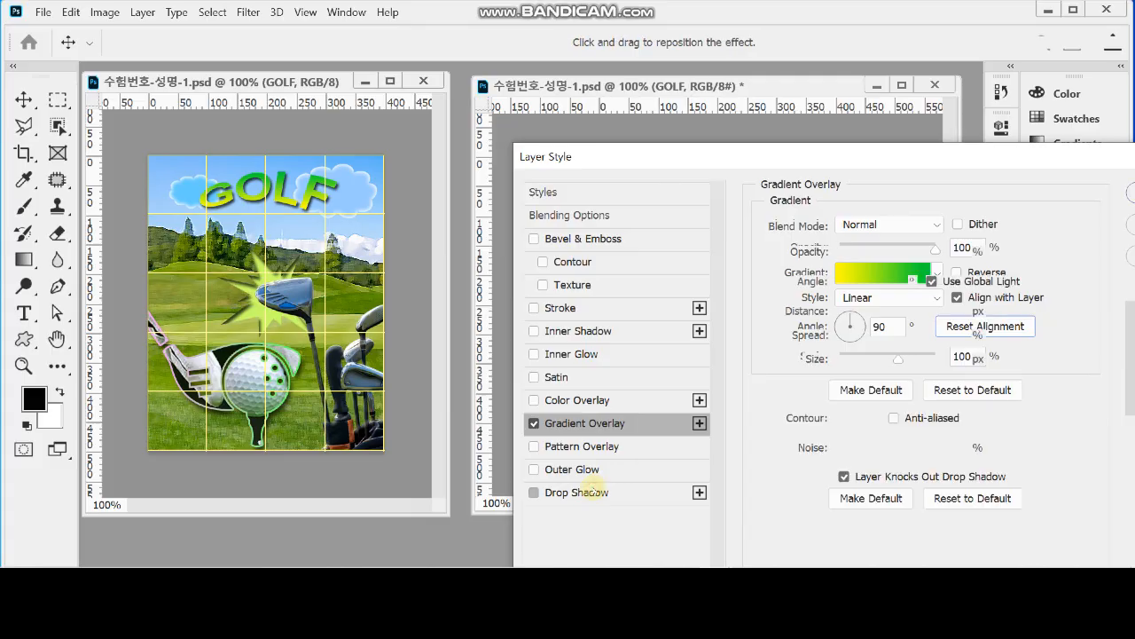
left_click_drag(640, 153, 526, 247)
double_click(839, 404)
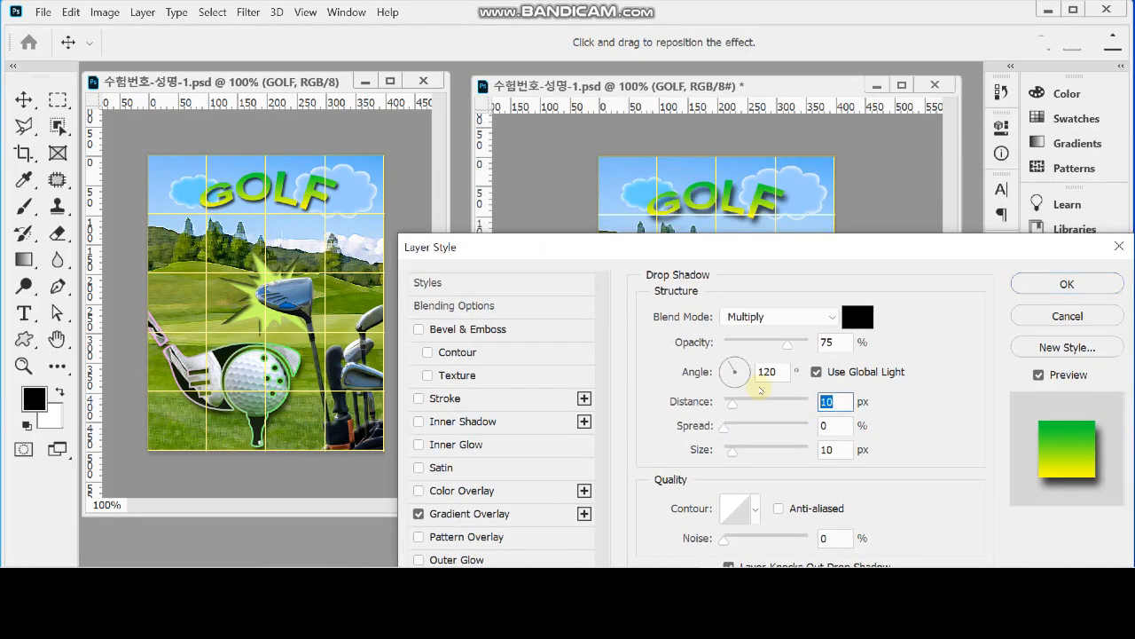
type("5")
key("Tab")
key("Tab")
type("5")
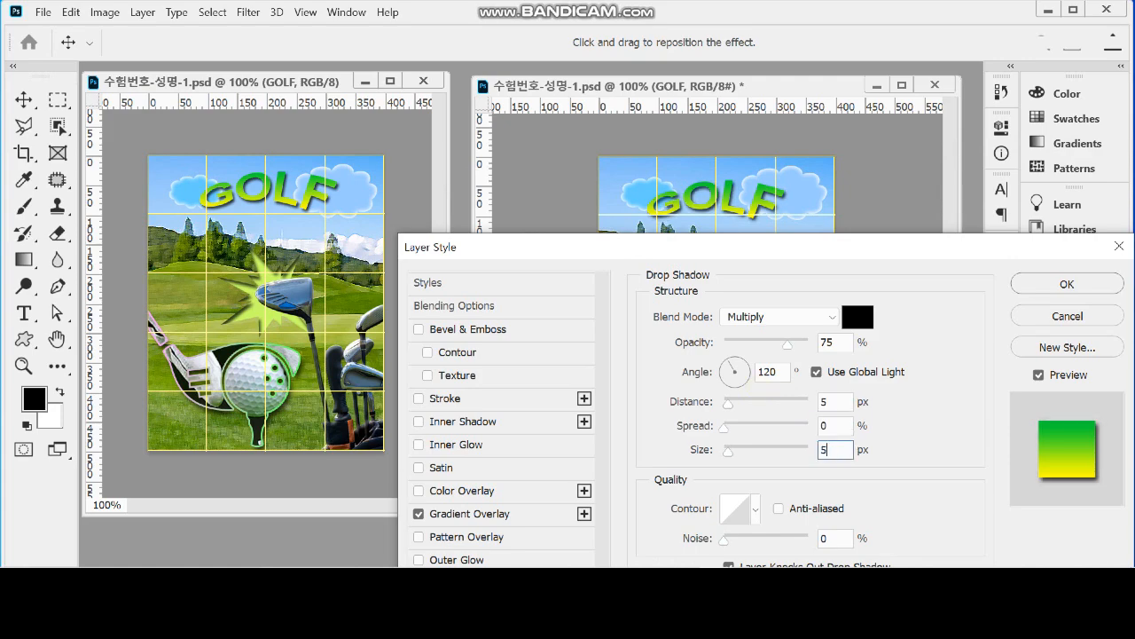
key("Return")
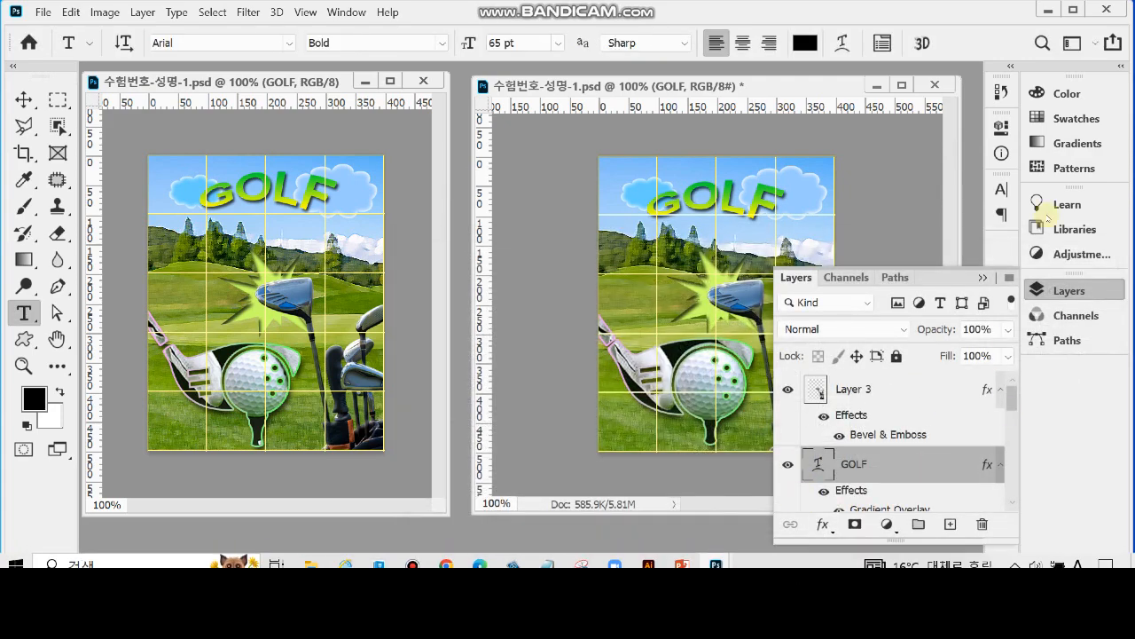
Step: Shift the GOLF title slightly up and left to match its placement in the reference poster
left_click(1052, 291)
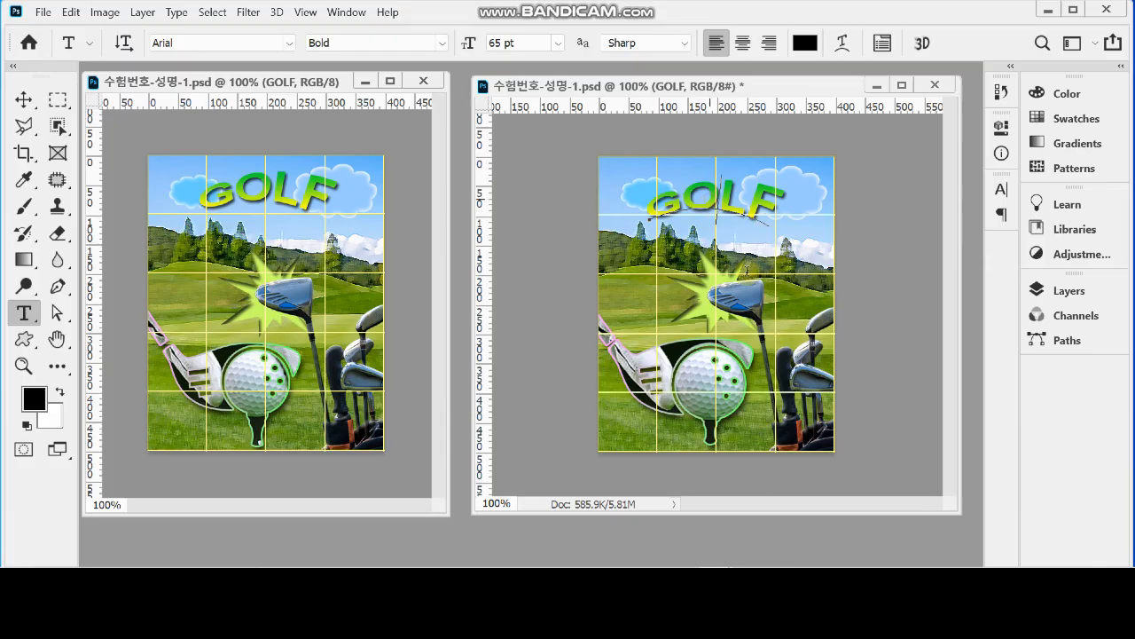
left_click(717, 197)
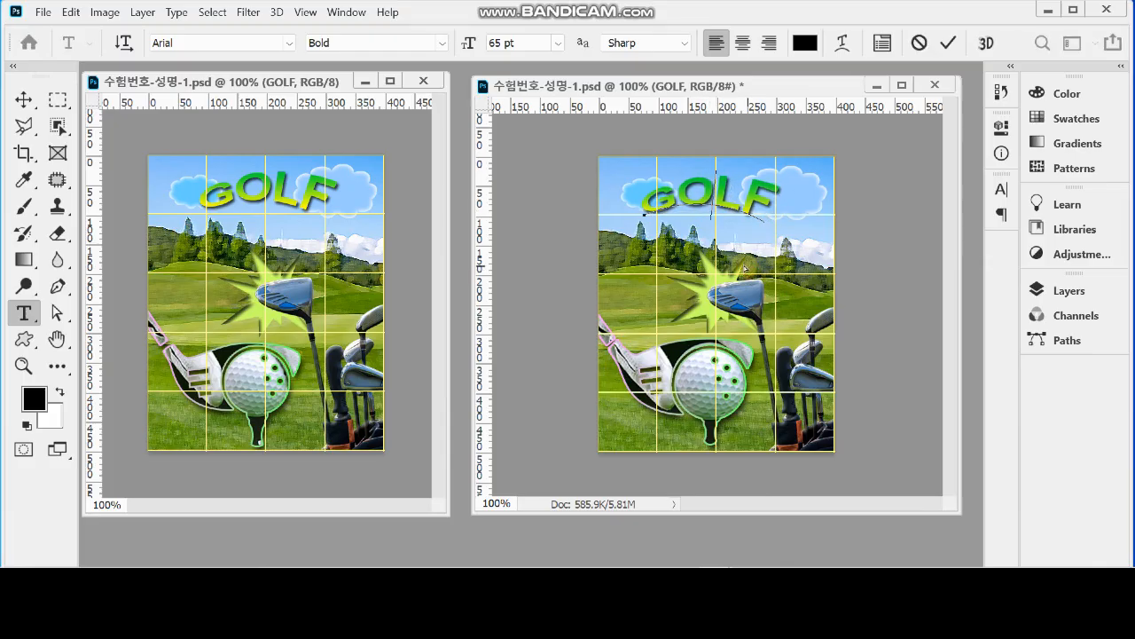
key("ctrl+a")
key("ctrl+h")
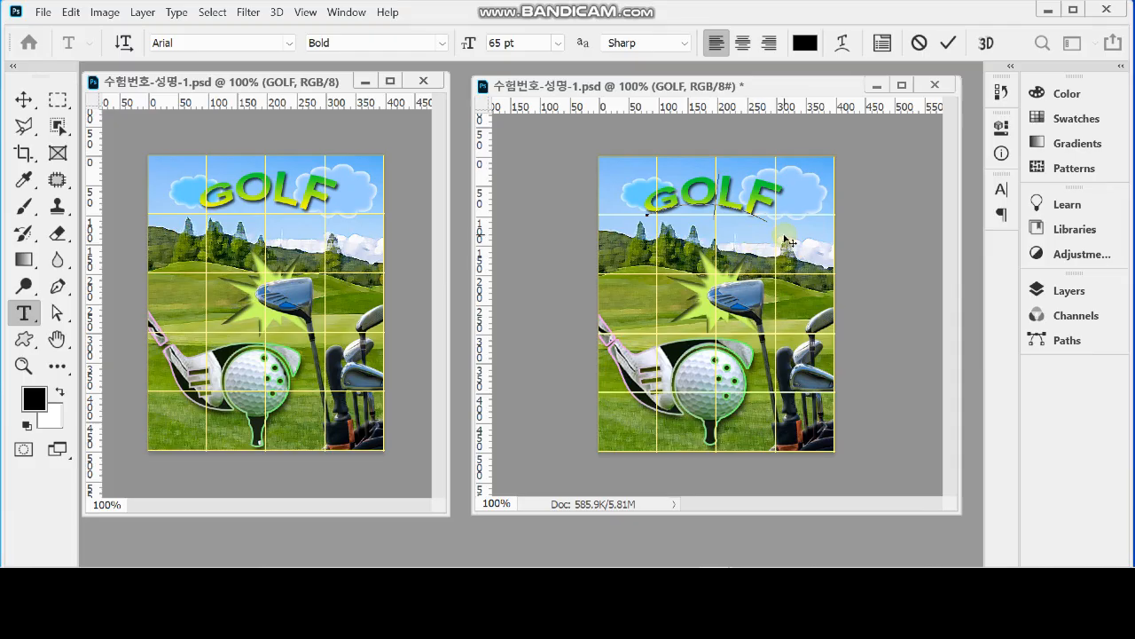
Step: Select the small blue cloud beside the title with the Move tool, and save the poster PSD with its guides hidden
left_click(23, 99)
left_click(655, 202)
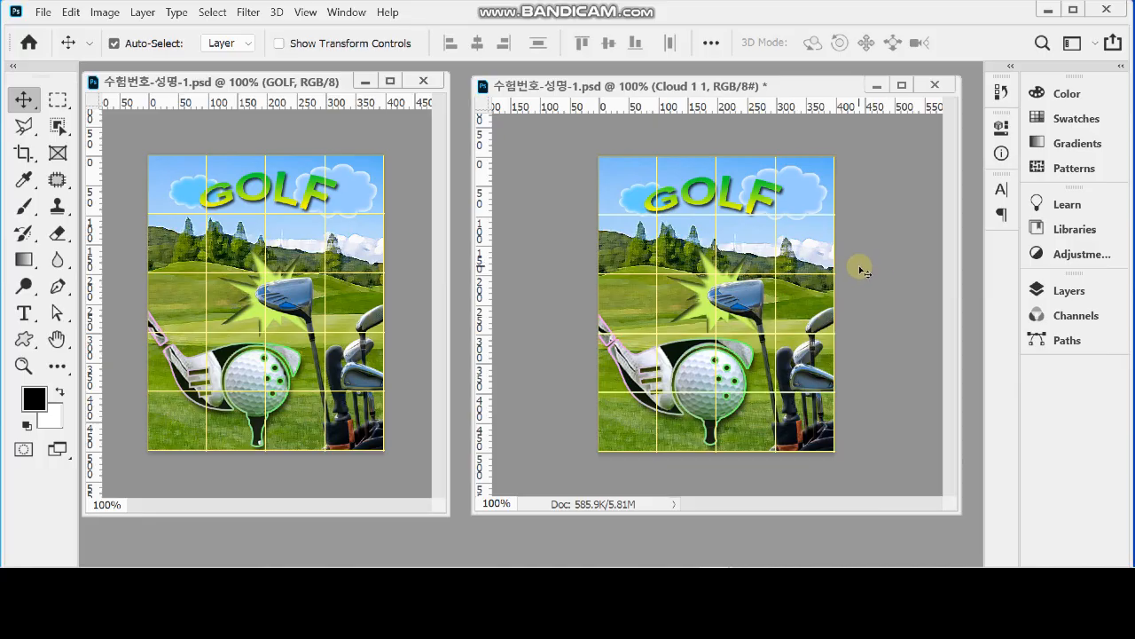
key("ctrl+s")
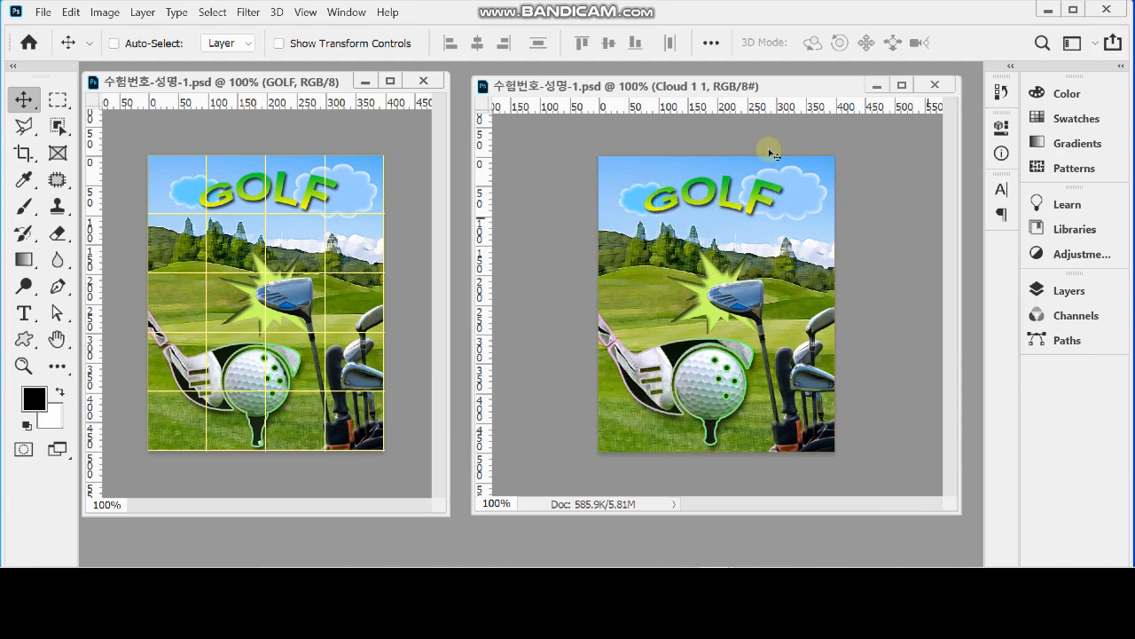
key("ctrl")
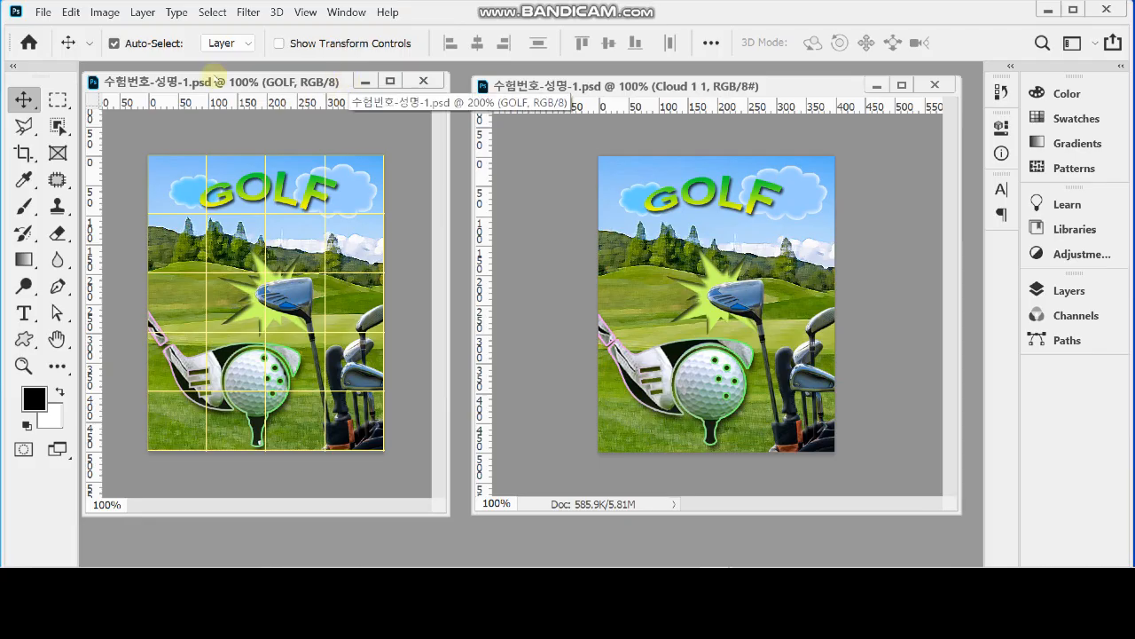
Step: Start saving a copy of the poster and choose the GTQ folder in Documents as its destination
left_click(42, 13)
left_click(84, 218)
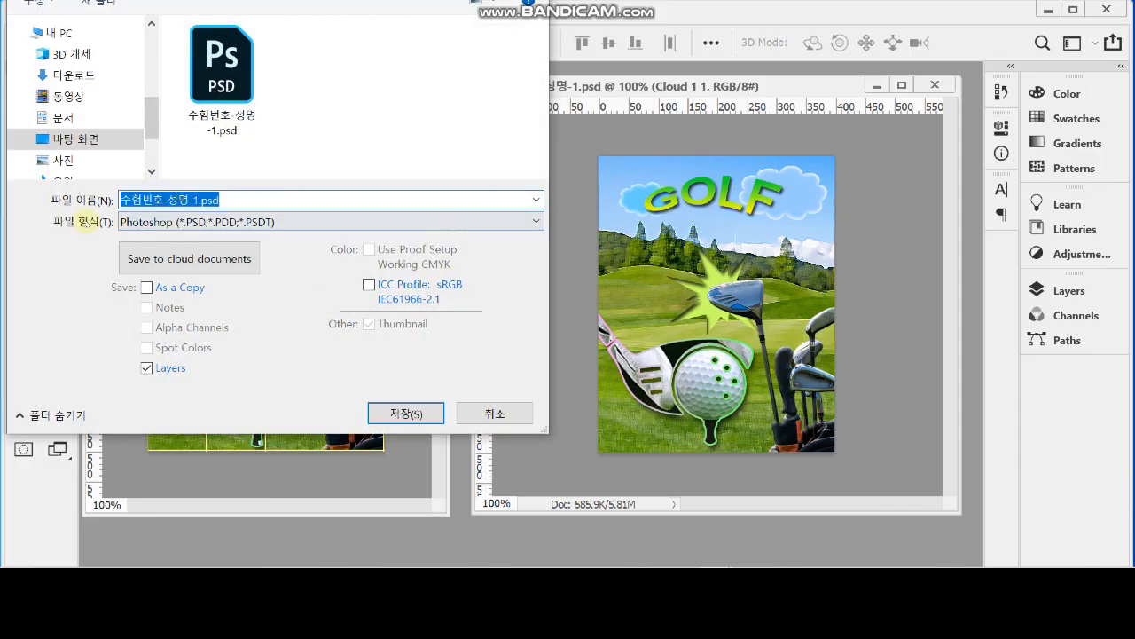
left_click(55, 32)
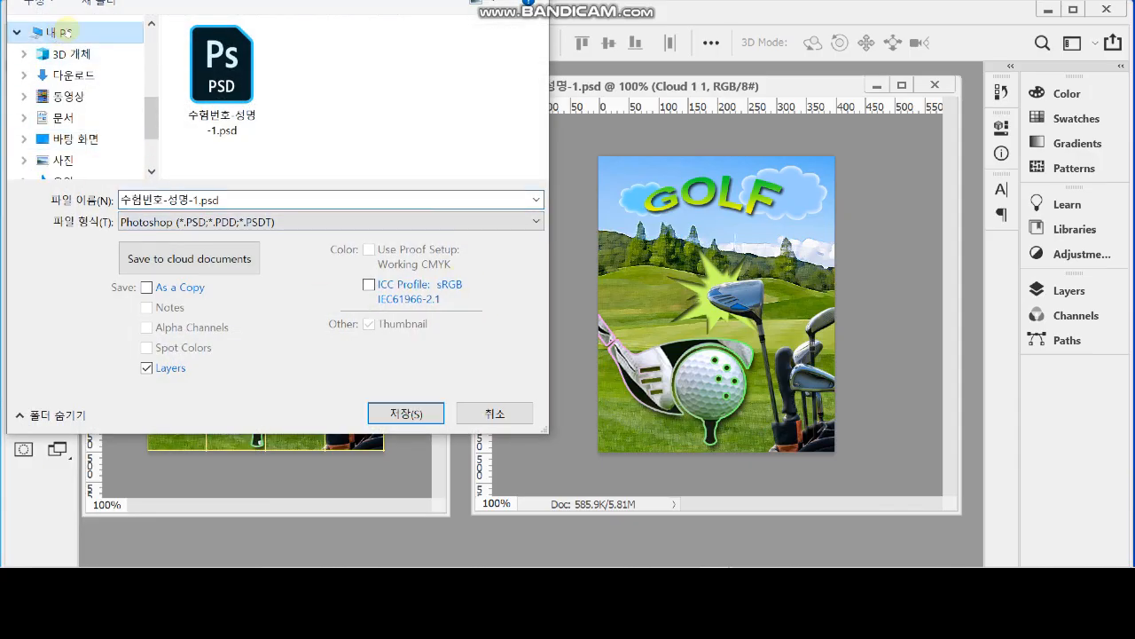
left_click(62, 117)
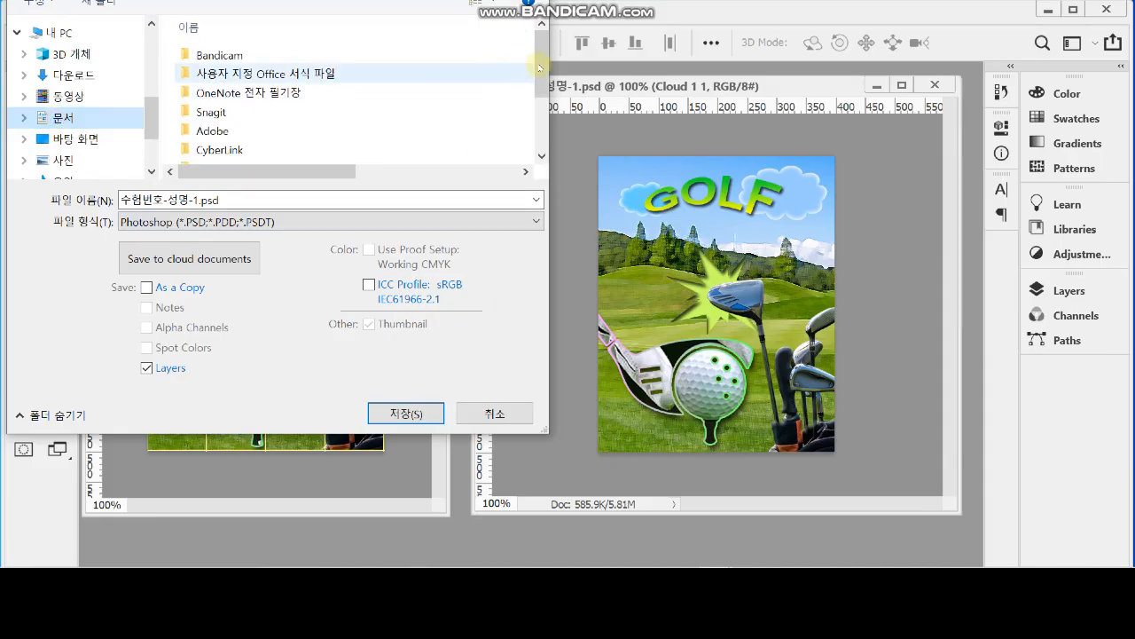
scroll(477, 161, "down", 2)
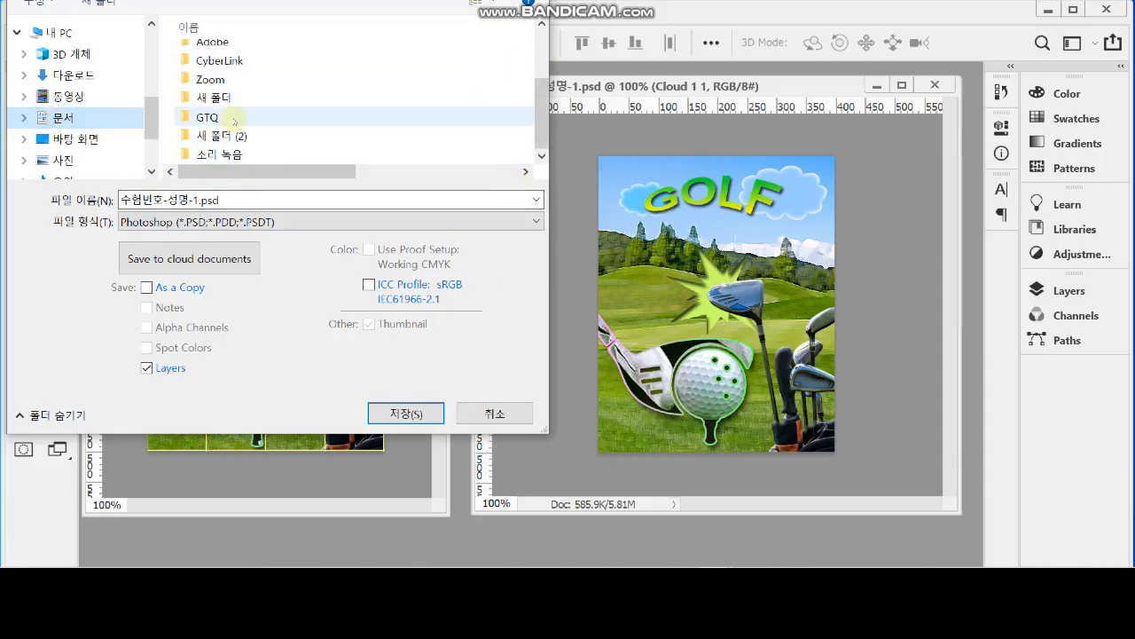
double_click(256, 137)
Step: Save the copy in JPEG format as 수험번호-성명-1.jpg with the quality set to 8
left_click(222, 221)
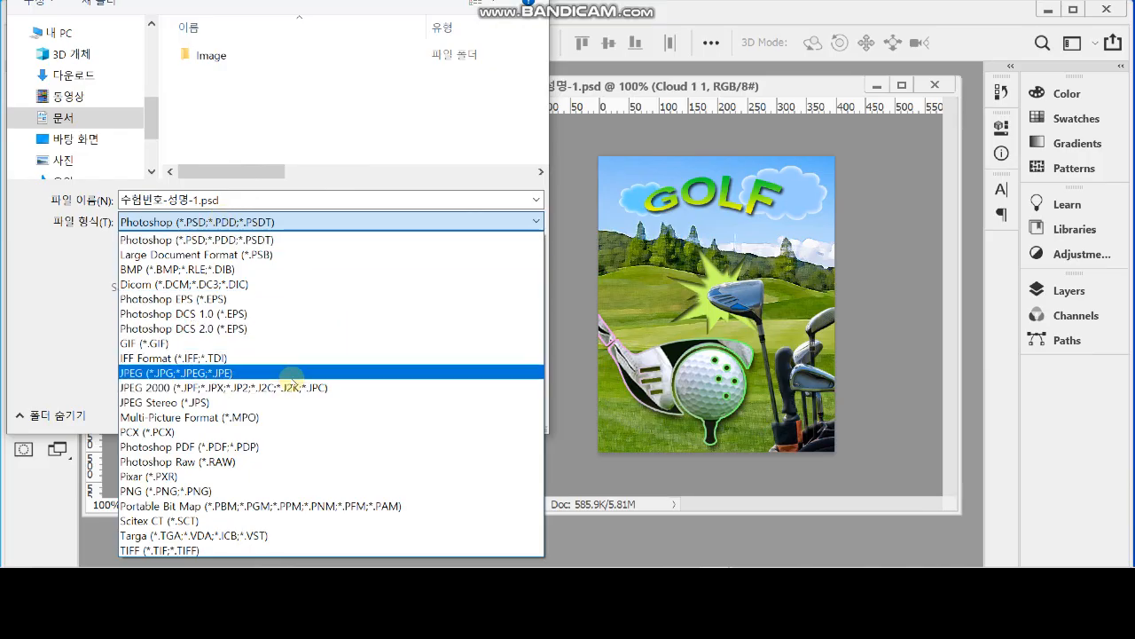
left_click(293, 372)
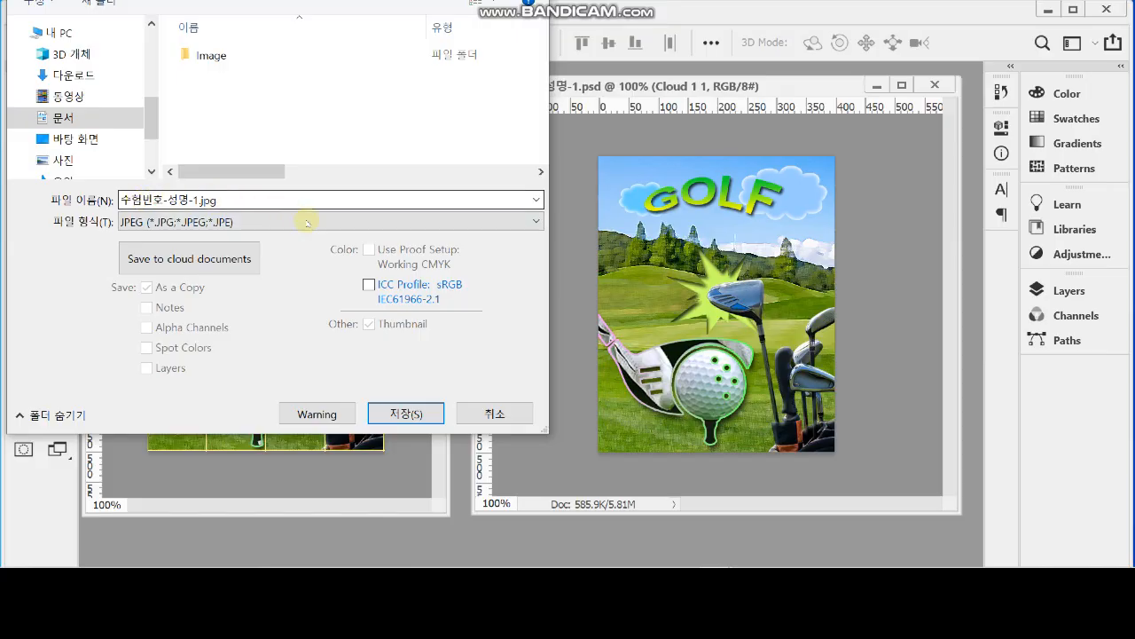
left_click(406, 413)
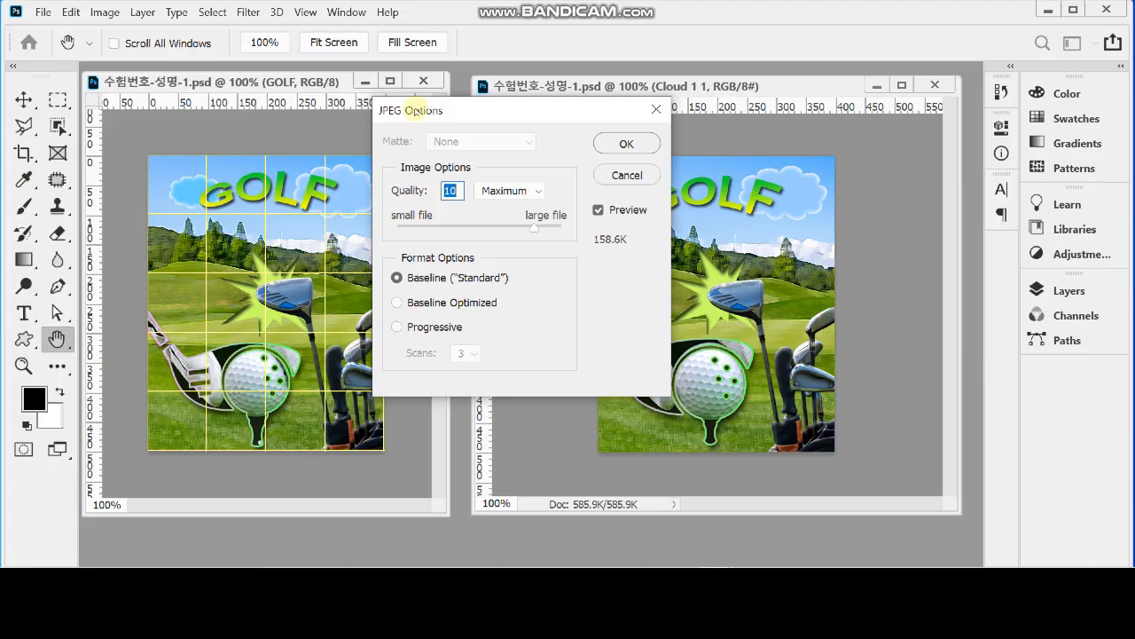
type("8")
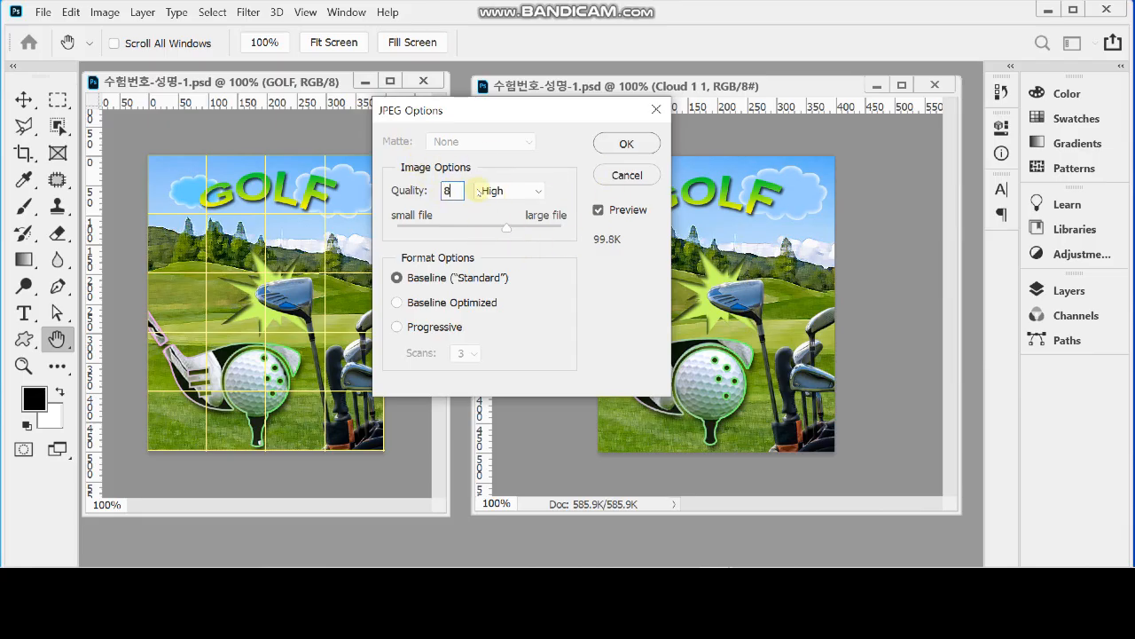
left_click(627, 145)
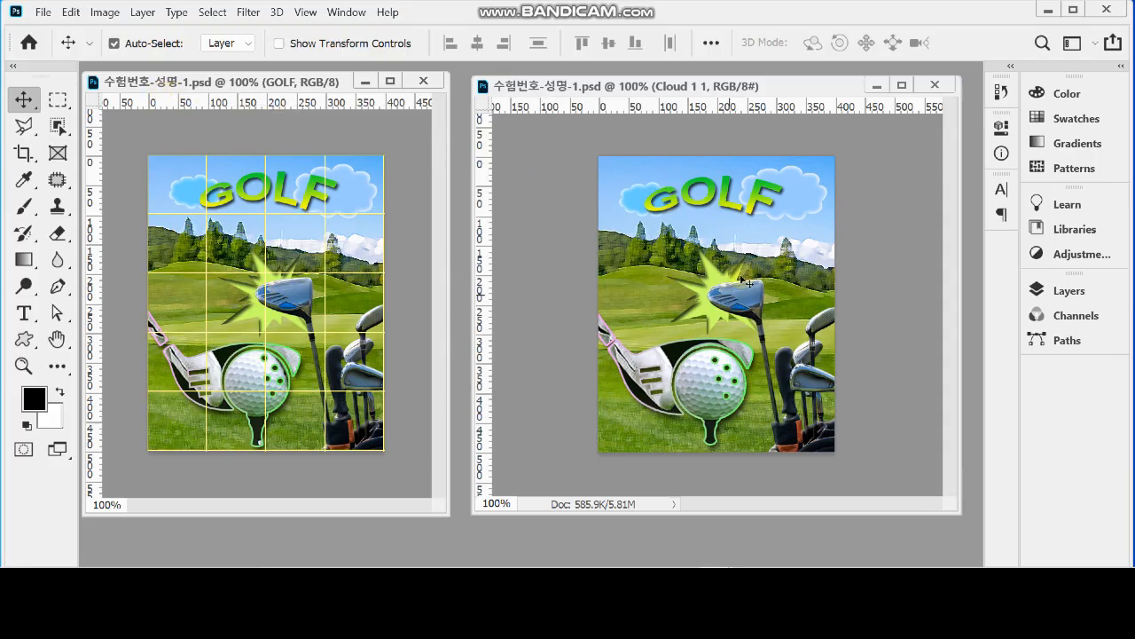
Step: Resize the poster image to 40 × 50 px with its width and height proportions linked
left_click(104, 12)
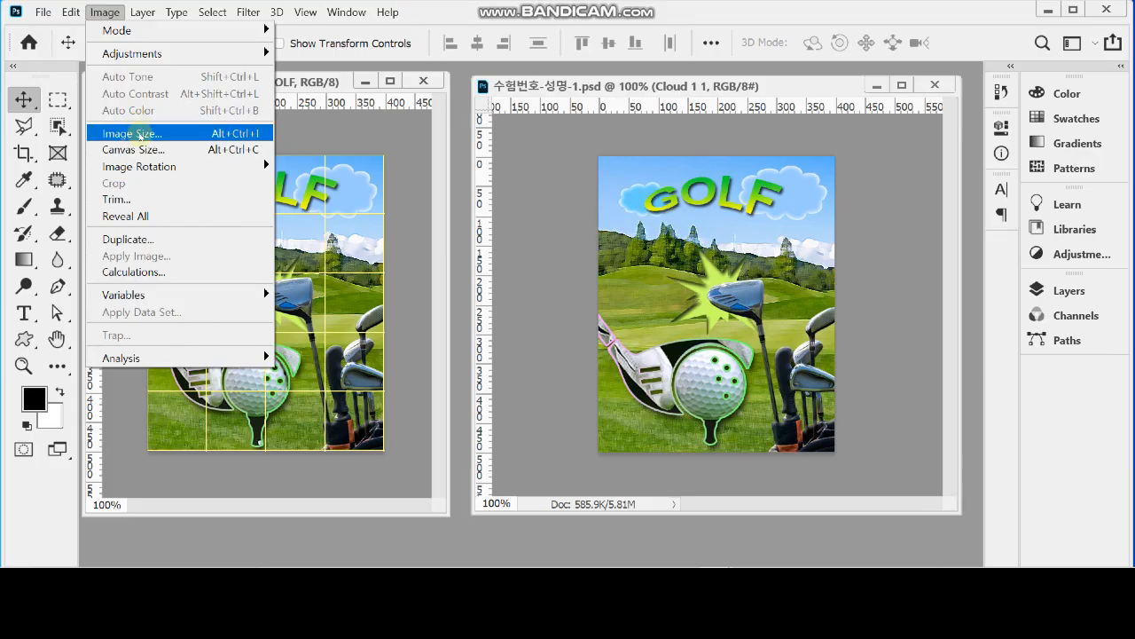
left_click(133, 134)
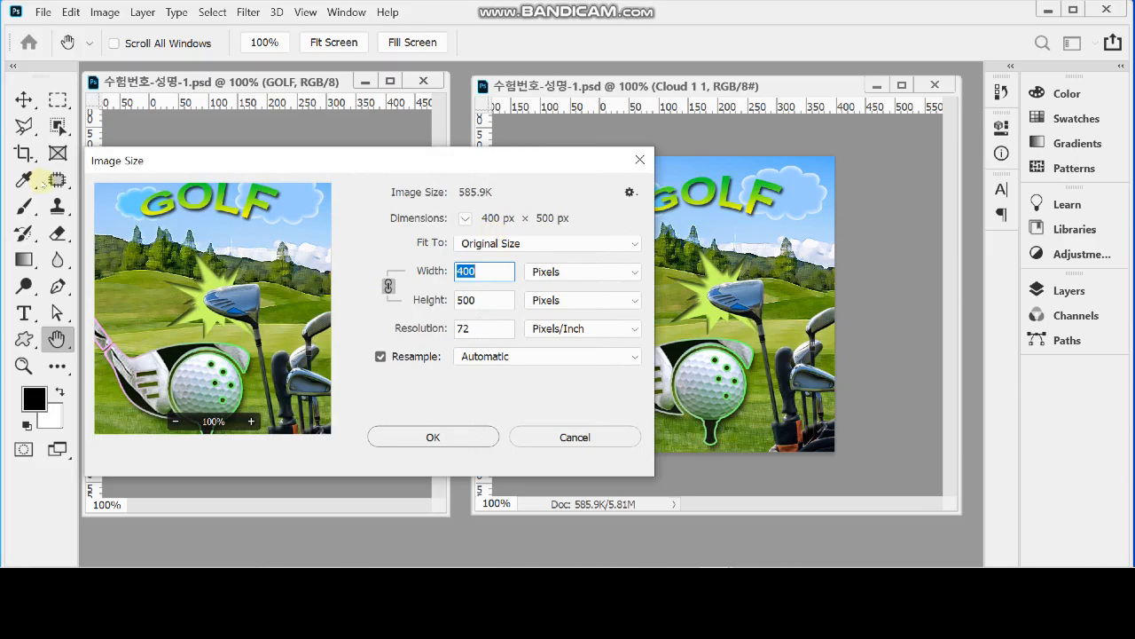
left_click(389, 285)
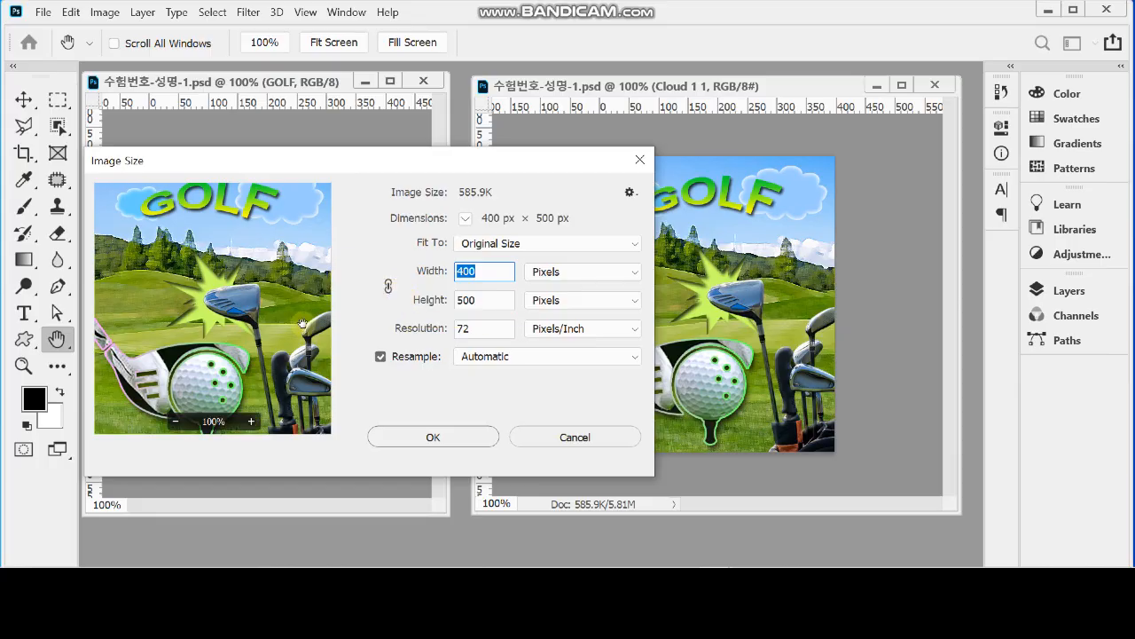
left_click(389, 285)
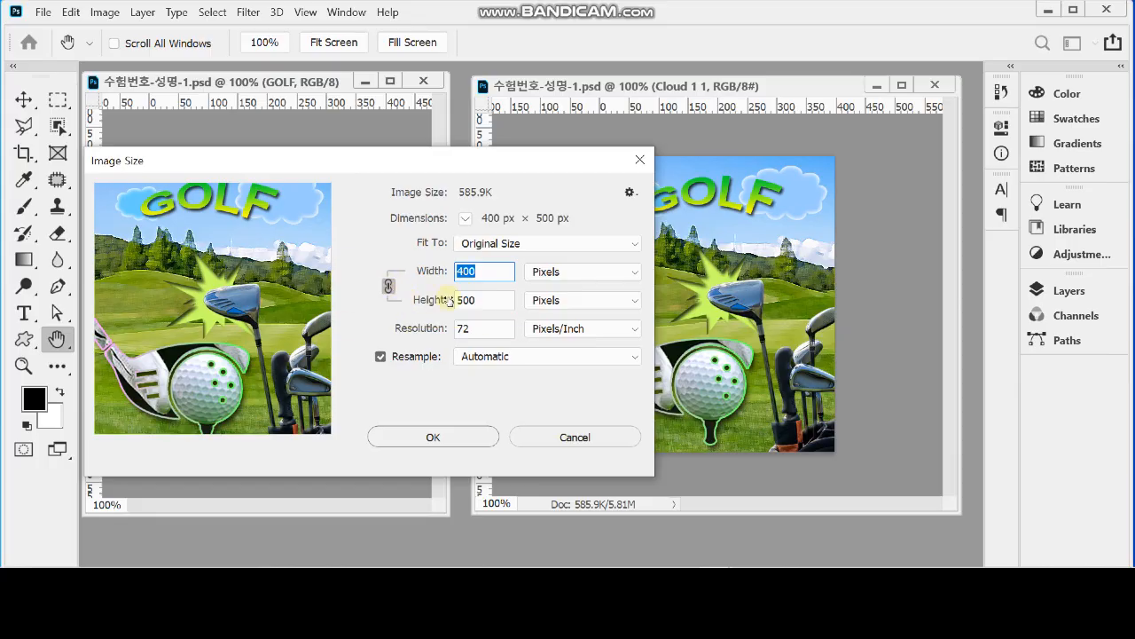
type("40")
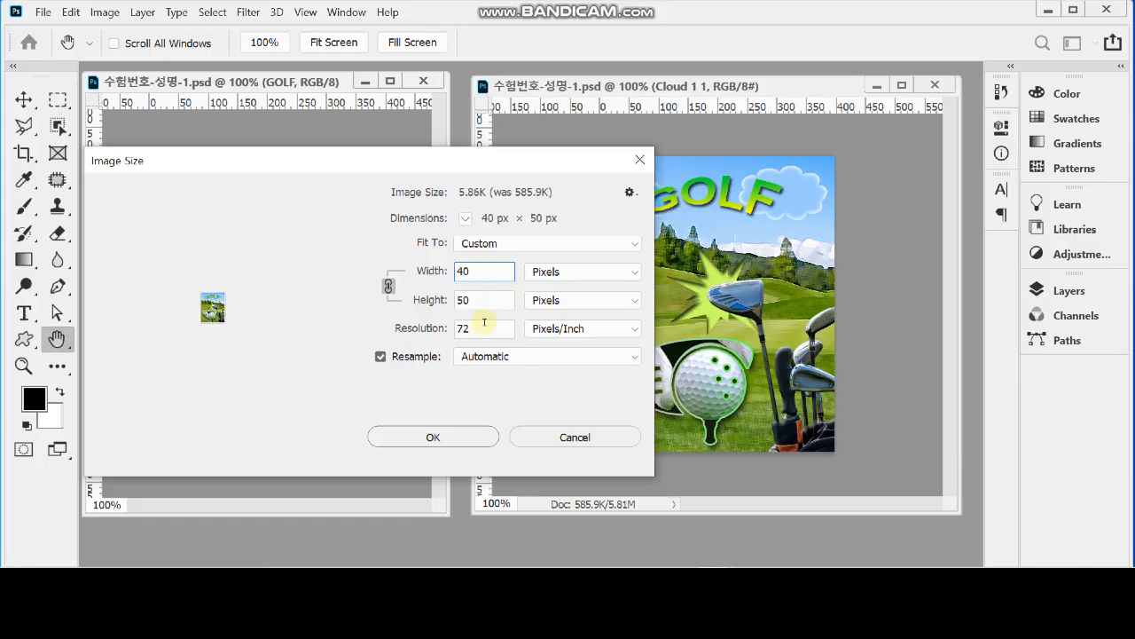
left_click(499, 387)
left_click(471, 438)
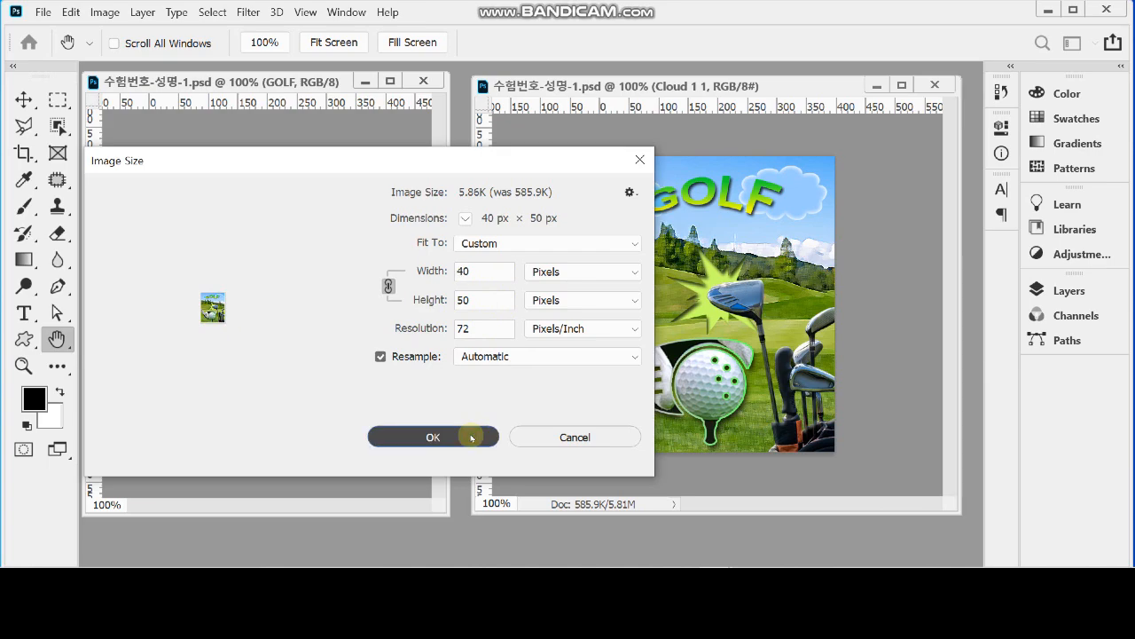
key("v")
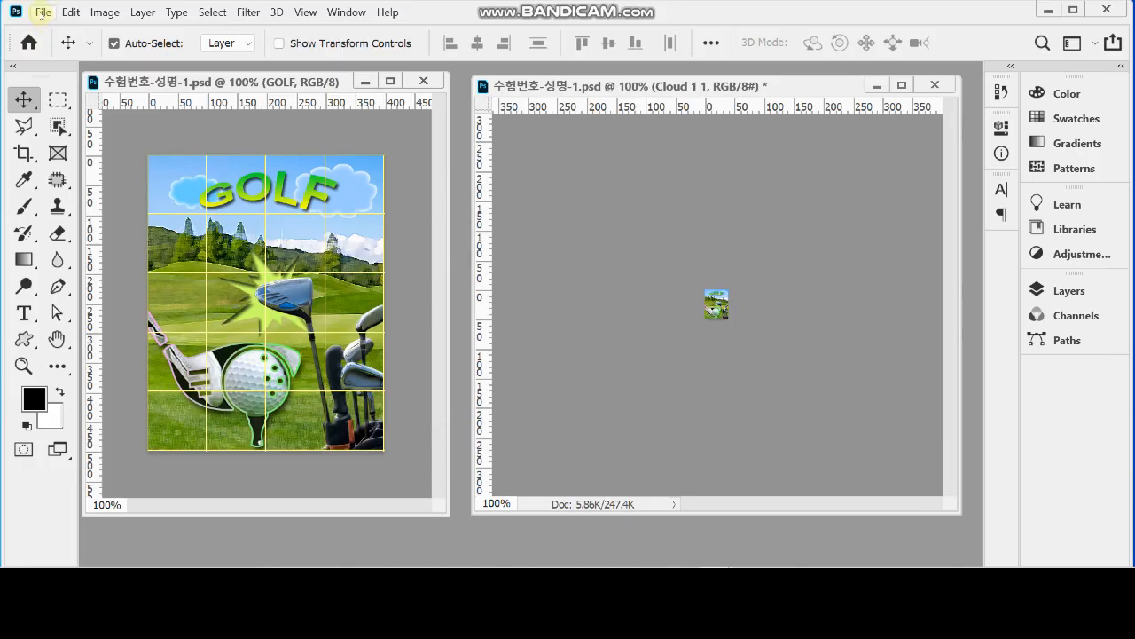
Step: Save the reduced poster as the layered Photoshop file 수험번호-성명-1.psd in the GTQ folder in Documents
left_click(42, 13)
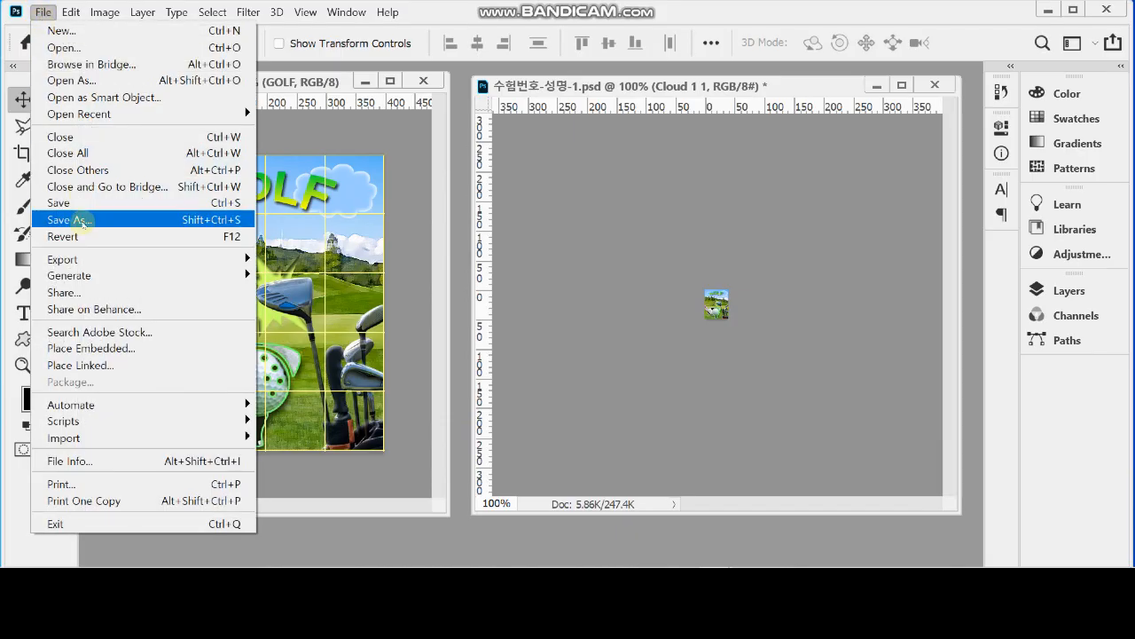
left_click(82, 221)
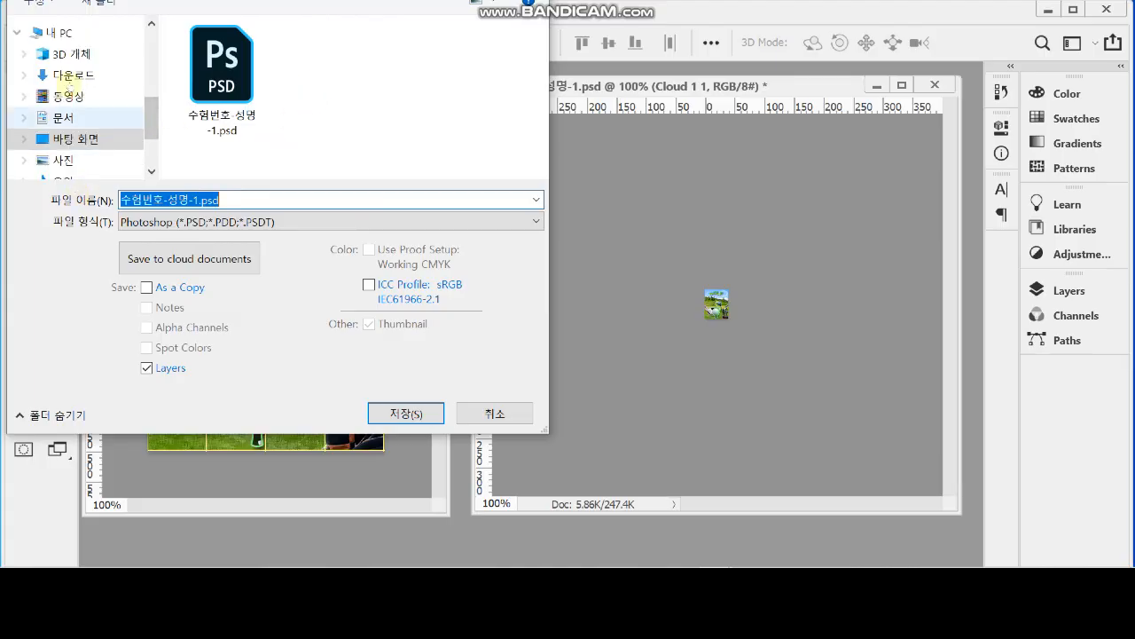
left_click(58, 33)
left_click(73, 118)
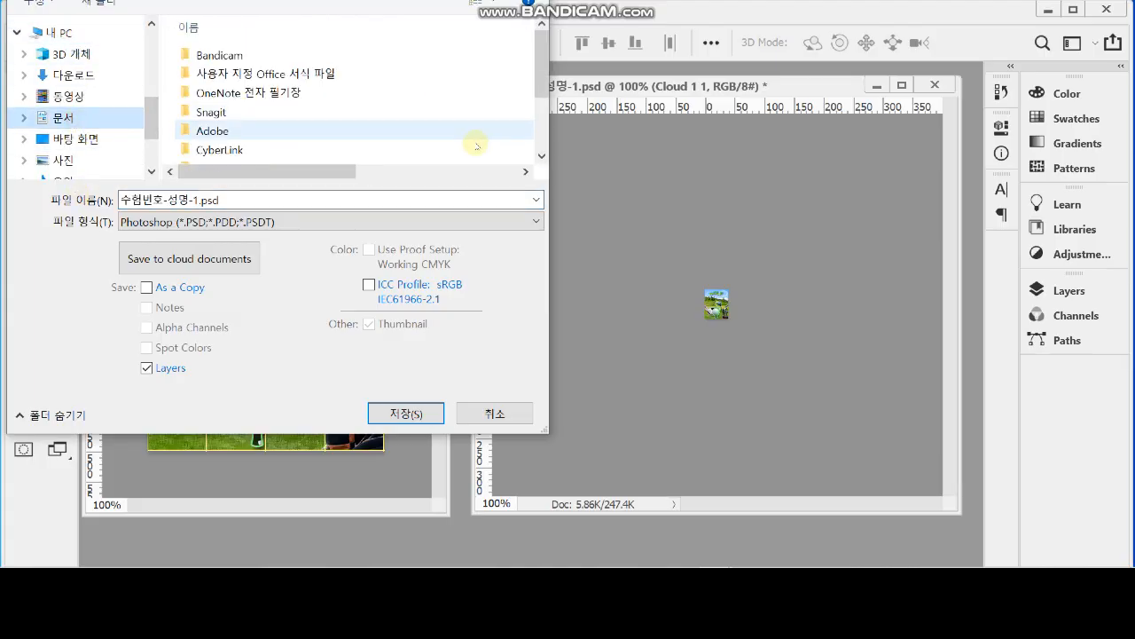
scroll(355, 124, "down", 2)
left_click(205, 117)
double_click(205, 117)
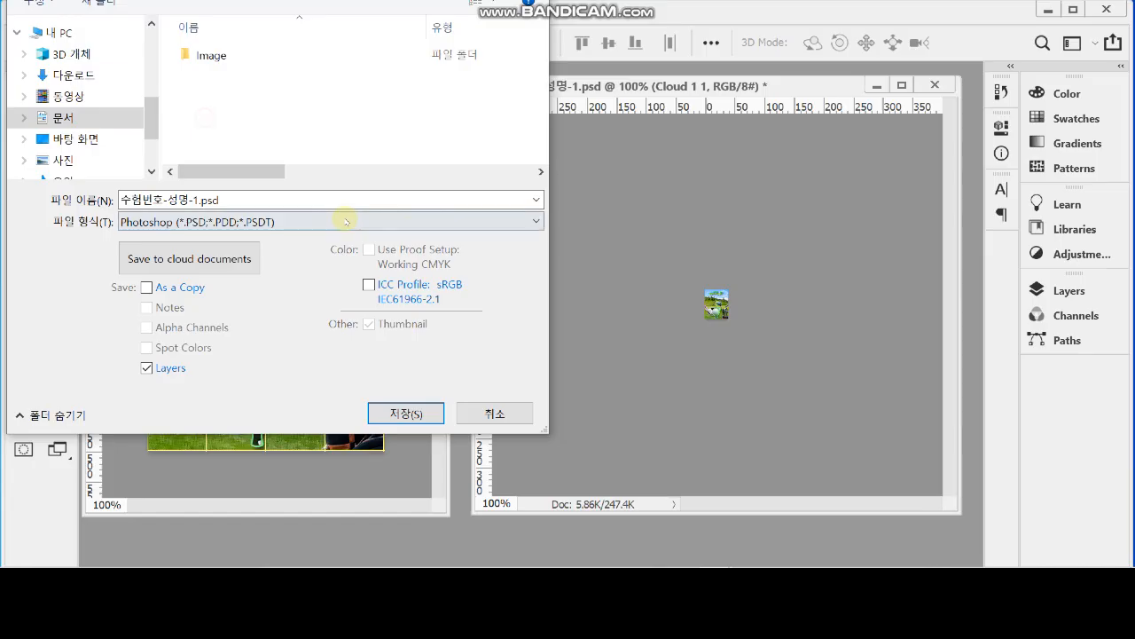
left_click(407, 416)
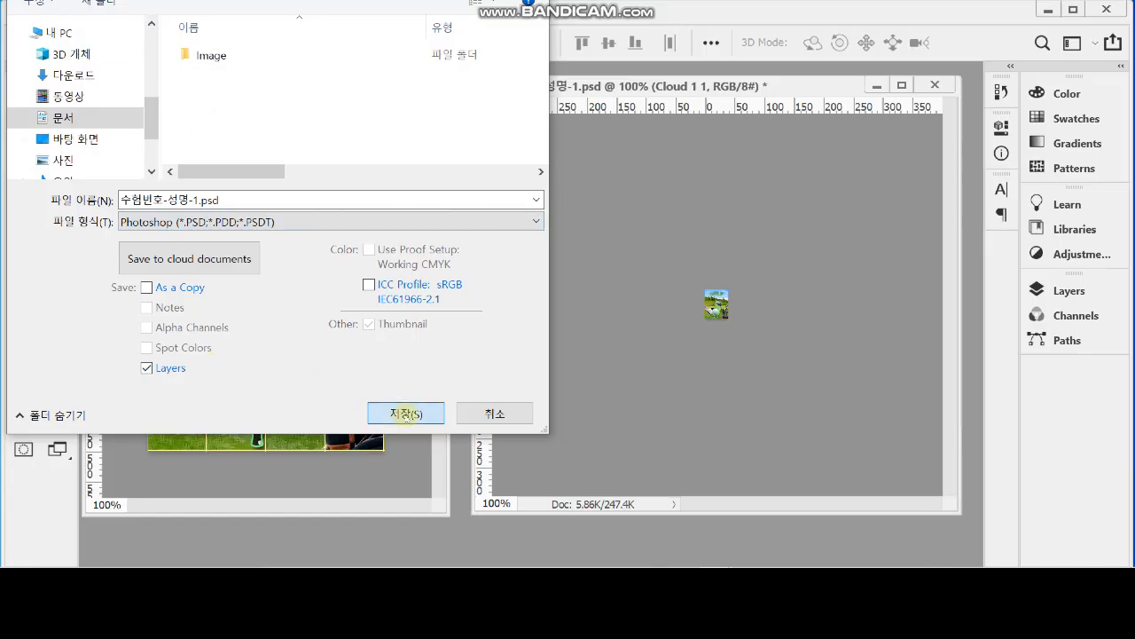